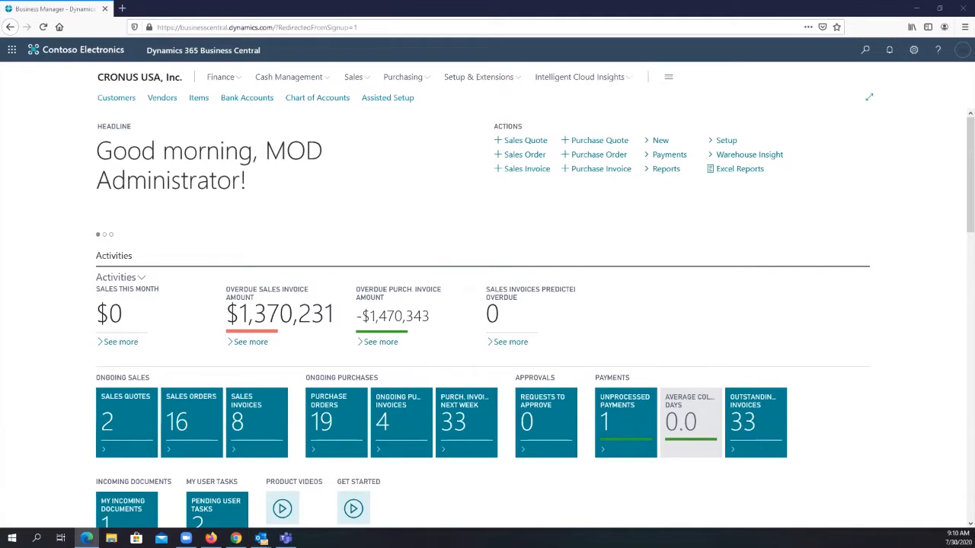
- Search for "company info" and open the Company Information page
left_click(866, 51)
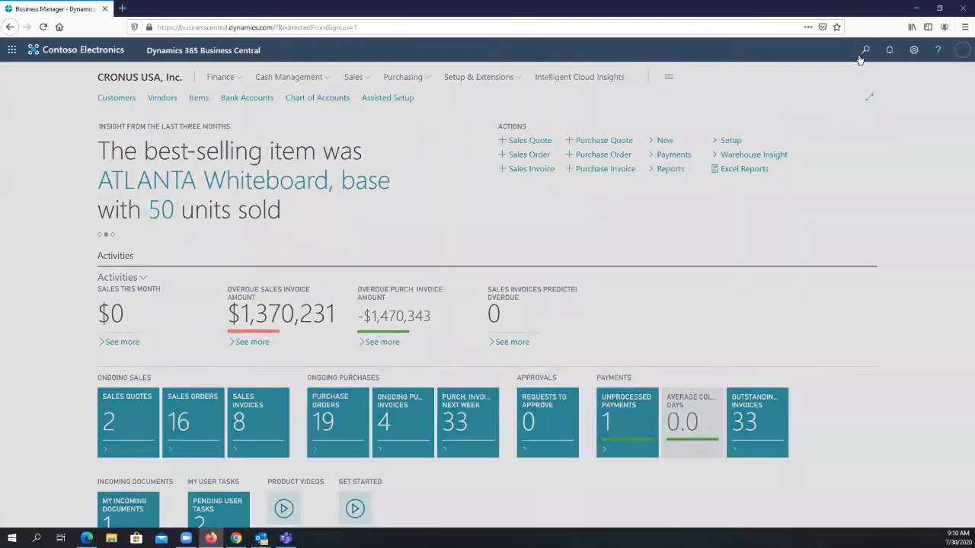
type("comp")
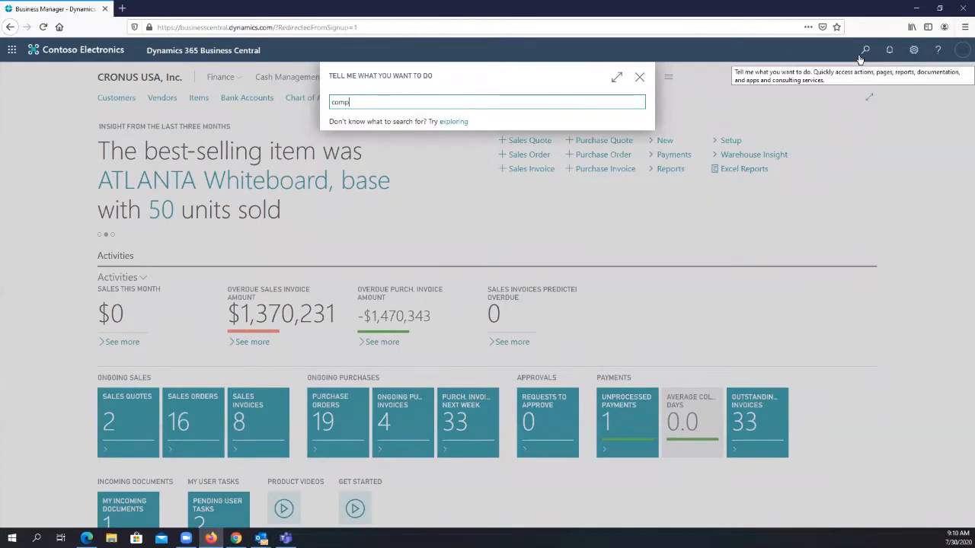
type("any")
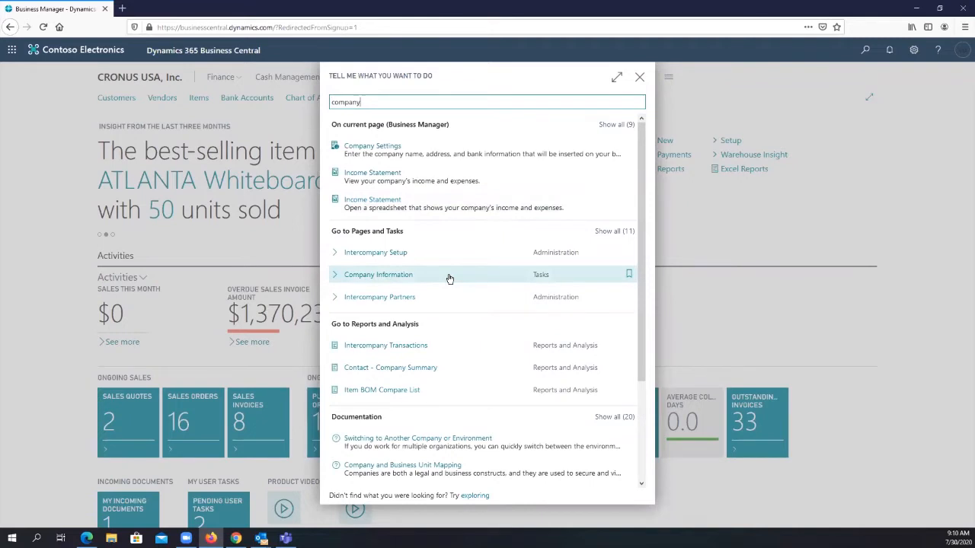
type(" info")
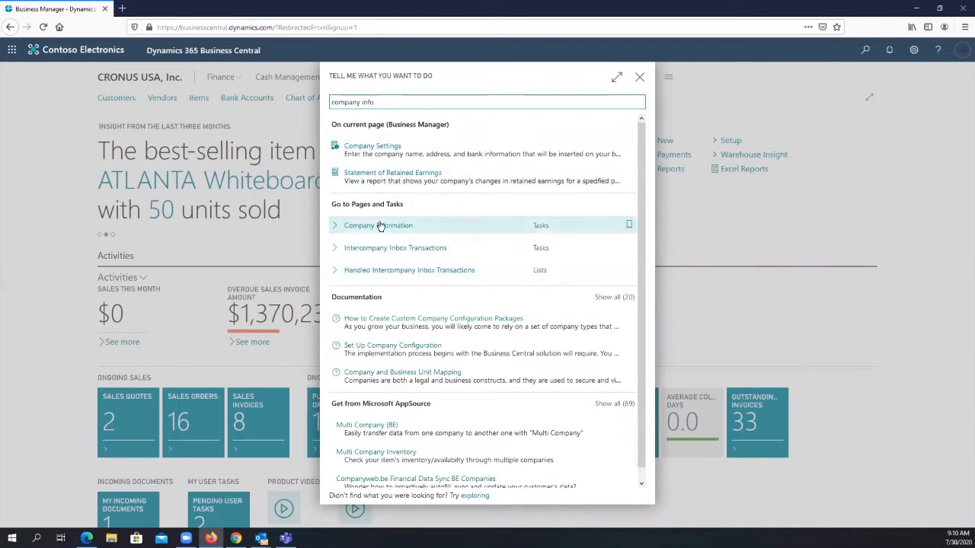
left_click(379, 226)
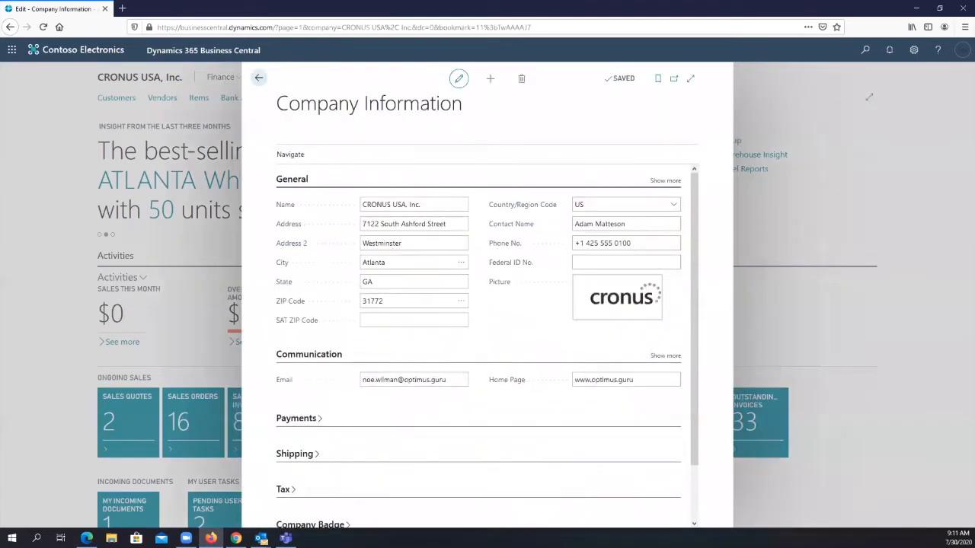
- Expand the Shipping section of the company information and switch the work date to today from the reminder
left_click(661, 382)
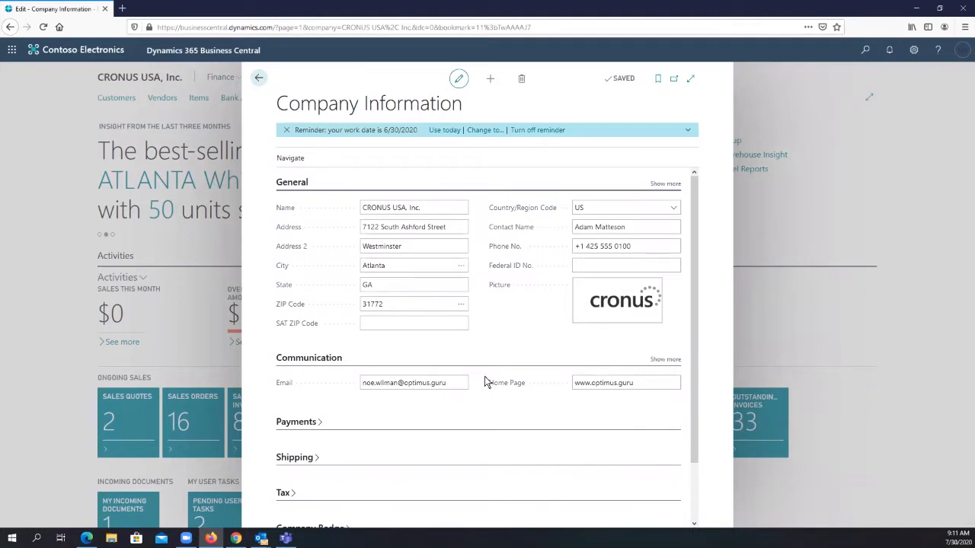
left_click(318, 460)
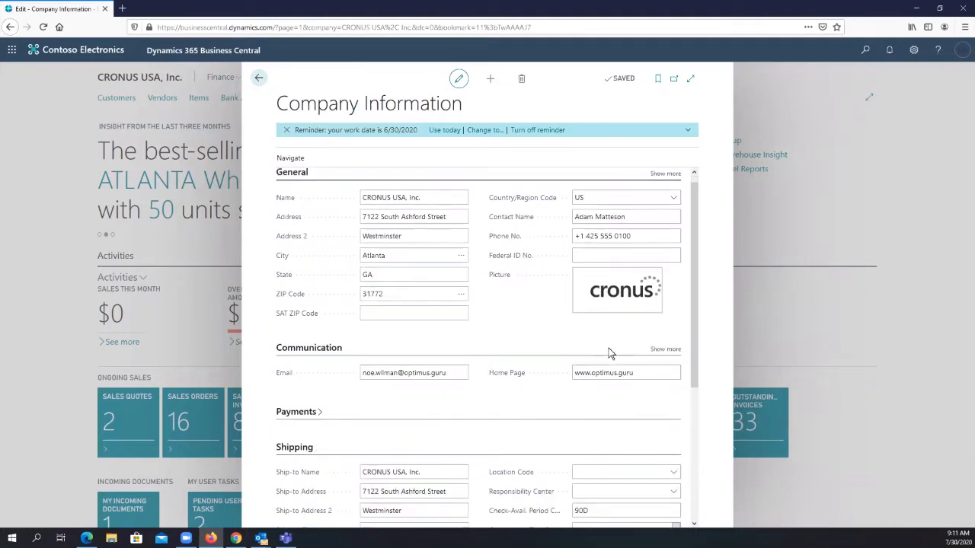
scroll(609, 343, "down", 3)
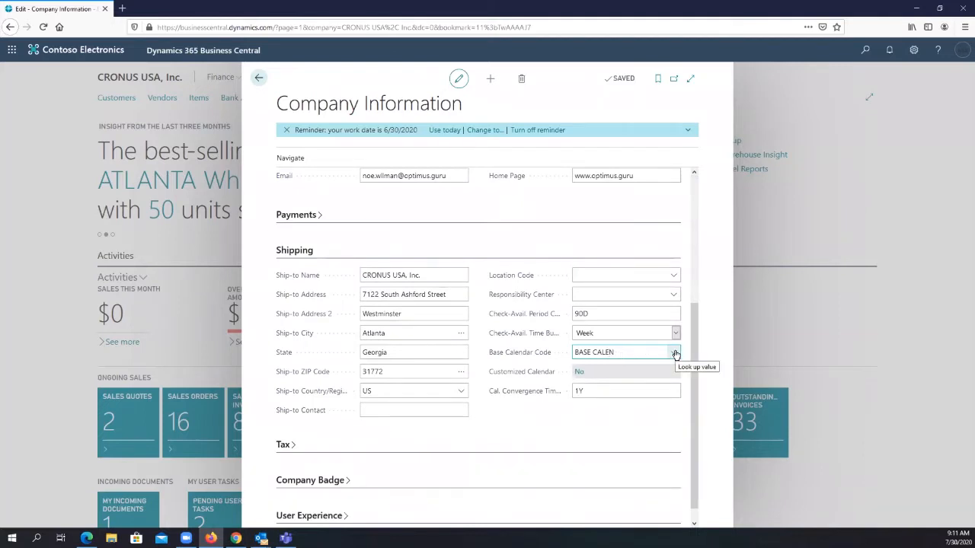
left_click(617, 351)
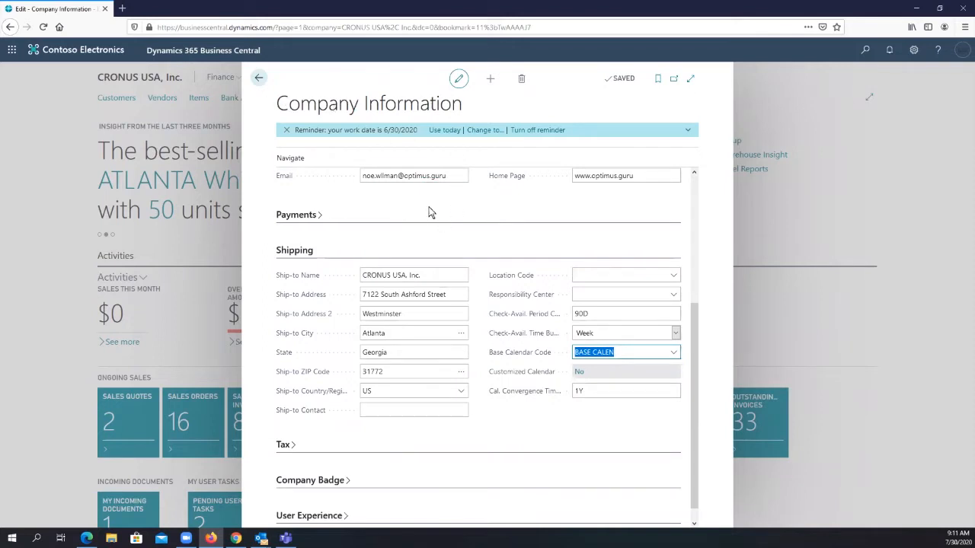
left_click(447, 132)
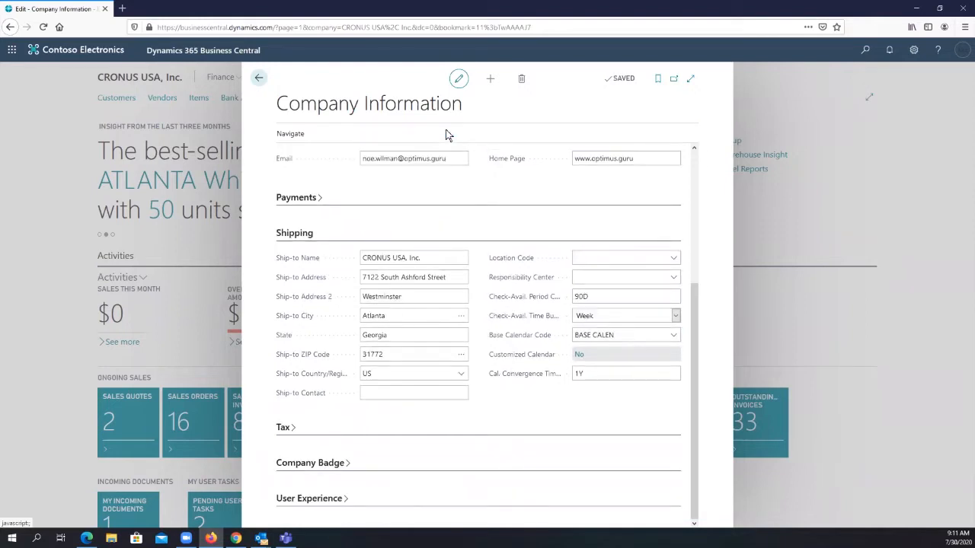
- Open the BASE CALEN calendar for editing from the full list of base calendars for the Base Calendar Code
left_click(632, 336)
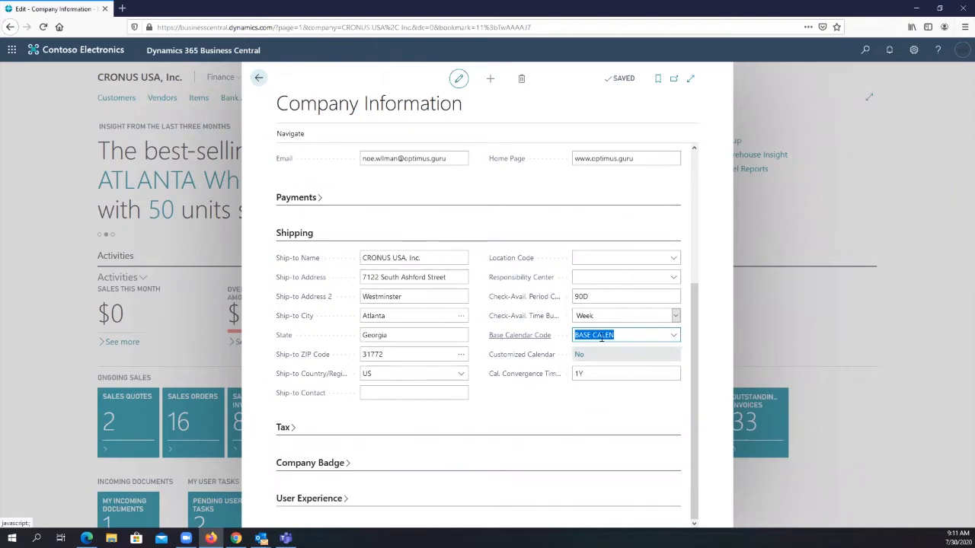
left_click(674, 336)
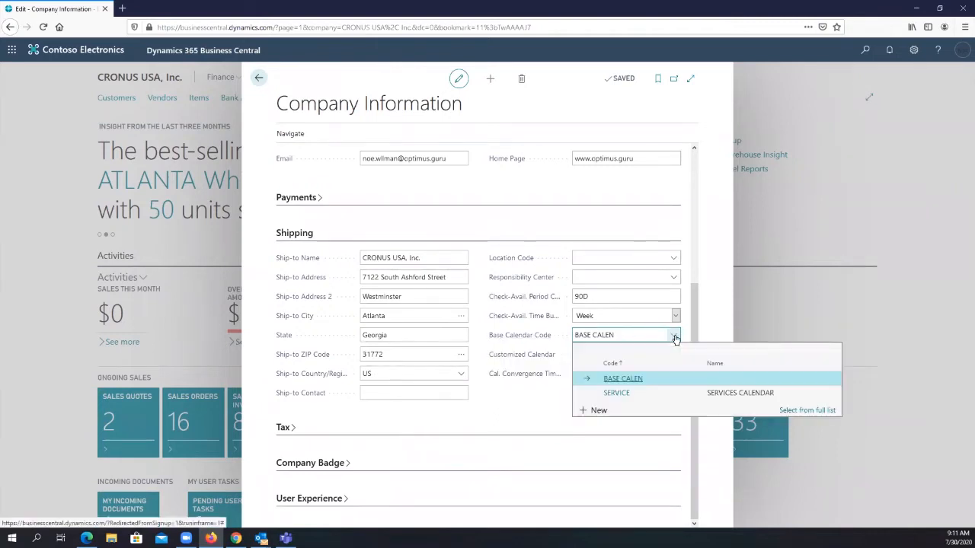
left_click(801, 410)
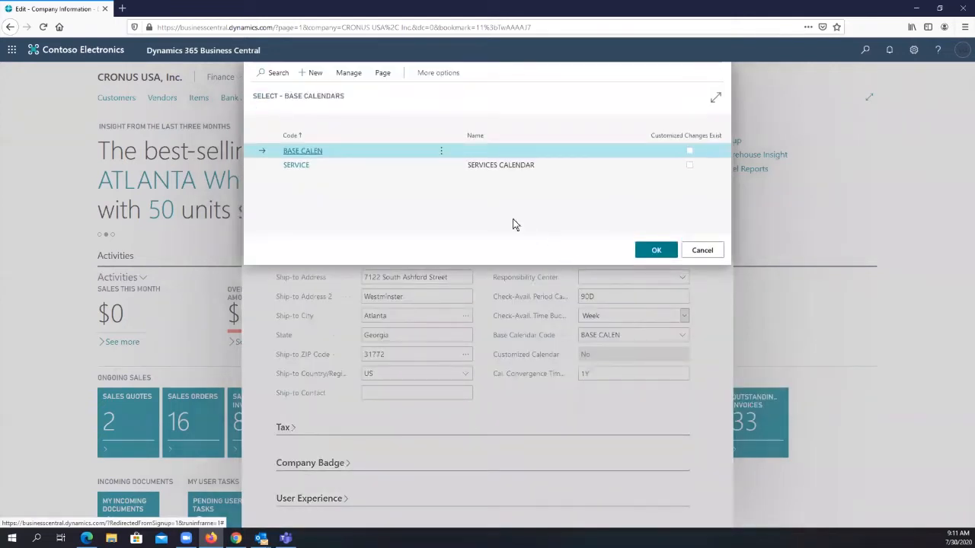
left_click(348, 72)
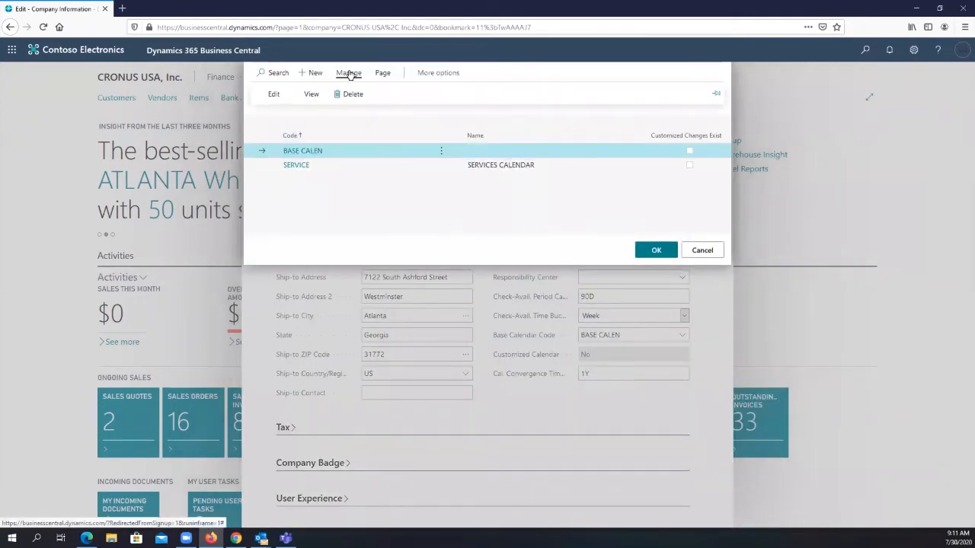
left_click(267, 97)
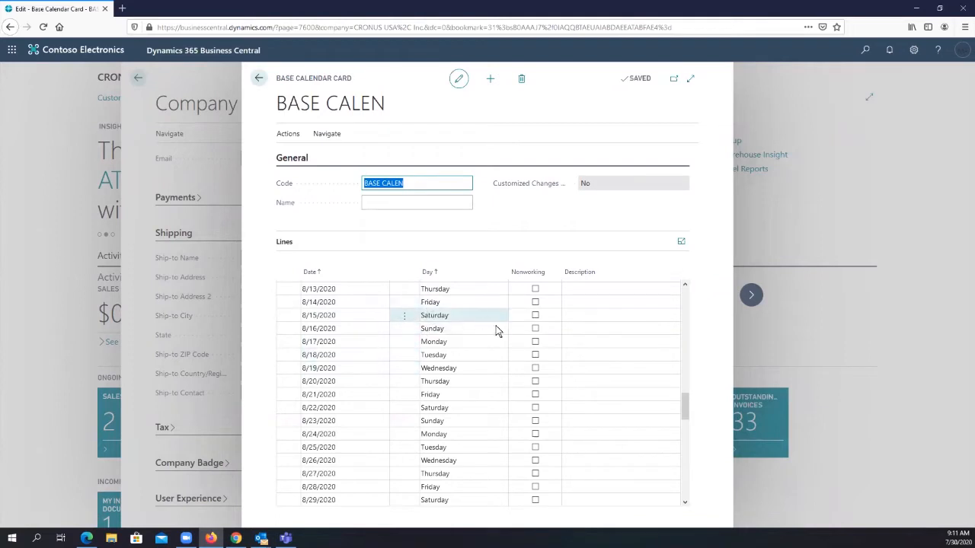
- Mark Sundays 8/16/2020 and 8/23/2020 as nonworking in the base calendar lines
left_click(535, 331)
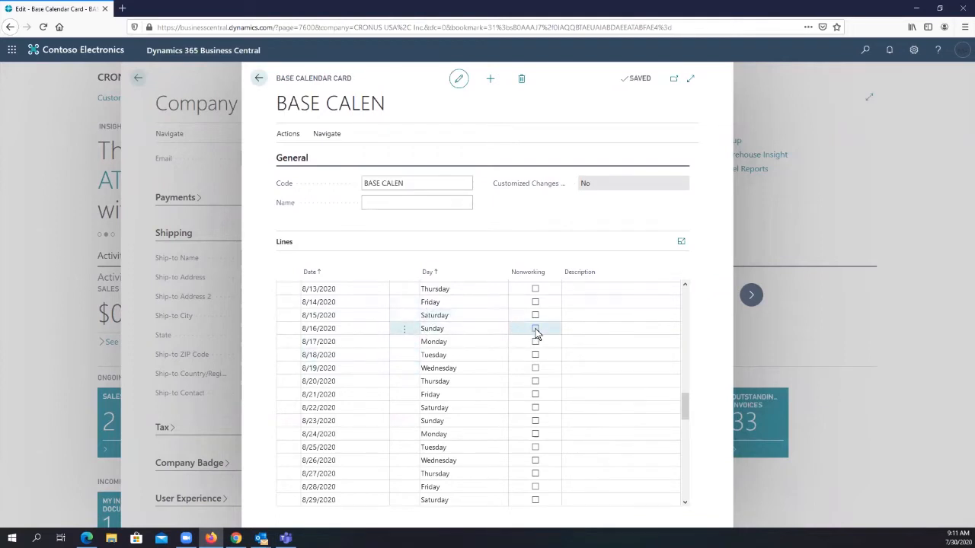
left_click(535, 333)
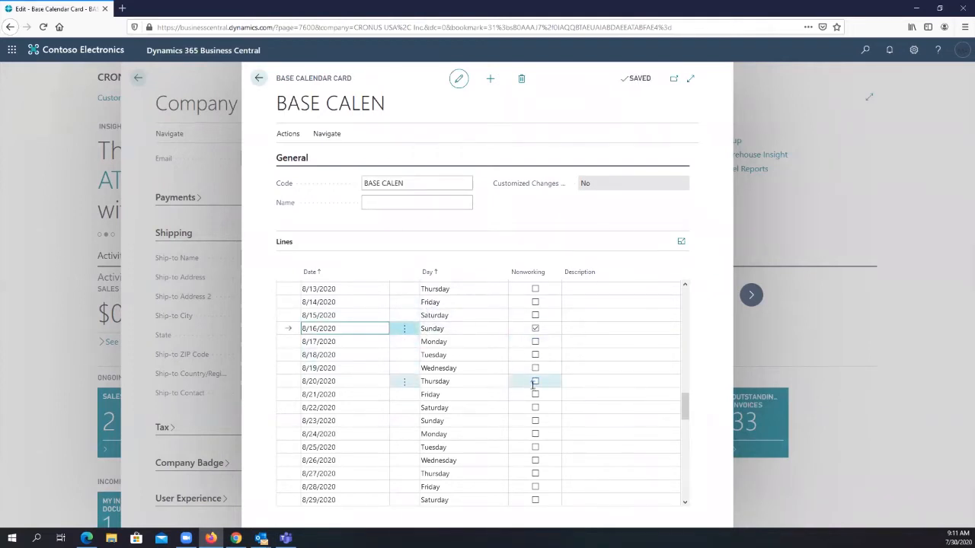
left_click(534, 424)
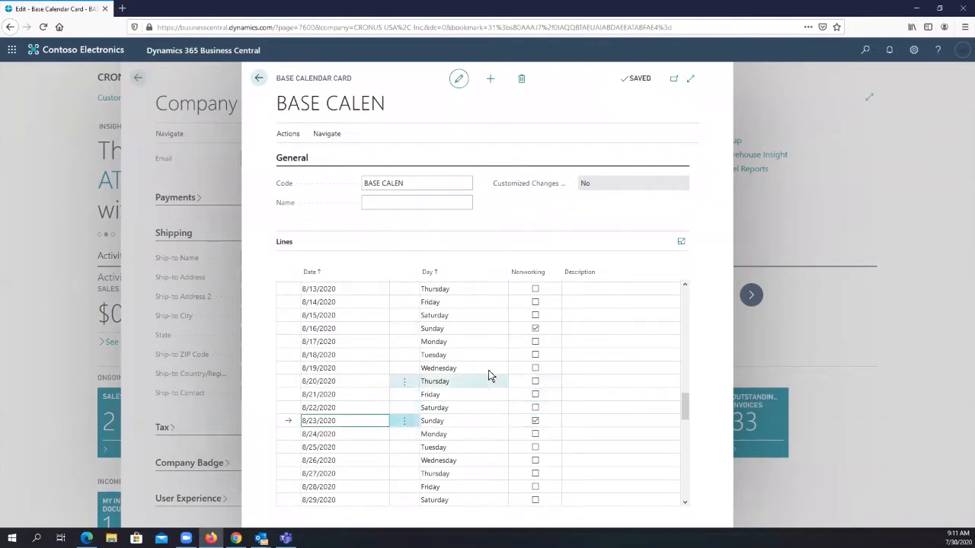
scroll(489, 371, "down", 1)
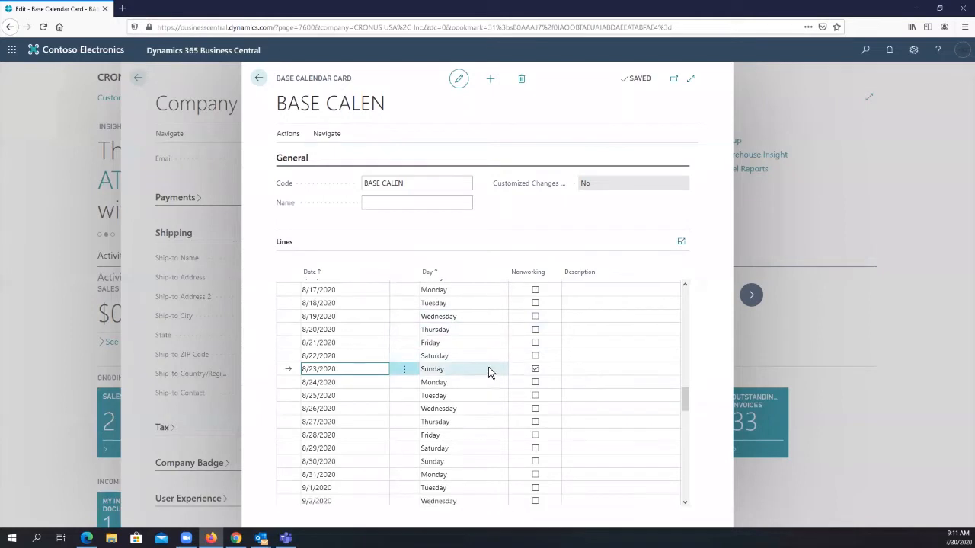
scroll(489, 373, "up", 1)
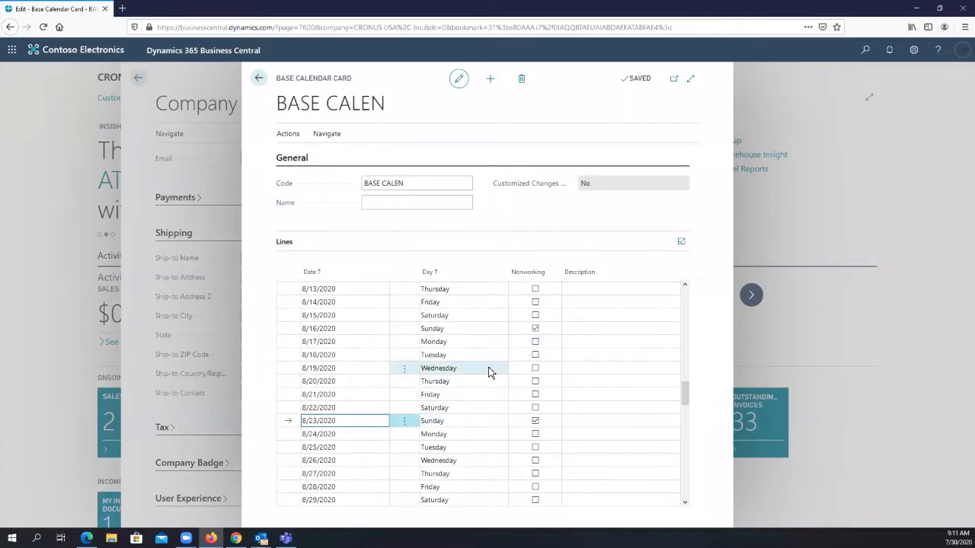
left_click(536, 330)
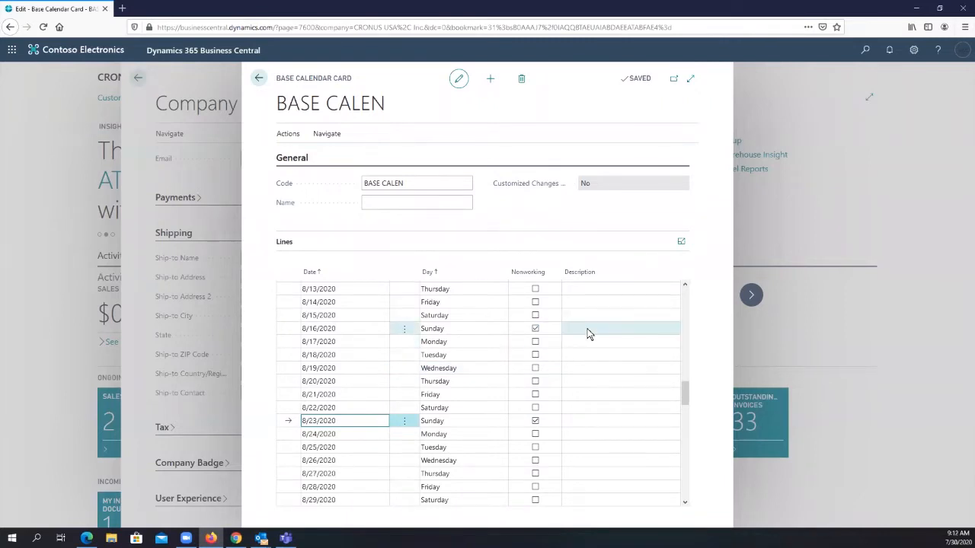
- Mark Thursday 12/24/2020 as nonworking and give it the description "Christmas"
scroll(411, 373, "down", 6)
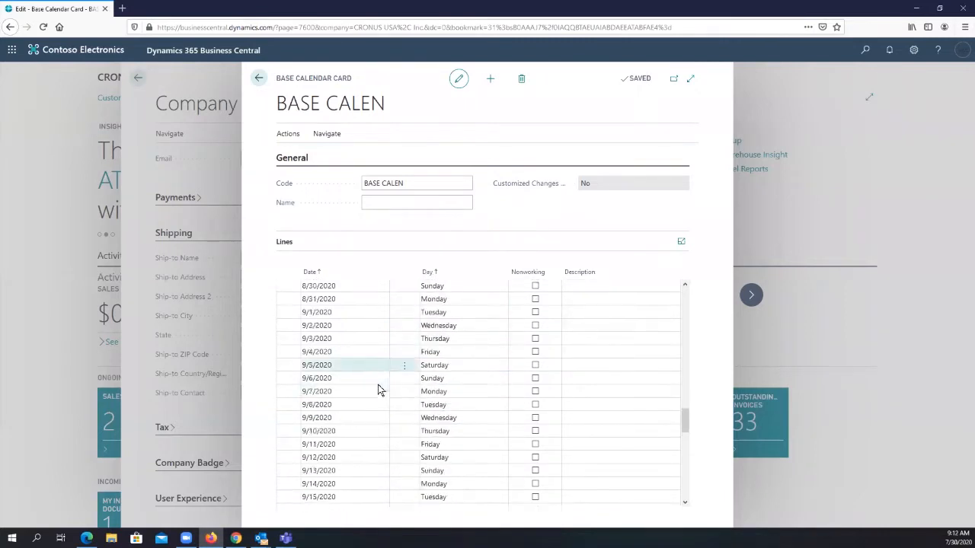
scroll(378, 390, "down", 10)
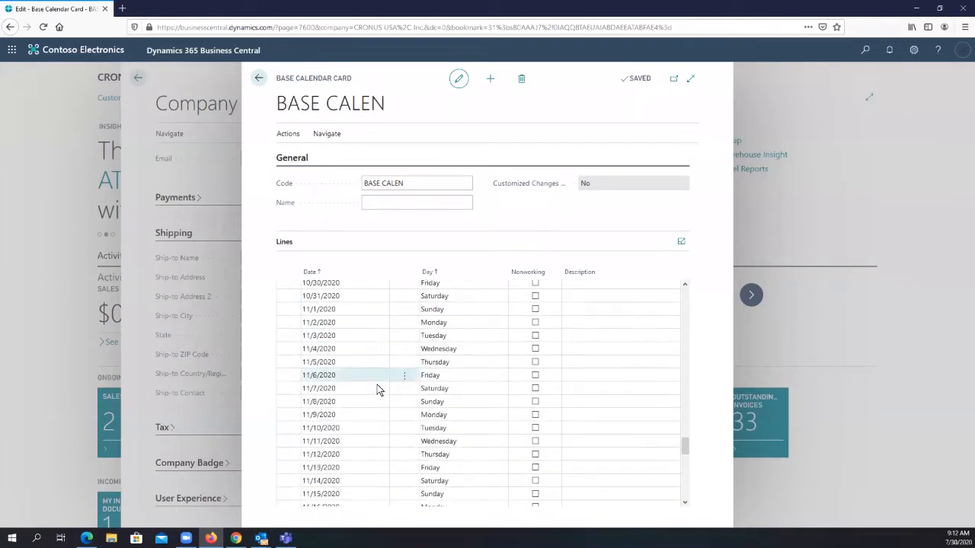
scroll(379, 390, "down", 6)
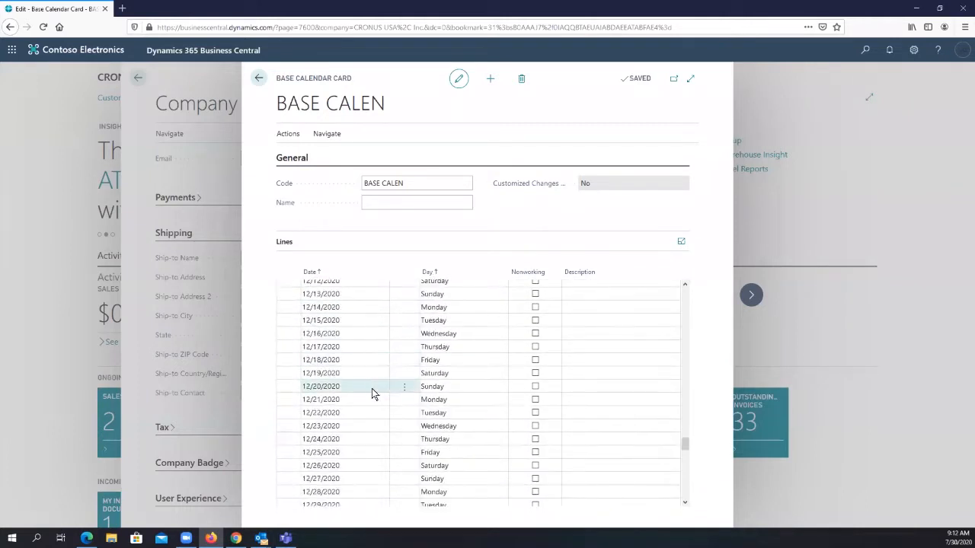
scroll(366, 393, "down", 1)
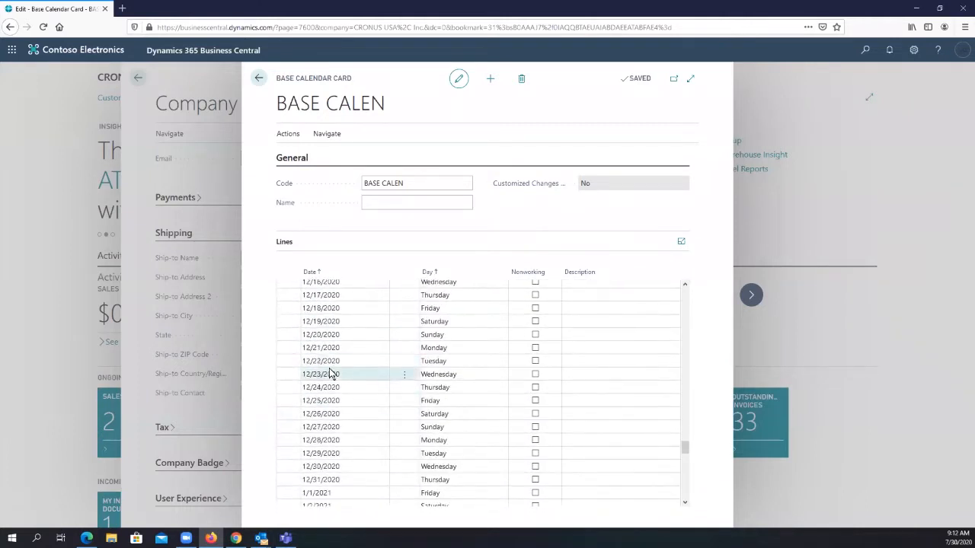
left_click(536, 390)
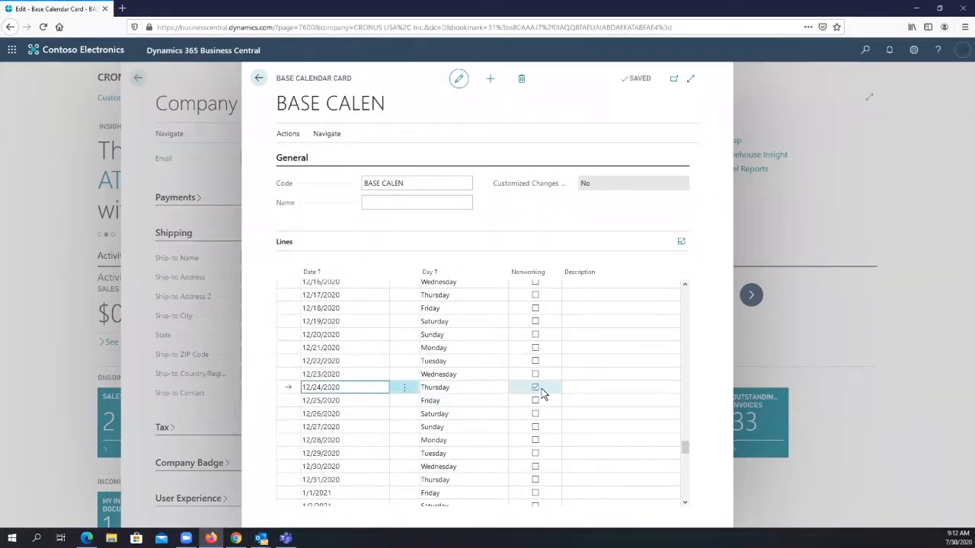
left_click(578, 386)
type("Ch")
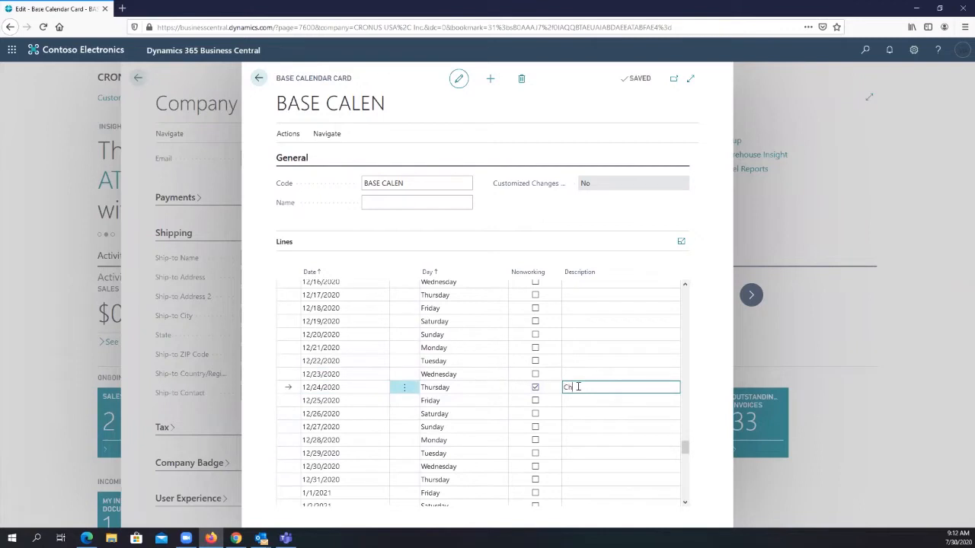
type("ristmas")
- Enter the description "Hollidays" for Friday 12/25/2020
left_click(575, 402)
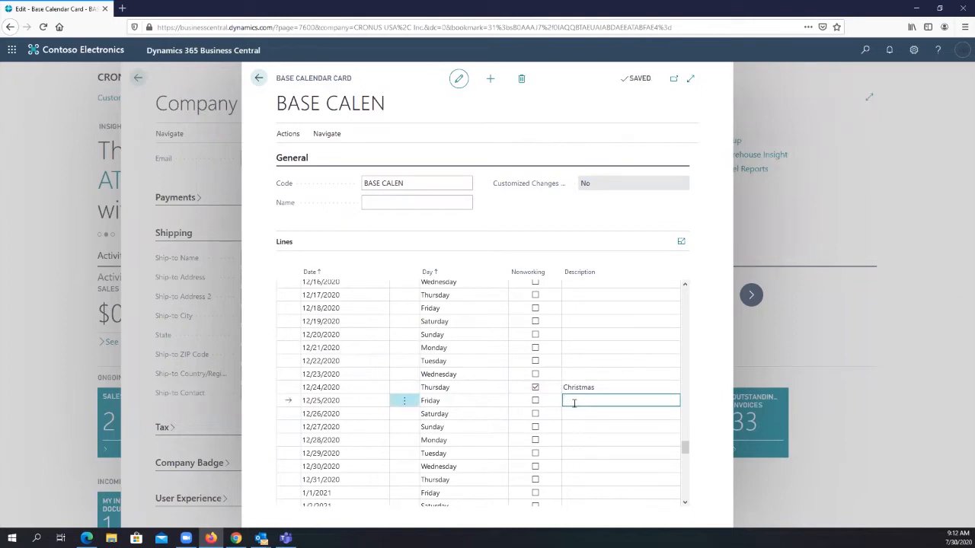
type("Holidays")
key("Return")
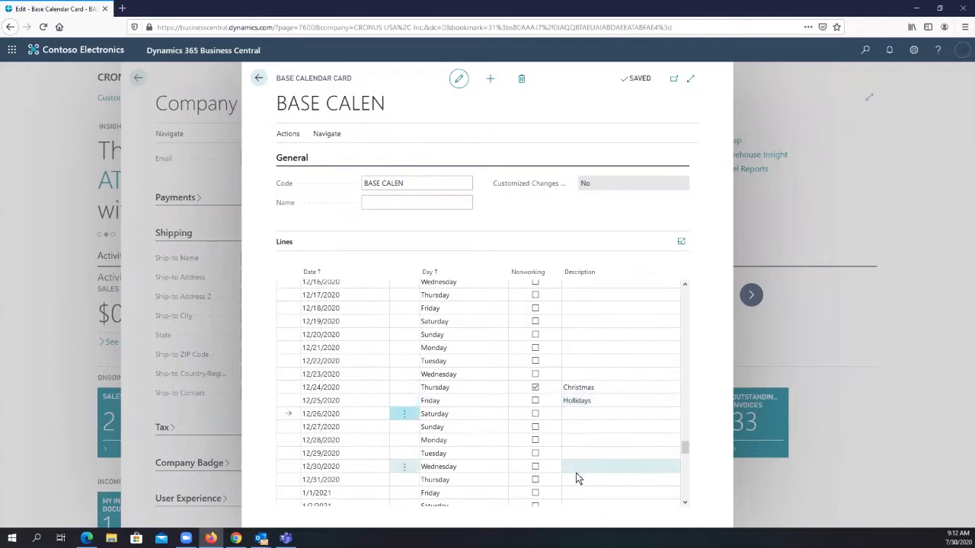
- Describe 1/1/2021 as "New Year Eve" and mark both that date and 12/25/2020 as nonworking
left_click(584, 494)
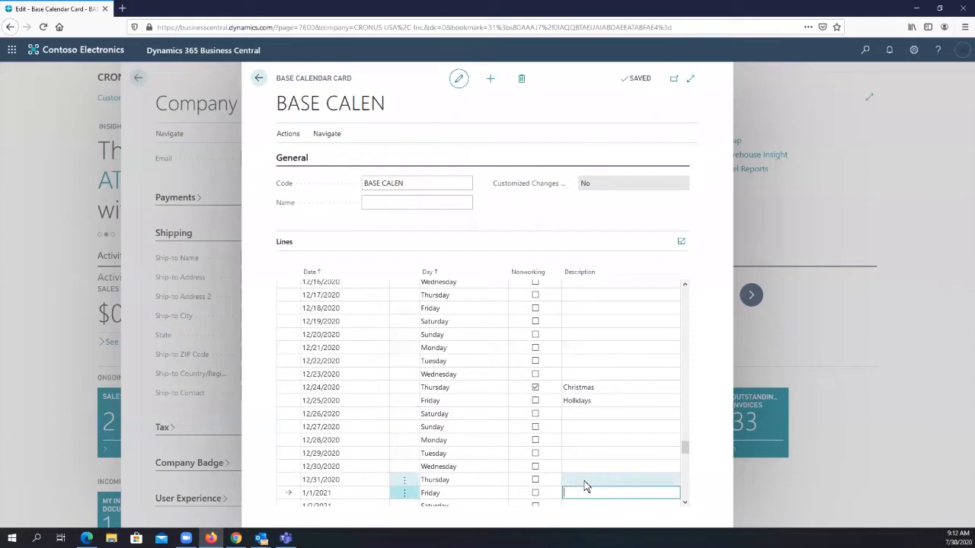
type("New Year Eve")
key("Return")
left_click(536, 495)
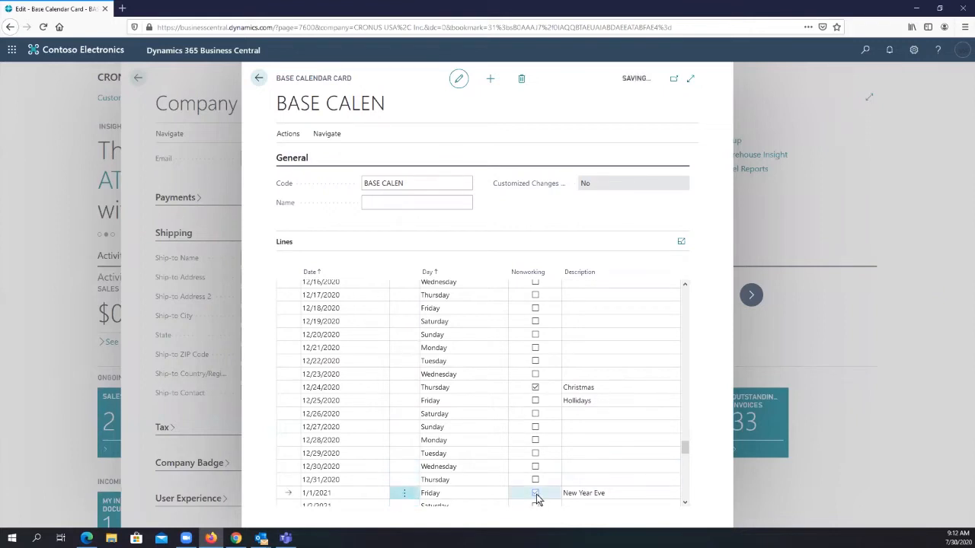
left_click(536, 400)
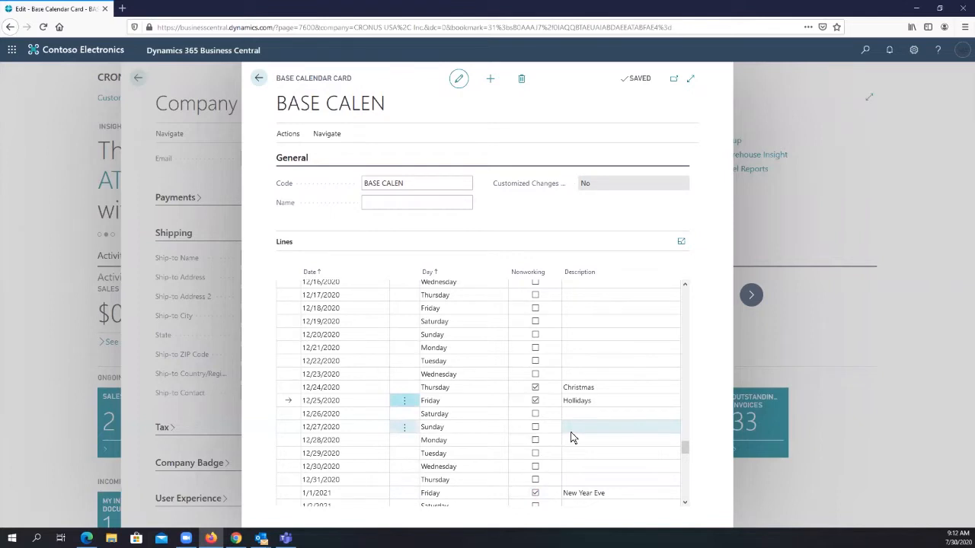
- Name the base calendar "Base Calnder" and mark Sunday 12/20/2020 as nonworking
left_click(414, 204)
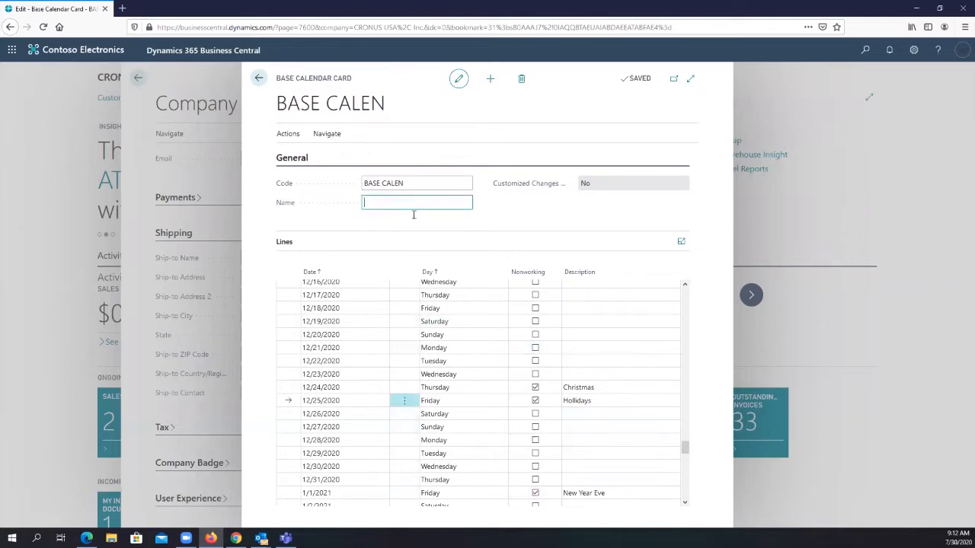
type("Base Calnder")
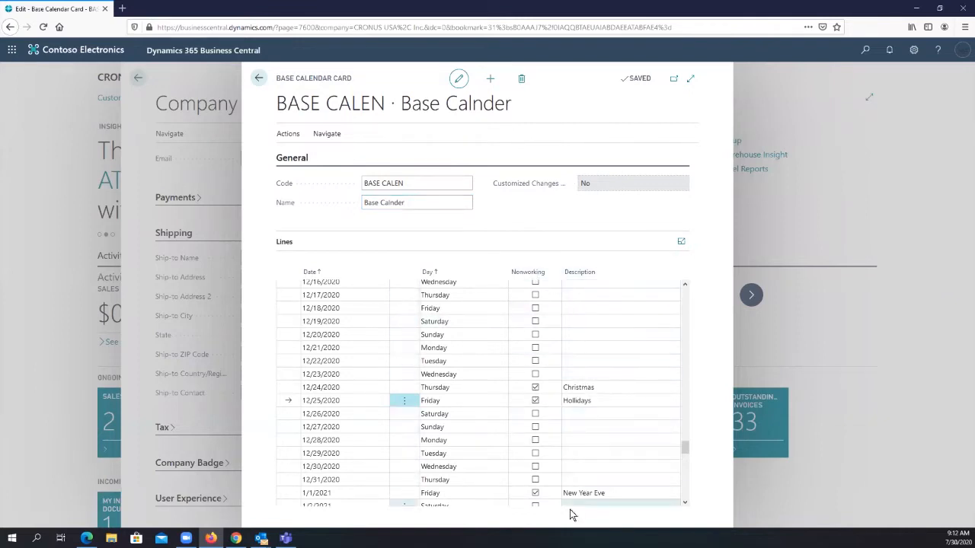
left_click(536, 335)
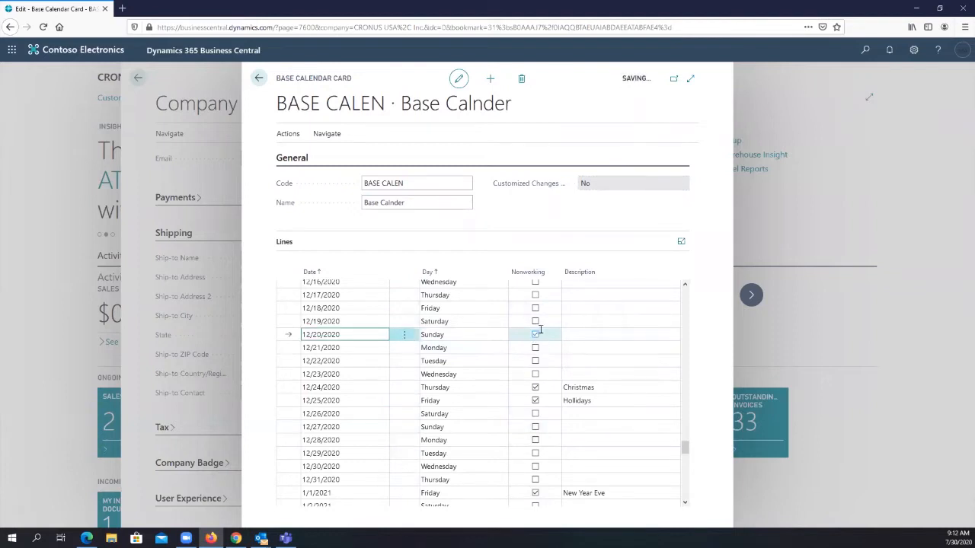
- Mark Sunday 12/13/2020 as nonworking, then close the base calendar and return to the company information
scroll(547, 324, "up", 1)
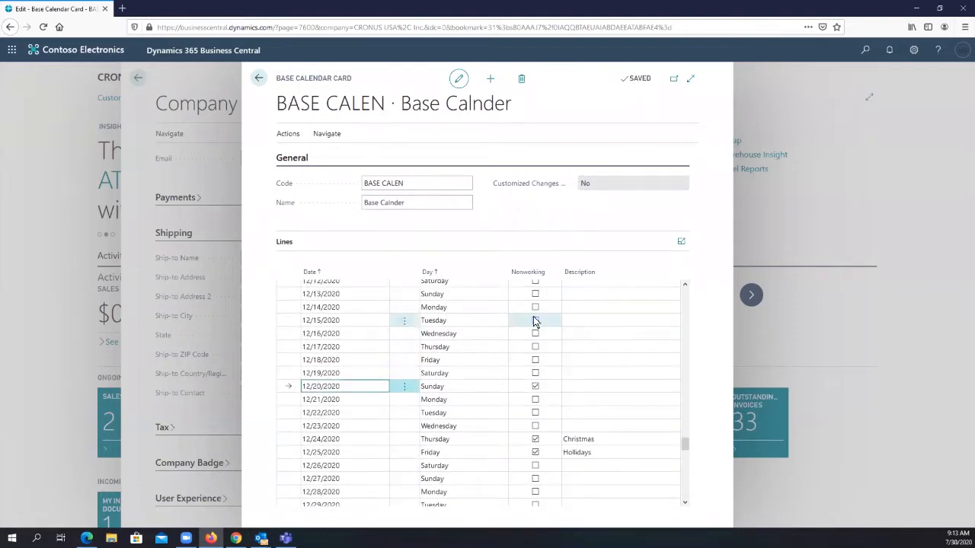
left_click(535, 294)
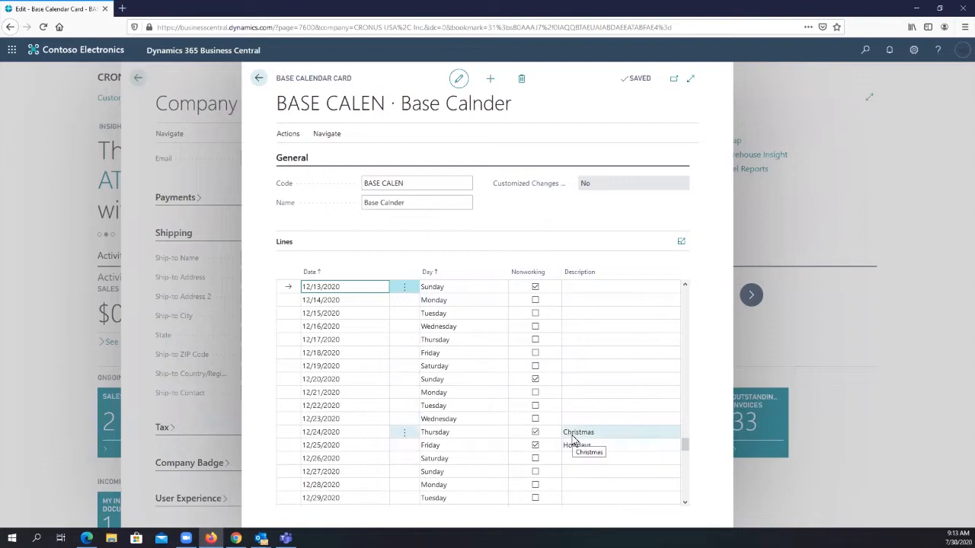
left_click(324, 133)
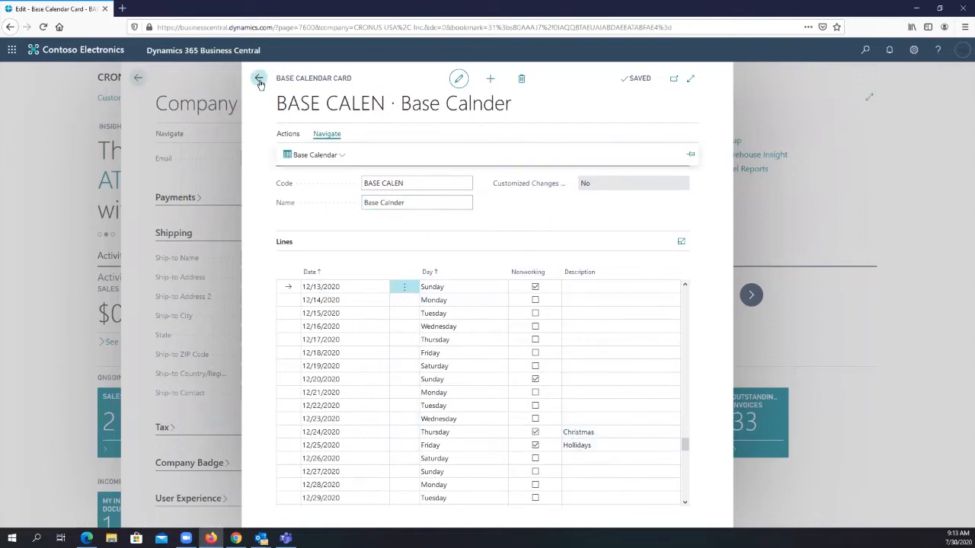
left_click(233, 104)
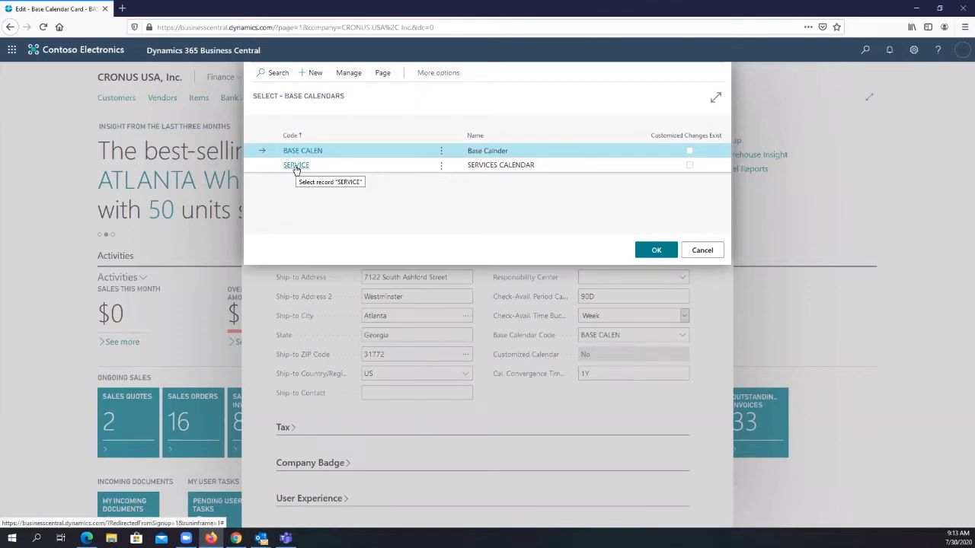
left_click(702, 251)
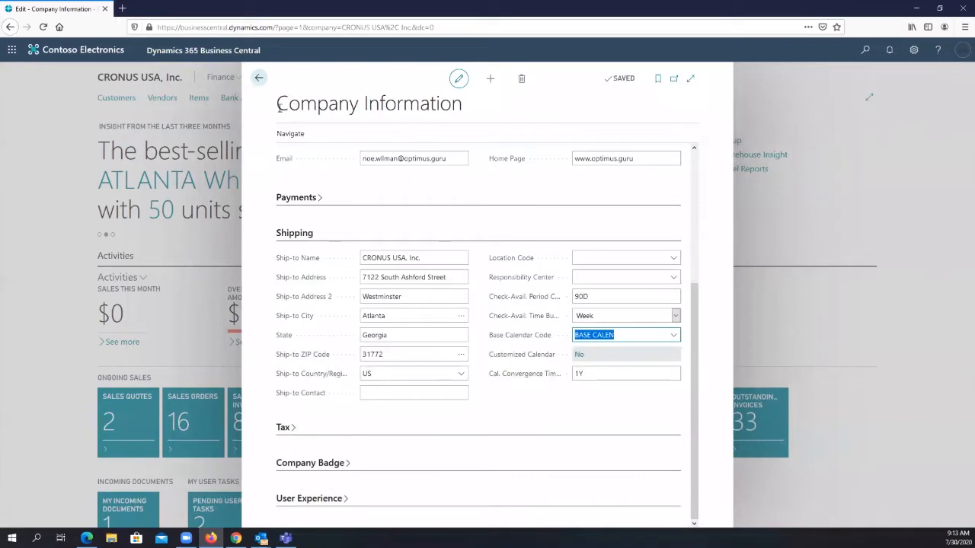
- Review the Base Calendar Code setting and its available calendars in the company's shipping information
left_click_drag(279, 107, 463, 106)
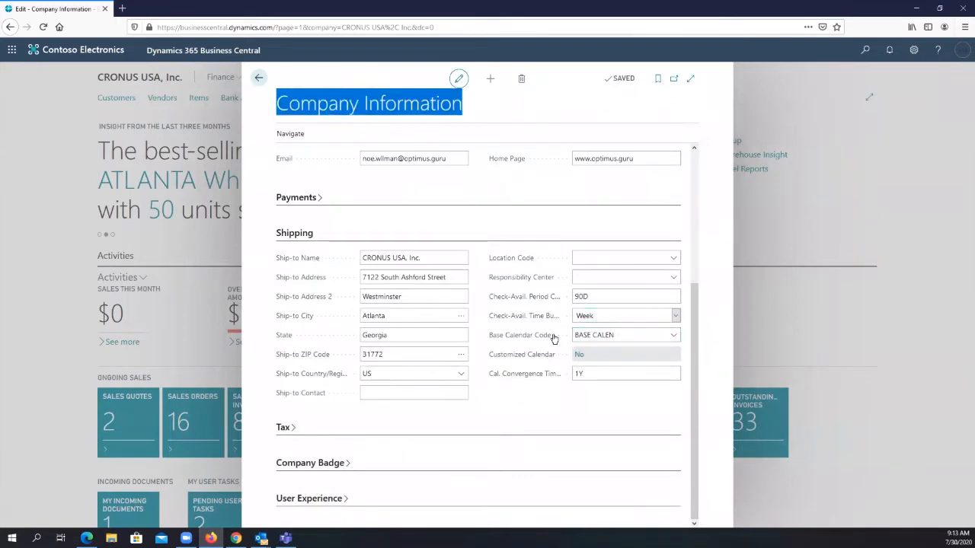
mouse_move(545, 339)
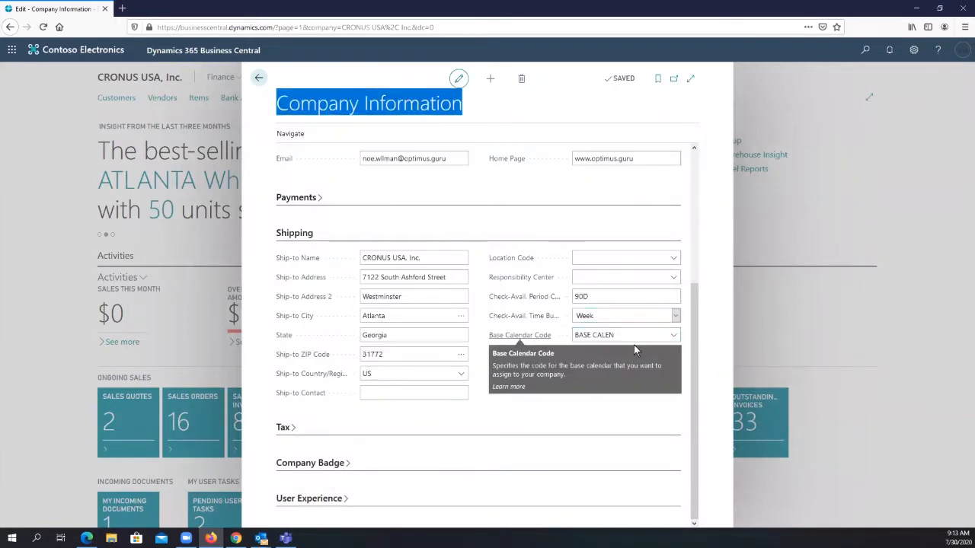
left_click(674, 335)
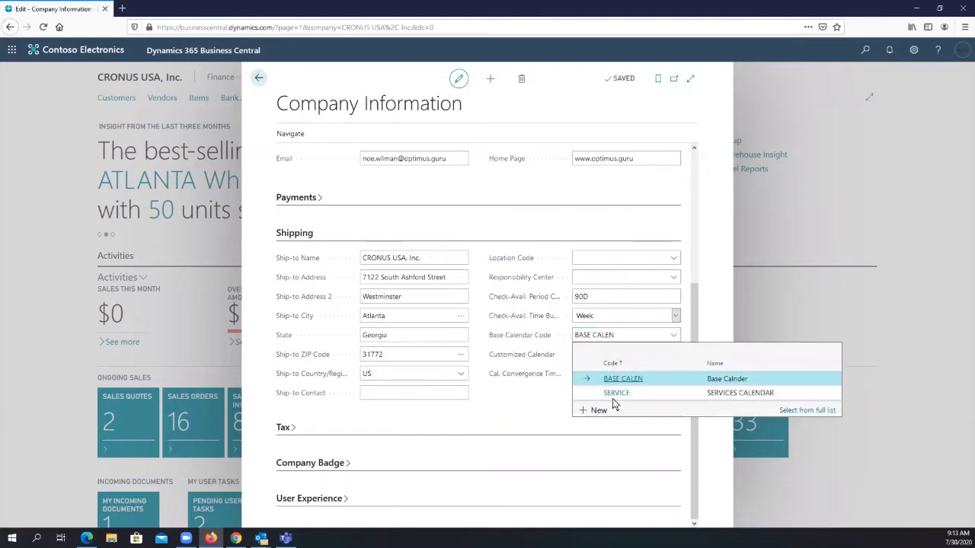
left_click(478, 342)
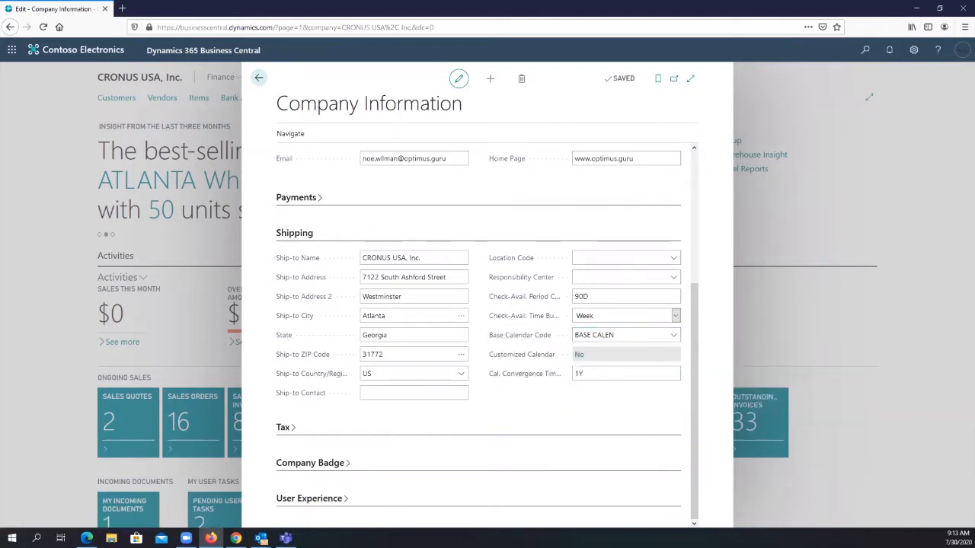
- Close the company information and read the Date calculations section of the order promising article in Microsoft Edge
key("alt+Tab")
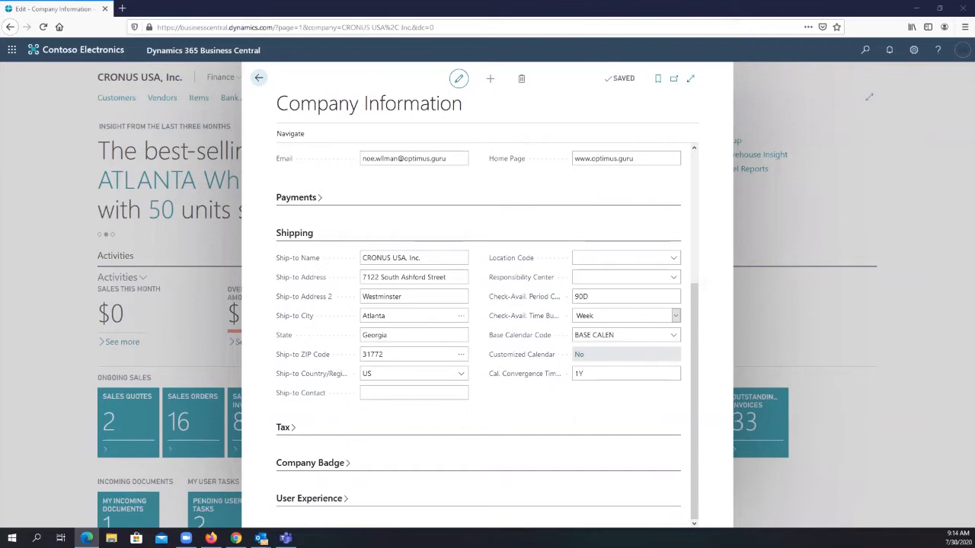
left_click(231, 115)
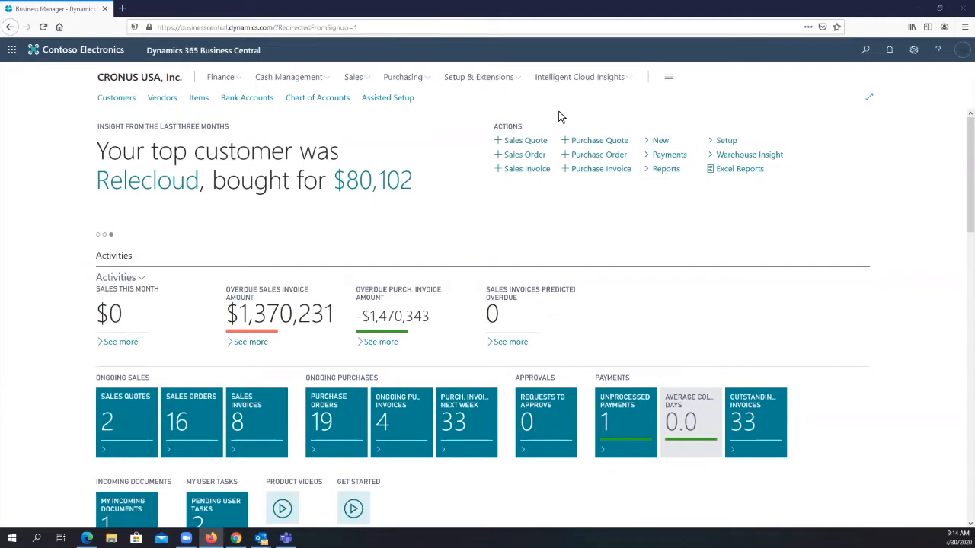
scroll(705, 231, "down", 1)
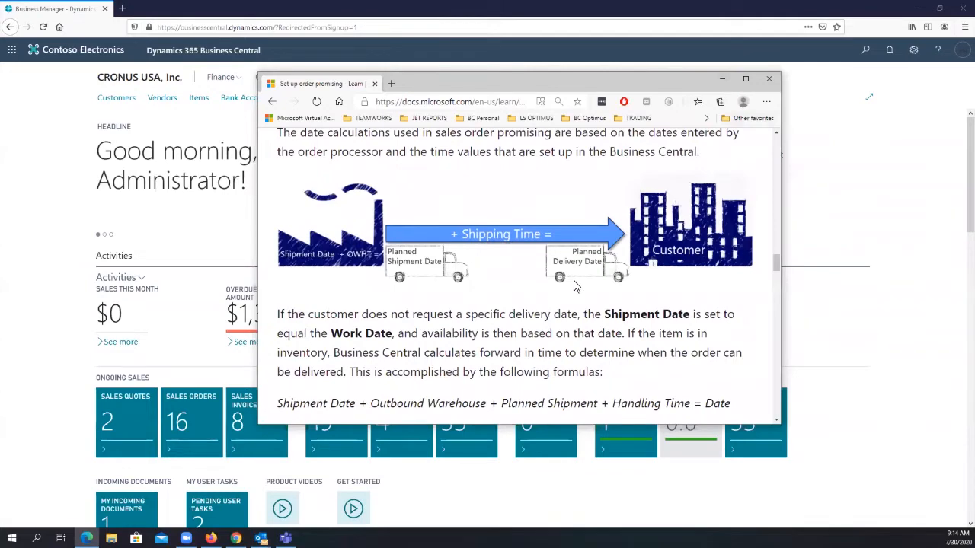
left_click(749, 78)
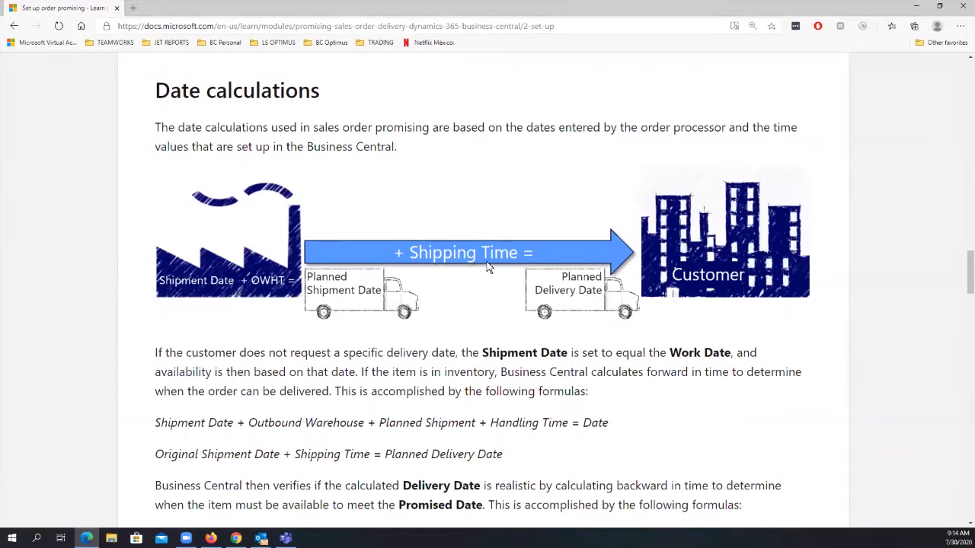
scroll(488, 268, "down", 1)
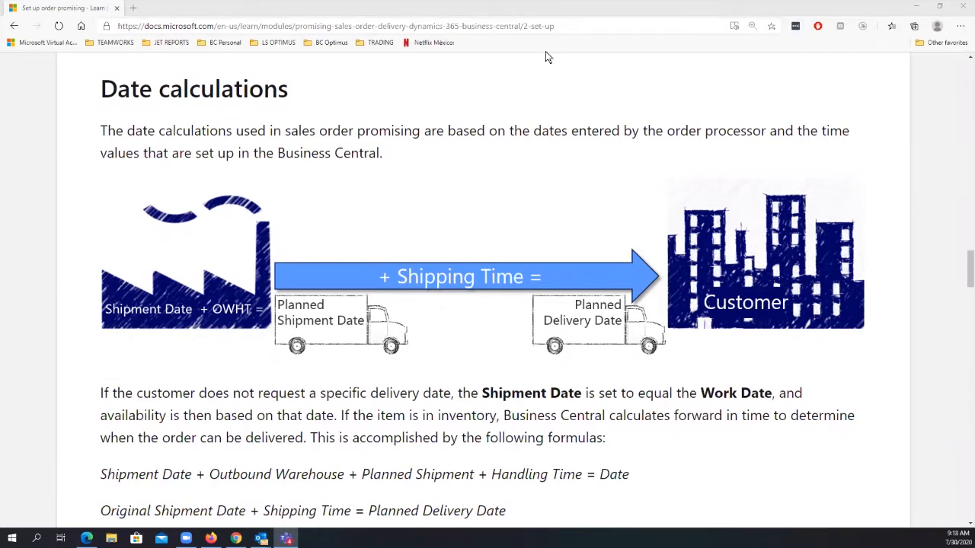
- Return to Business Central, search for "location", and open the MAIN warehouse's card from the Locations list
left_click(778, 14)
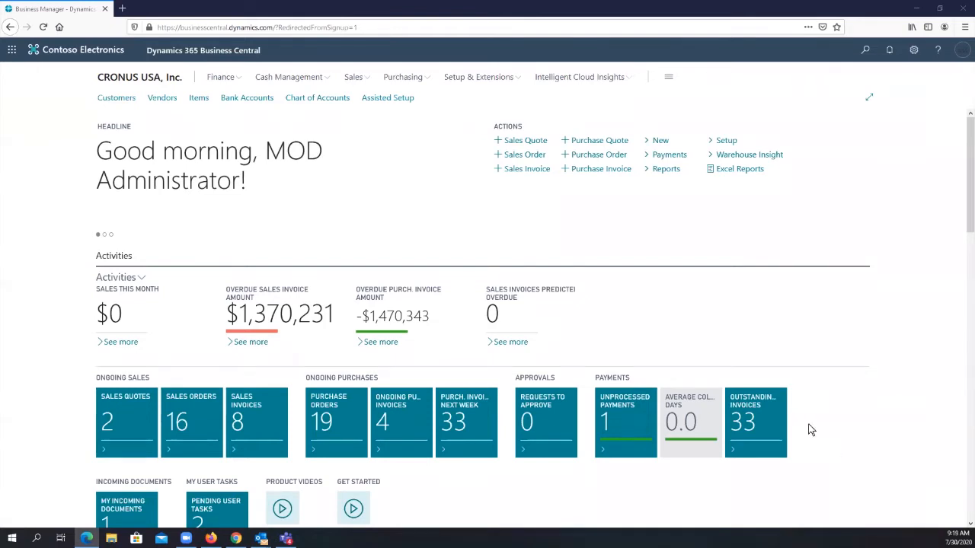
left_click(871, 55)
type("loca")
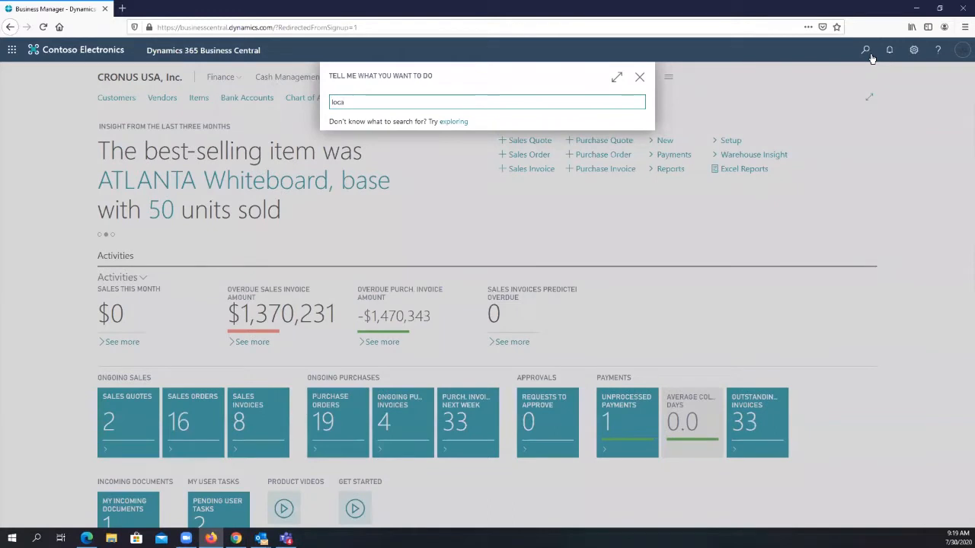
type("tion")
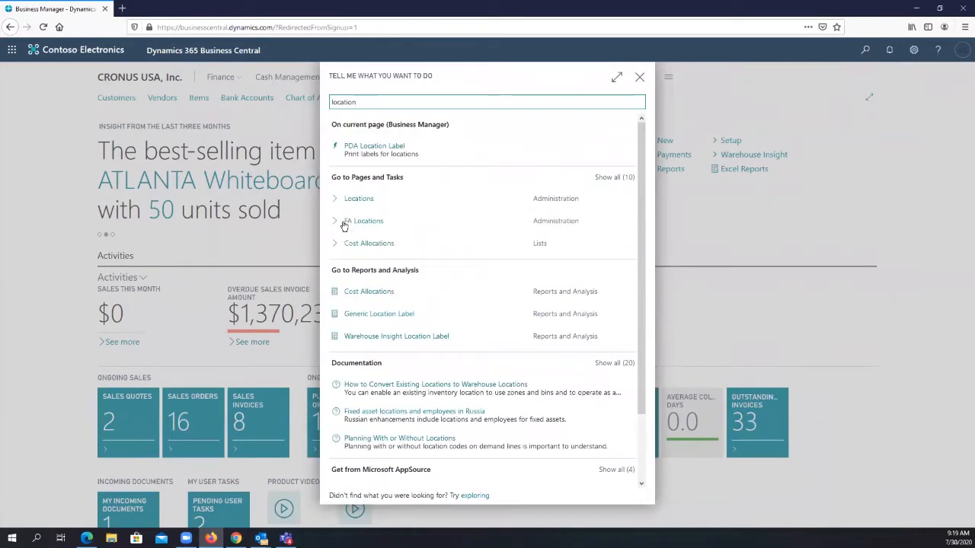
left_click(354, 203)
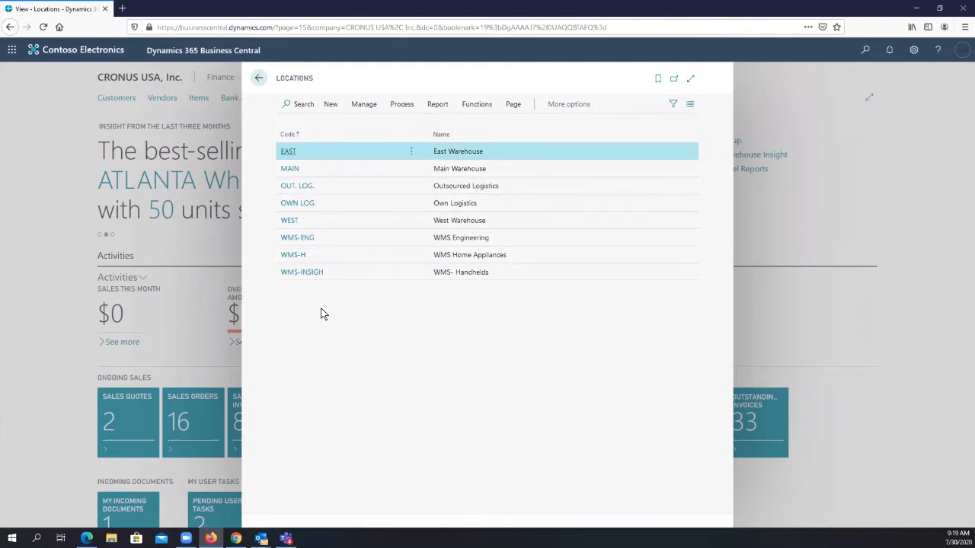
left_click(290, 169)
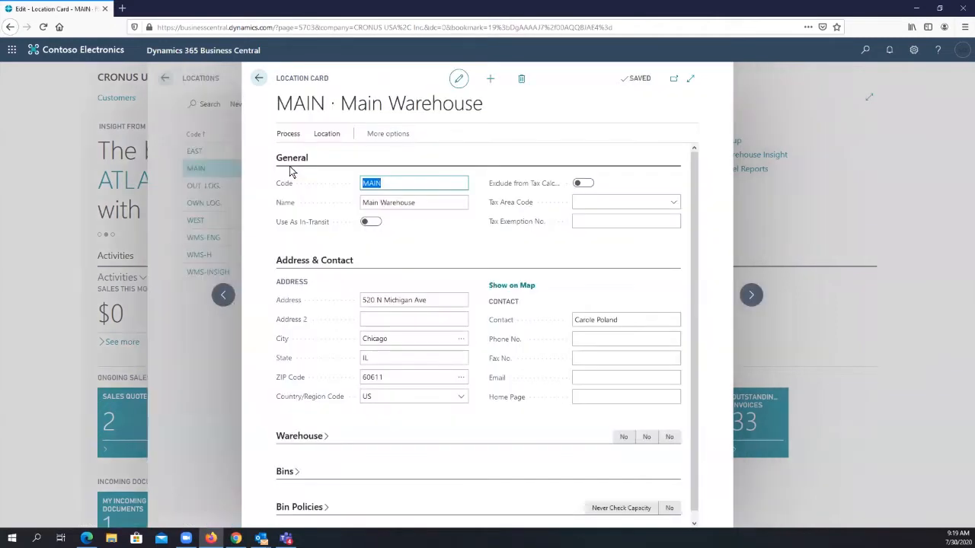
- Expand the Warehouse settings of the MAIN location and examine the outbound and inbound warehouse handling times
scroll(501, 220, "down", 1)
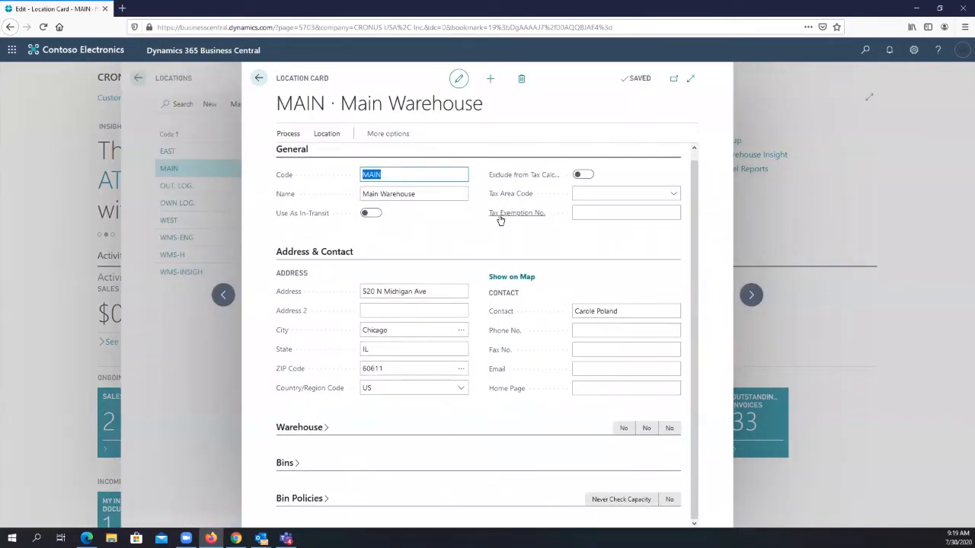
left_click(321, 429)
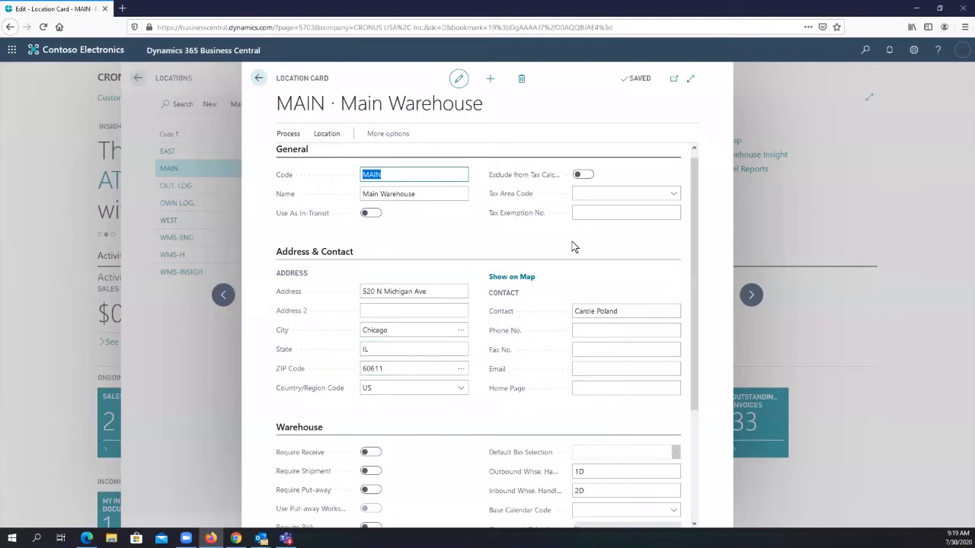
scroll(574, 246, "down", 4)
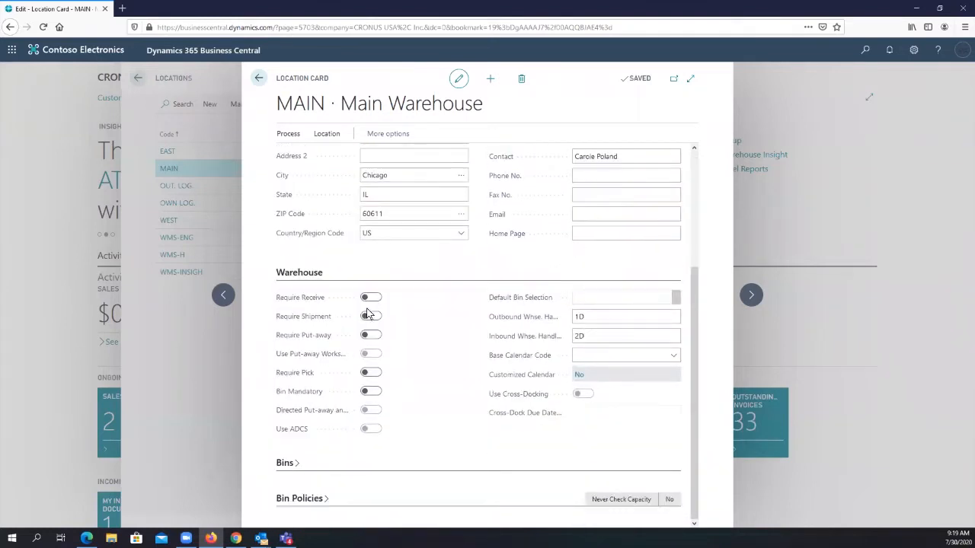
left_click(601, 319)
double_click(600, 318)
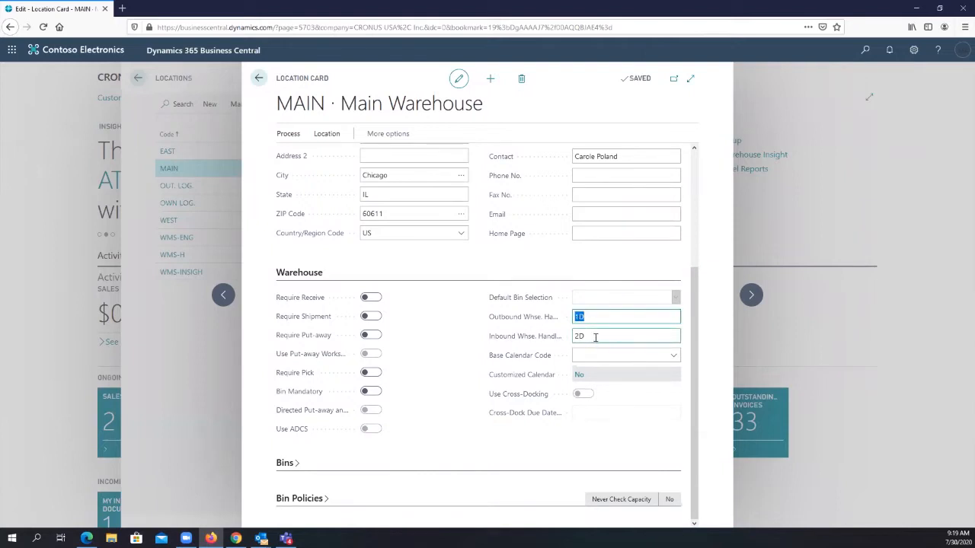
key("Tab")
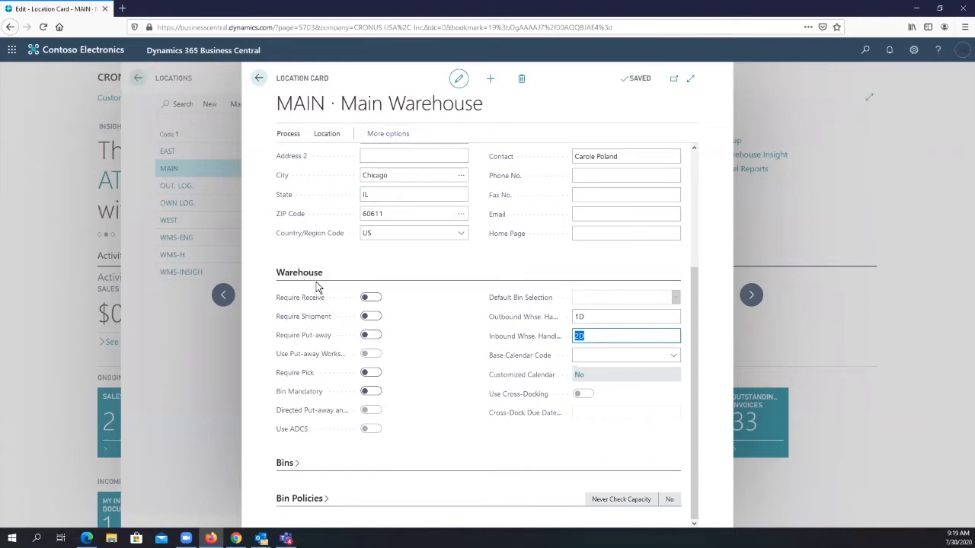
- Examine the name, address and contact details on the MAIN location card
left_click_drag(342, 105, 479, 118)
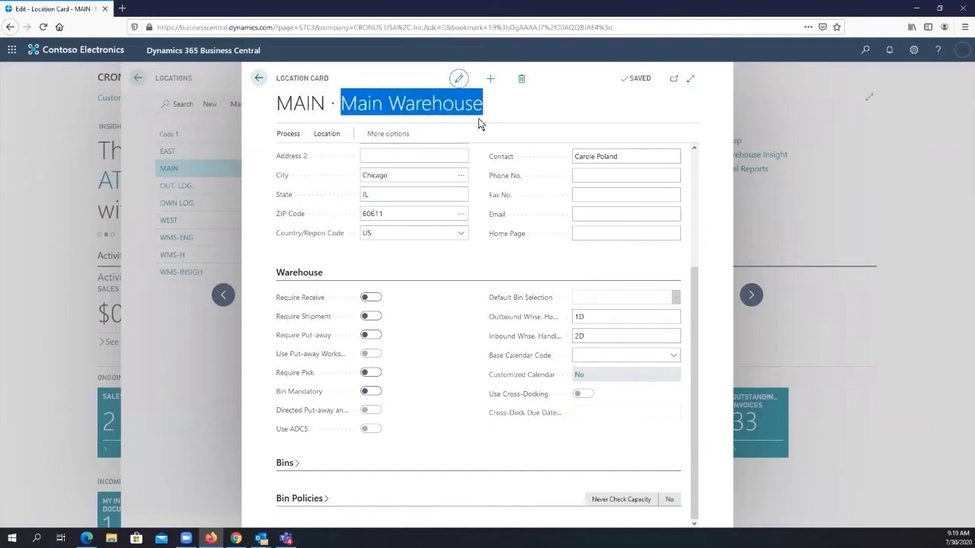
scroll(475, 155, "up", 5)
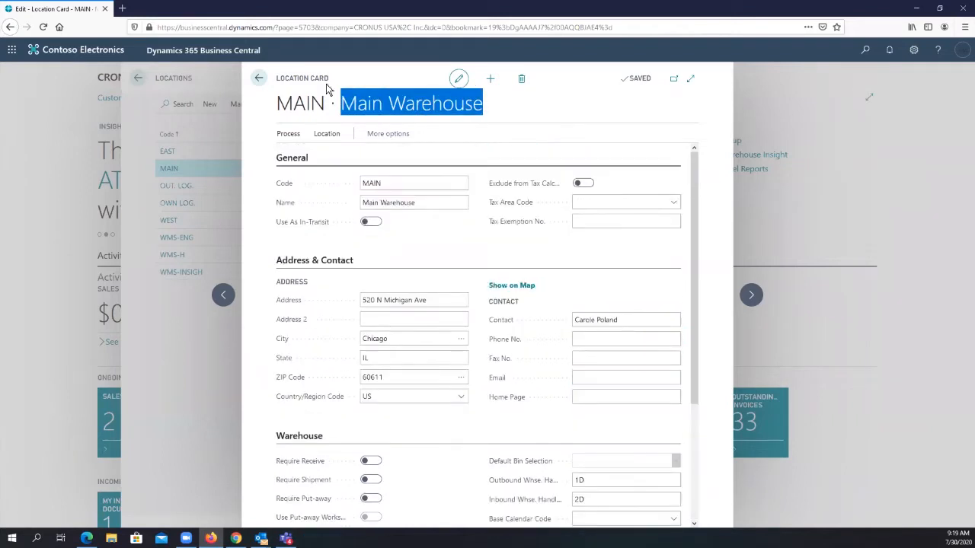
left_click_drag(332, 78, 266, 86)
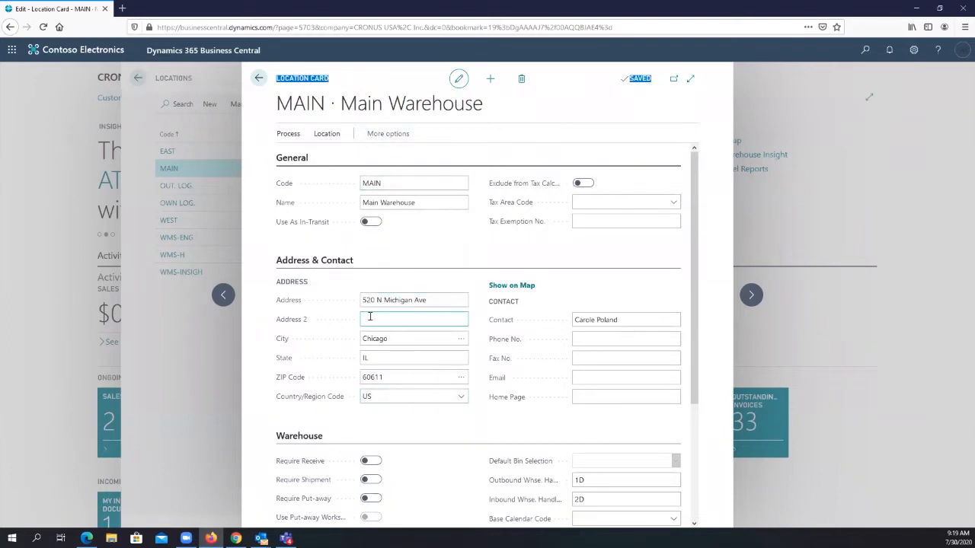
left_click_drag(432, 299, 345, 304)
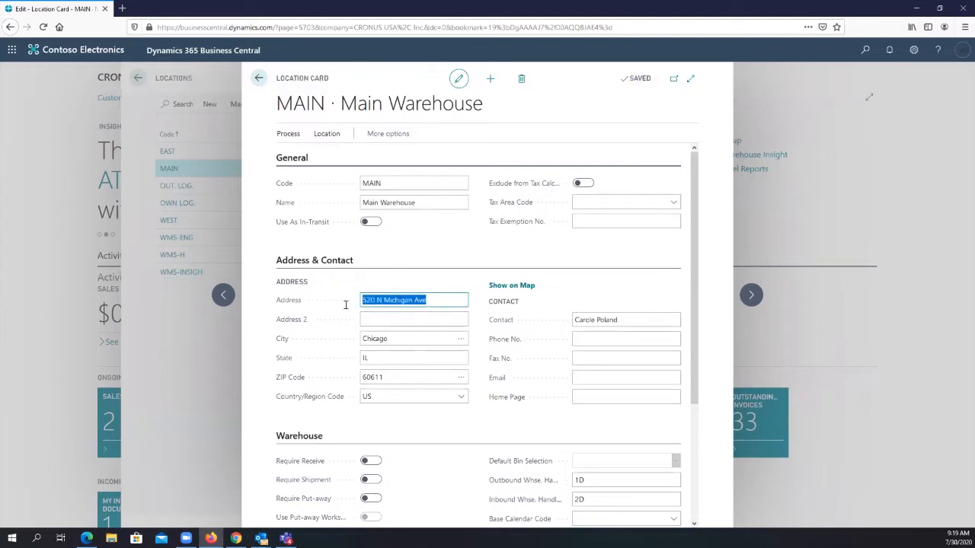
left_click(388, 339)
key("Tab")
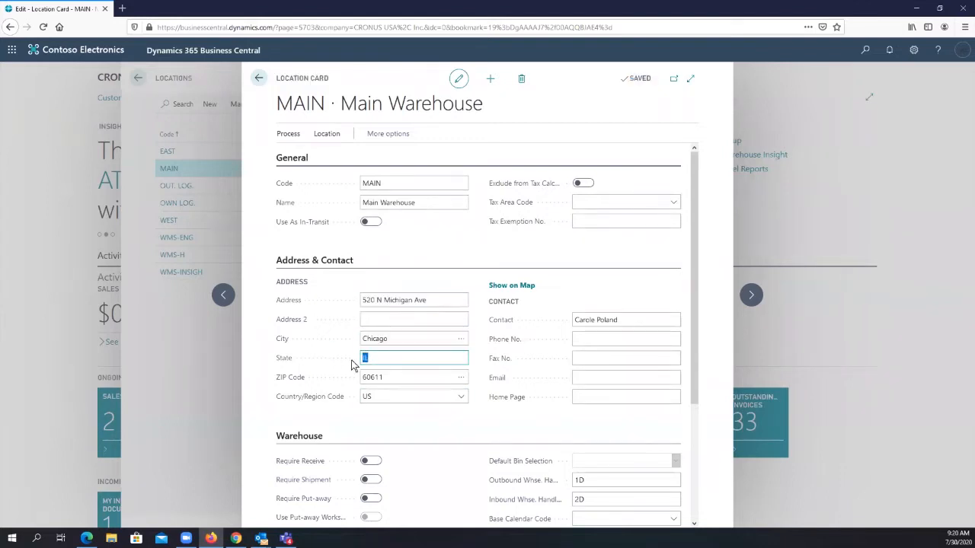
key("Tab")
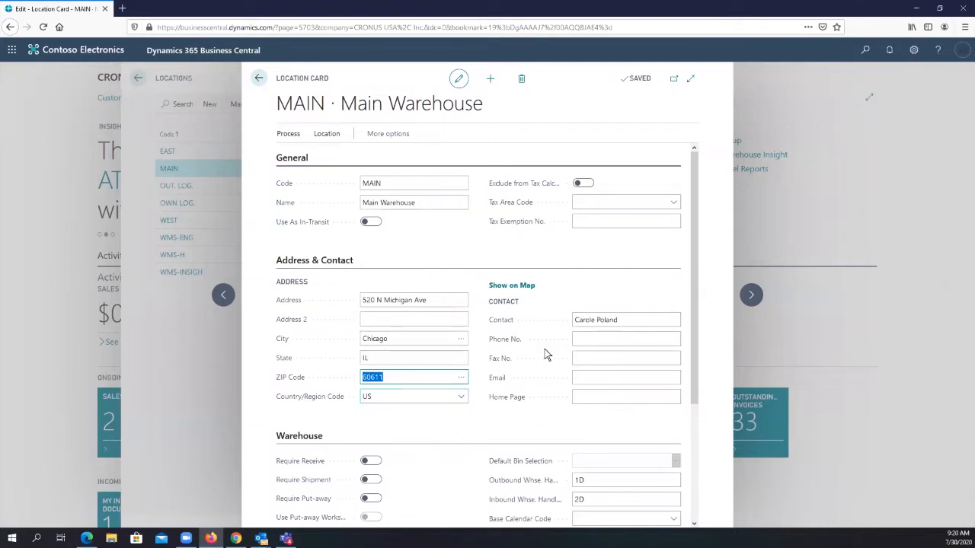
left_click_drag(623, 320, 550, 321)
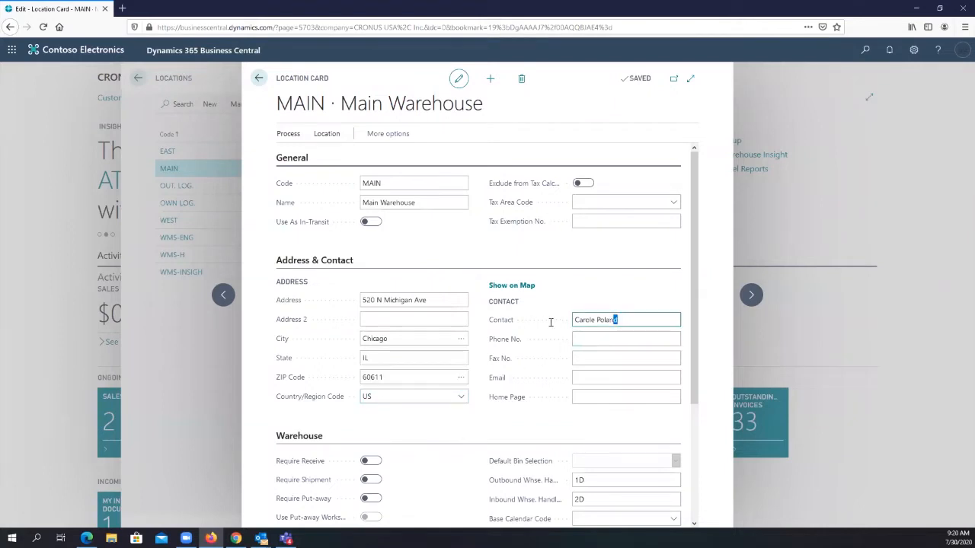
left_click(591, 336)
- Fill in the contact's e-mail address on the MAIN location card
left_click(602, 378)
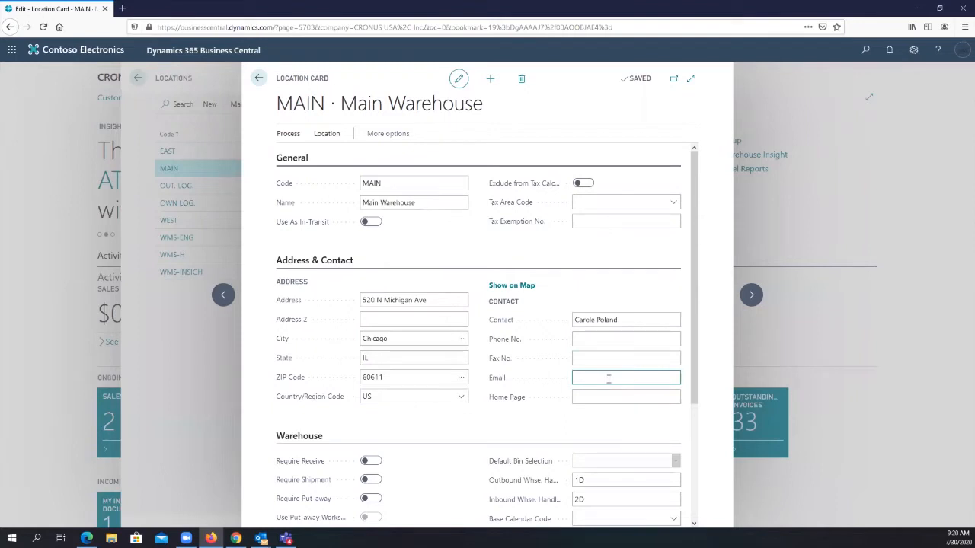
key("Tab")
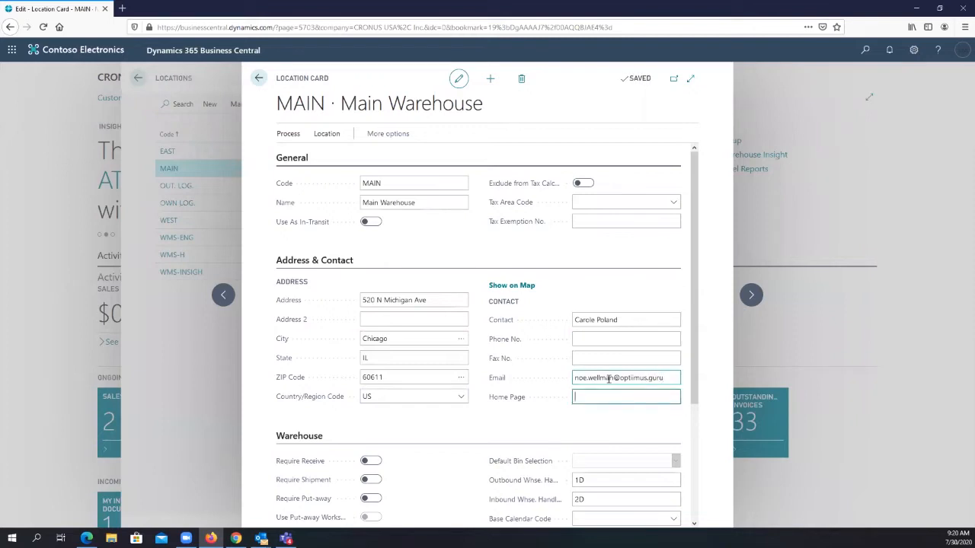
left_click(664, 381)
left_click_drag(663, 380, 496, 471)
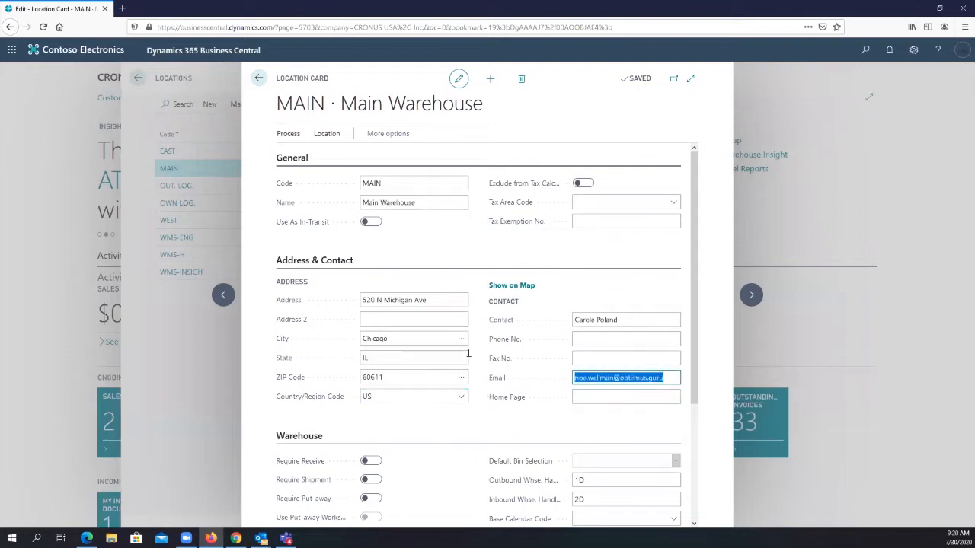
scroll(499, 255, "down", 2)
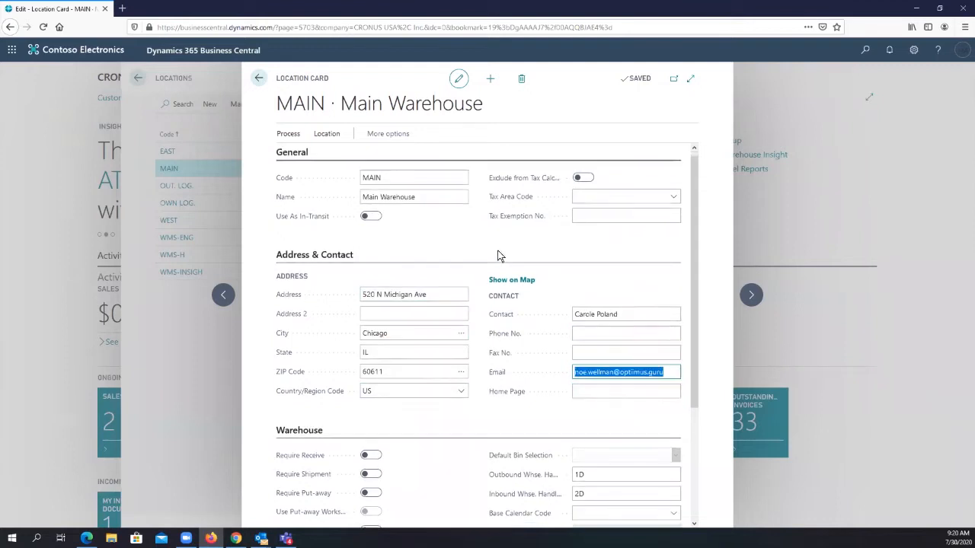
- Review the outbound and inbound warehouse handling times on the MAIN location card and return to the home page
scroll(499, 255, "down", 2)
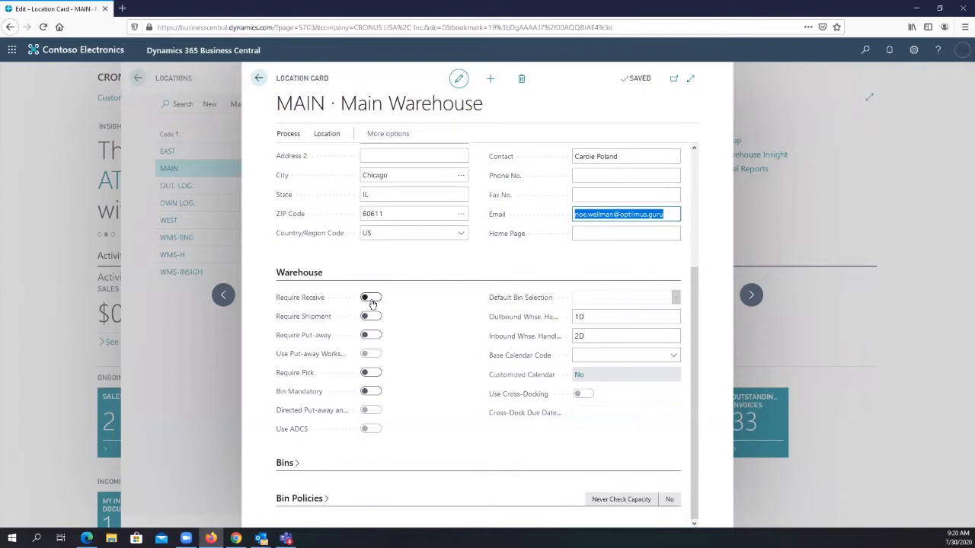
left_click(594, 317)
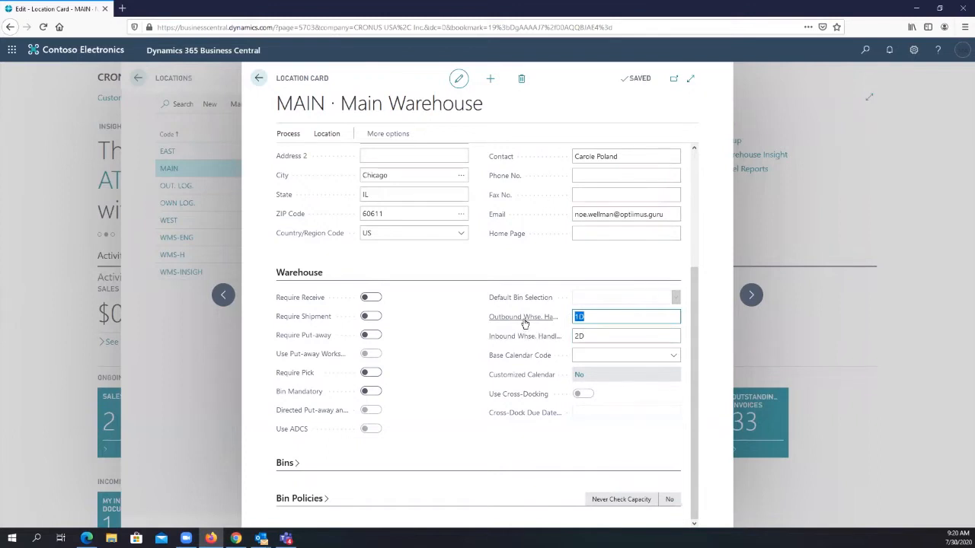
mouse_move(525, 323)
left_click(603, 338)
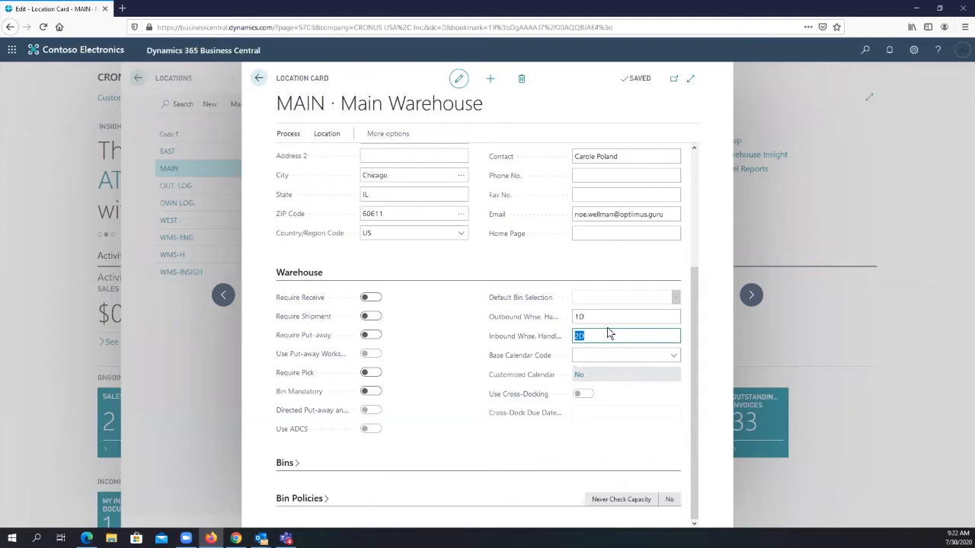
left_click(582, 317)
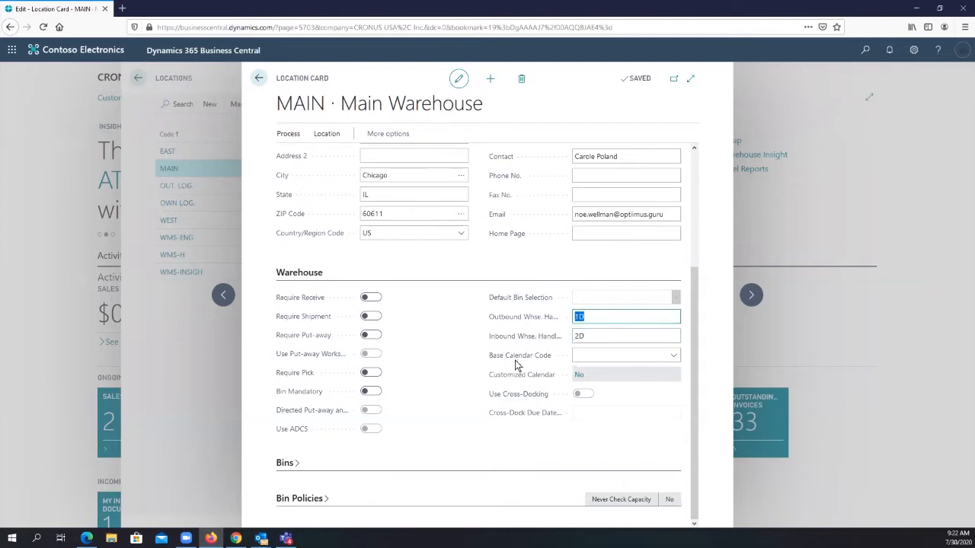
mouse_move(553, 344)
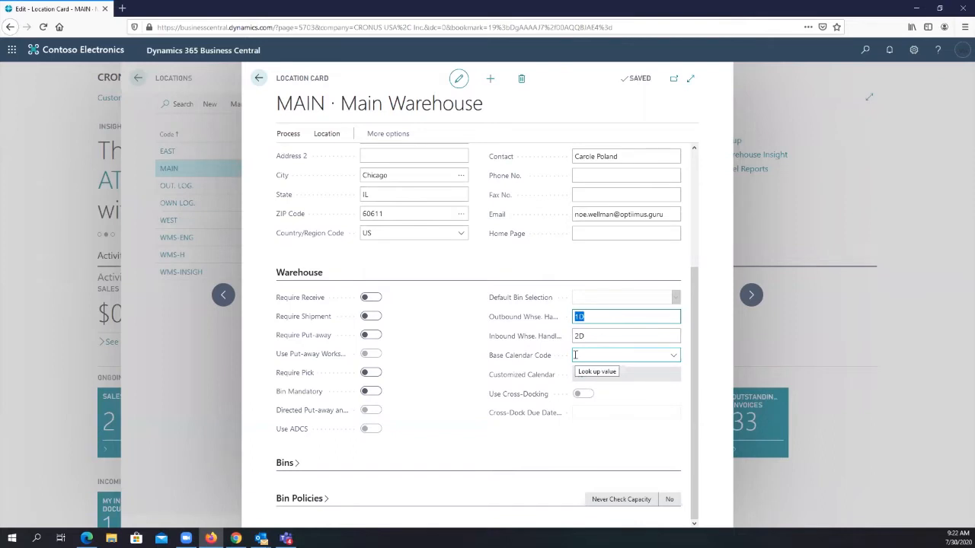
left_click(592, 335)
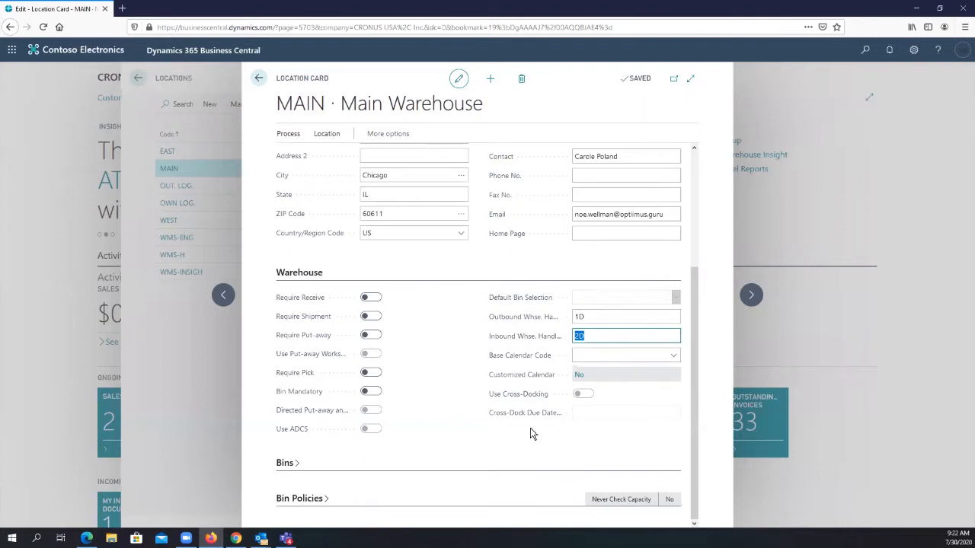
key("alt+Tab")
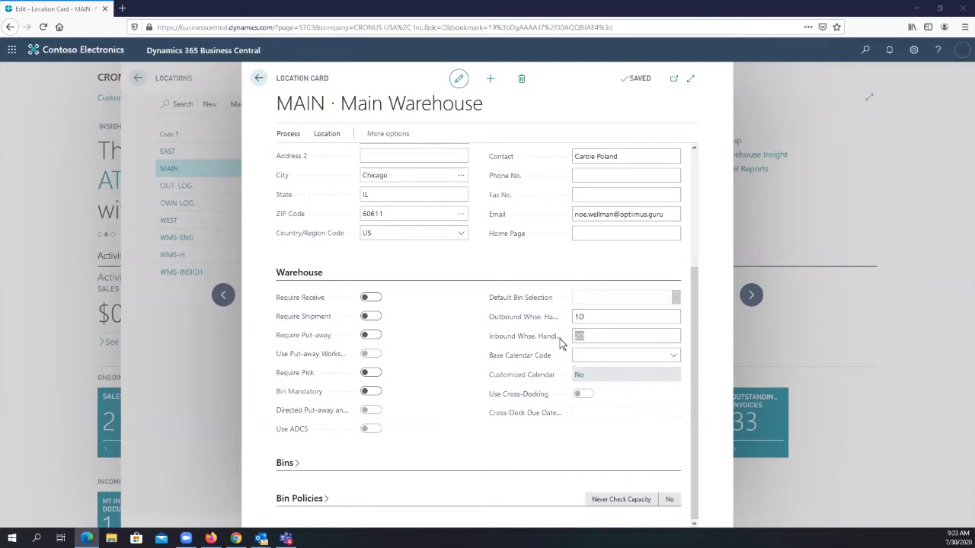
left_click(596, 329)
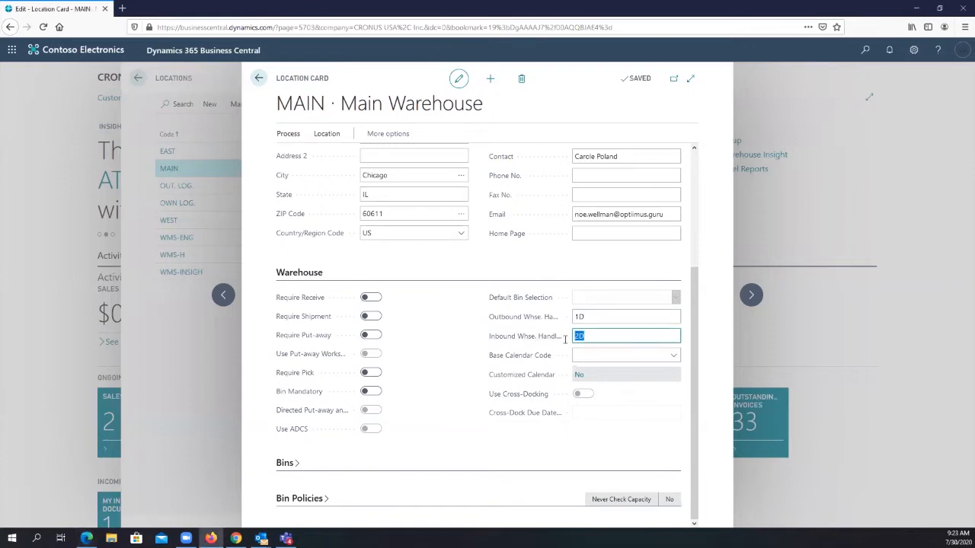
left_click(601, 316)
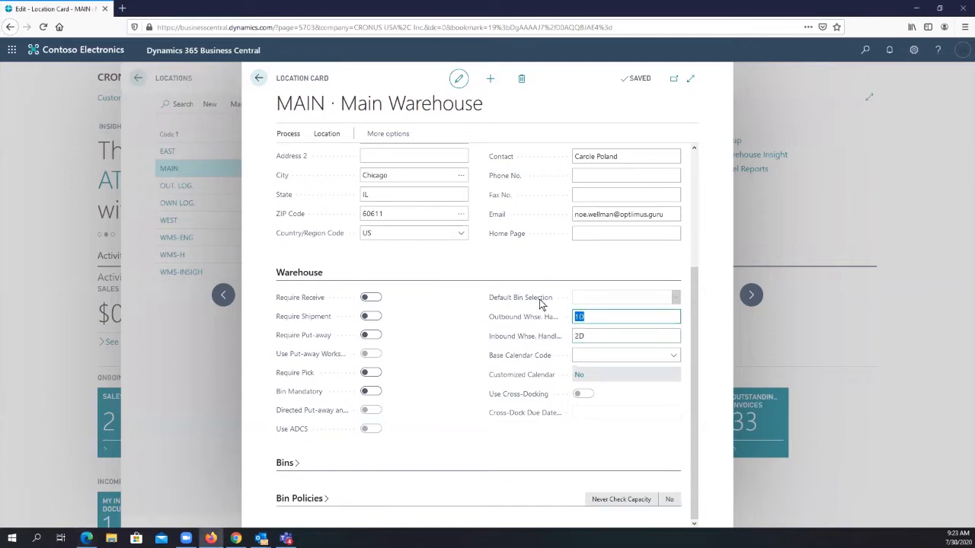
left_click(258, 80)
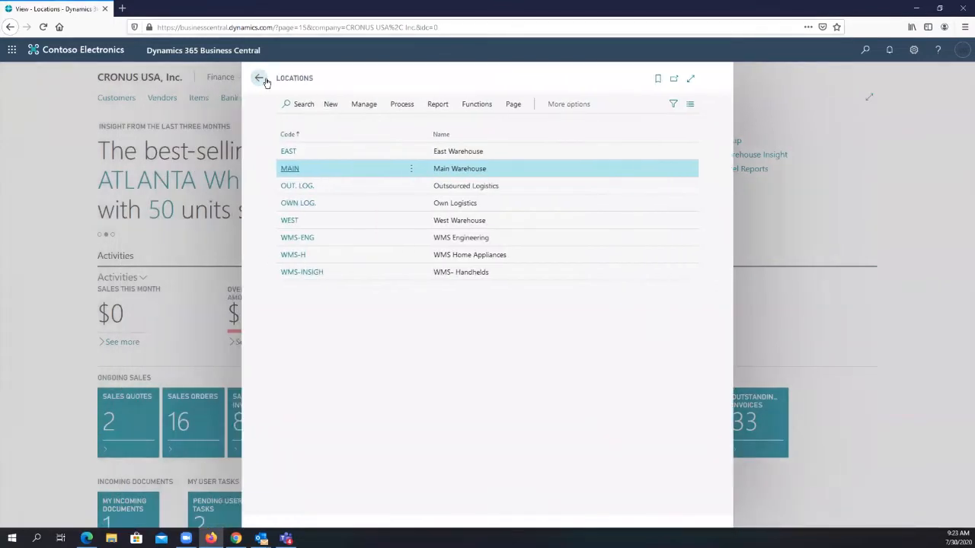
left_click(259, 80)
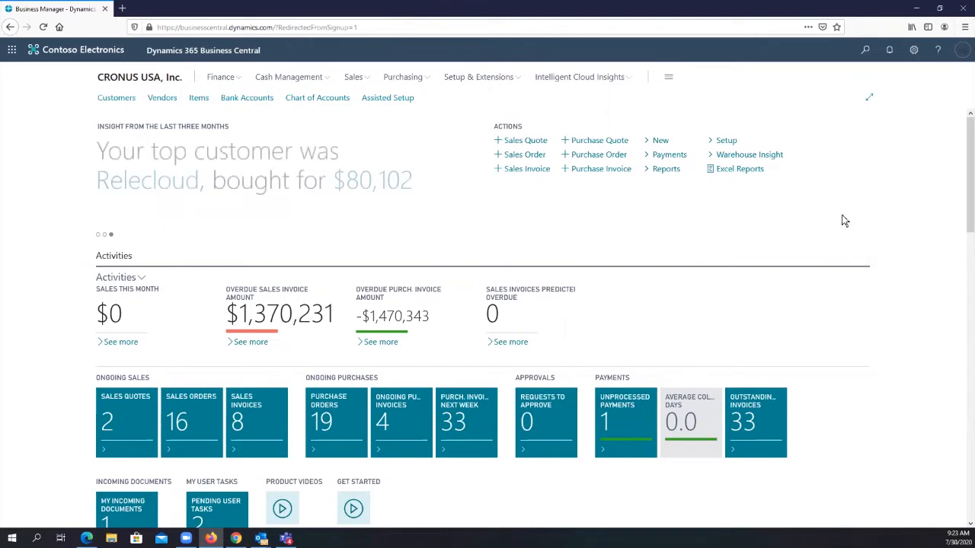
left_click(865, 51)
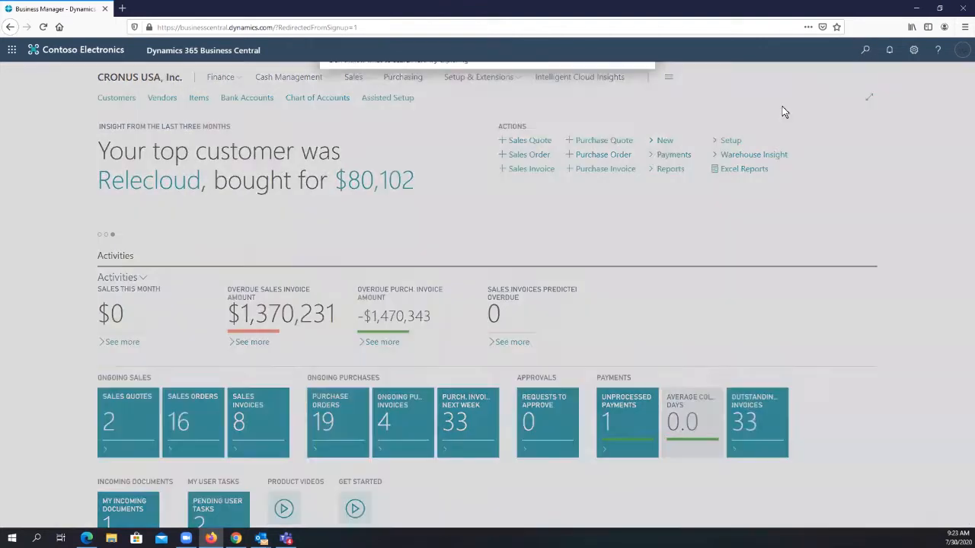
type("cu")
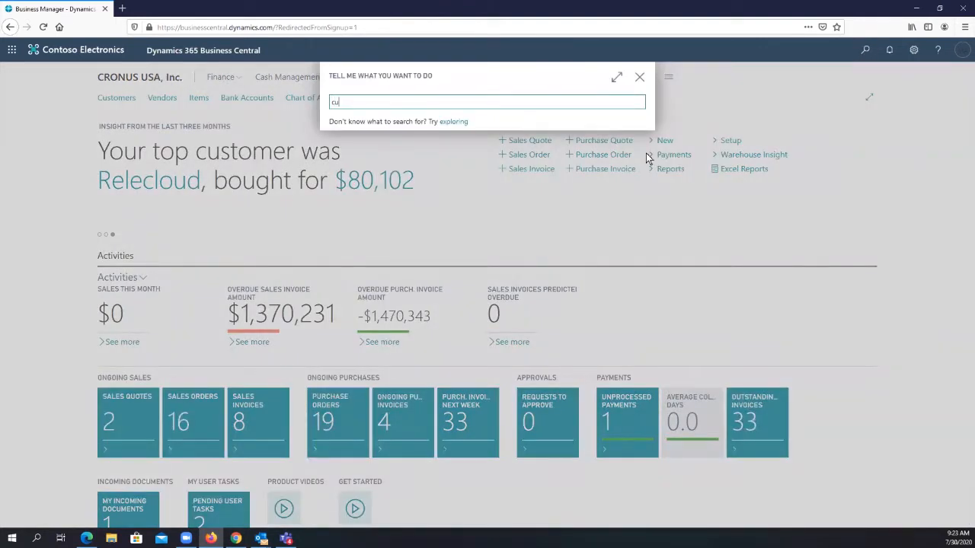
type("stom")
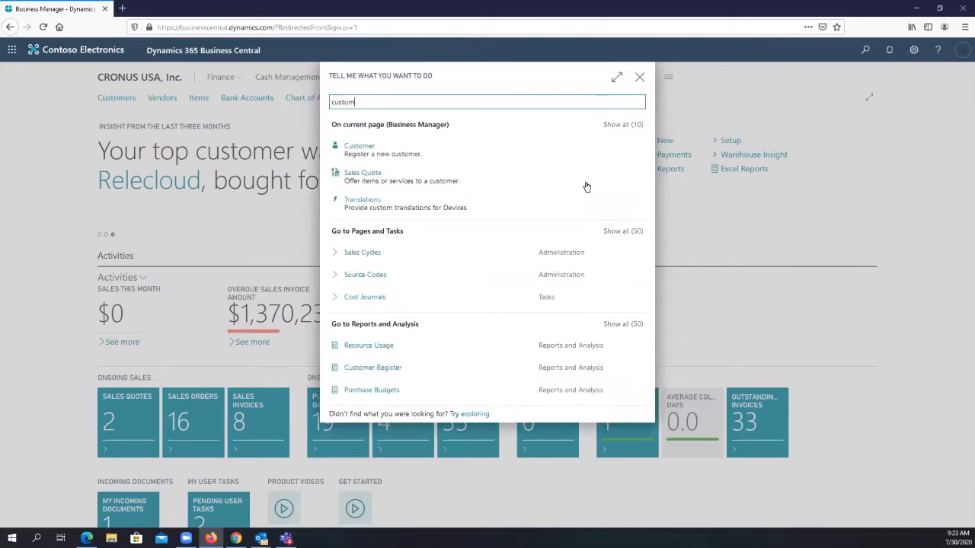
left_click(441, 155)
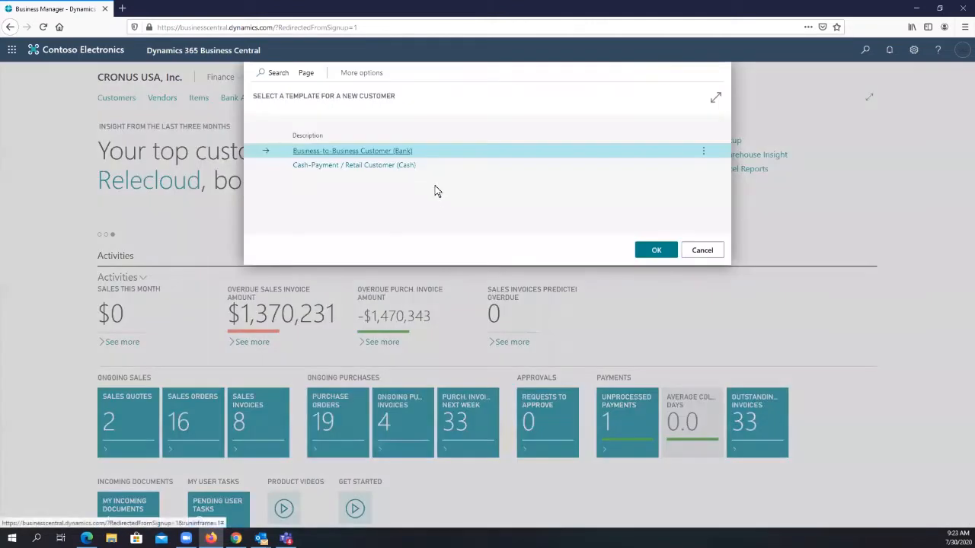
left_click(708, 250)
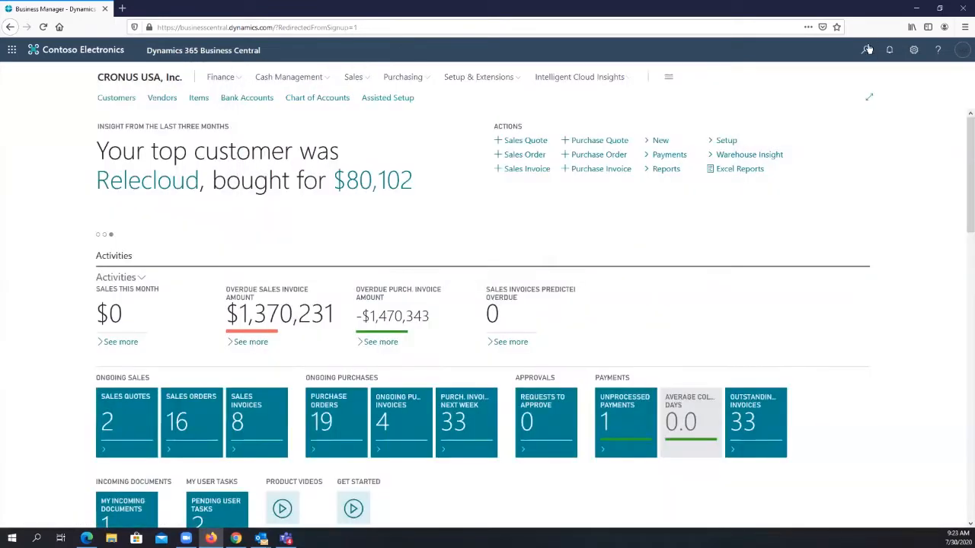
- Search for "customer", and open the Adatum Corporation card from the Customers list
left_click(865, 51)
type("customer")
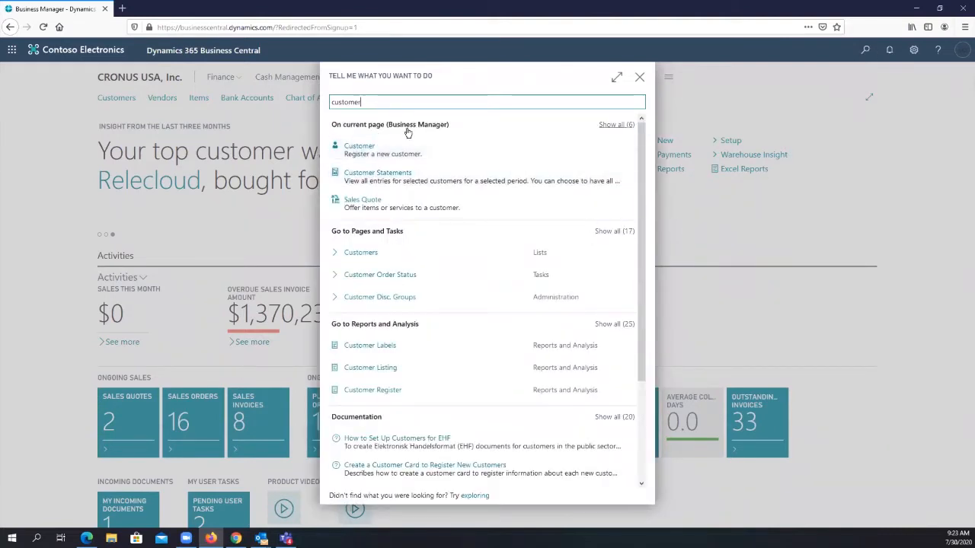
left_click(361, 252)
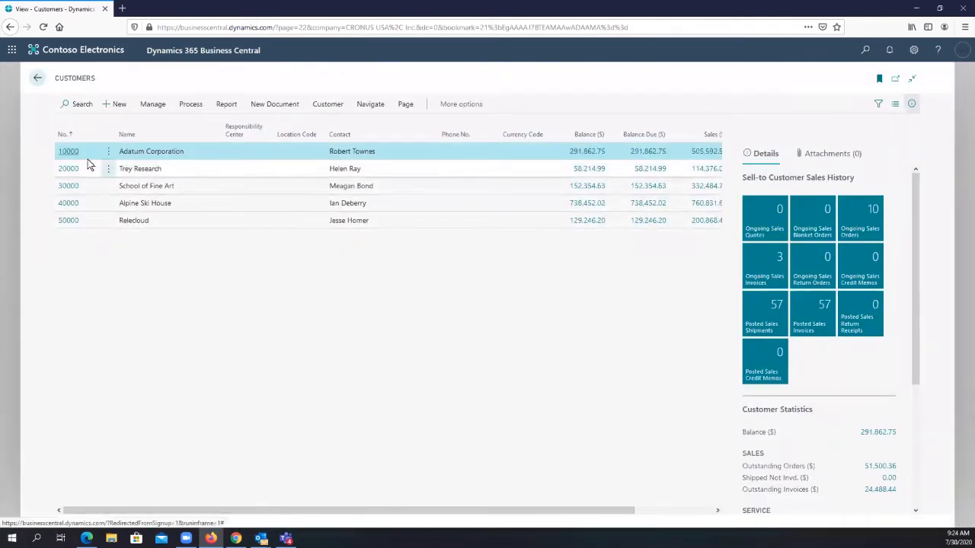
left_click(67, 155)
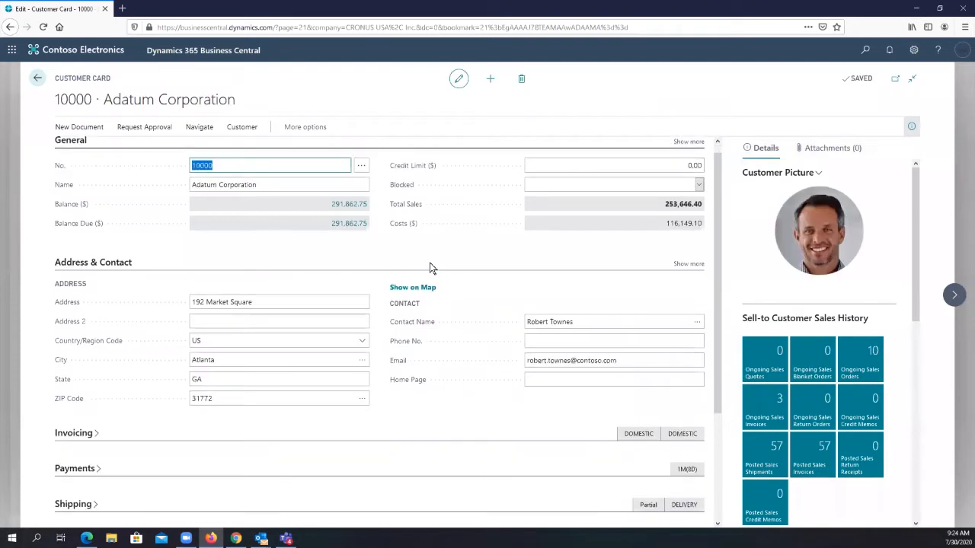
- Expand the Shipping section of the Adatum Corporation card with its additional fields shown, and review the customer's general details
scroll(430, 268, "down", 3)
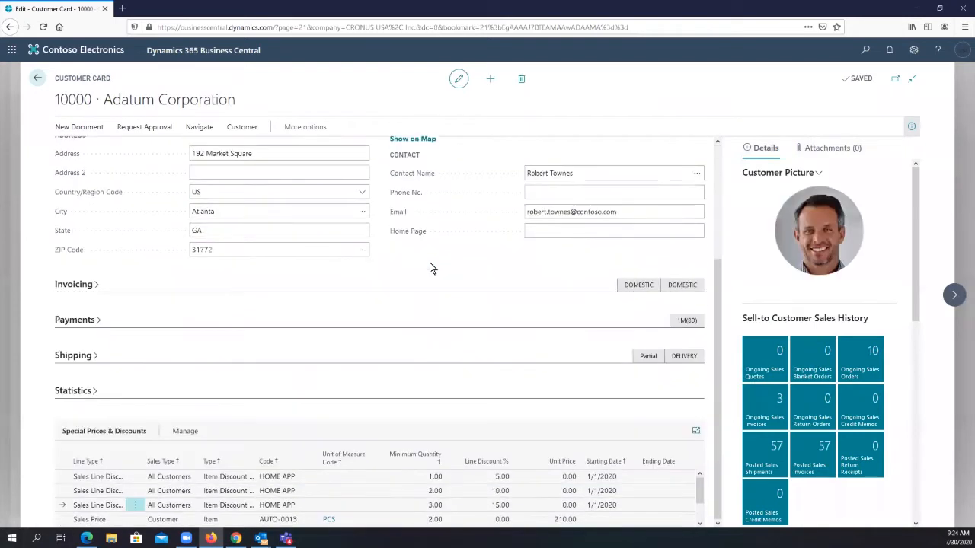
left_click(87, 361)
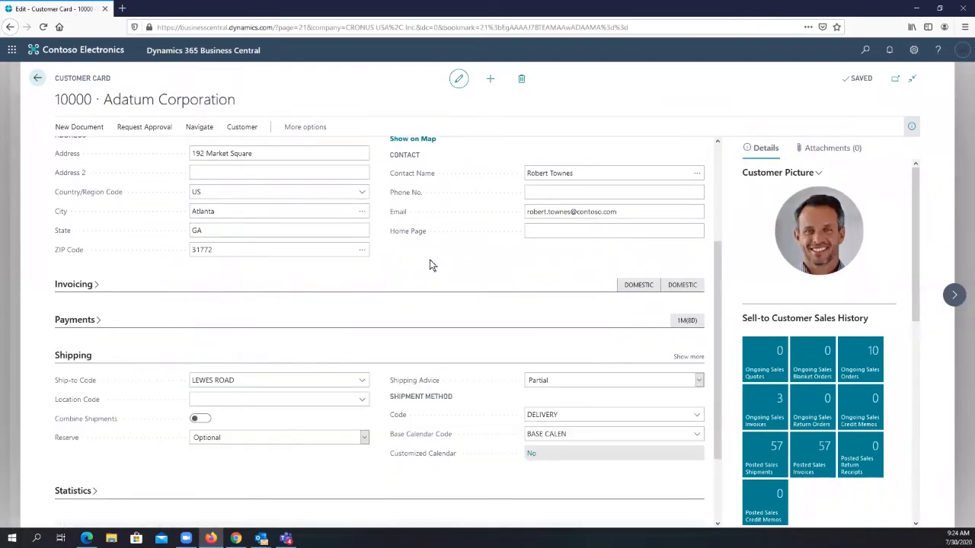
left_click(688, 357)
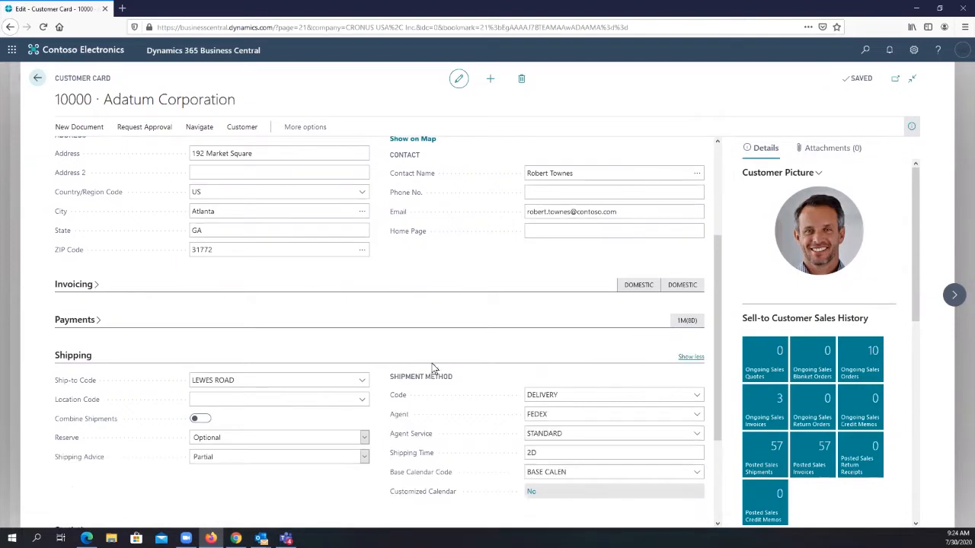
scroll(354, 305, "down", 3)
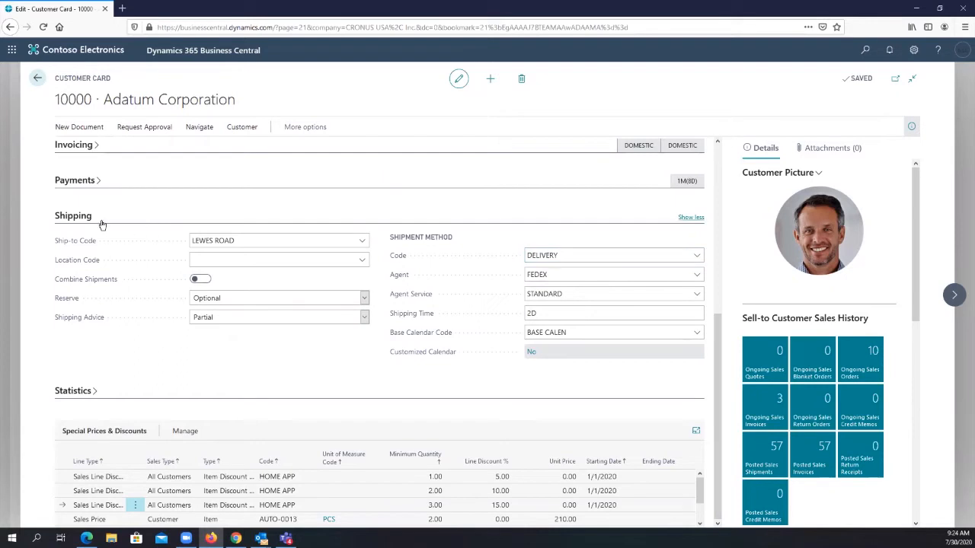
scroll(254, 196, "up", 5)
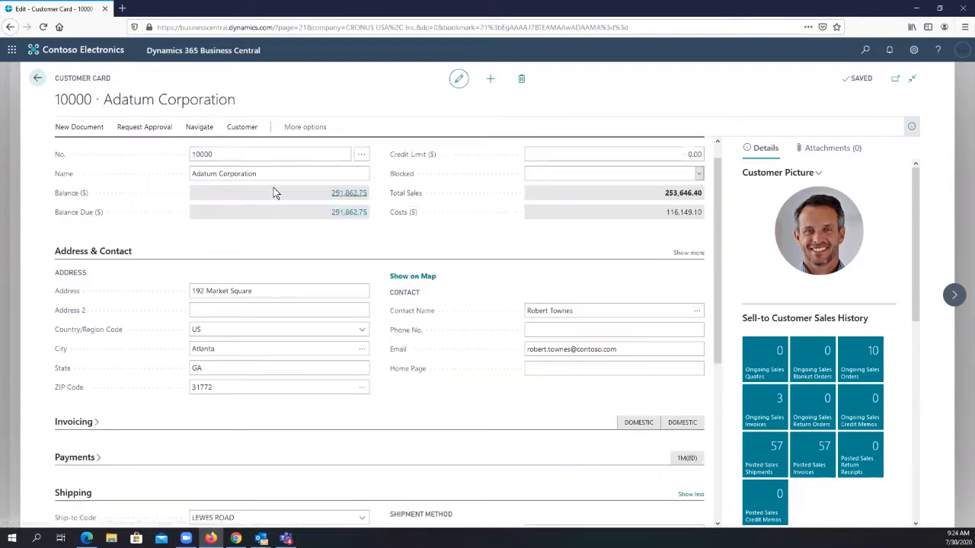
left_click(237, 176)
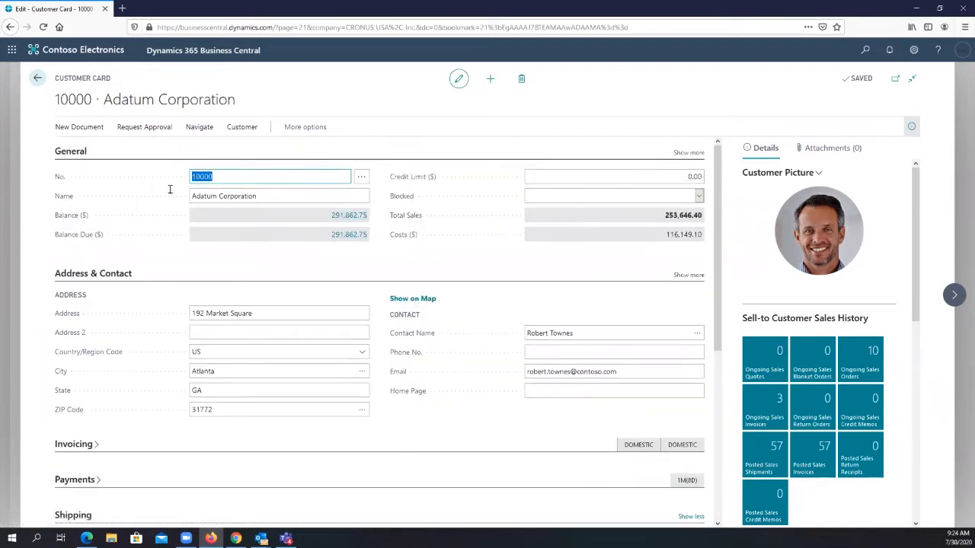
left_click(269, 195)
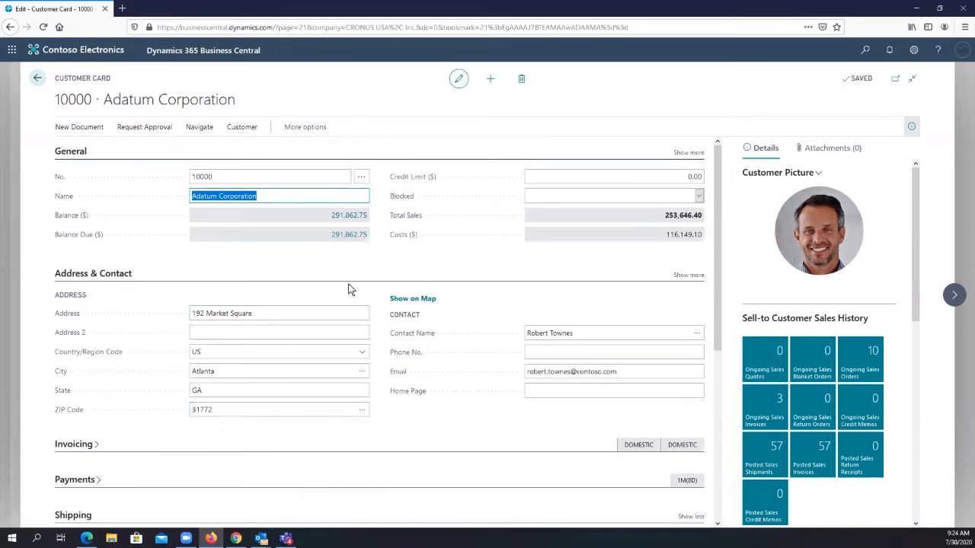
- Select LEWES ROAD as the customer's ship-to code and MAIN as the location code in the Shipping details
scroll(348, 289, "down", 3)
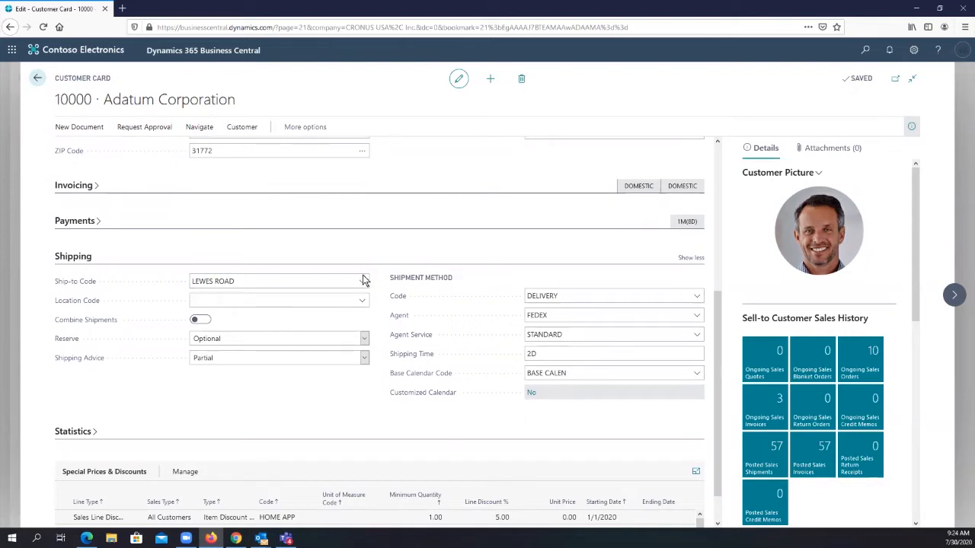
left_click(365, 283)
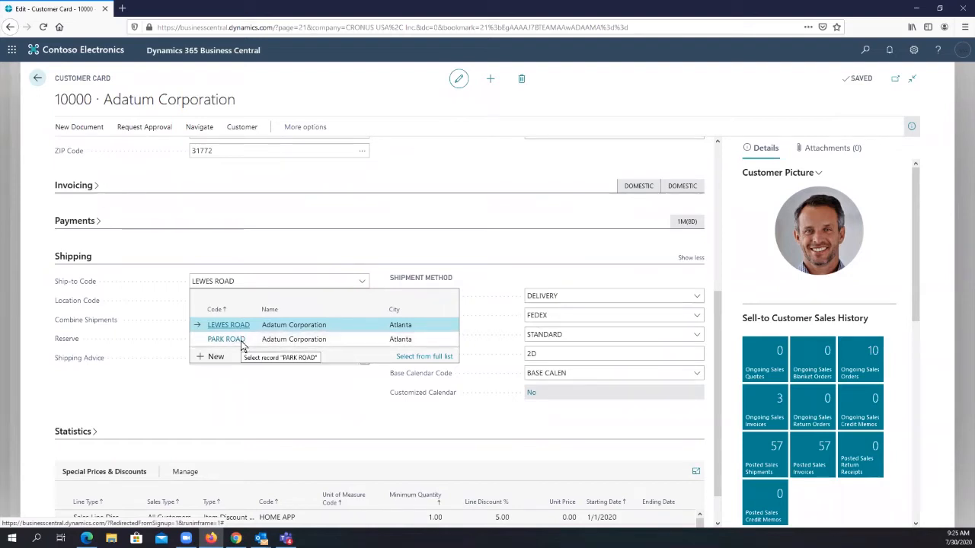
left_click(279, 326)
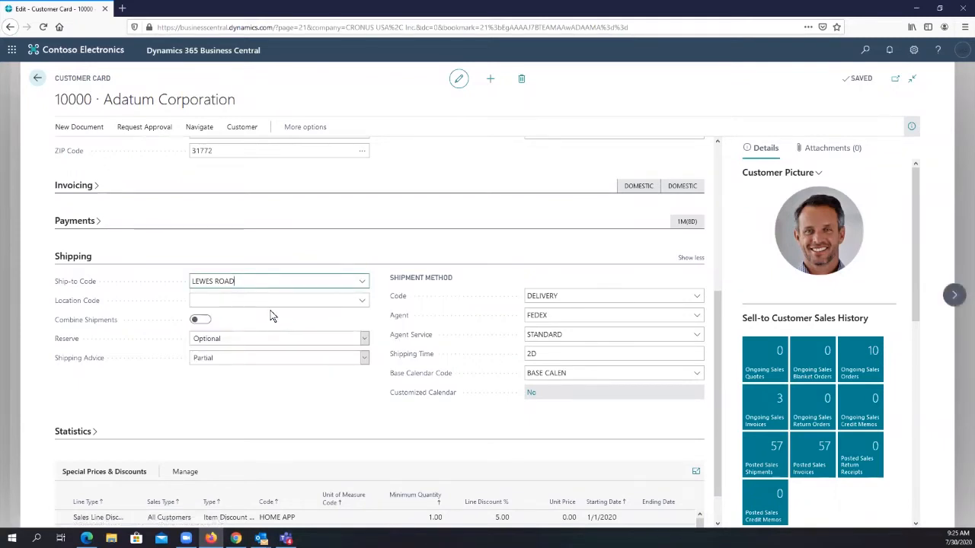
left_click(277, 299)
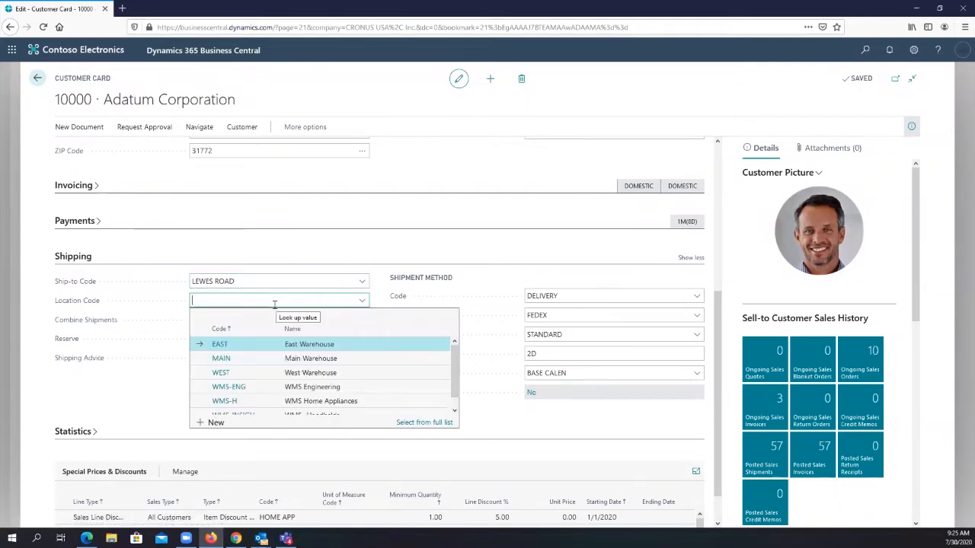
left_click(245, 364)
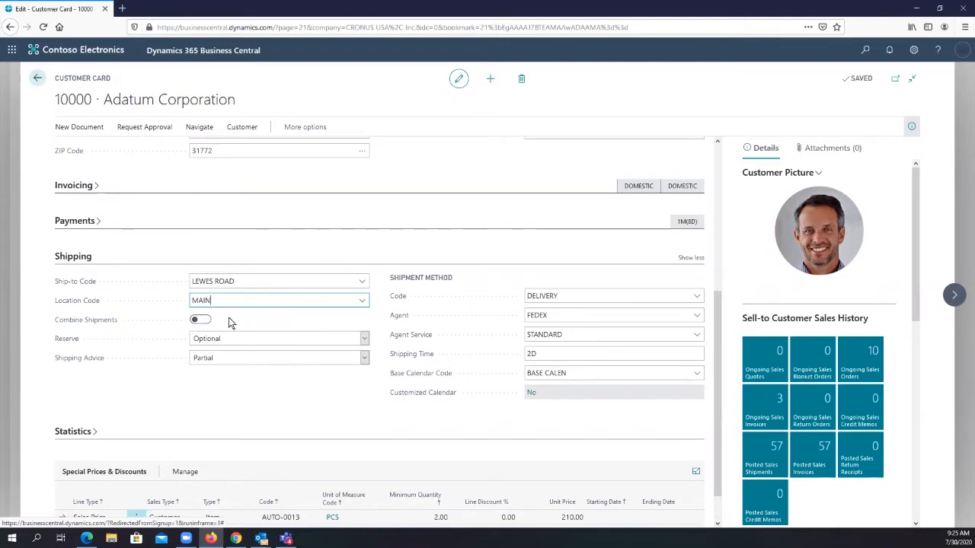
left_click(247, 281)
left_click_drag(246, 281, 182, 283)
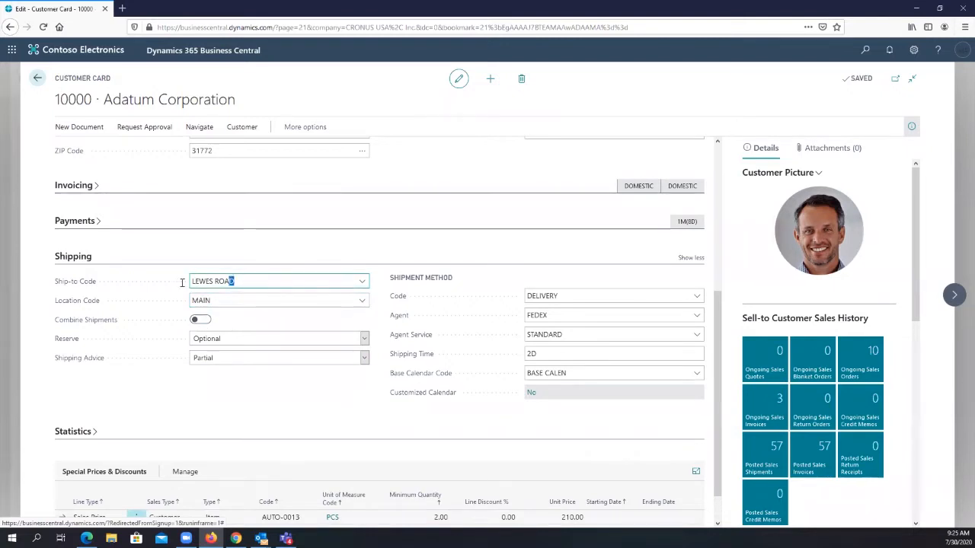
left_click(228, 300)
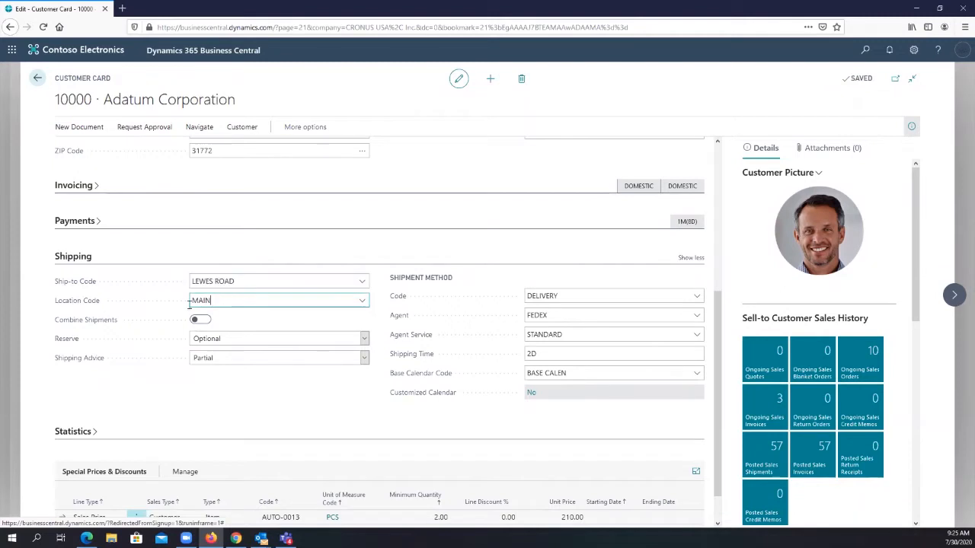
left_click_drag(189, 303, 253, 325)
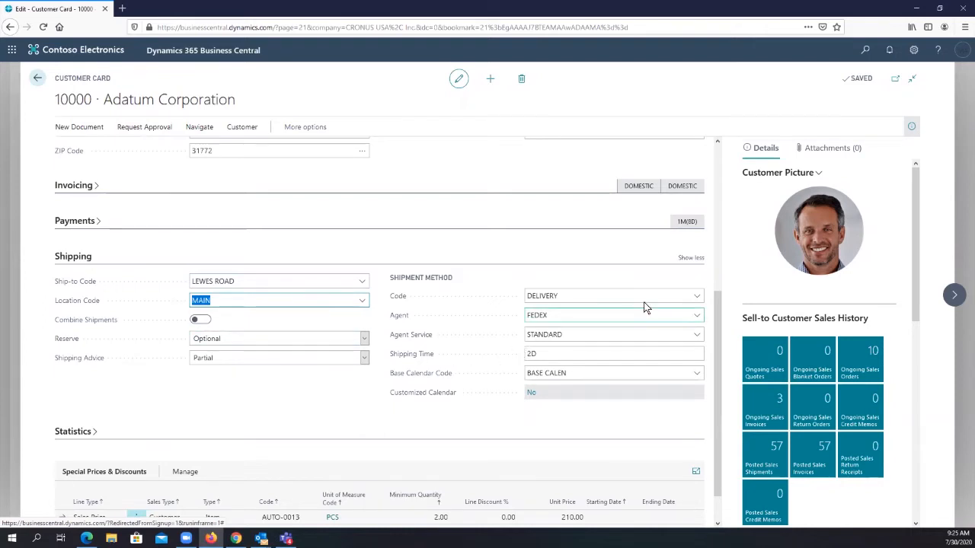
- Review the available shipment method codes for the customer in the Shipping details, and close the lookup without changing the selection
left_click(701, 302)
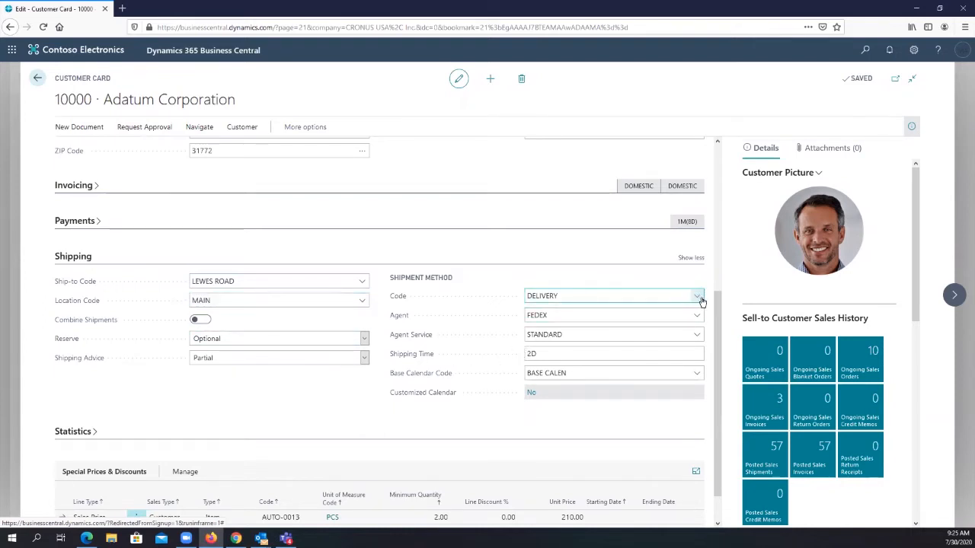
scroll(694, 383, "up", 1)
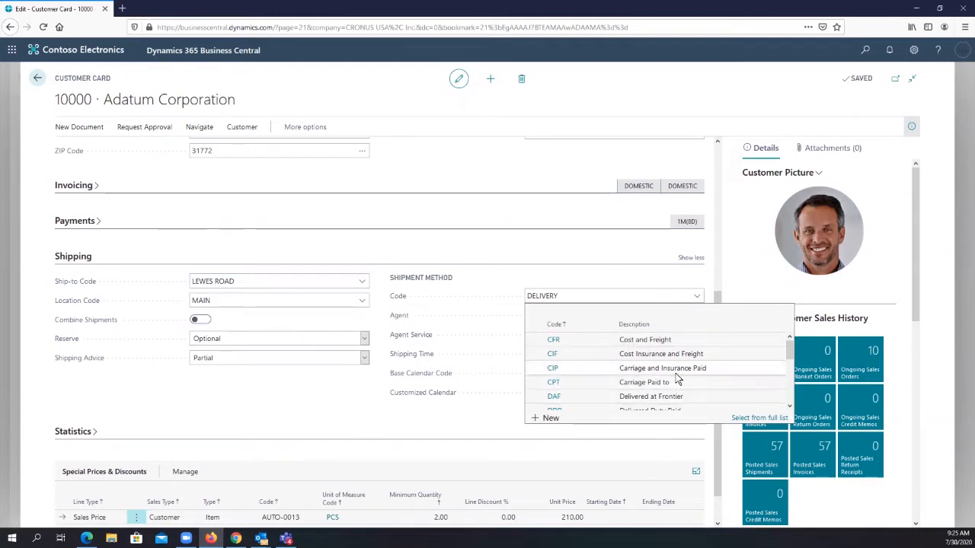
scroll(679, 379, "down", 1)
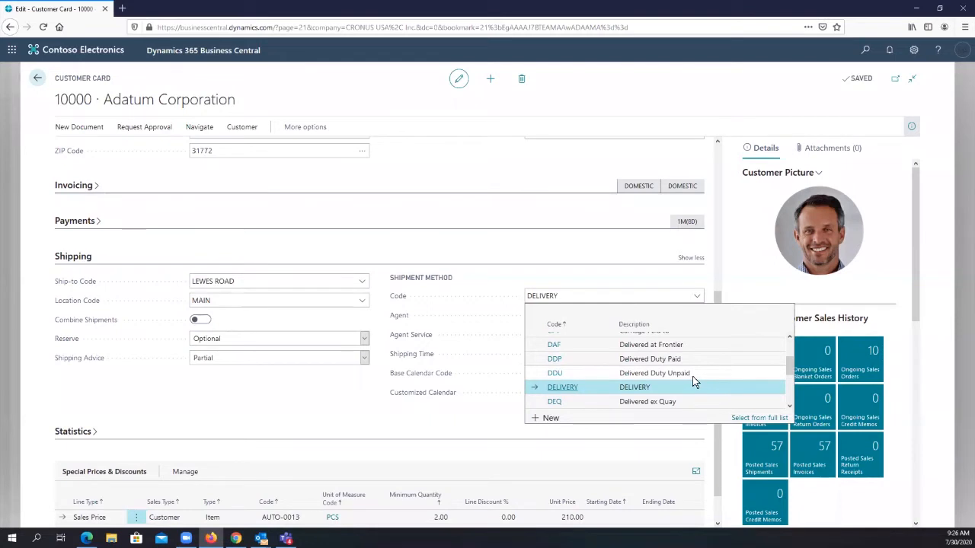
scroll(692, 378, "up", 1)
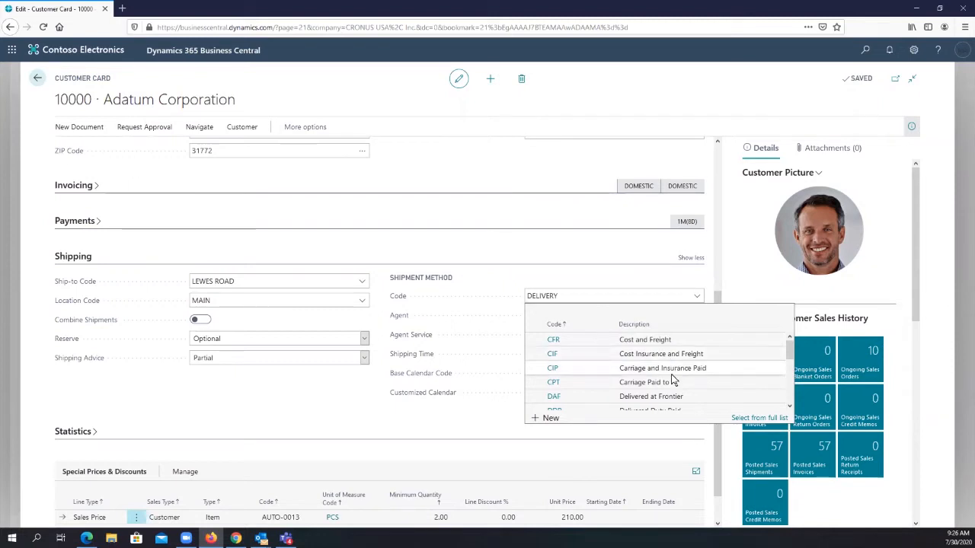
scroll(672, 381, "down", 2)
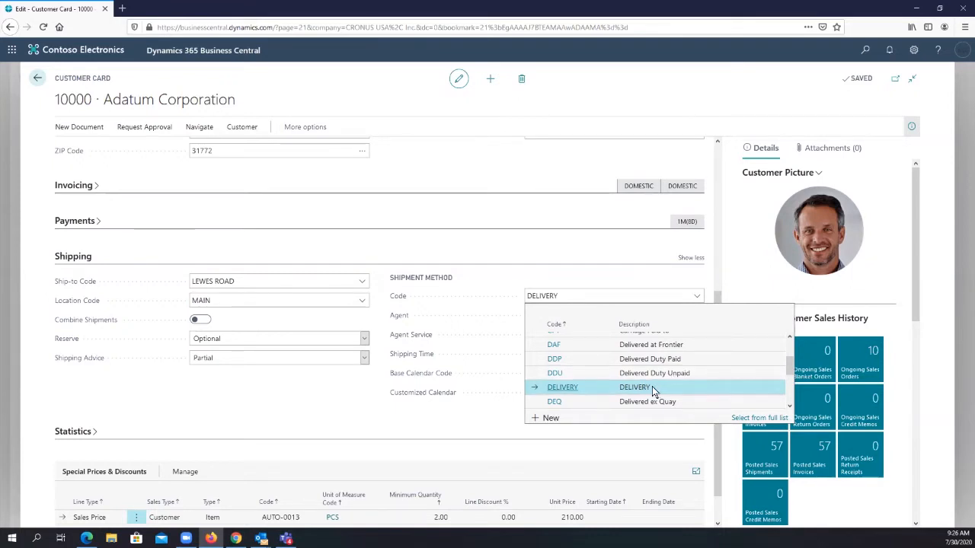
scroll(652, 386, "up", 2)
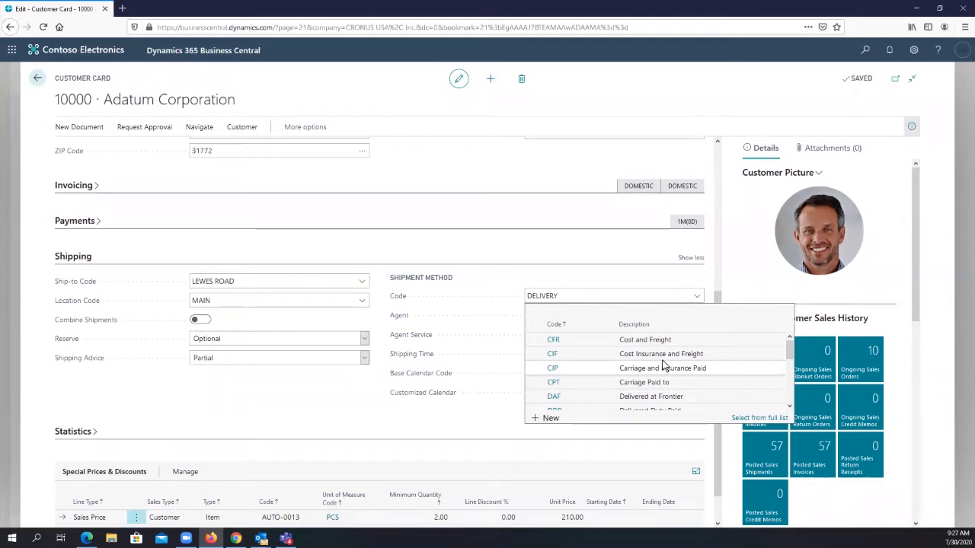
left_click(473, 429)
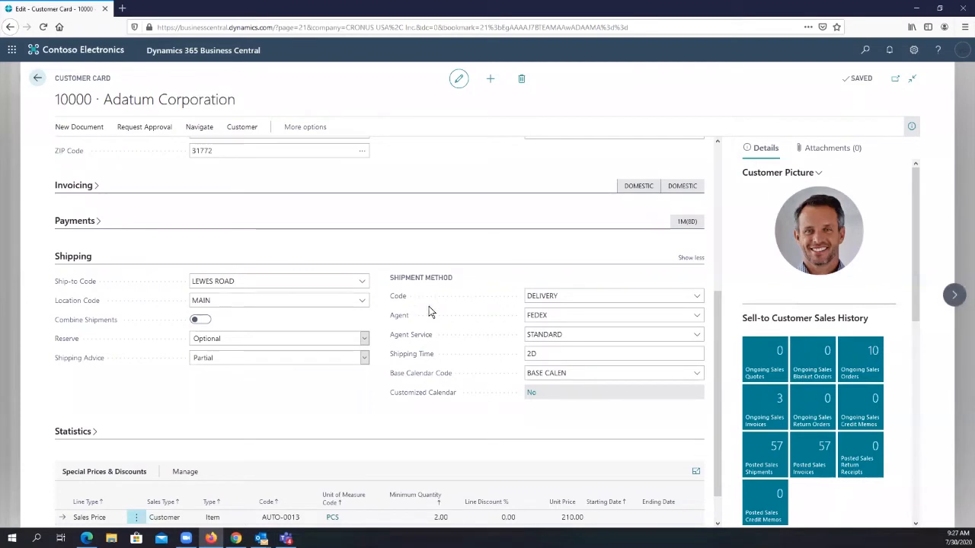
- Select FEDEX as the customer's shipping agent and STANDARD as the agent service under Shipment Method
left_click(552, 316)
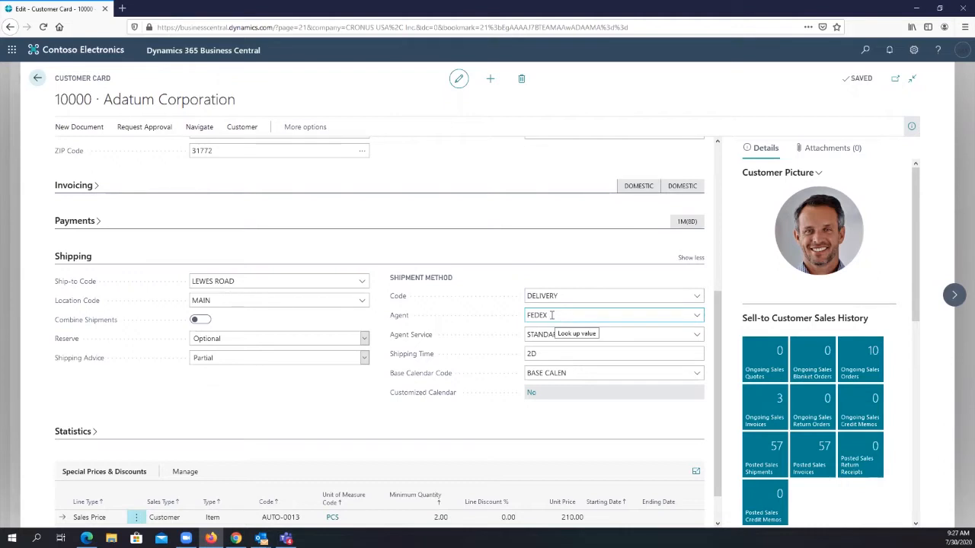
left_click_drag(553, 316, 524, 317)
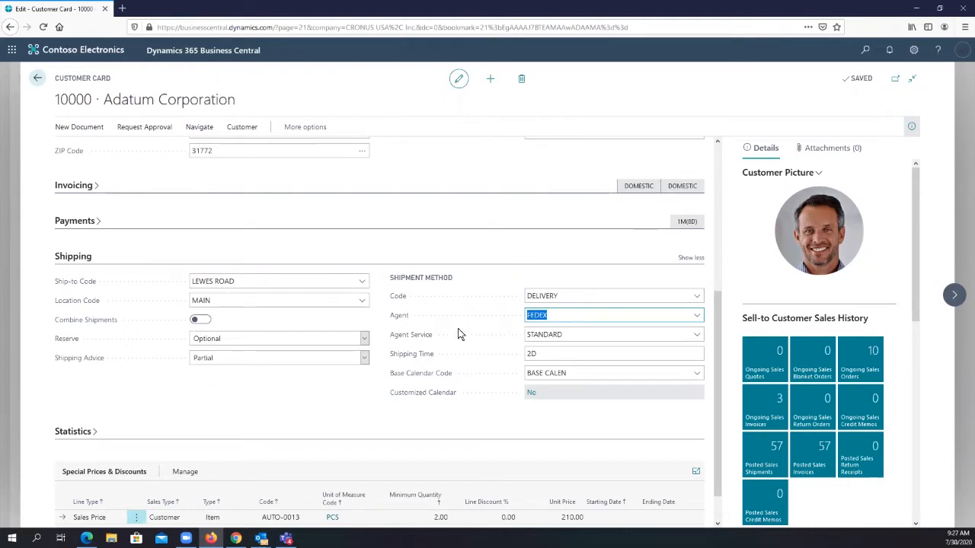
left_click(696, 316)
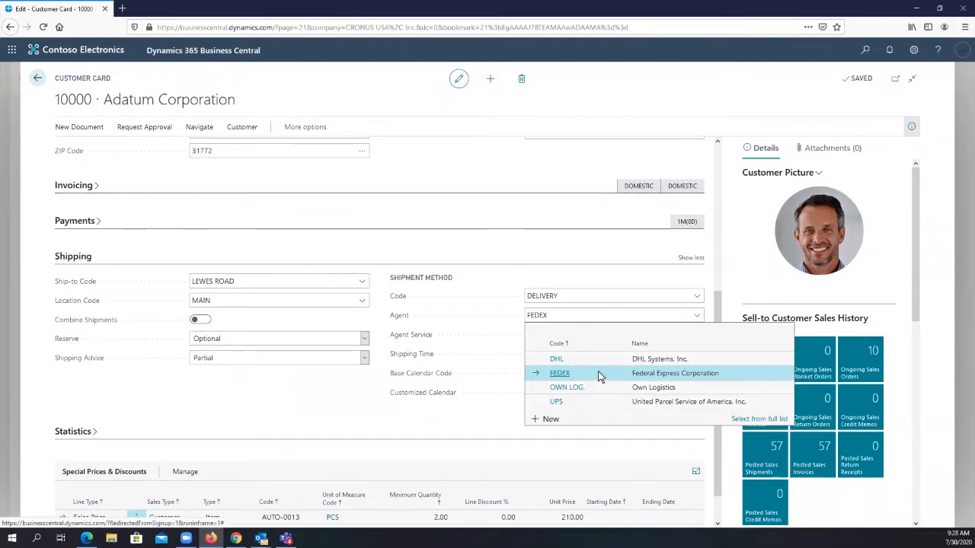
left_click(598, 373)
left_click(564, 334)
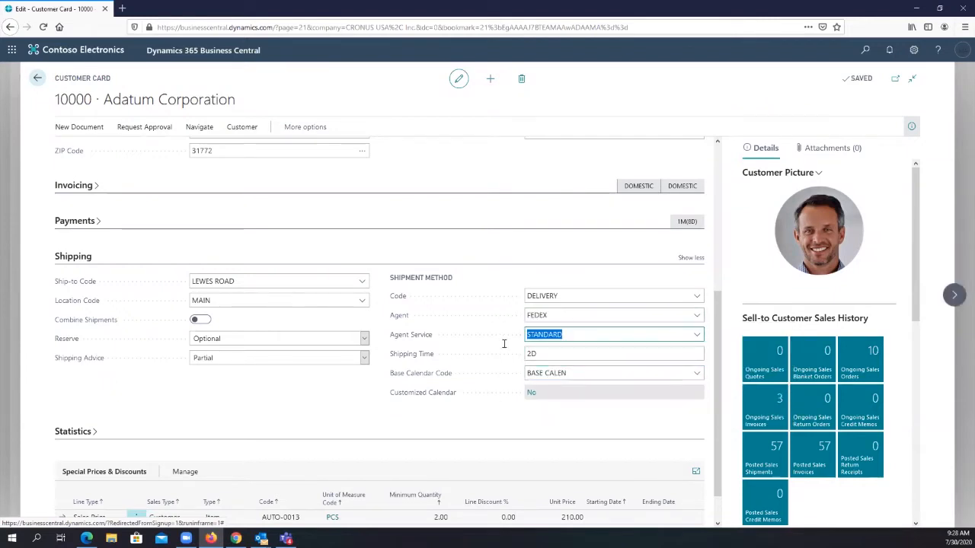
left_click(697, 338)
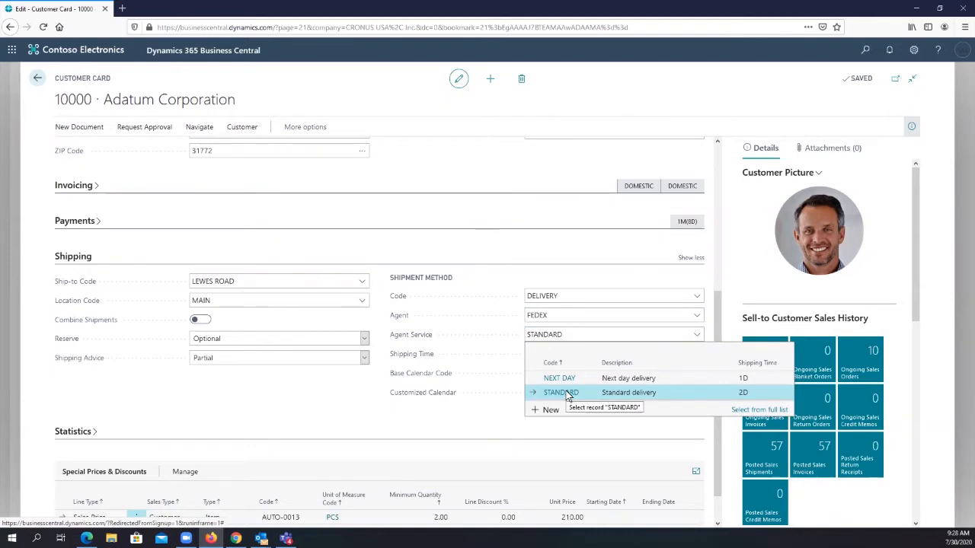
left_click(619, 392)
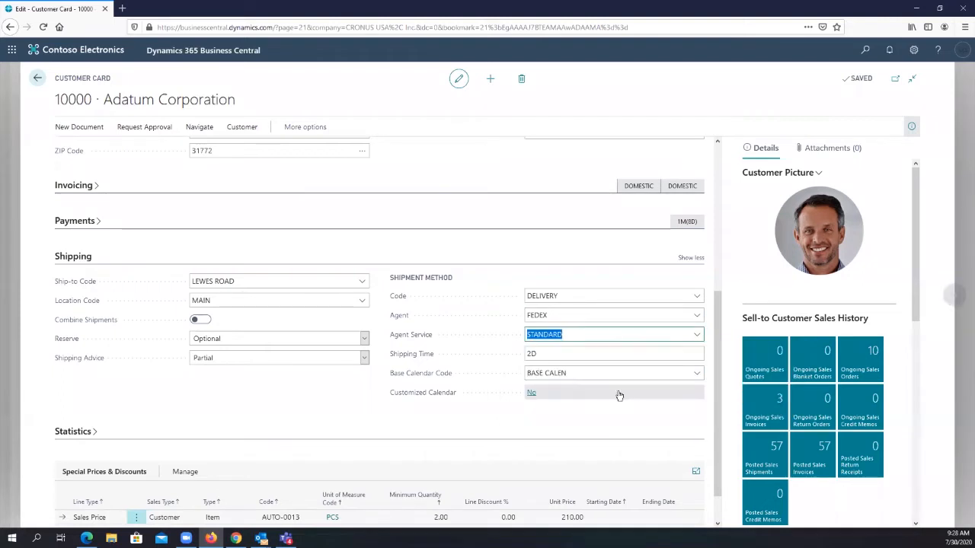
- Check the Shipping Time on the customer card, and switch to the "Set up order promising" Microsoft Learn article in Edge
left_click(549, 355)
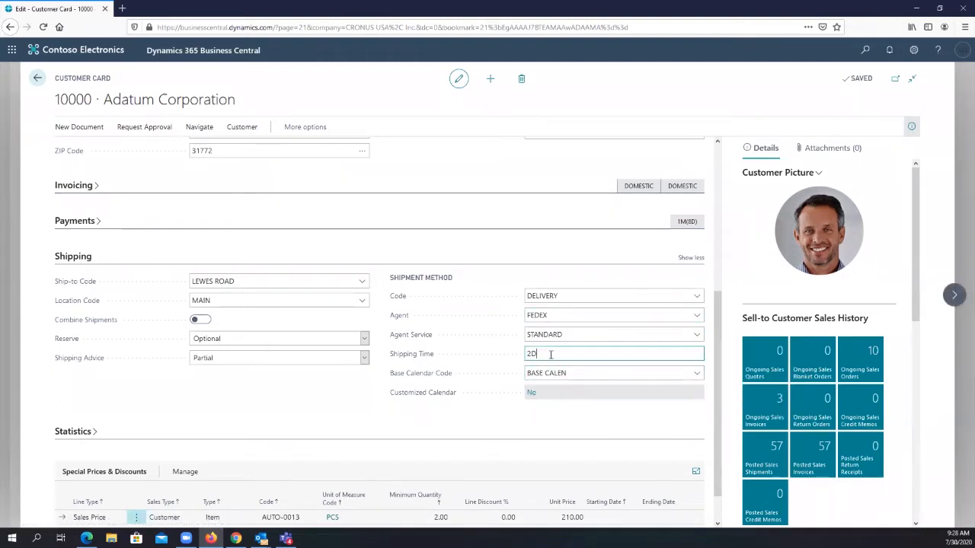
double_click(531, 355)
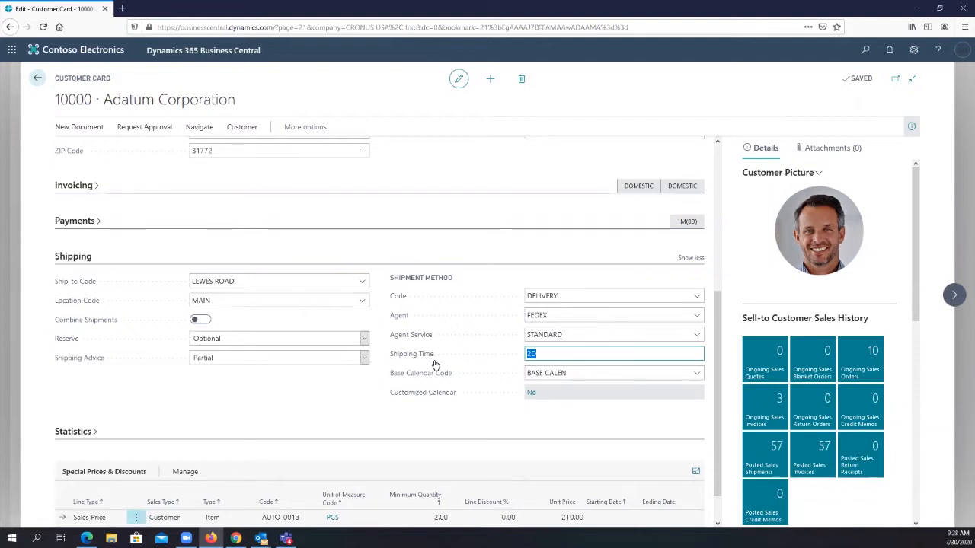
mouse_move(432, 362)
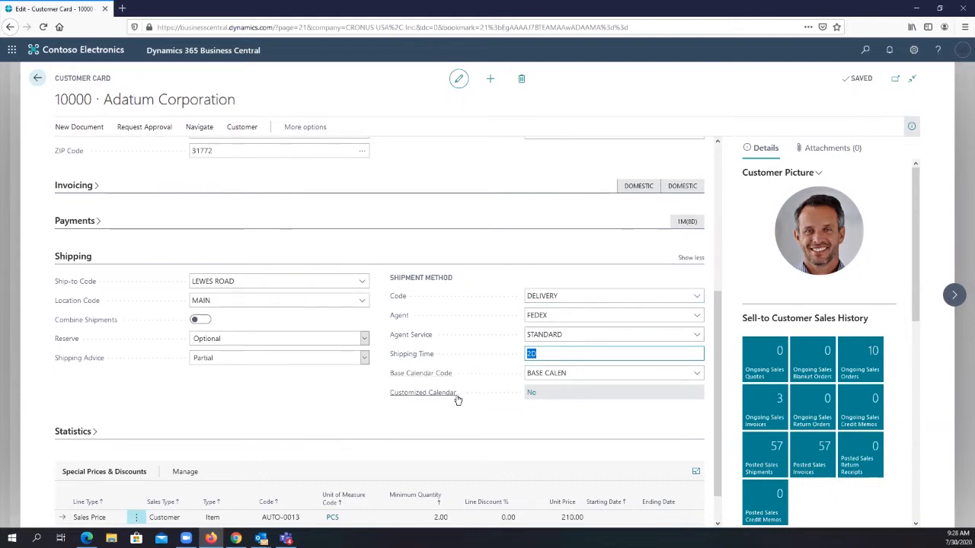
left_click(545, 353)
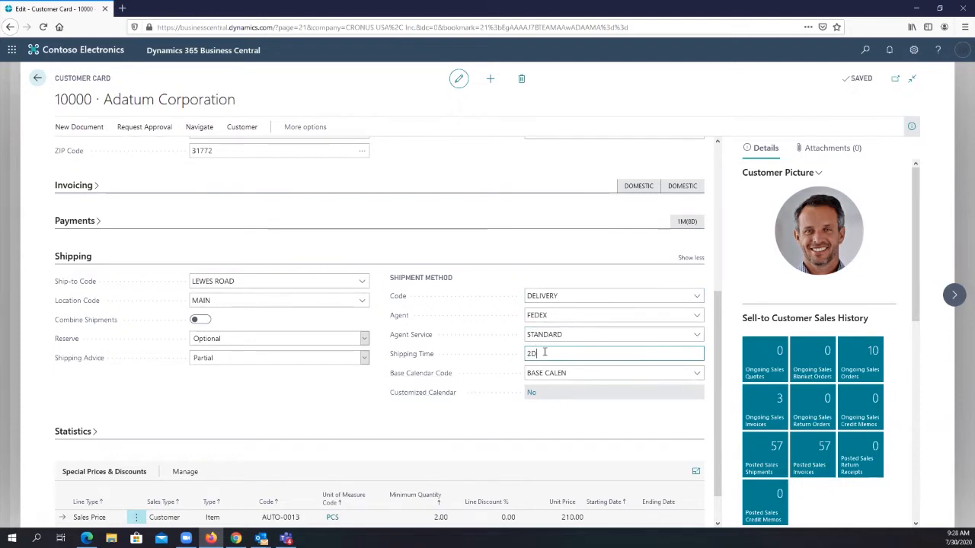
left_click_drag(544, 352, 516, 352)
left_click(87, 539)
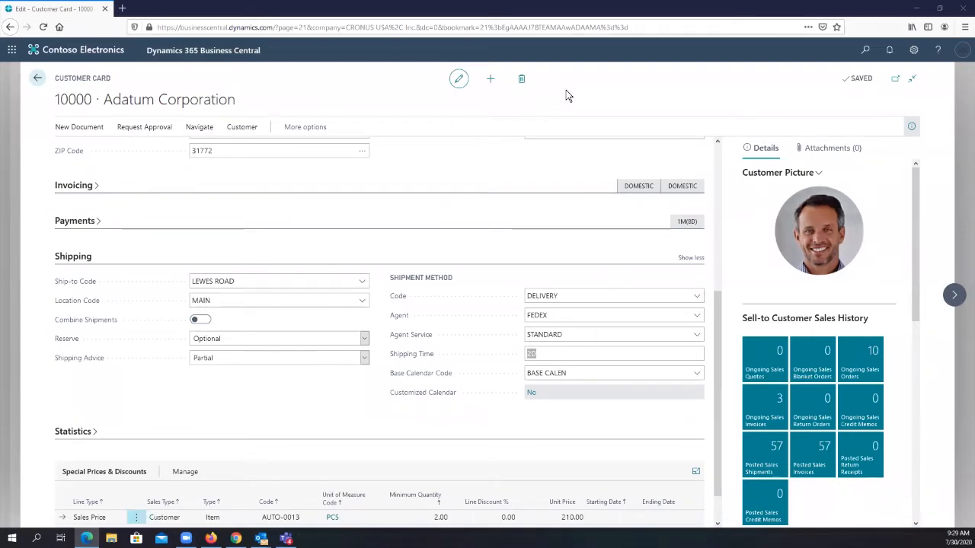
key("super+shift+Right")
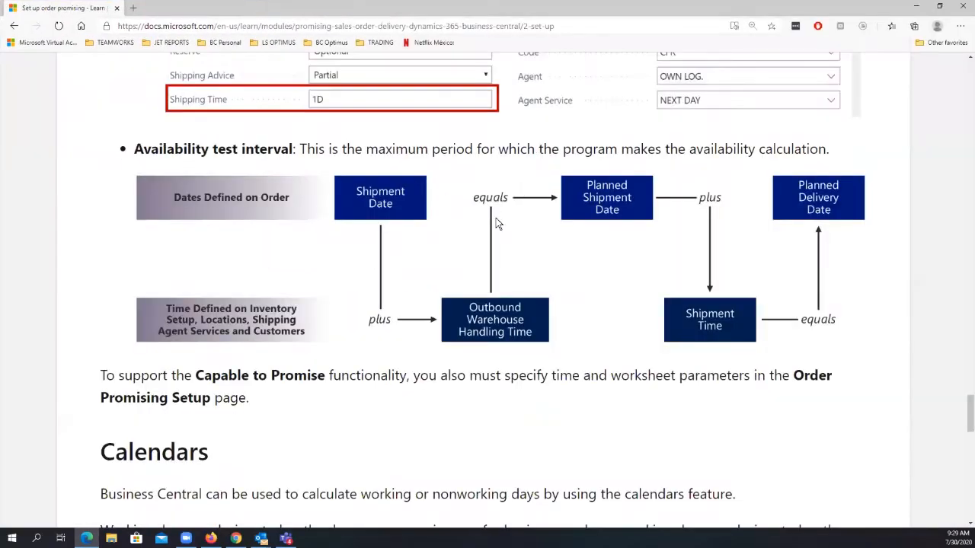
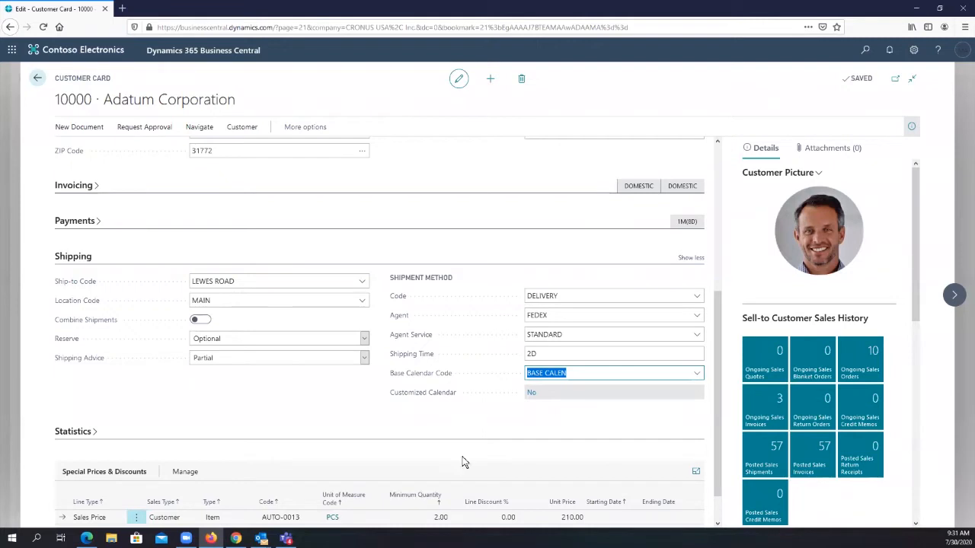
- Return from the customer card to the home page and start a new sales order from the Sales Orders list
key("alt+Tab")
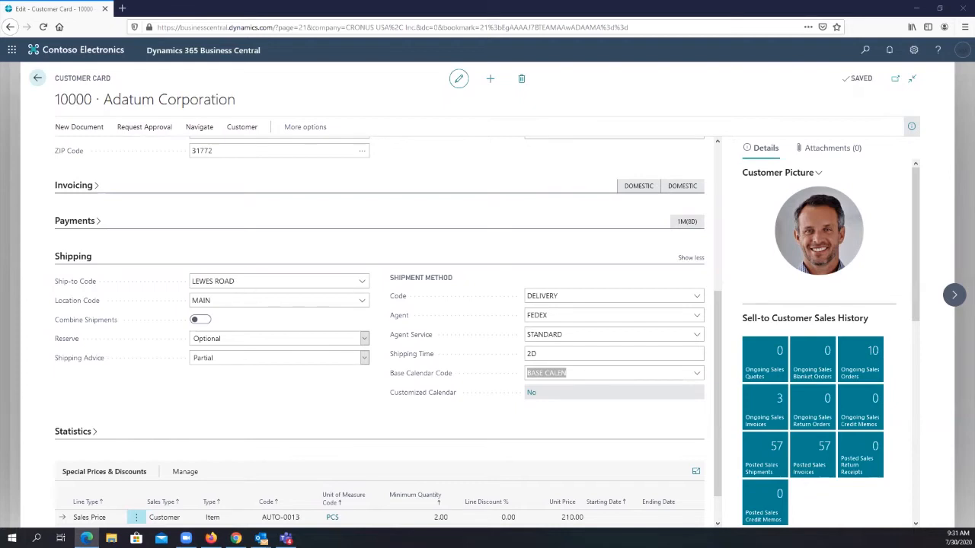
left_click(38, 84)
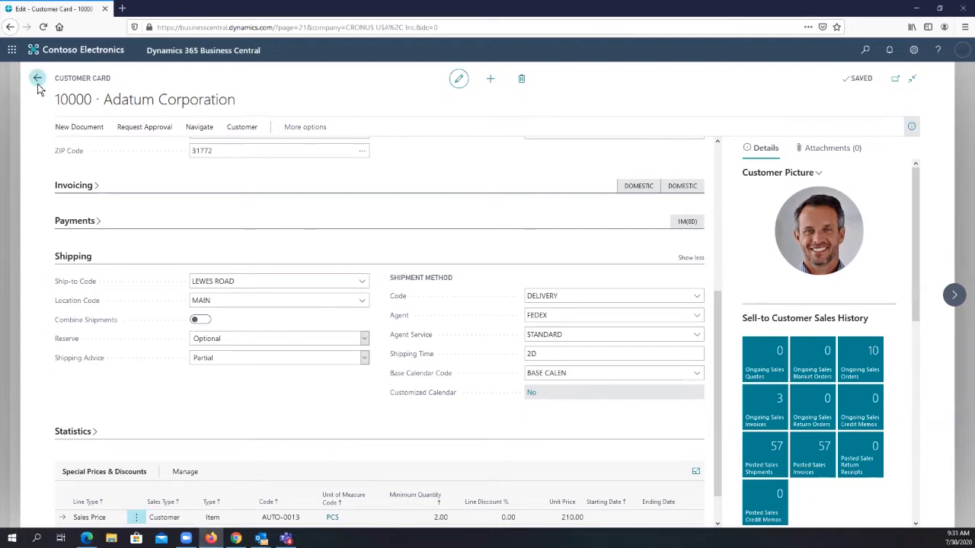
left_click(38, 83)
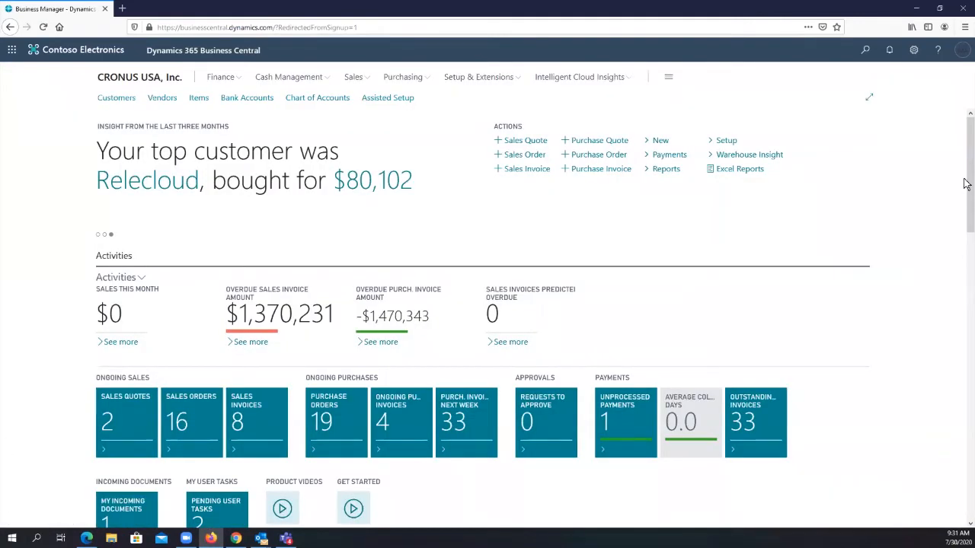
left_click(865, 52)
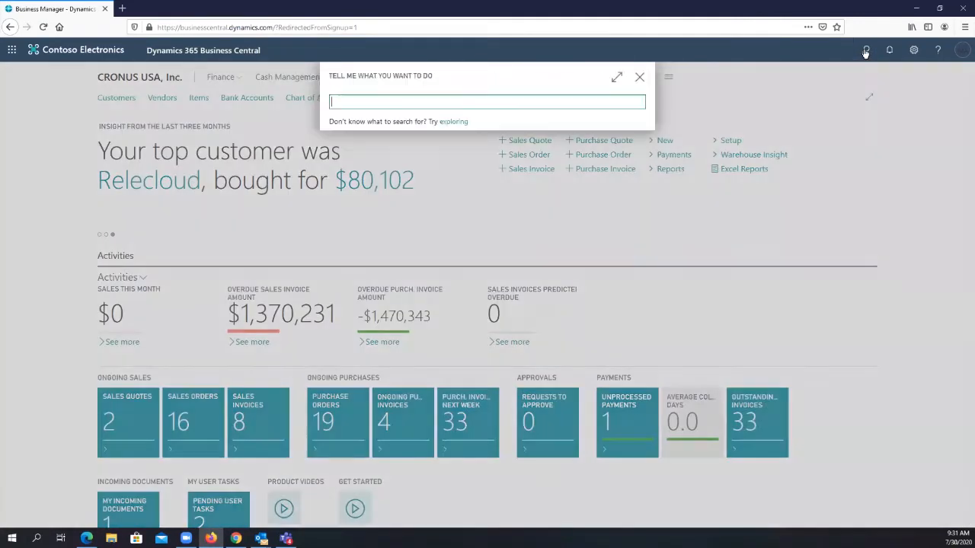
type("sa")
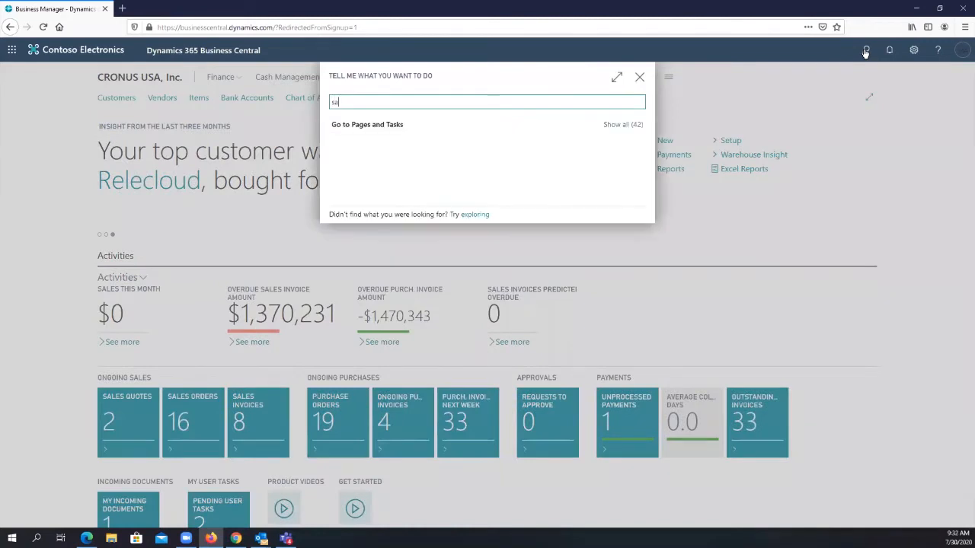
type("les")
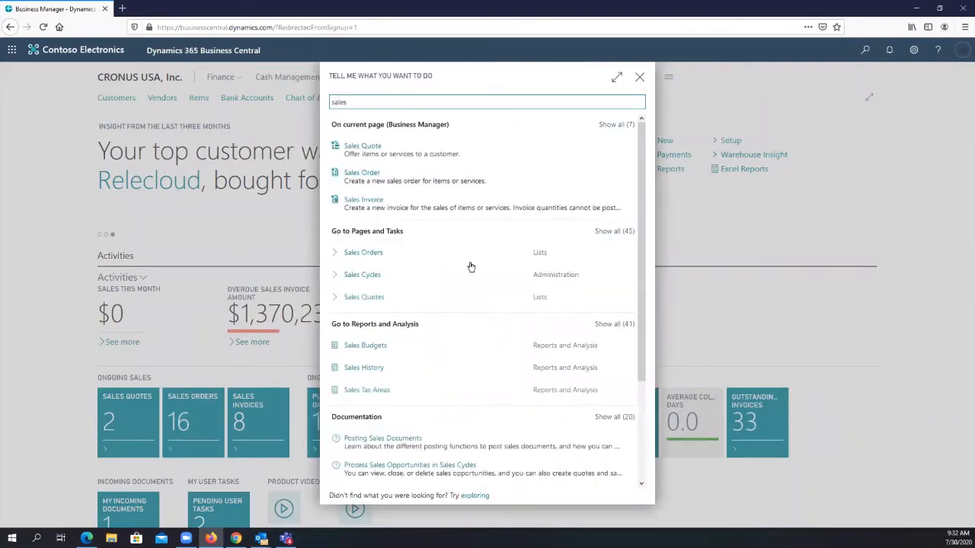
left_click(403, 256)
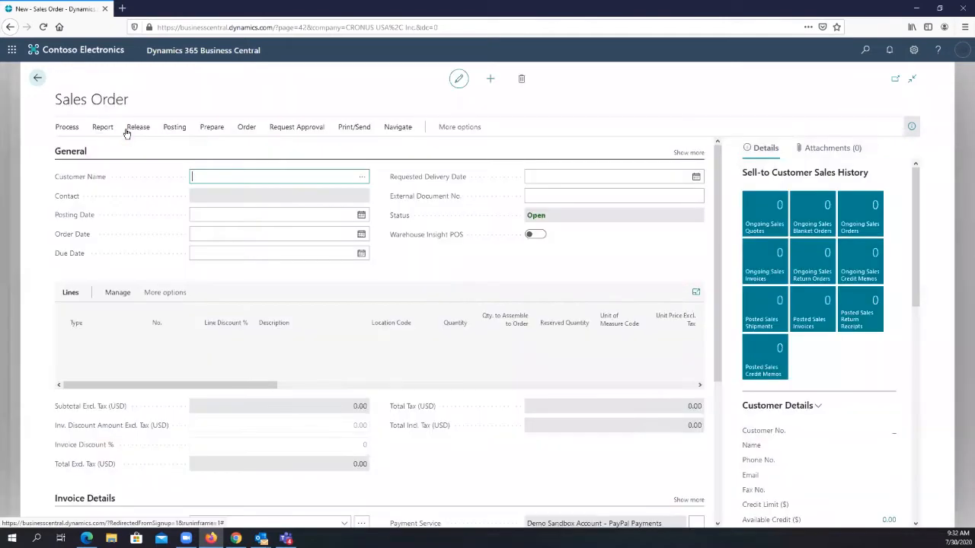
- Choose Adatum Corporation as the customer on the new sales order and dismiss the overdue balance notification
left_click(361, 178)
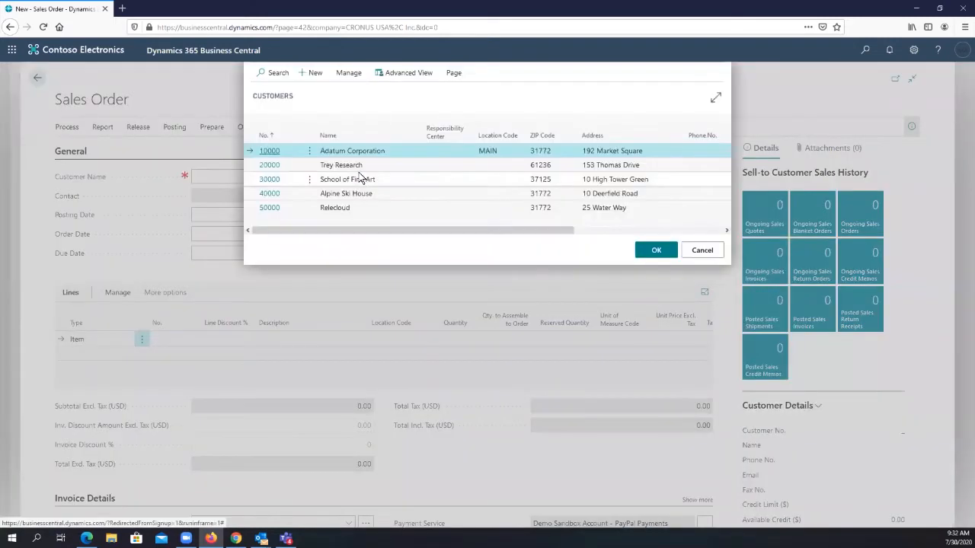
left_click(656, 250)
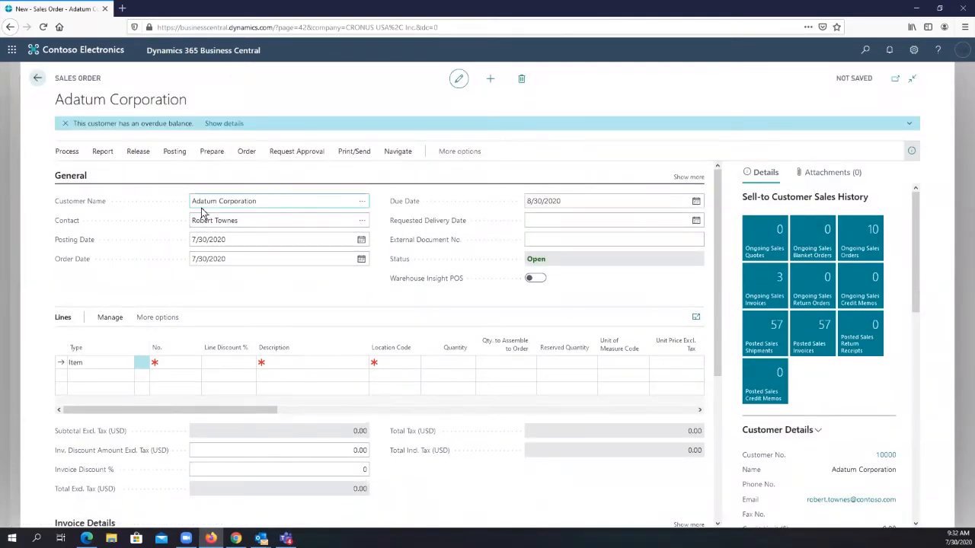
left_click_drag(112, 123, 207, 128)
left_click(209, 126)
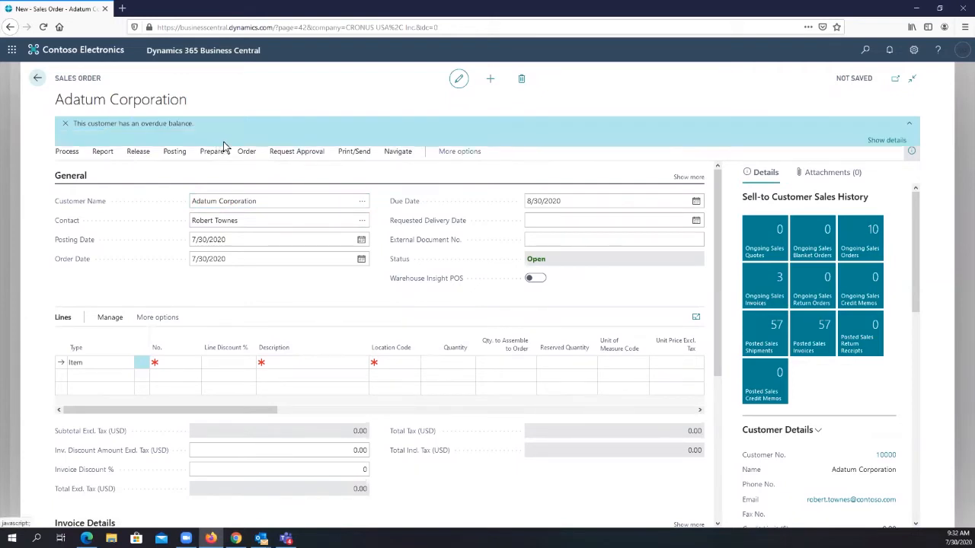
left_click(66, 124)
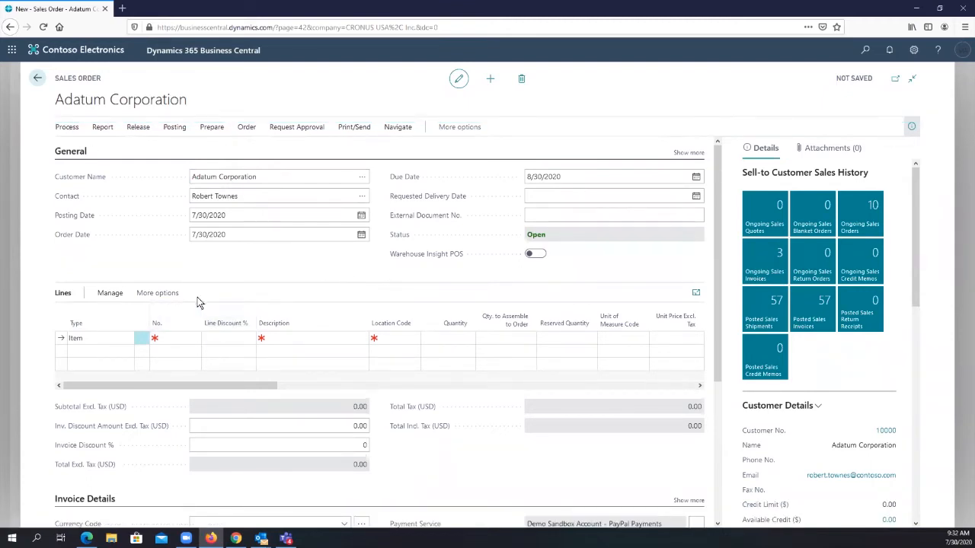
- Add item 1010, Whirlpool DISHWASHER, to the first line of the sales order
left_click(187, 339)
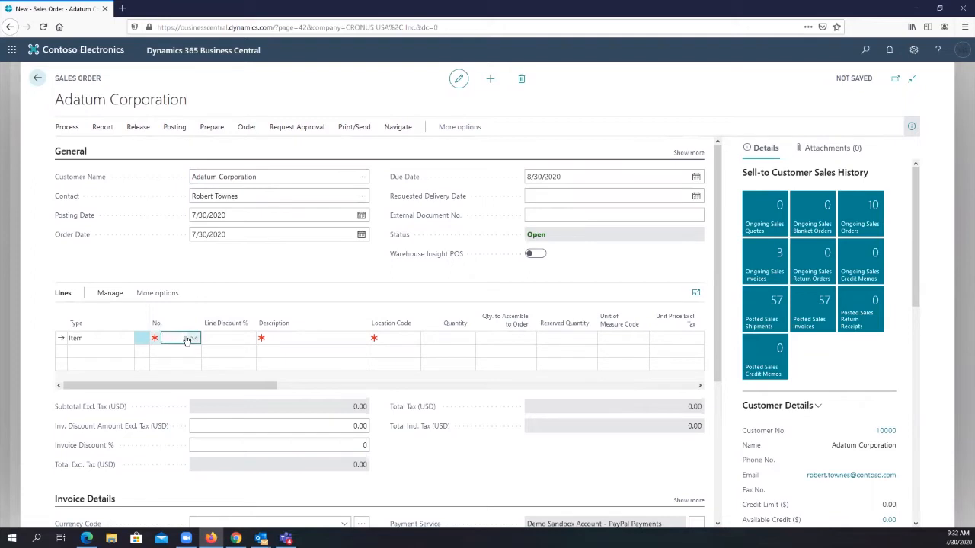
left_click(194, 339)
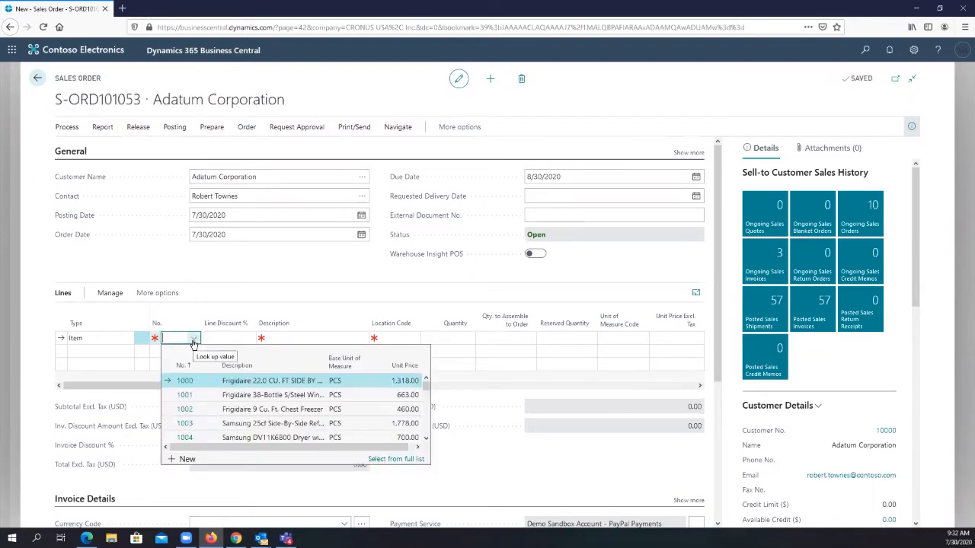
scroll(229, 397, "down", 2)
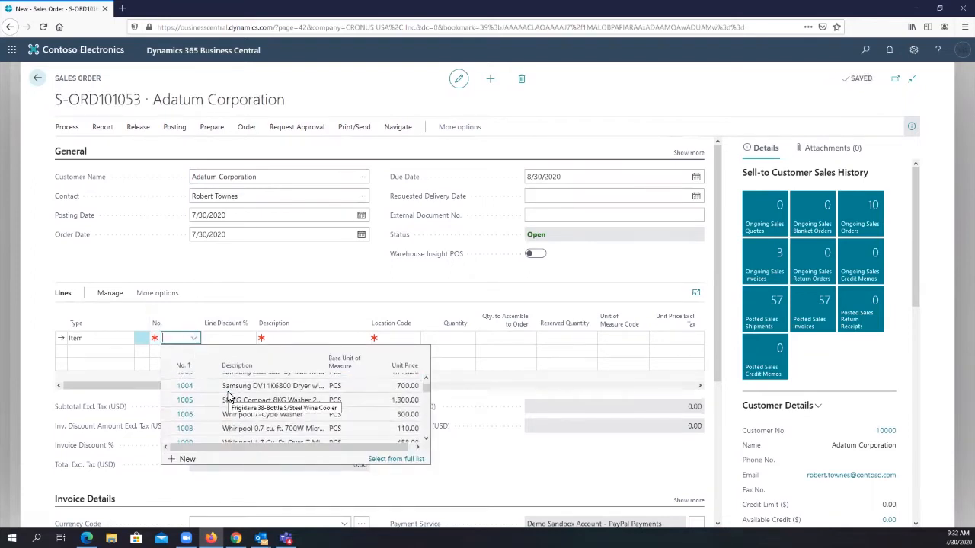
scroll(226, 407, "down", 3)
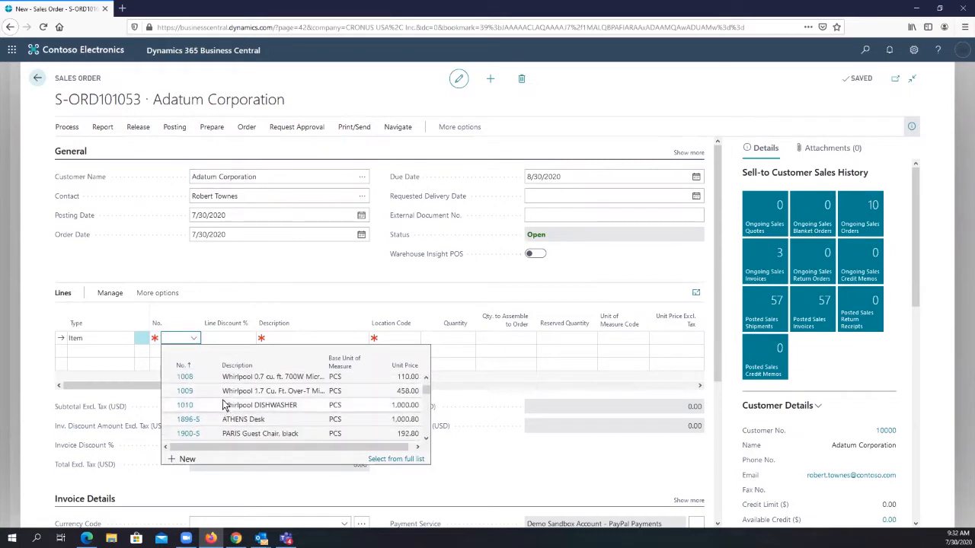
left_click(245, 408)
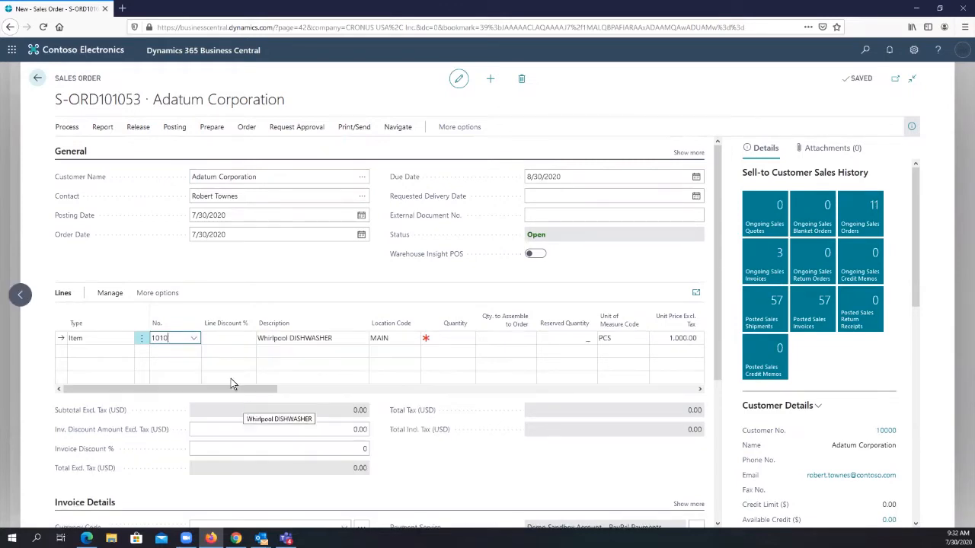
- Check the dishwasher line's description and location code, and set its quantity to 10
left_click(324, 338)
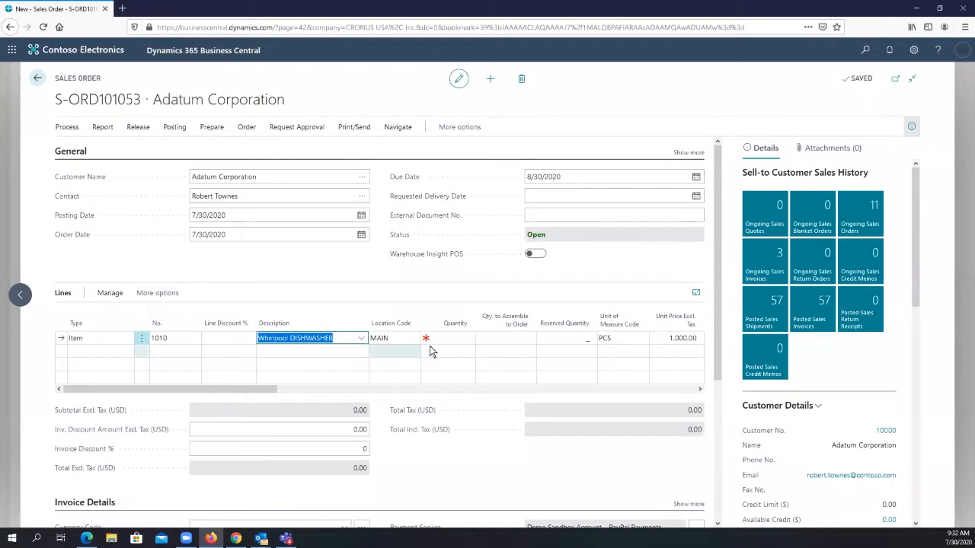
left_click(405, 337)
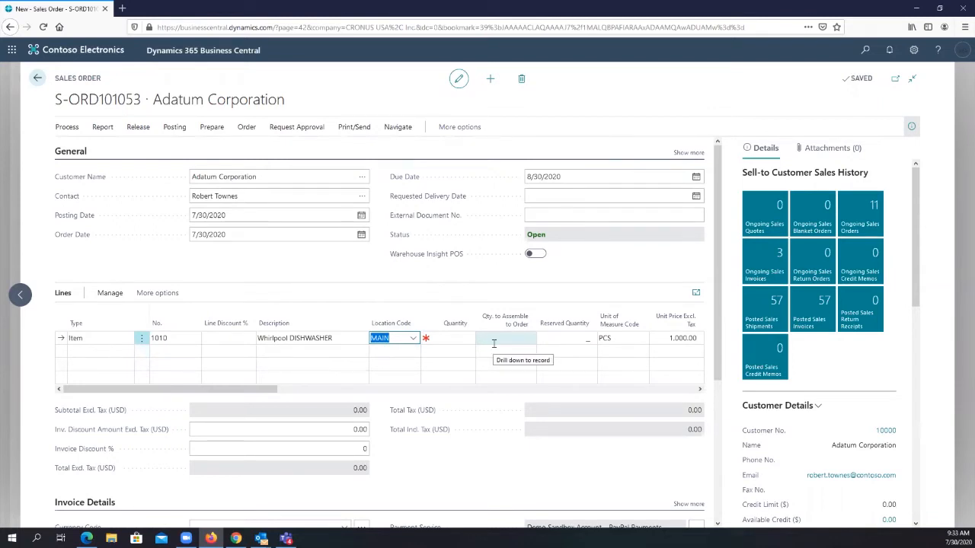
left_click(447, 343)
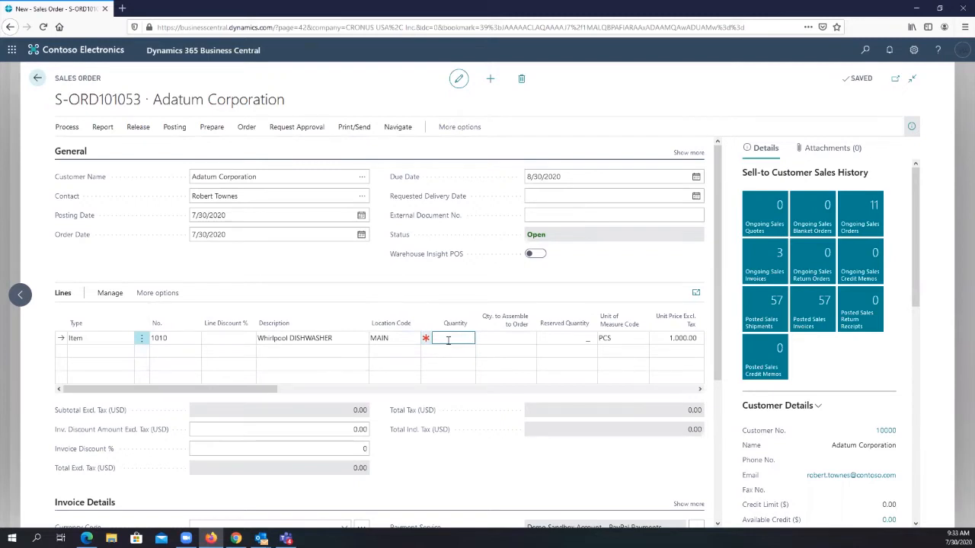
type("10")
key("Tab")
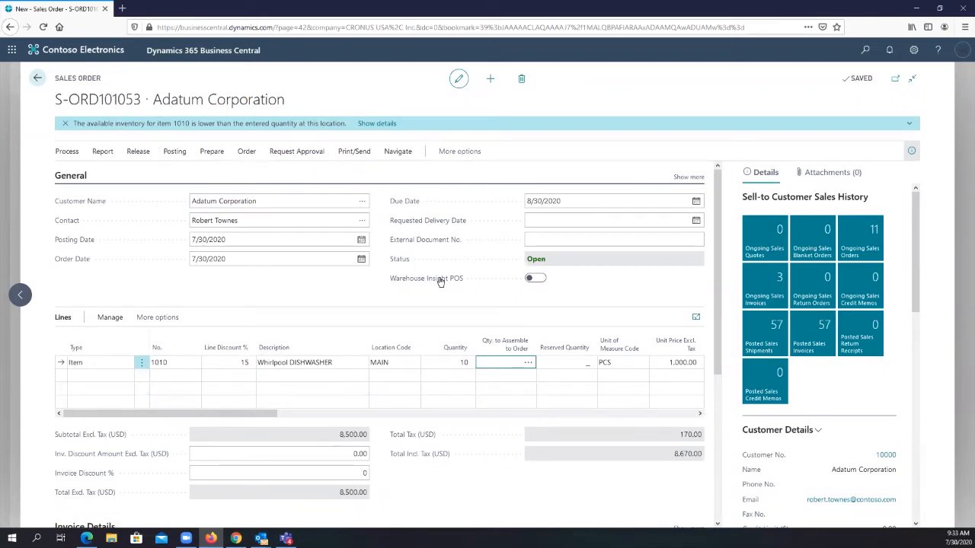
- Examine the line's shipment and delivery dates against the posting, document, requested and promised delivery dates in the fully expanded General section
left_click_drag(237, 416, 567, 401)
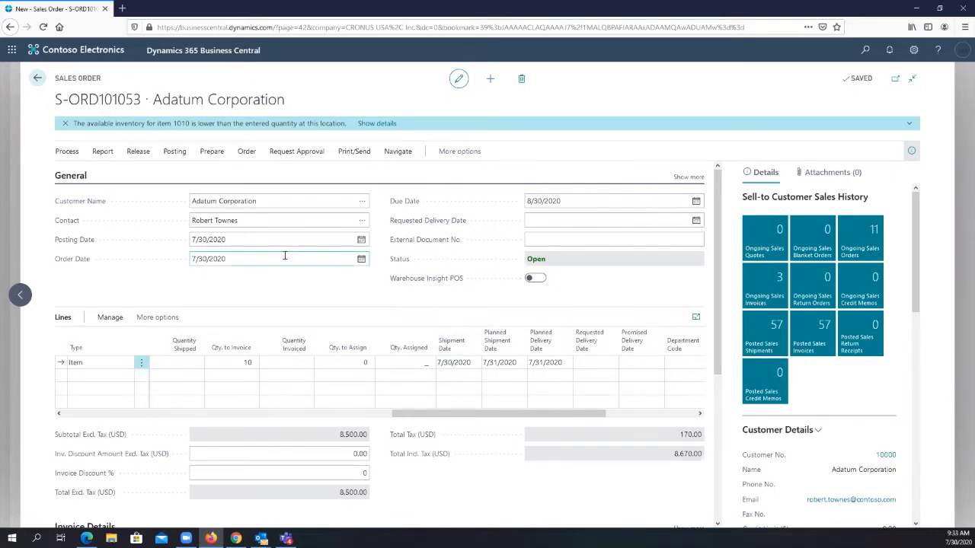
left_click(228, 240)
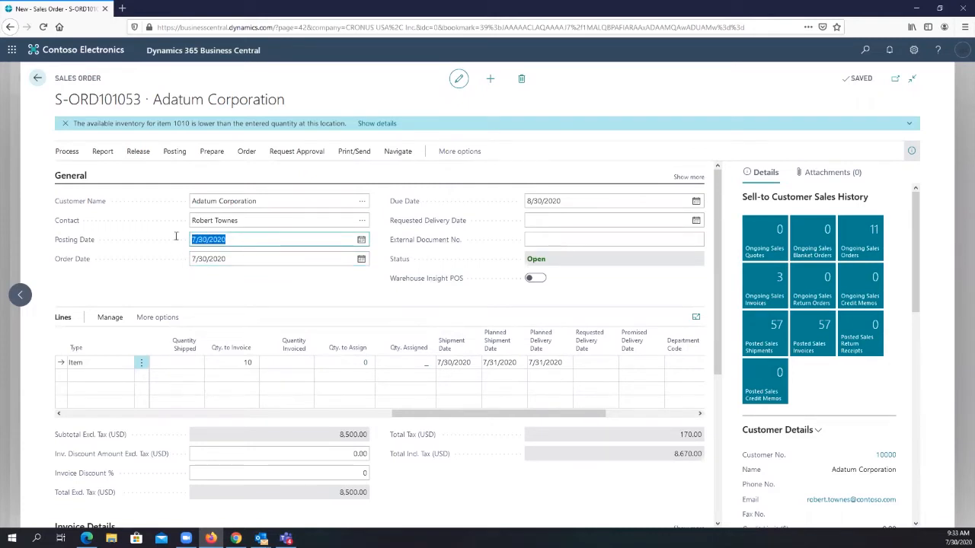
left_click(690, 178)
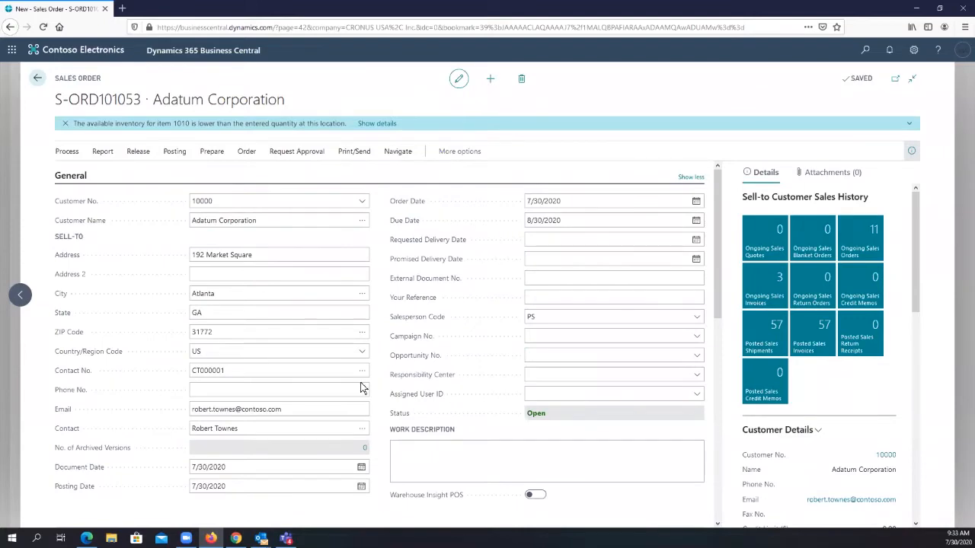
scroll(335, 398, "down", 3)
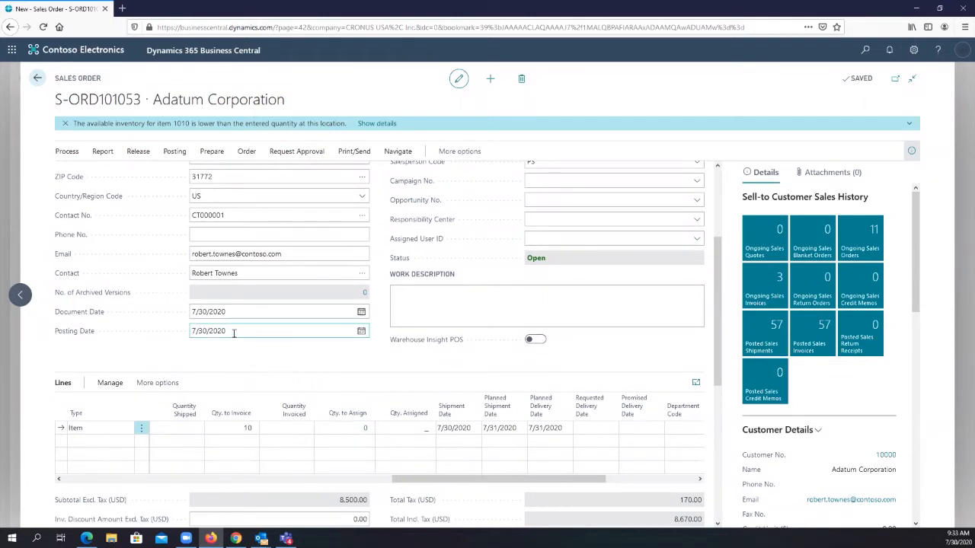
left_click_drag(234, 332, 179, 344)
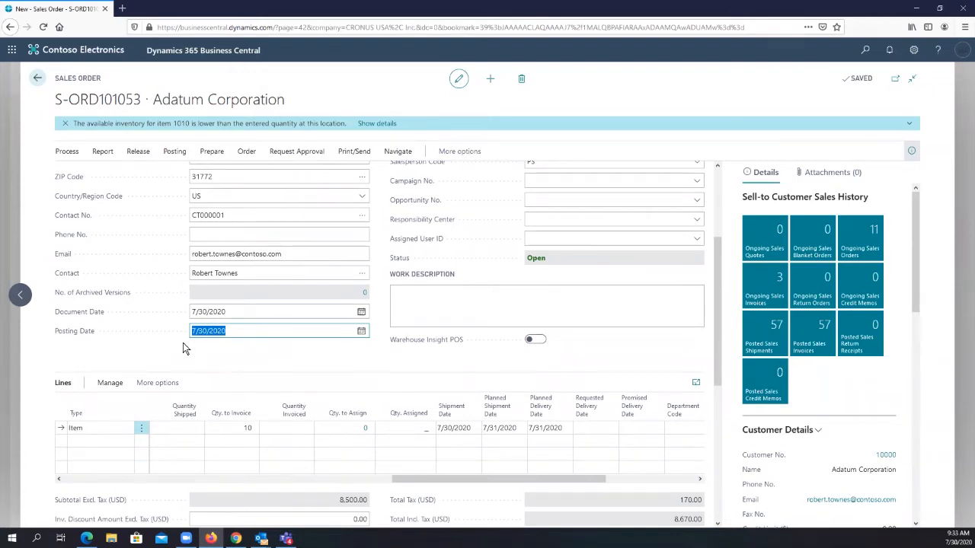
left_click_drag(229, 313, 183, 324)
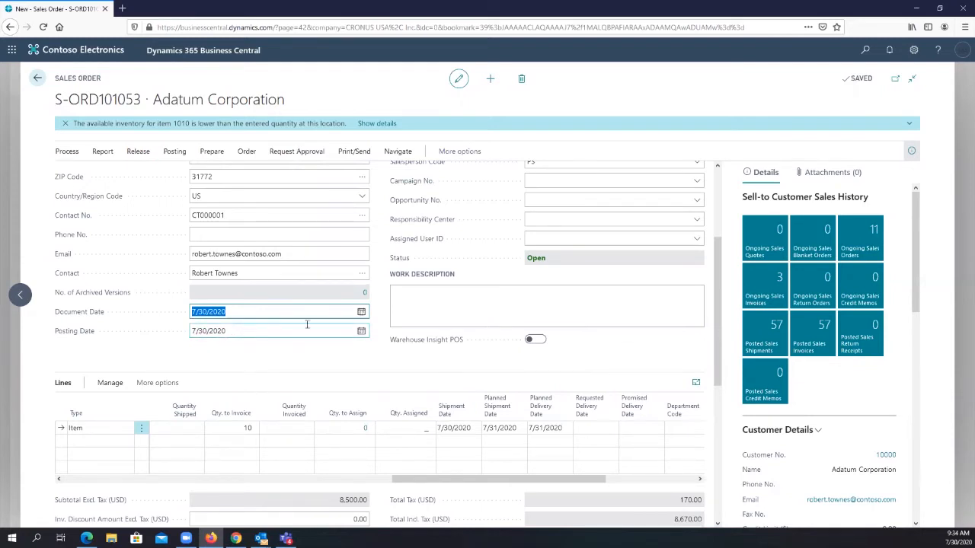
scroll(434, 312, "up", 1)
scroll(434, 312, "up", 2)
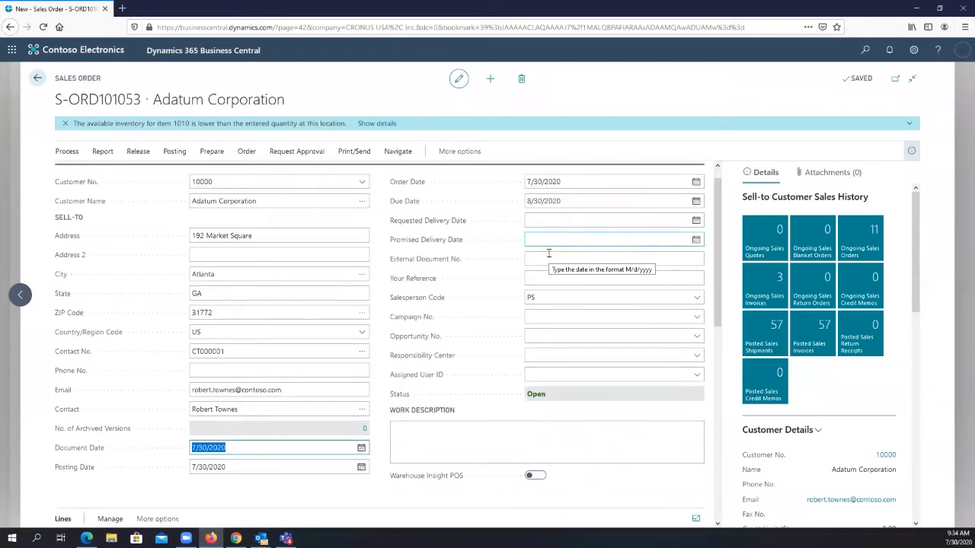
scroll(549, 253, "down", 5)
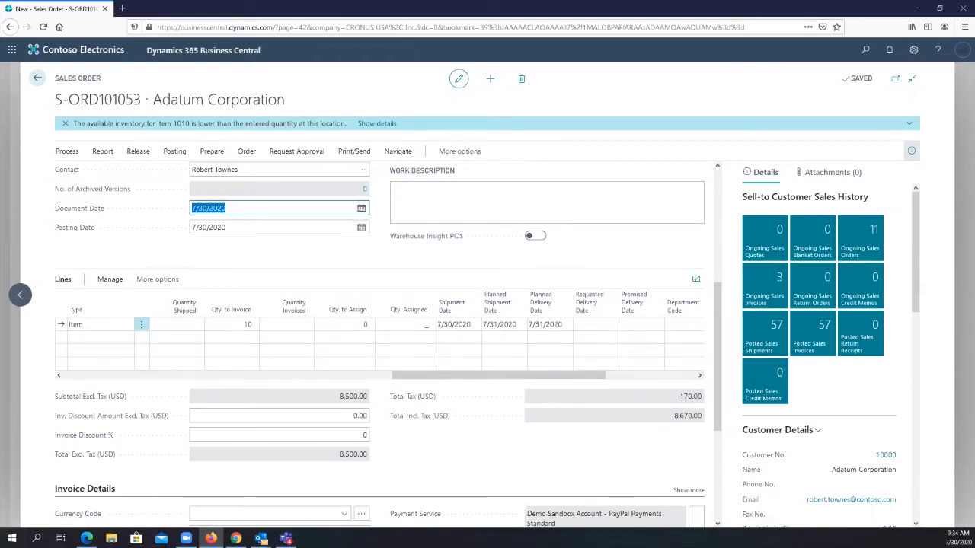
- Bring the "Set up order promising" article in Edge over the sales order, shrinking and moving its window so the order line's dates stay visible
key("alt+Tab")
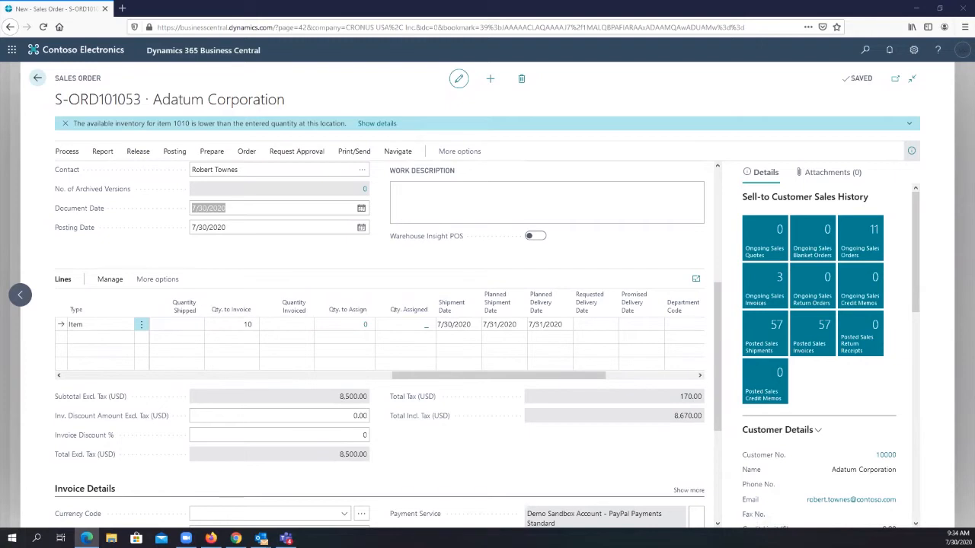
key("alt+Tab")
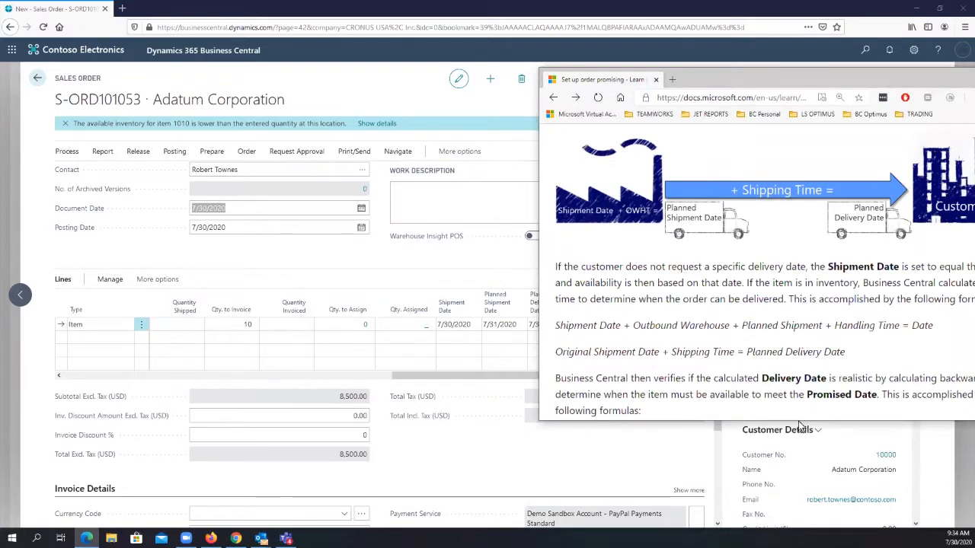
left_click_drag(799, 417, 800, 249)
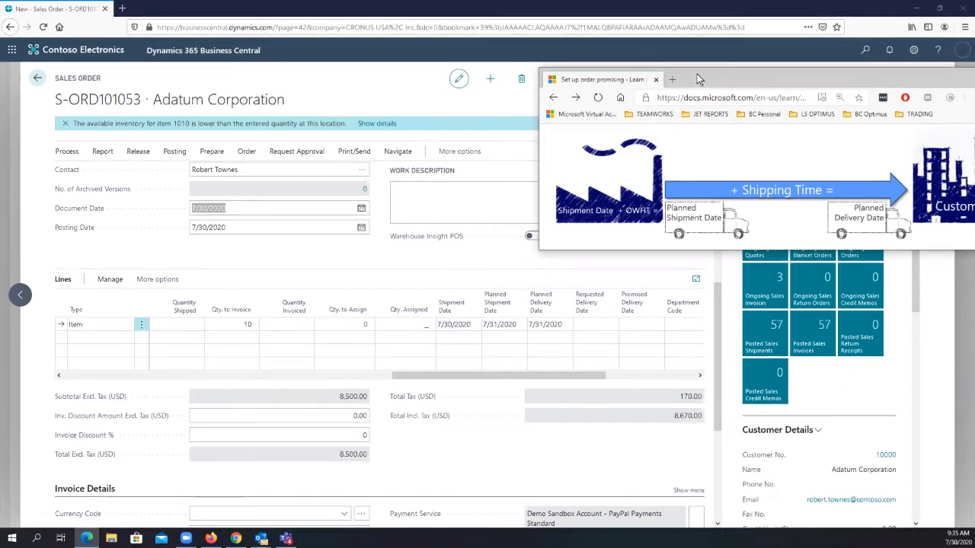
left_click_drag(698, 76, 598, 70)
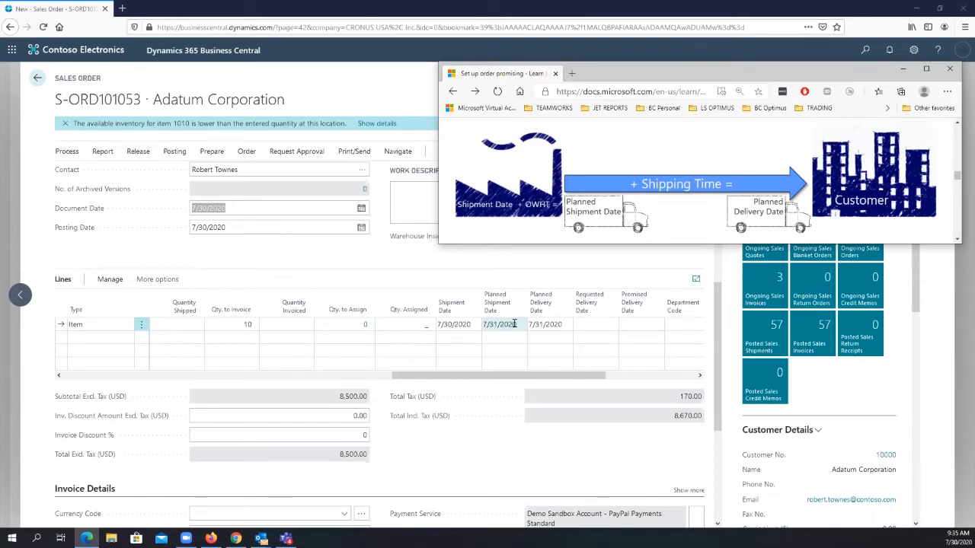
- Check the Planned Delivery Date on the dishwasher line, and switch to Chrome
left_click(557, 324)
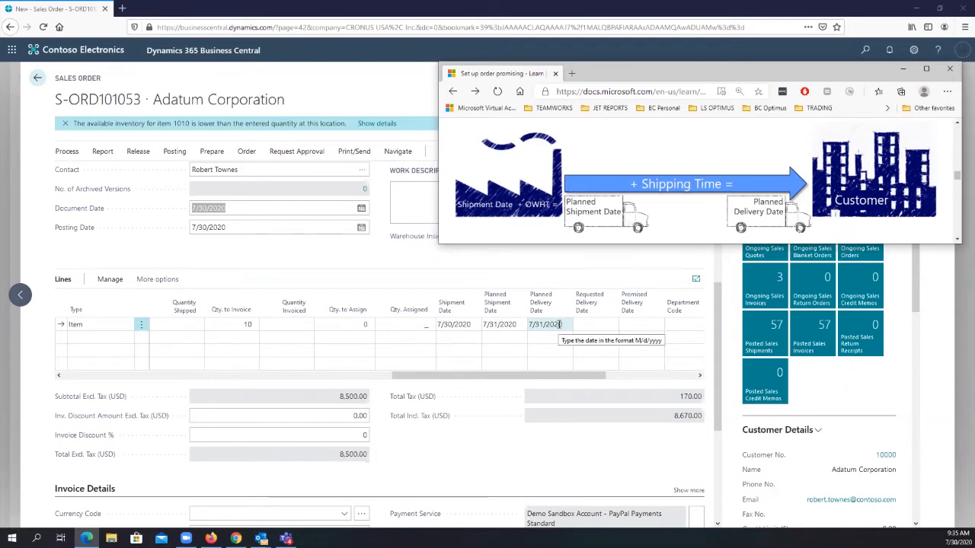
left_click(559, 324)
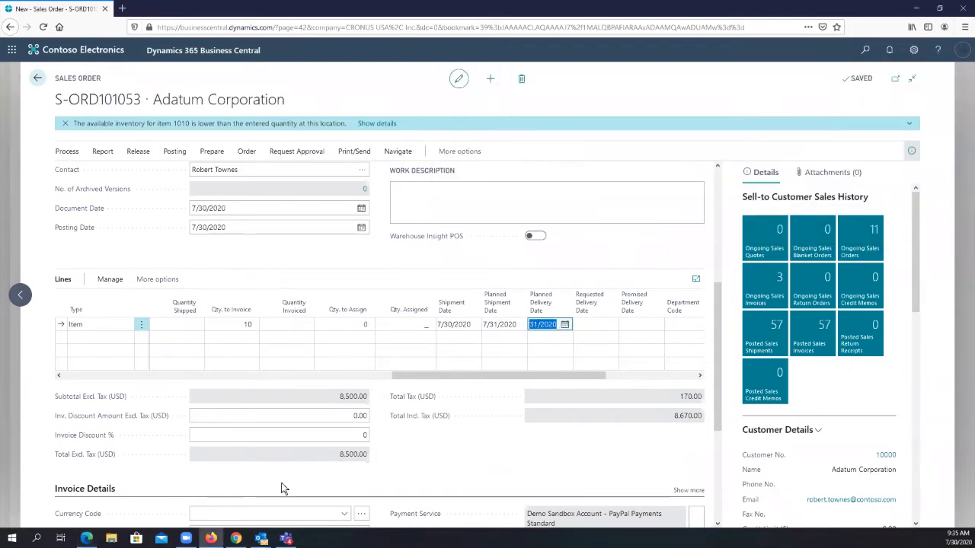
left_click(236, 538)
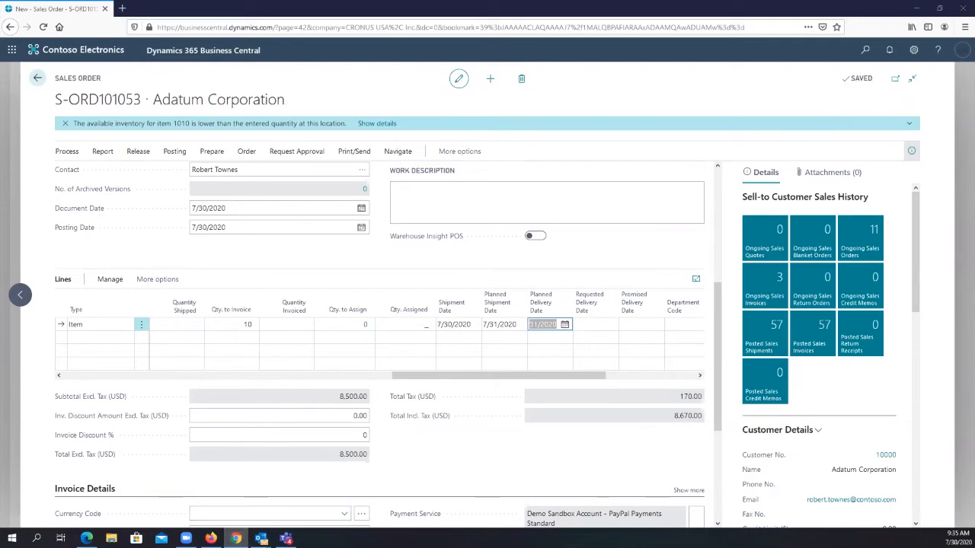
- Compare the dishwasher line's dates with the order promising article in Edge, return to the sales order, and check the item's availability under Sales Line Details
key("alt+Tab")
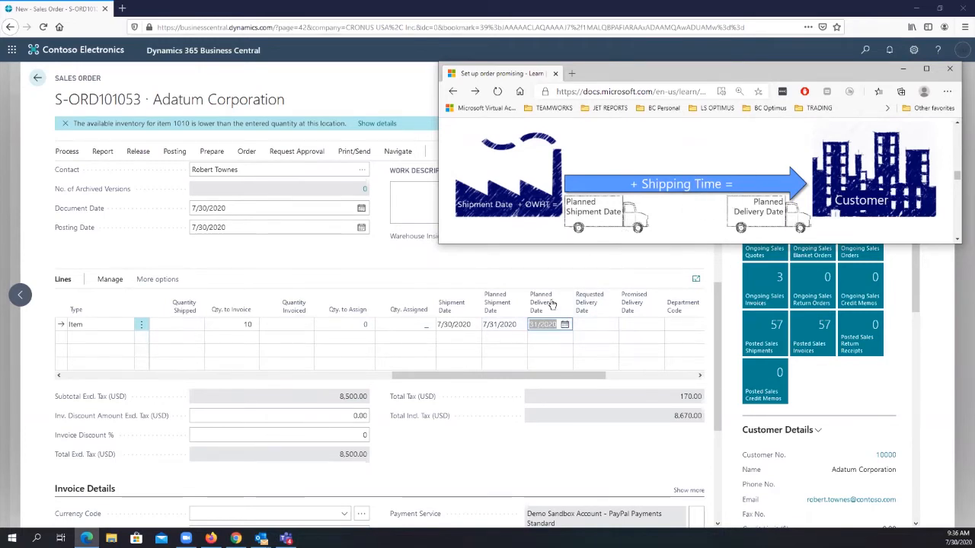
left_click(513, 259)
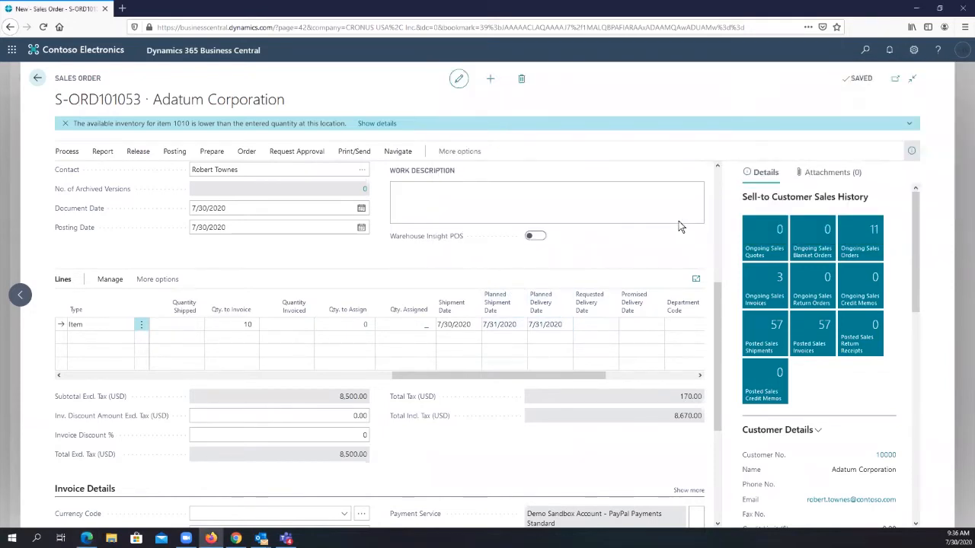
scroll(521, 305, "down", 2)
scroll(521, 305, "up", 4)
scroll(785, 287, "down", 3)
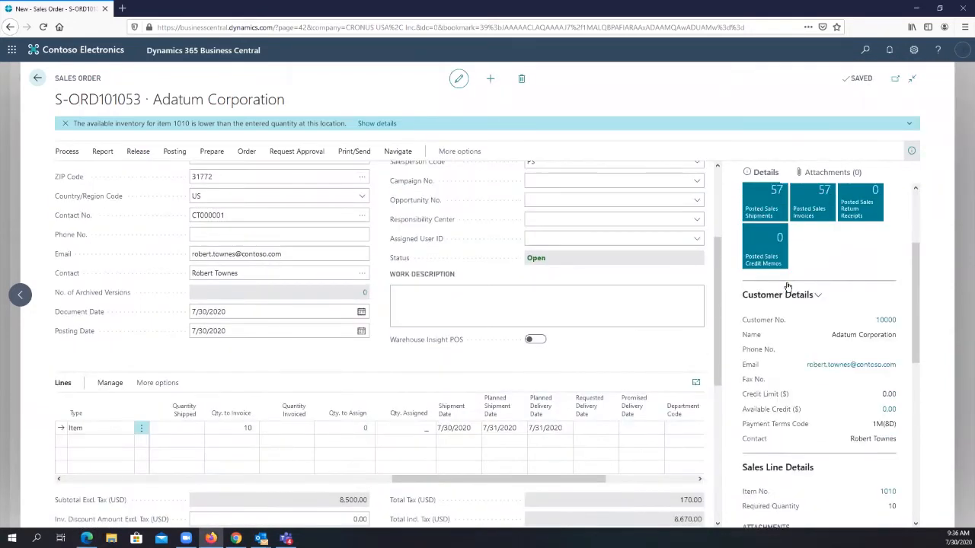
scroll(785, 287, "down", 4)
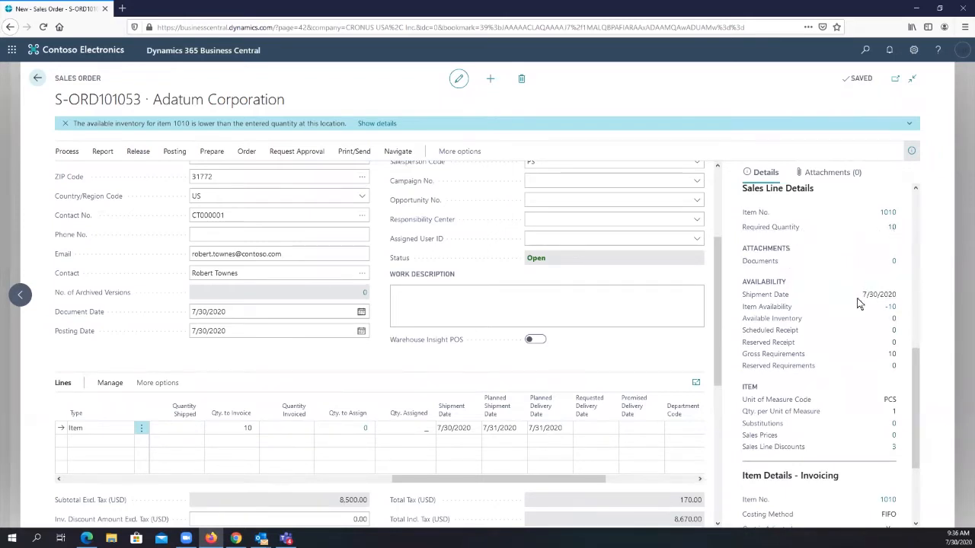
mouse_move(788, 315)
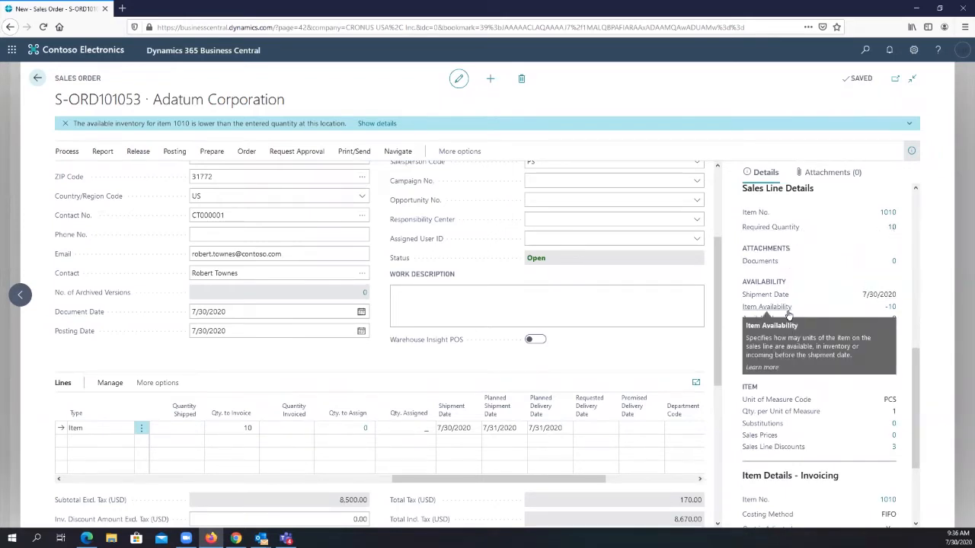
- Examine the availability by event for item 1010, expanding the 7/30/2020 period and reading its requirement and projected balance figures, and leave without changes
left_click(893, 308)
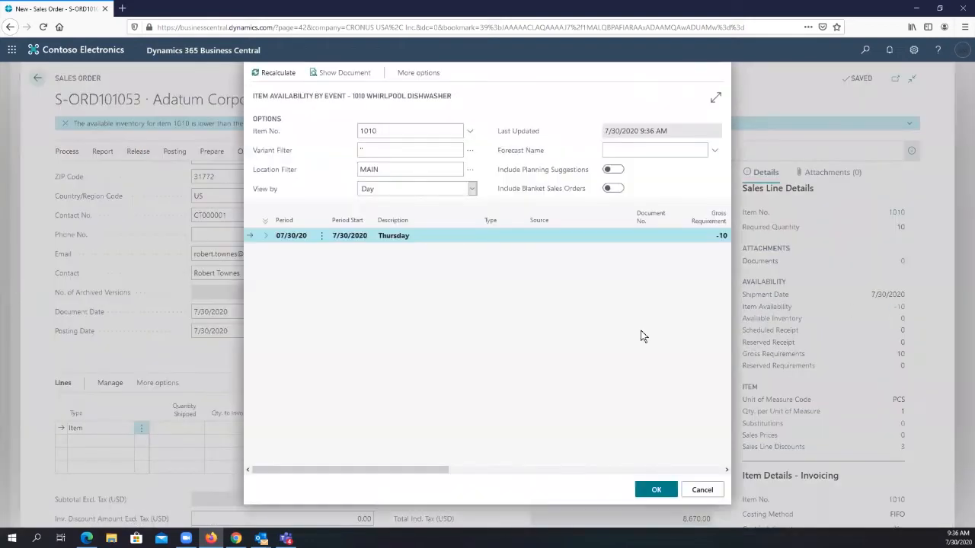
left_click(265, 236)
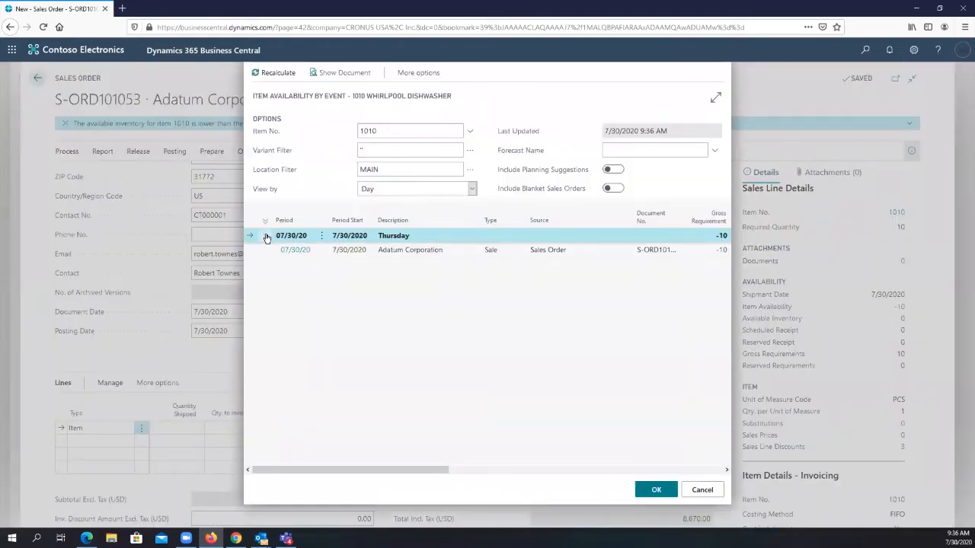
left_click_drag(320, 472, 484, 349)
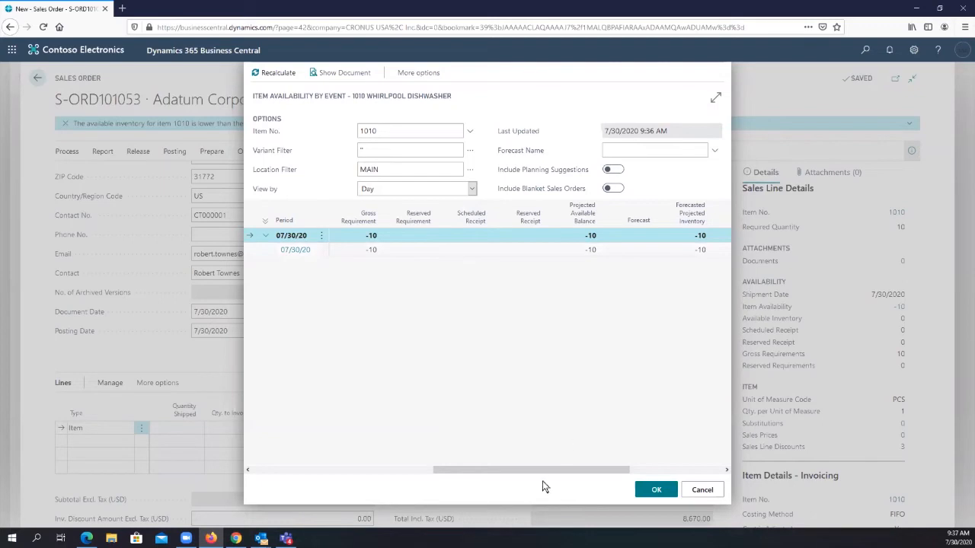
left_click_drag(539, 471, 228, 457)
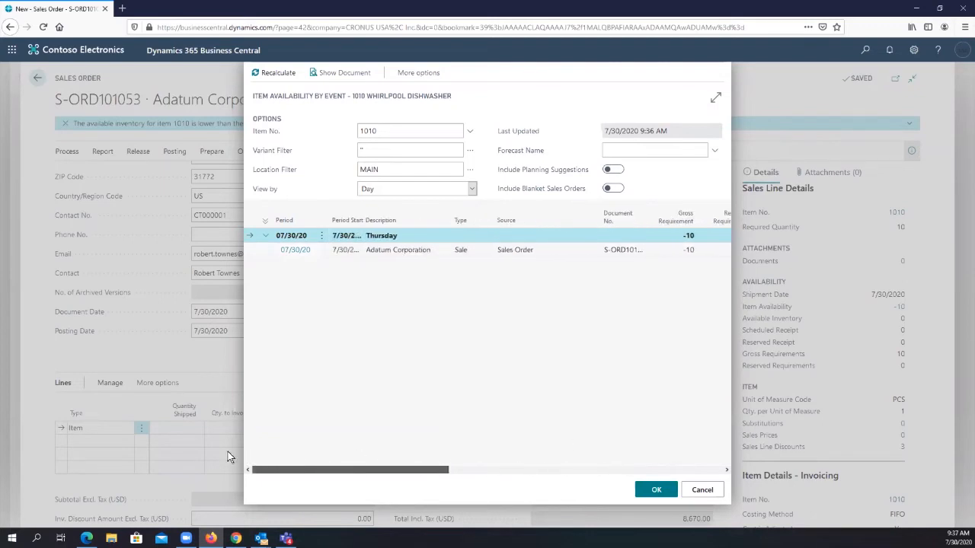
left_click(701, 489)
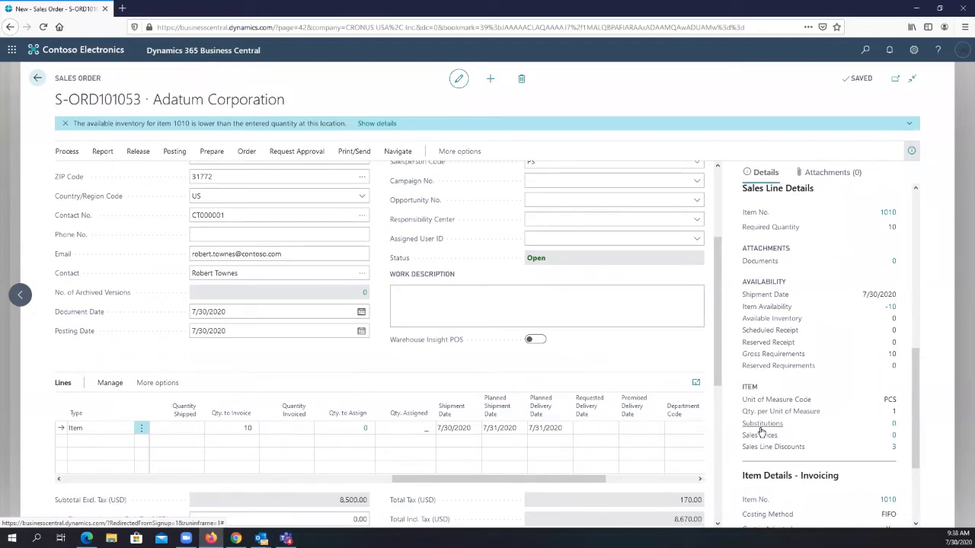
- Open the order promising lines for the sales order and check the dishwasher's shipment dates, availability and unavailability date
mouse_move(762, 432)
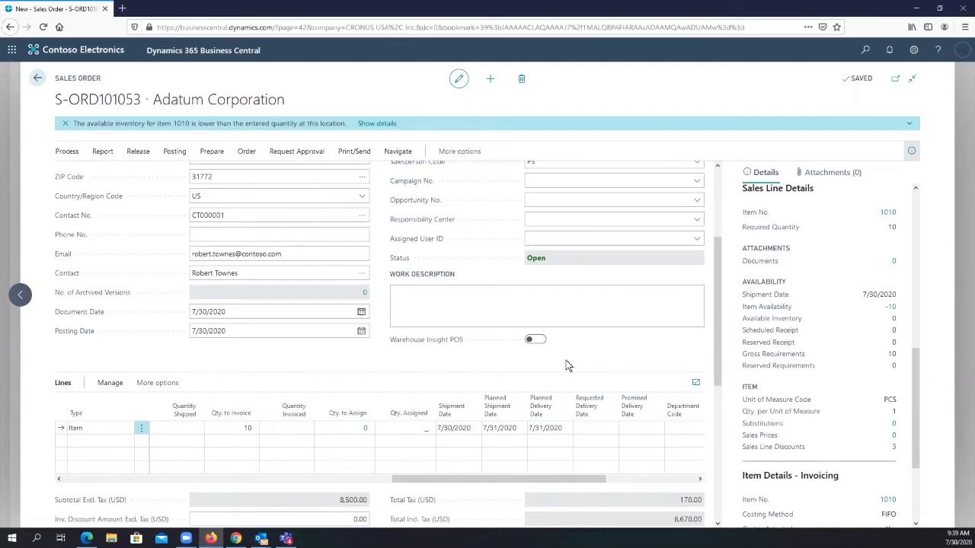
left_click_drag(510, 482, 173, 487)
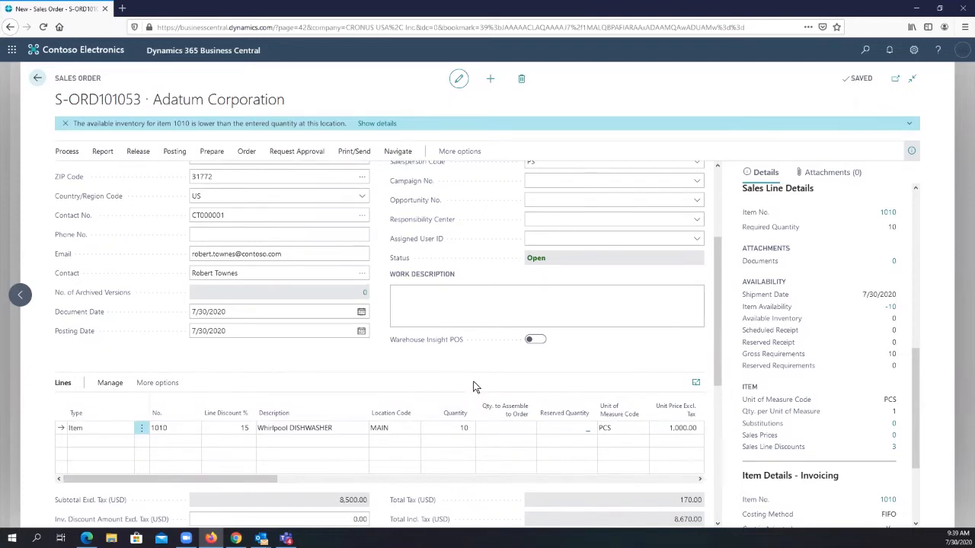
left_click(393, 153)
left_click(444, 152)
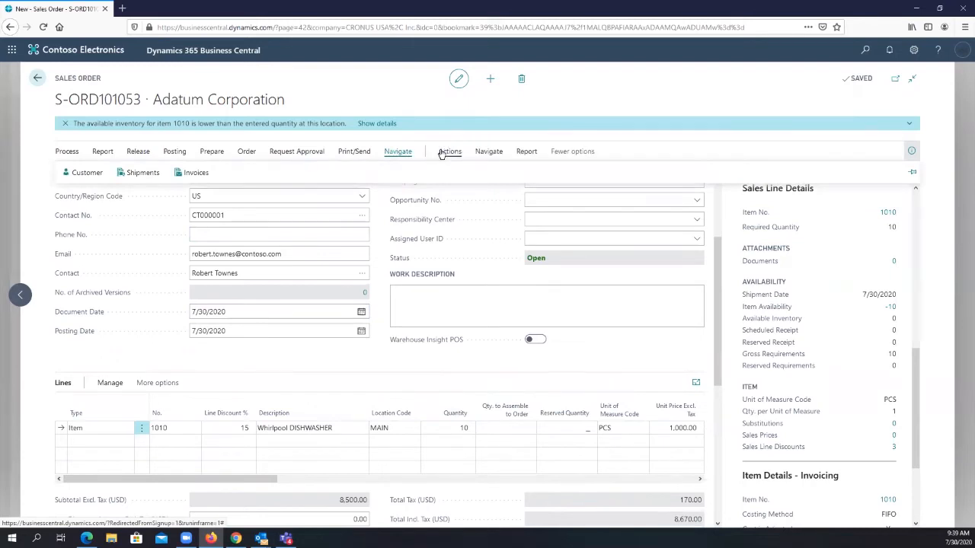
left_click(447, 151)
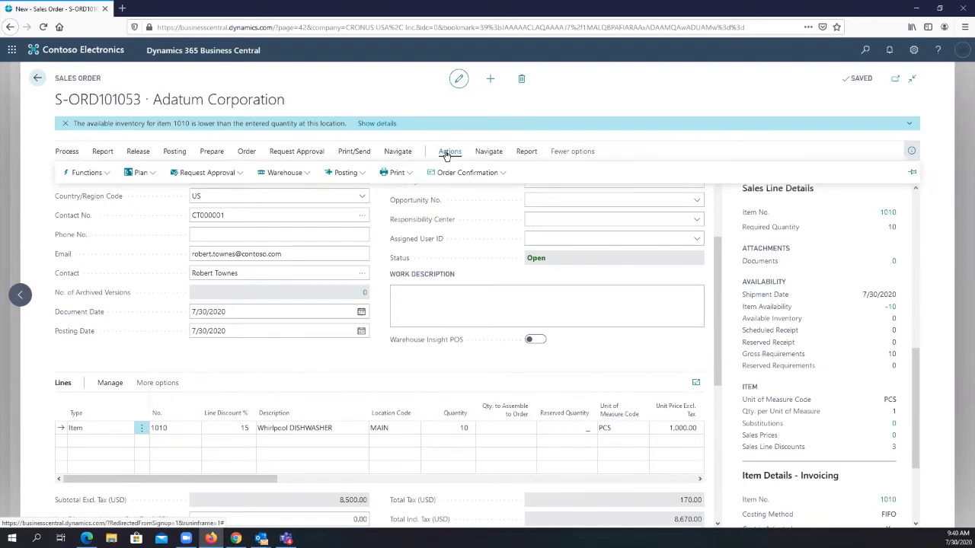
left_click(149, 174)
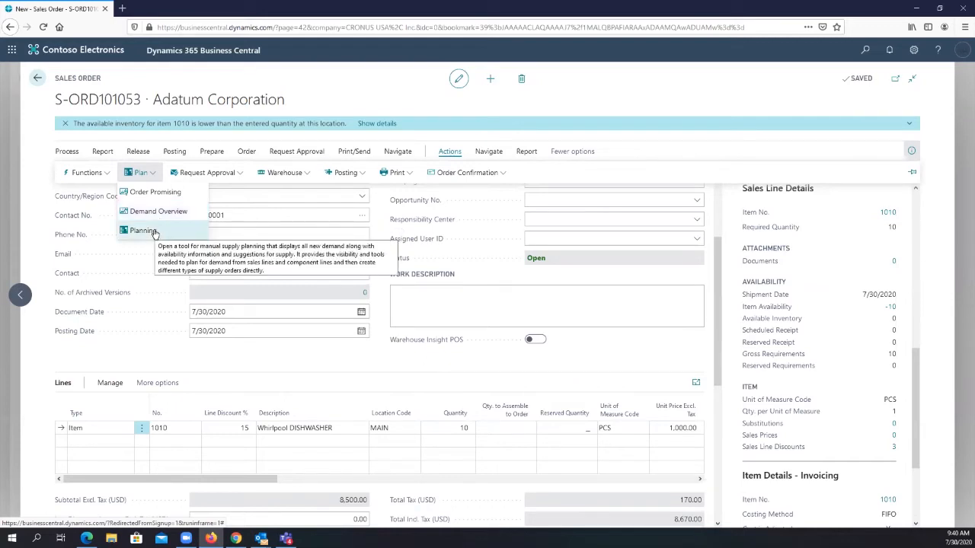
left_click(156, 193)
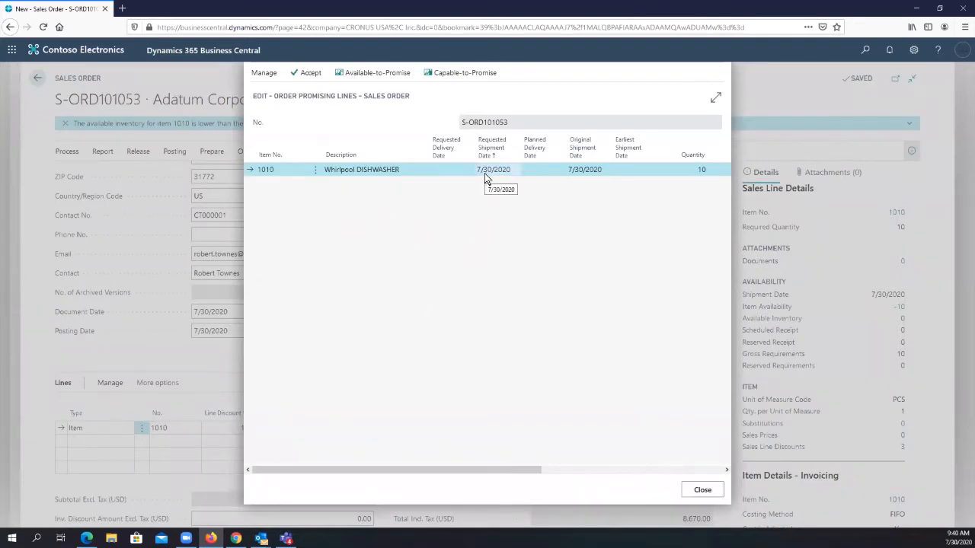
left_click_drag(456, 472, 685, 431)
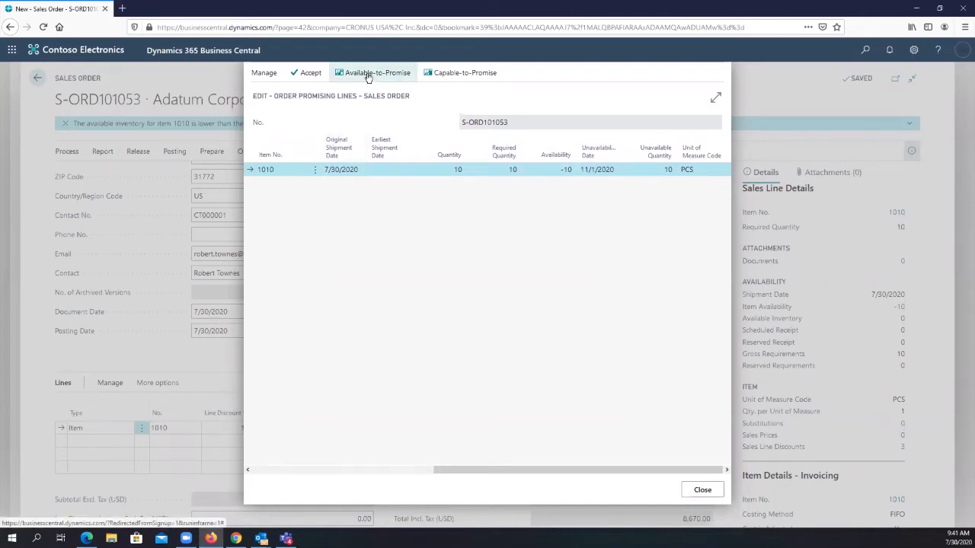
- Try to calculate Capable-to-Promise for the dishwasher line, and close the order promising lines
left_click(458, 73)
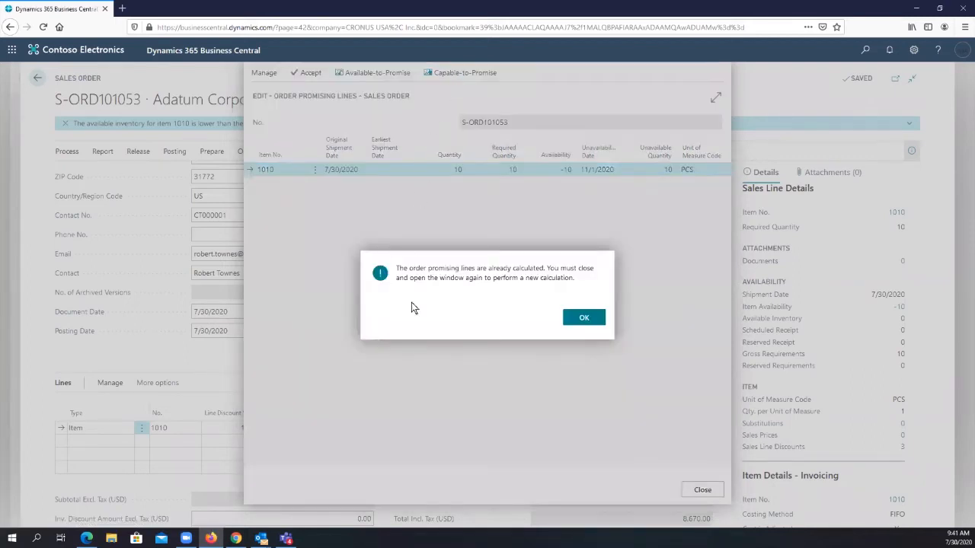
left_click(581, 318)
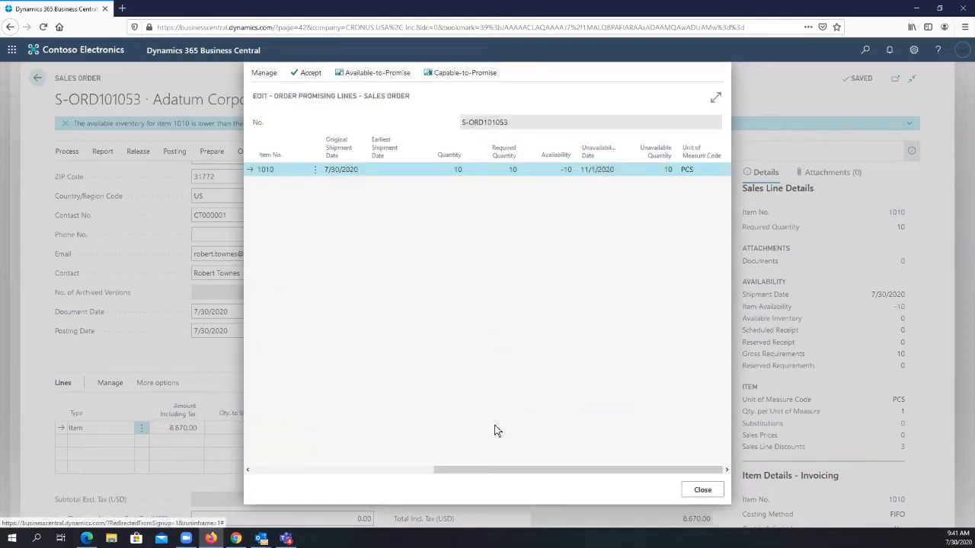
left_click(488, 74)
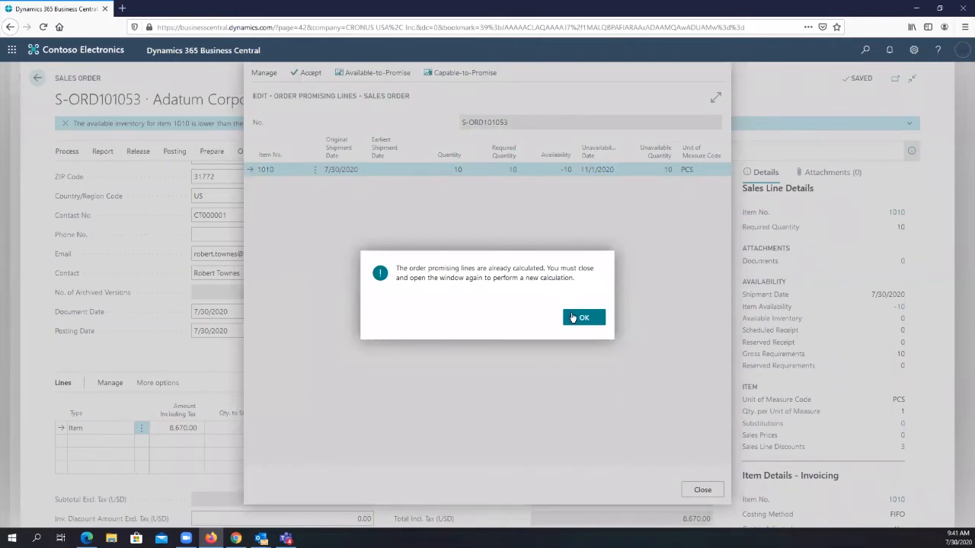
left_click(576, 319)
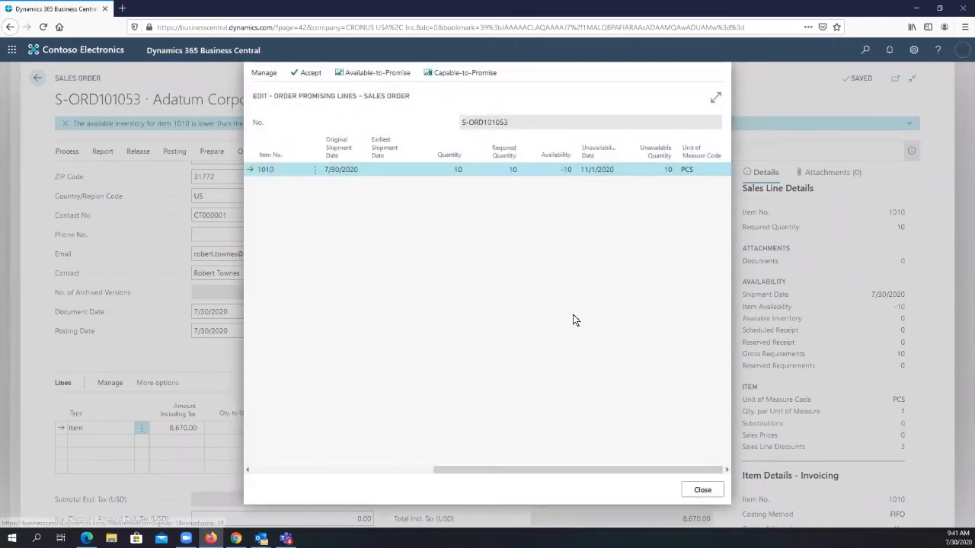
left_click(702, 489)
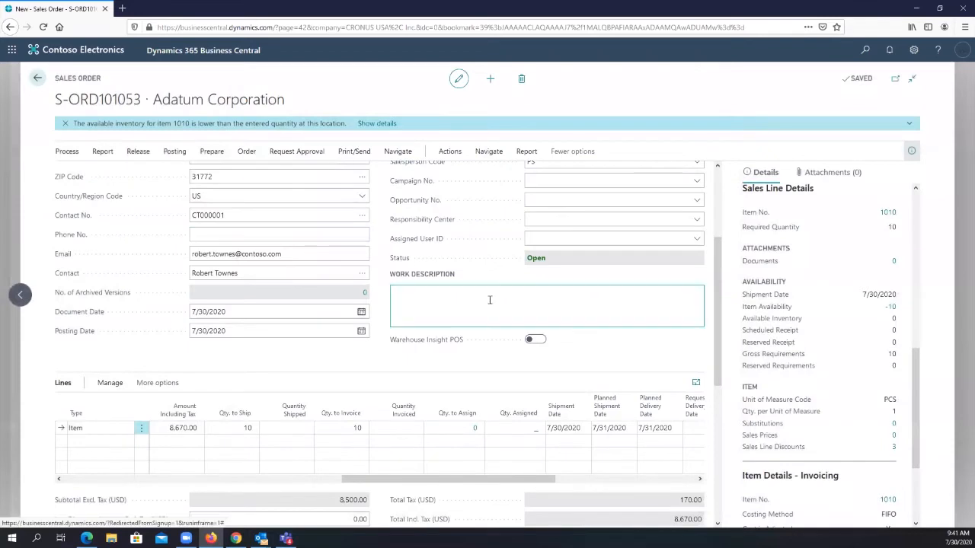
- Check the Shipment Date, Planned Shipment Date and Planned Delivery Date on the dishwasher order line
left_click(562, 428)
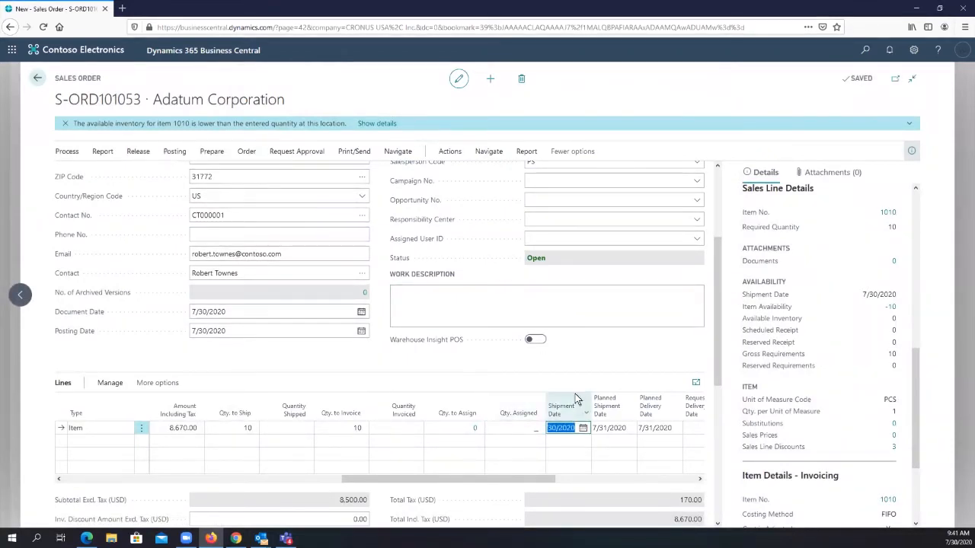
key("Tab")
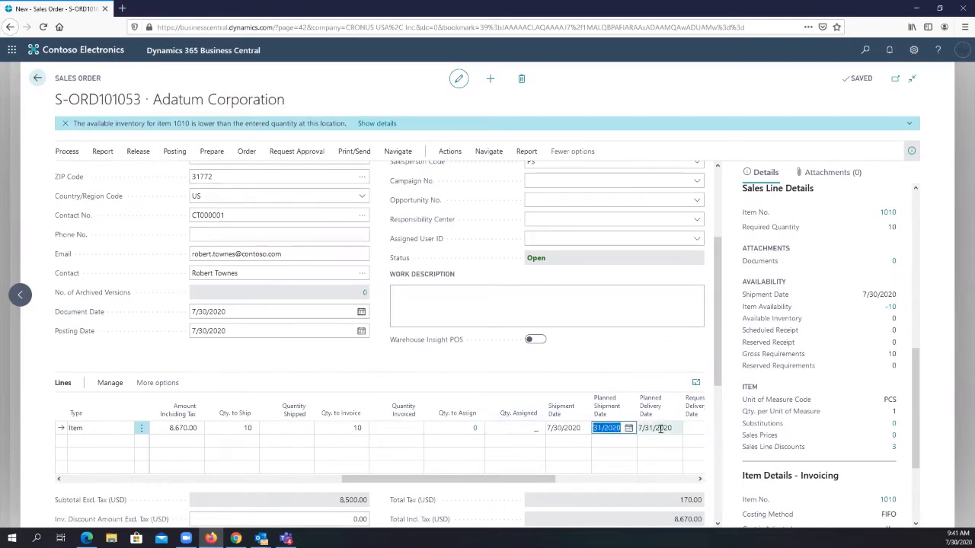
left_click(660, 428)
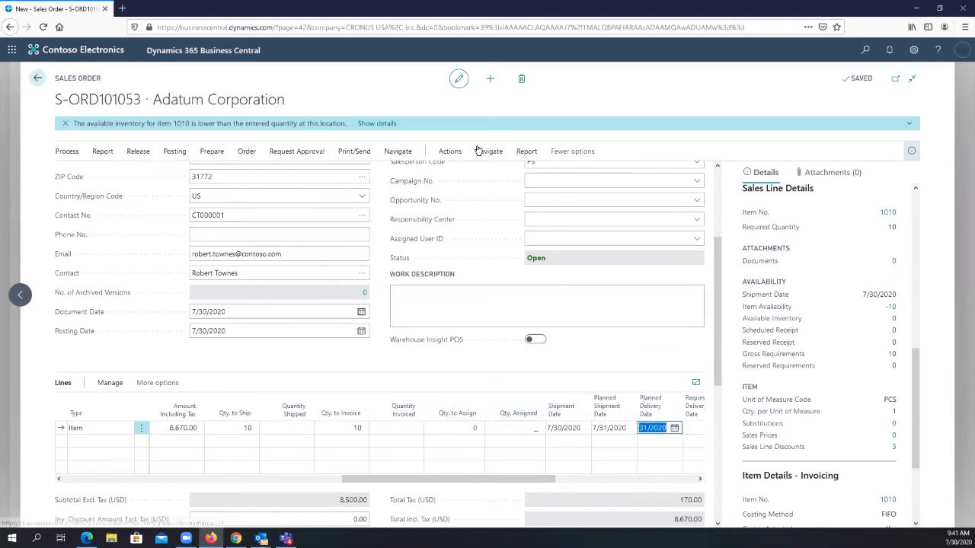
- Reopen the order promising lines, calculate Capable-to-Promise for the dishwasher, and accept the earliest shipment date
left_click(450, 151)
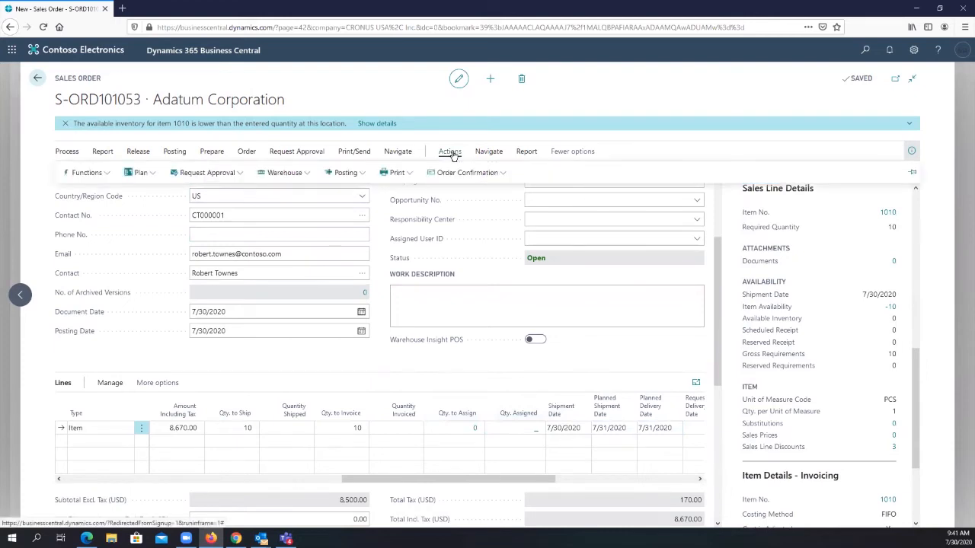
left_click(146, 178)
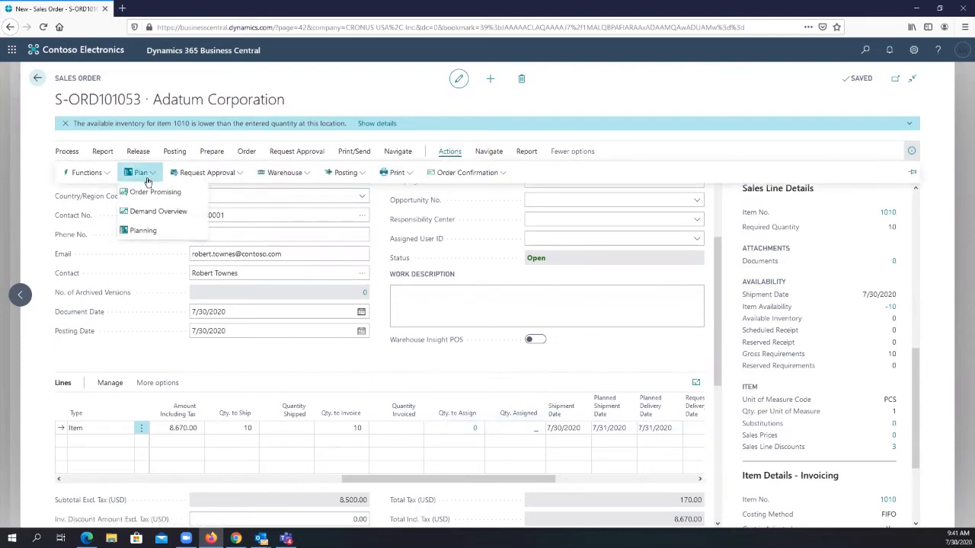
left_click(146, 196)
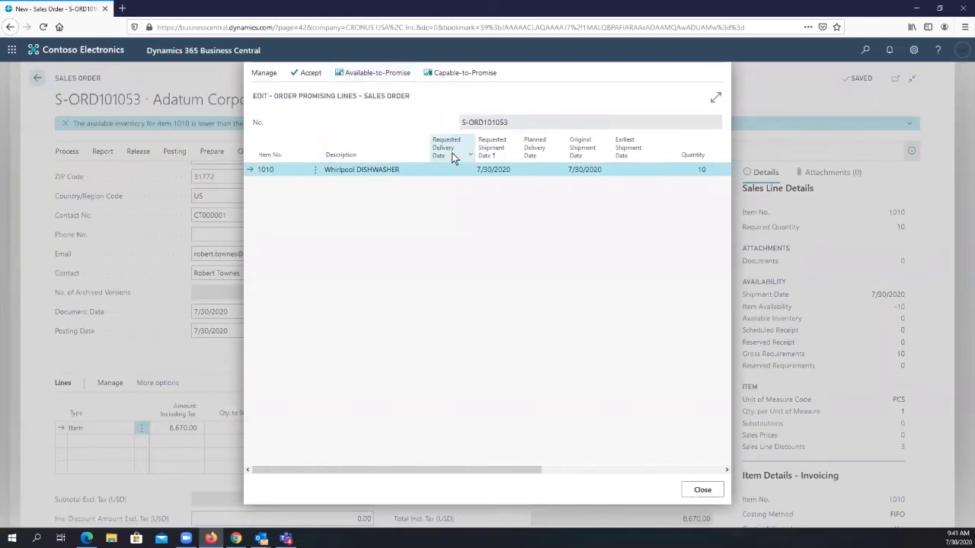
left_click(463, 73)
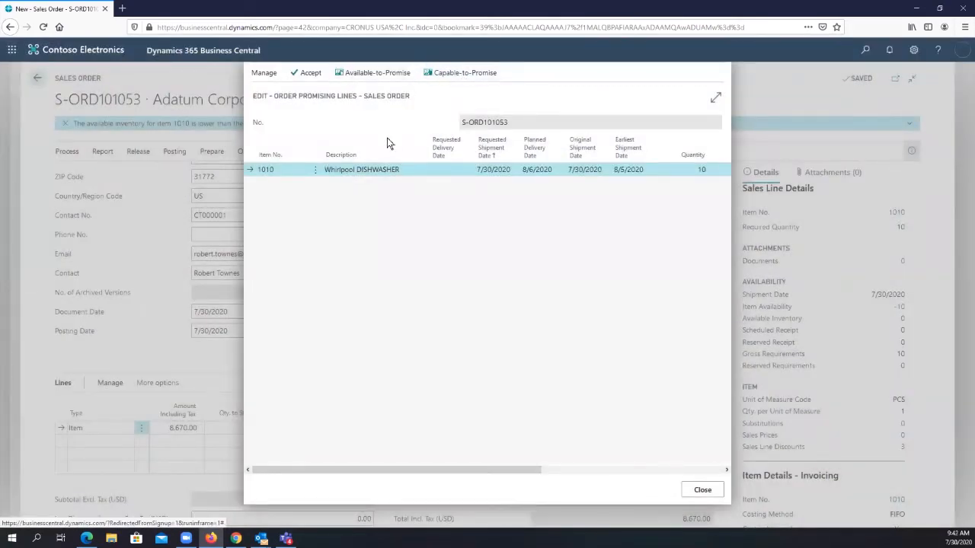
left_click(308, 73)
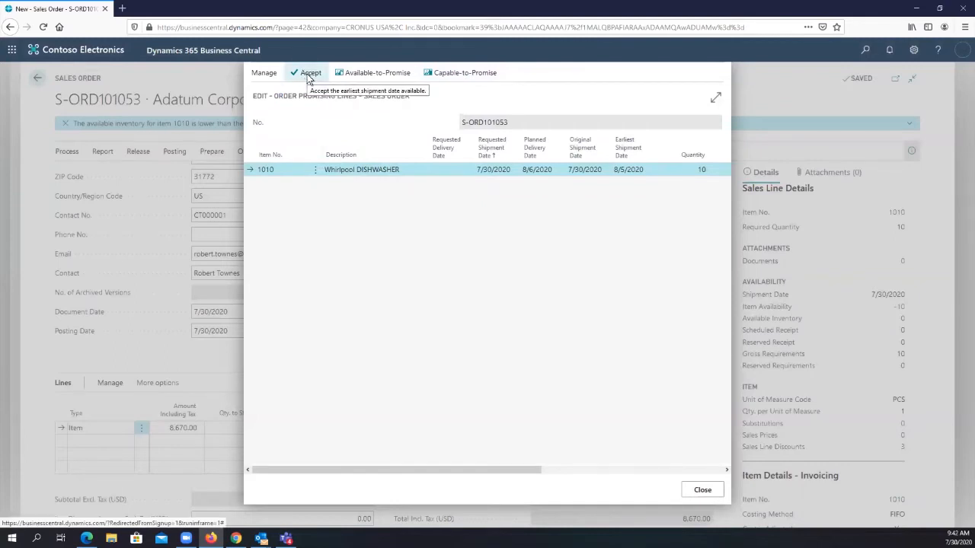
- Check the recalculated shipment and planned delivery dates on the dishwasher order line
left_click_drag(449, 478, 556, 472)
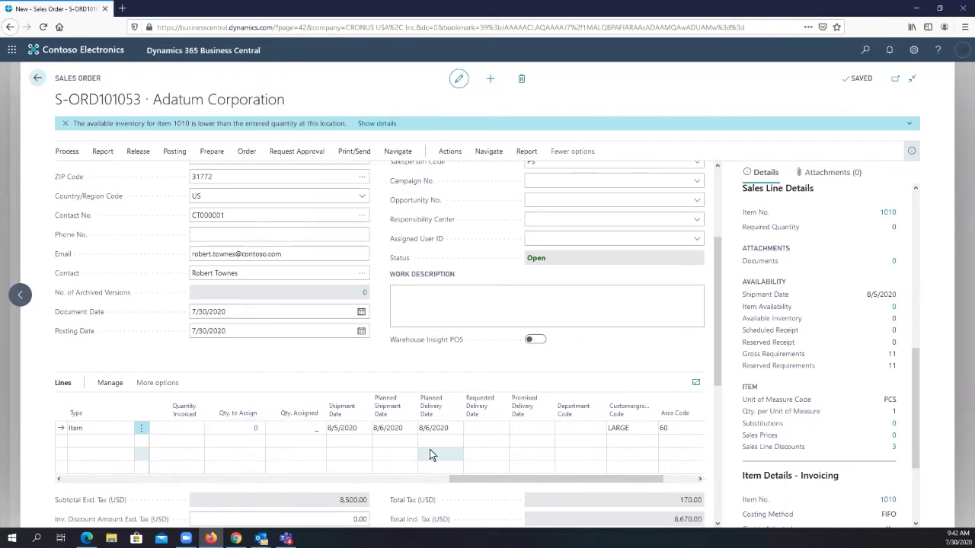
left_click(449, 427)
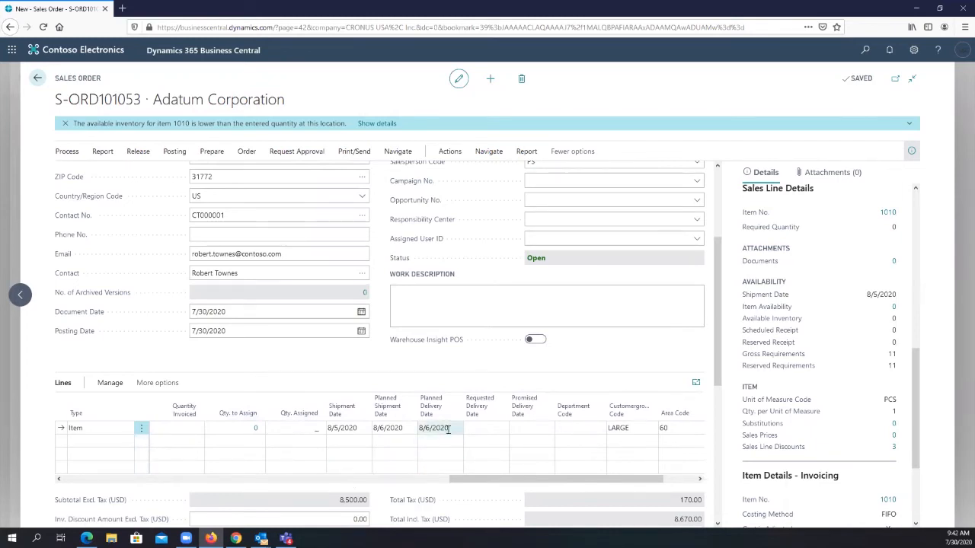
left_click(449, 428)
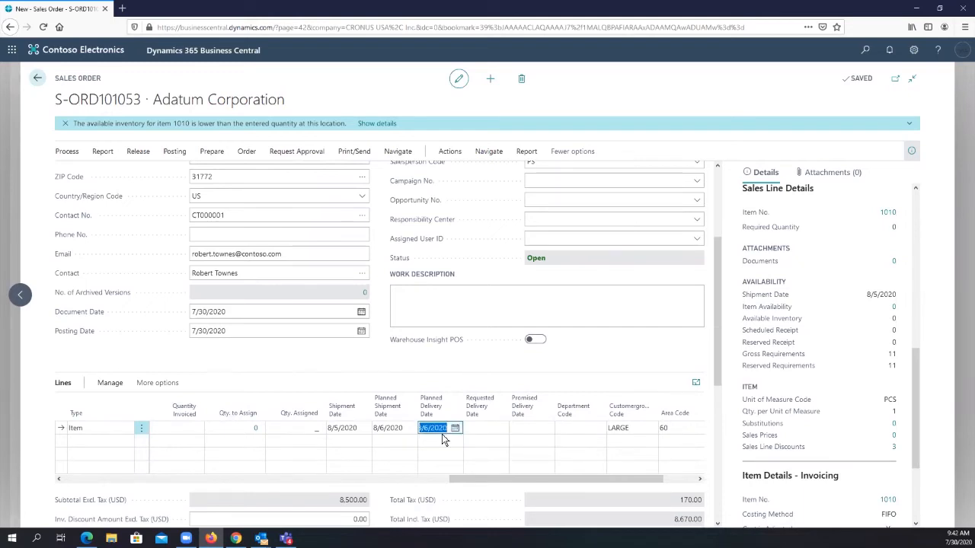
left_click(501, 366)
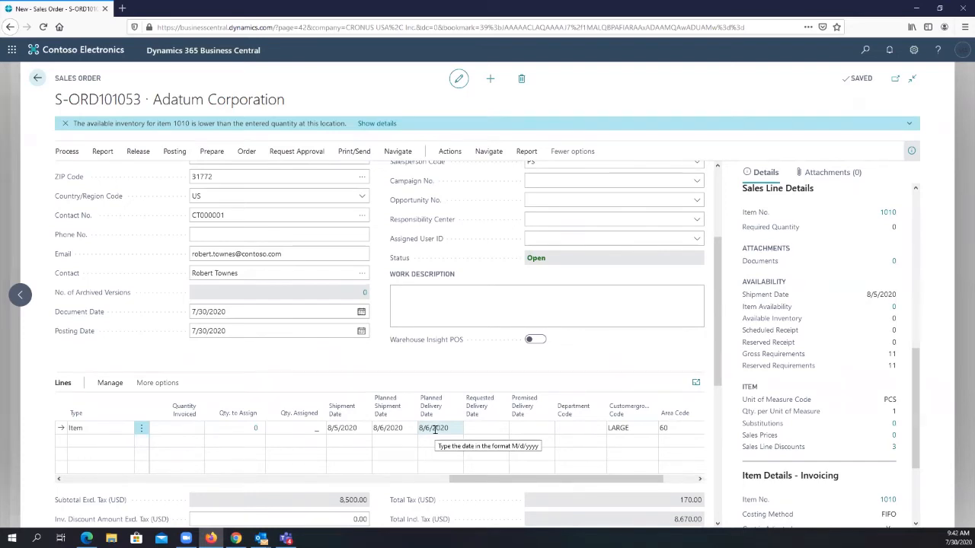
- Open the reservation entries behind the dishwasher line's Reserved Quantity to see what the reservation is drawn from
left_click_drag(488, 480, 85, 463)
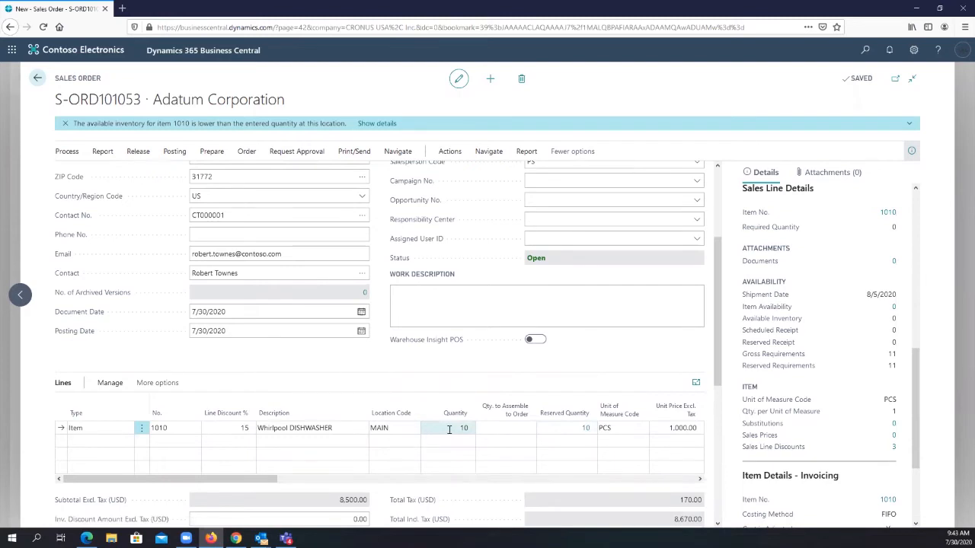
left_click(586, 431)
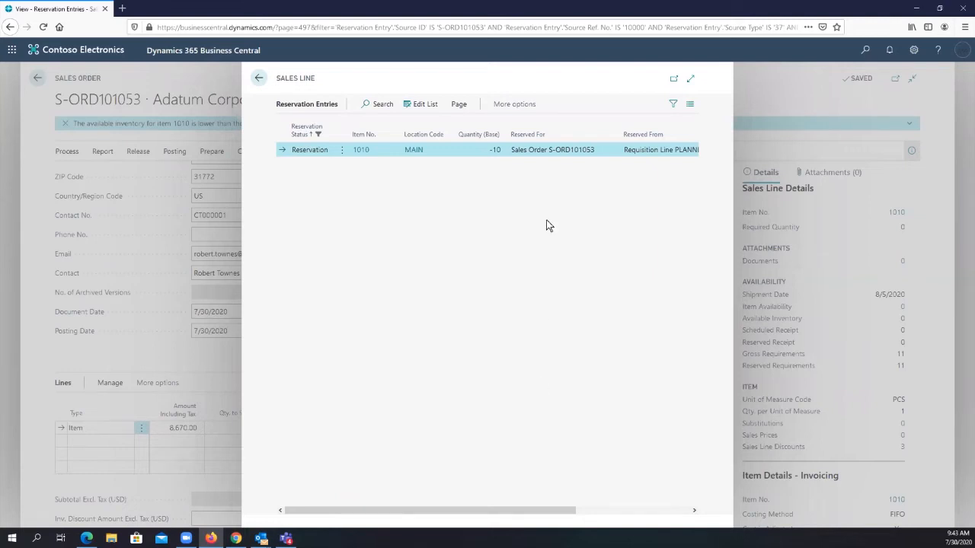
- Review the Reserved For and Reserved From details of the dishwasher's reservation entry, and return to the sales order
left_click_drag(448, 512, 645, 484)
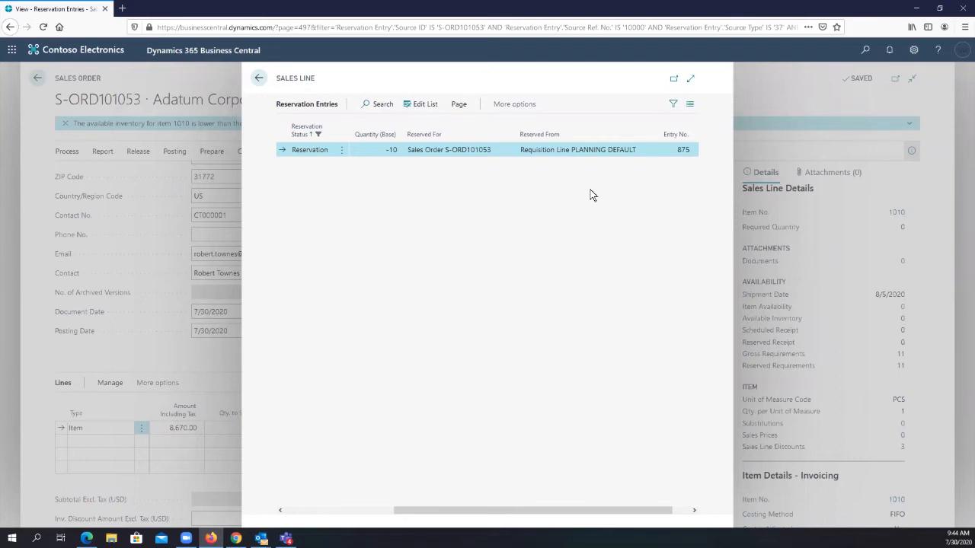
left_click_drag(479, 518, 368, 514)
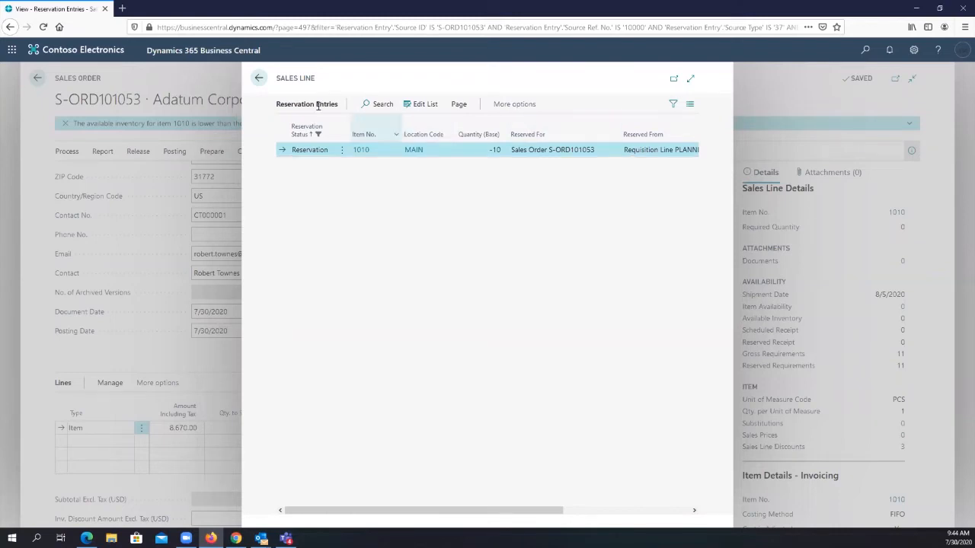
left_click(261, 79)
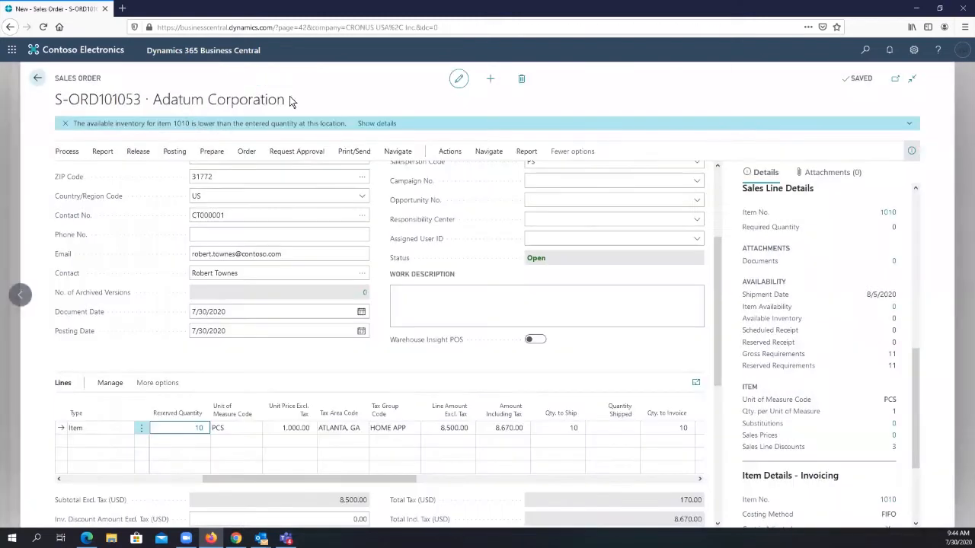
- Search for "requisition" and open the Requisition Worksheets page
left_click(865, 50)
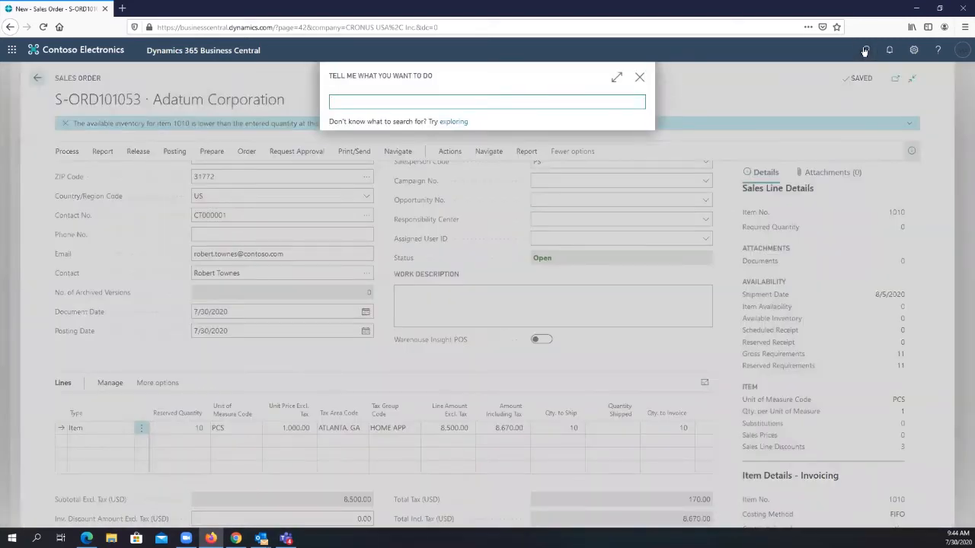
type("po")
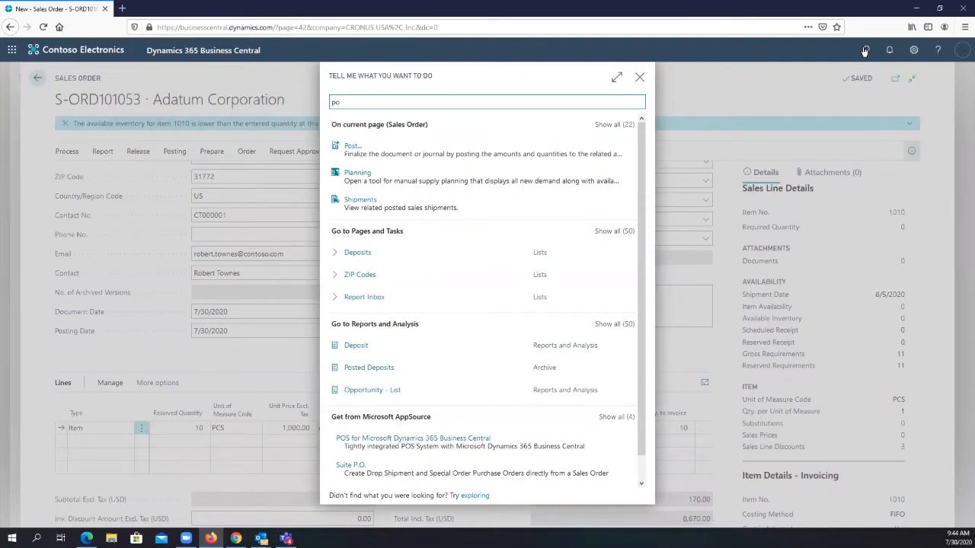
key("BackSpace")
key("BackSpace")
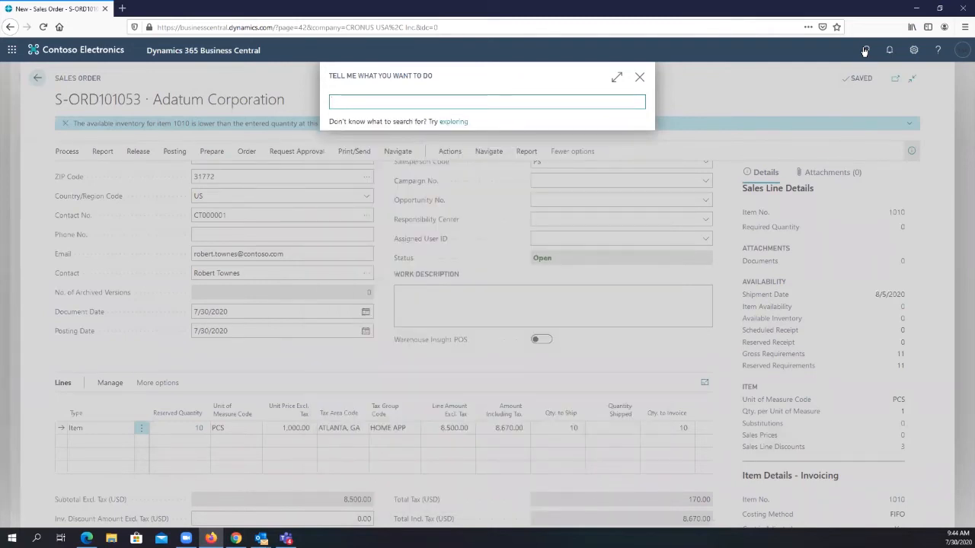
type("requi")
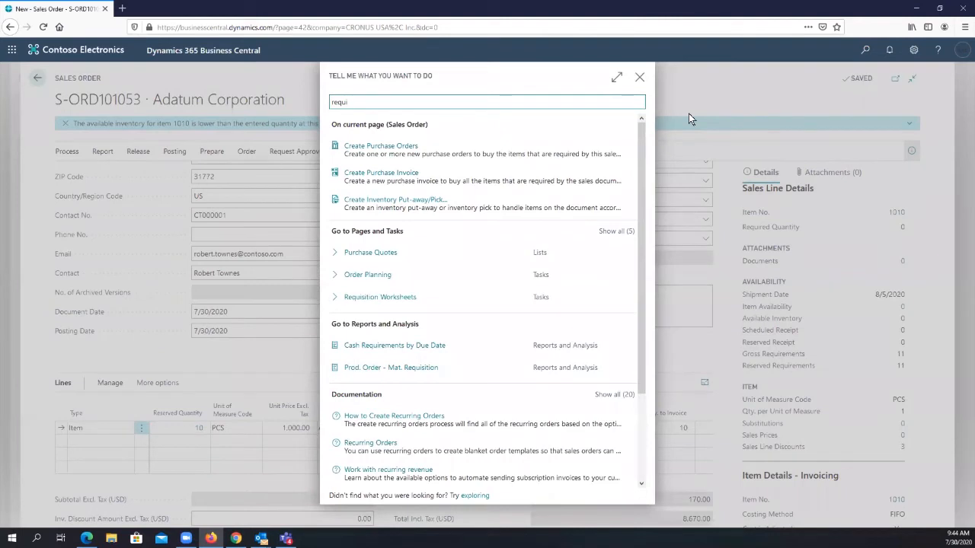
type("sition")
left_click(404, 149)
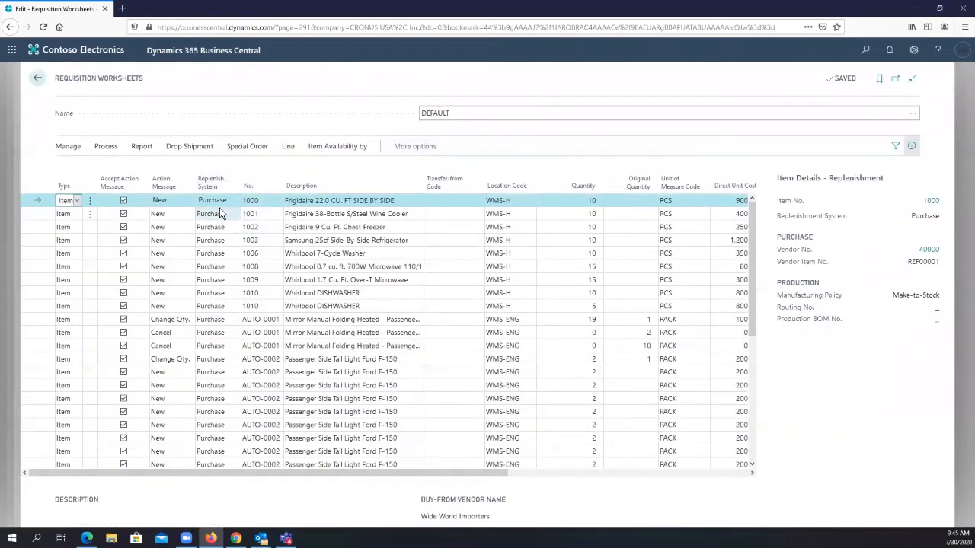
- Examine the action messages on the Whirlpool dishwasher and Mirror Manual Folding Heated lines, including the list of available action messages
left_click(170, 296)
left_click(318, 294)
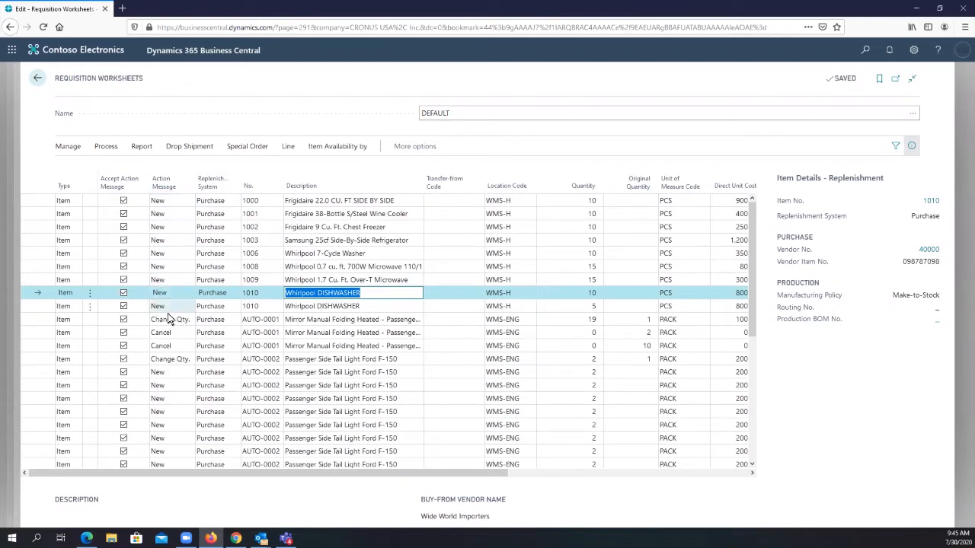
left_click(166, 321)
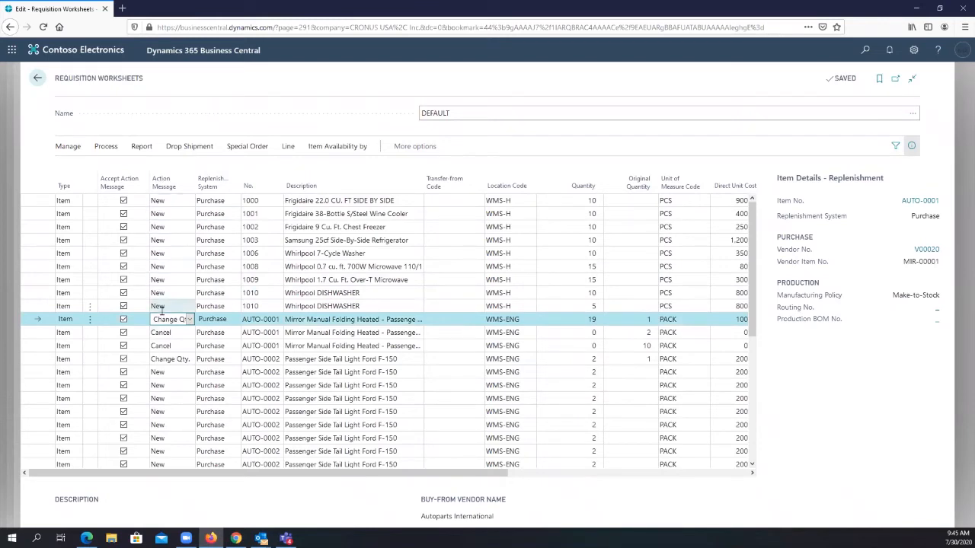
left_click(172, 335)
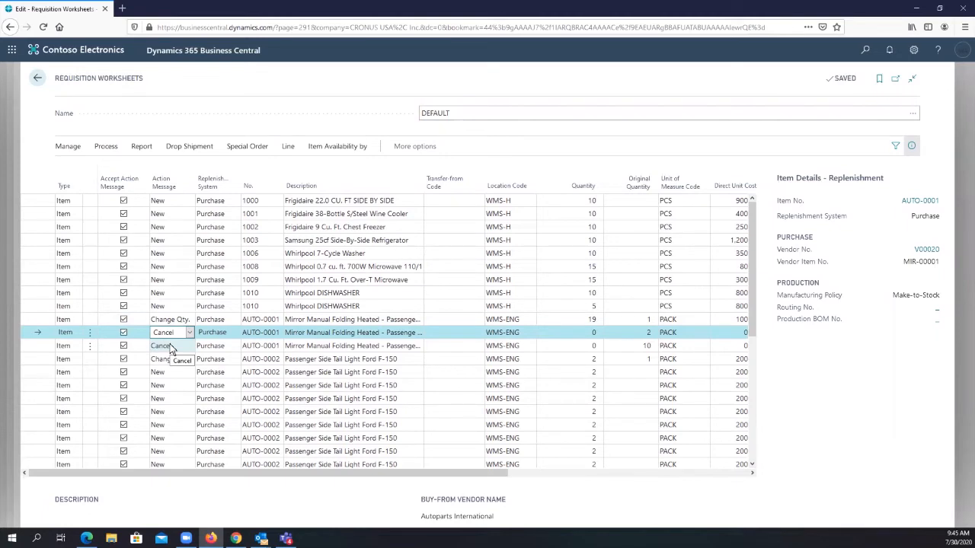
left_click(172, 347)
left_click(190, 332)
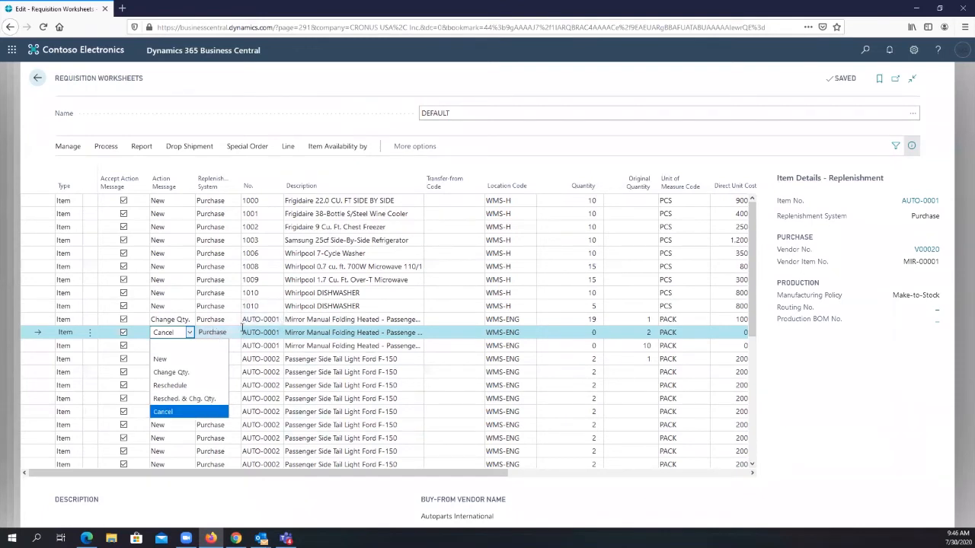
- Check the quantities, vendor number and due dates on the two Whirlpool dishwasher worksheet lines
left_click(310, 298)
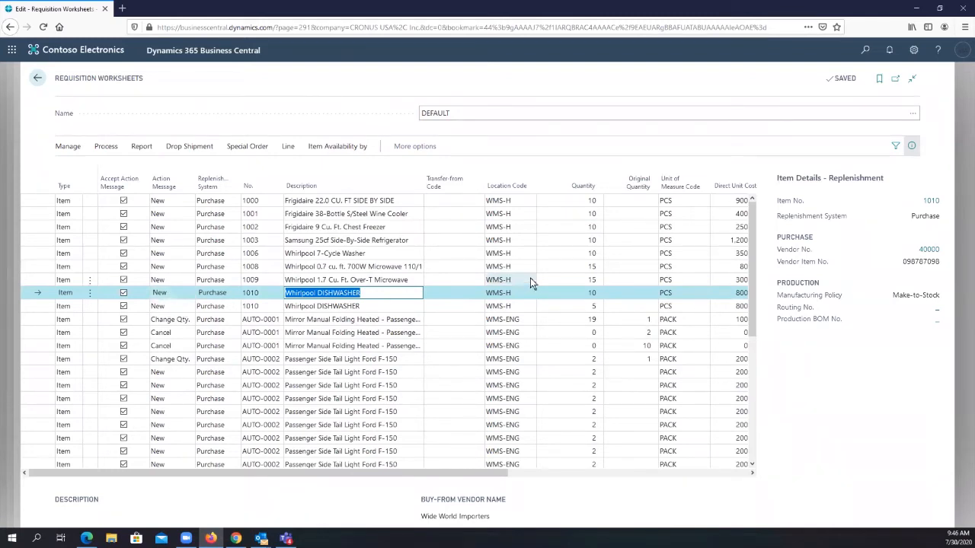
left_click(571, 294)
left_click(574, 305)
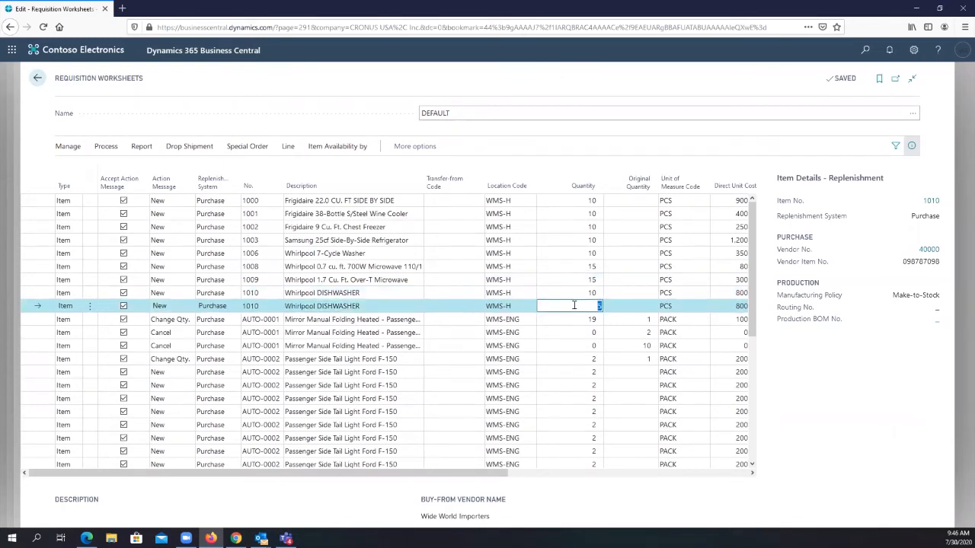
left_click_drag(518, 473, 718, 451)
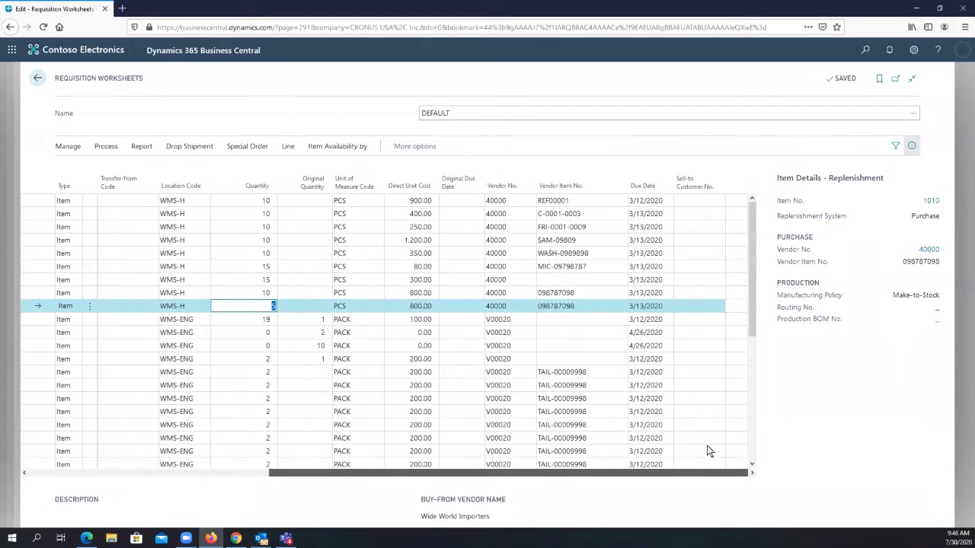
left_click(517, 306)
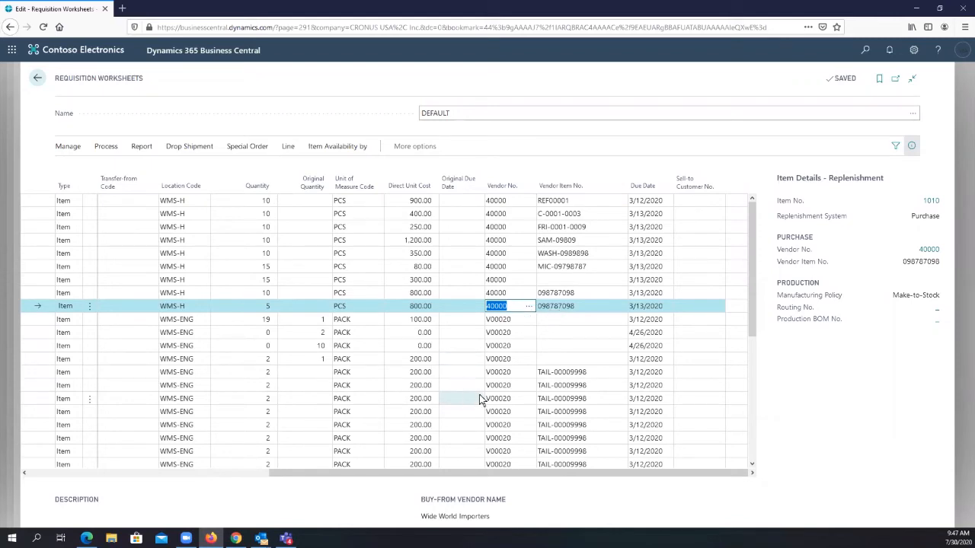
left_click(529, 308)
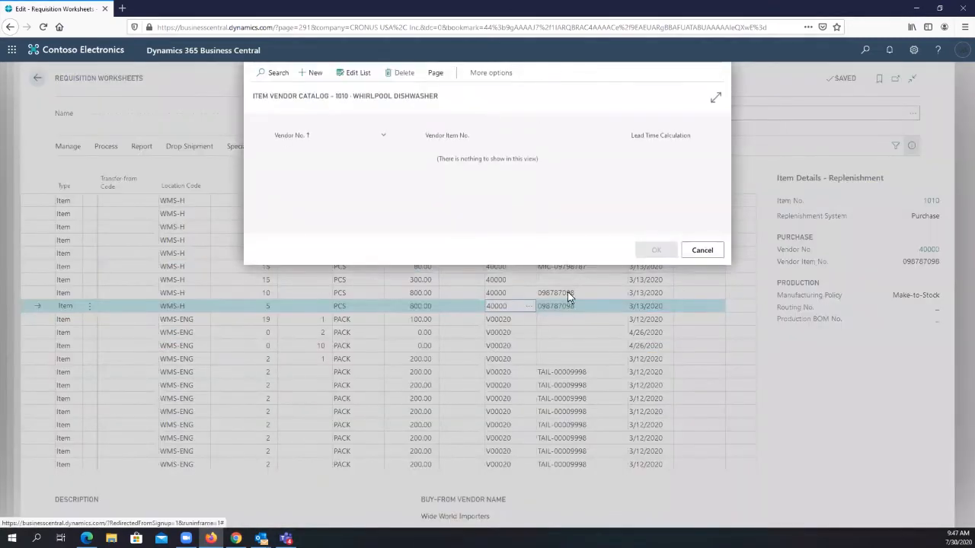
left_click(701, 251)
left_click(527, 308)
left_click(355, 73)
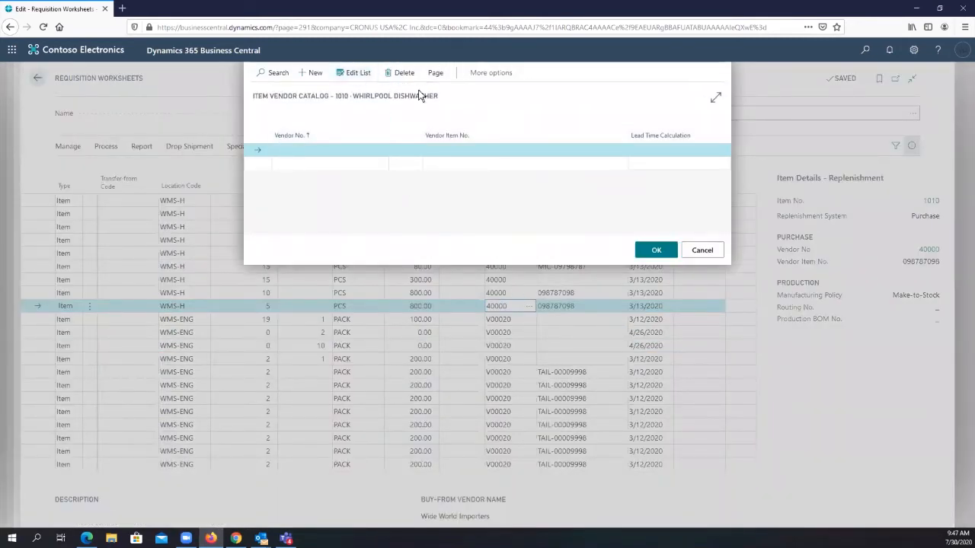
left_click(435, 73)
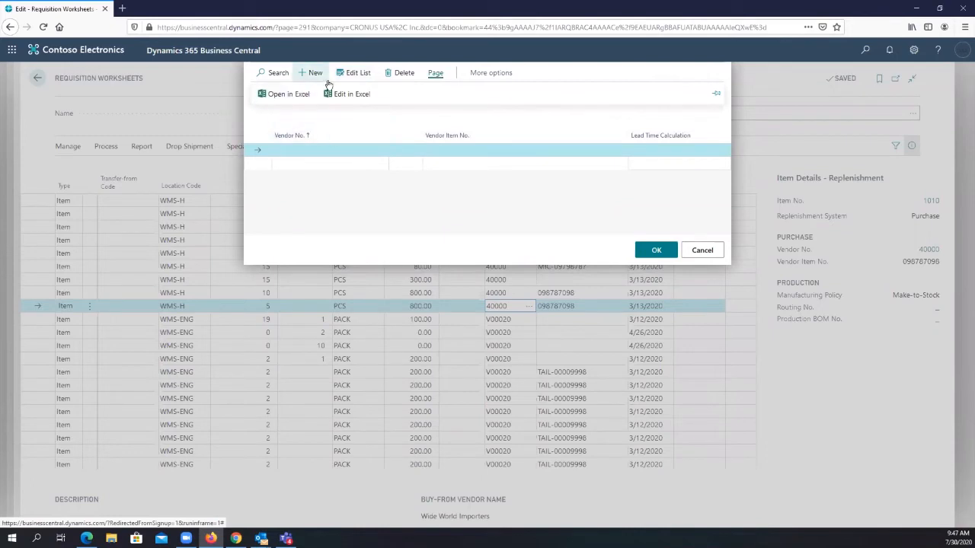
left_click(296, 151)
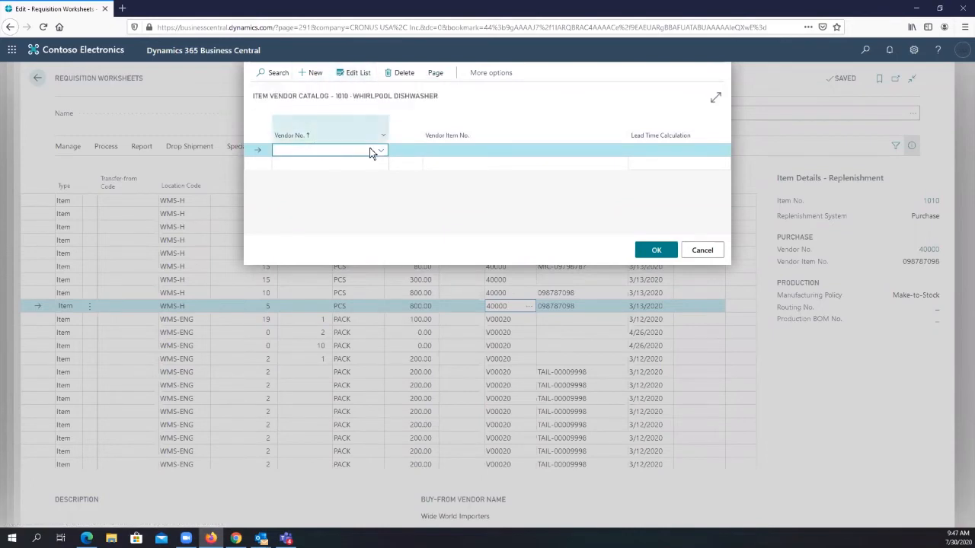
left_click(381, 150)
left_click(577, 114)
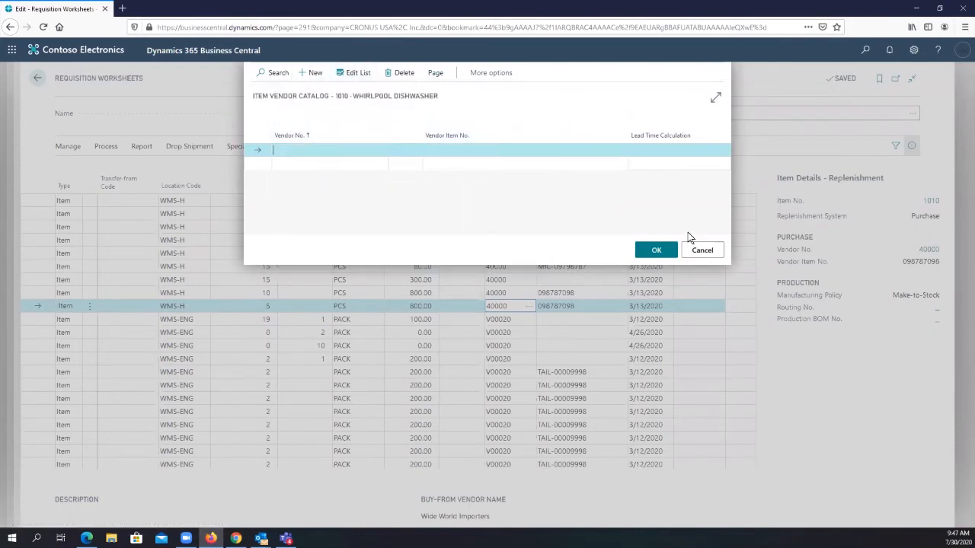
left_click(702, 251)
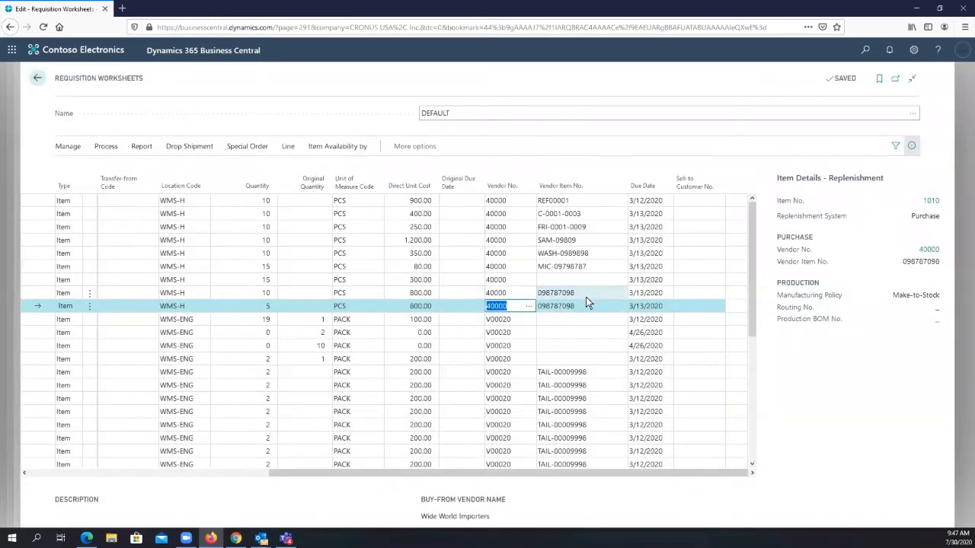
- Search for "vendors", open the Vendors list, and open the vendor card of Wide World Importers
left_click(864, 52)
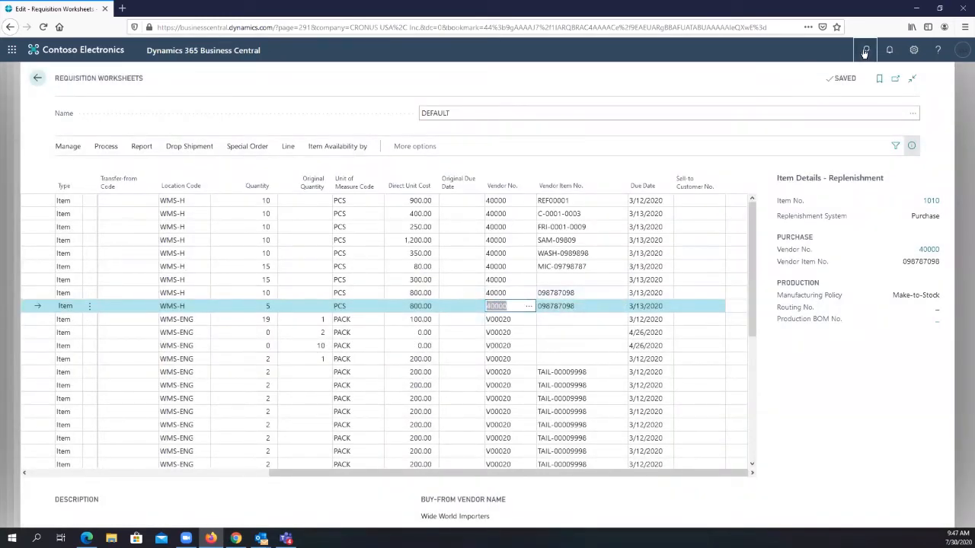
type("ven")
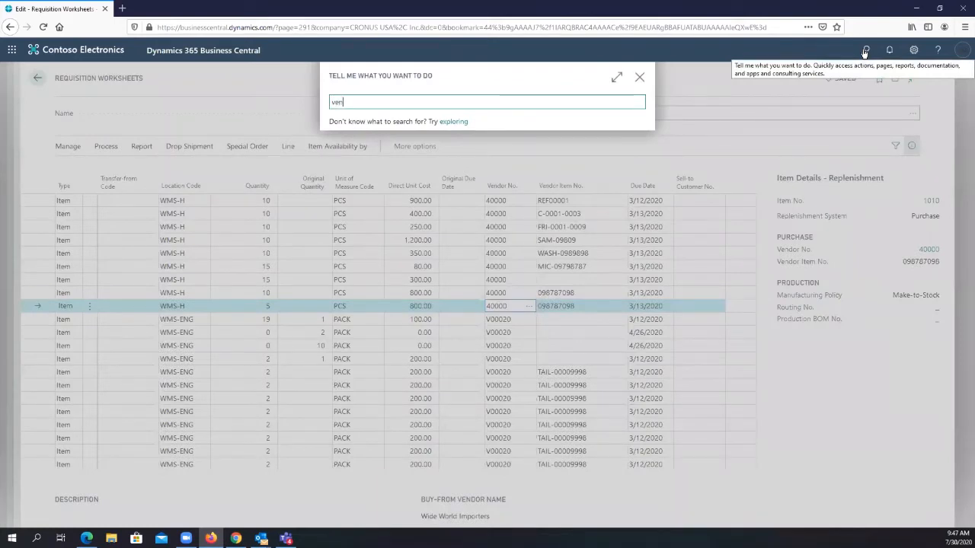
type("dors")
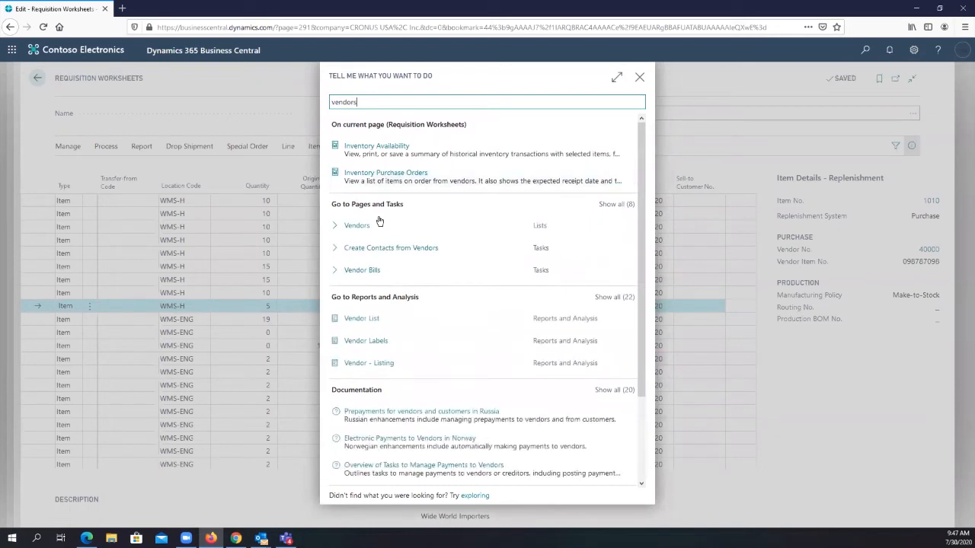
left_click(368, 230)
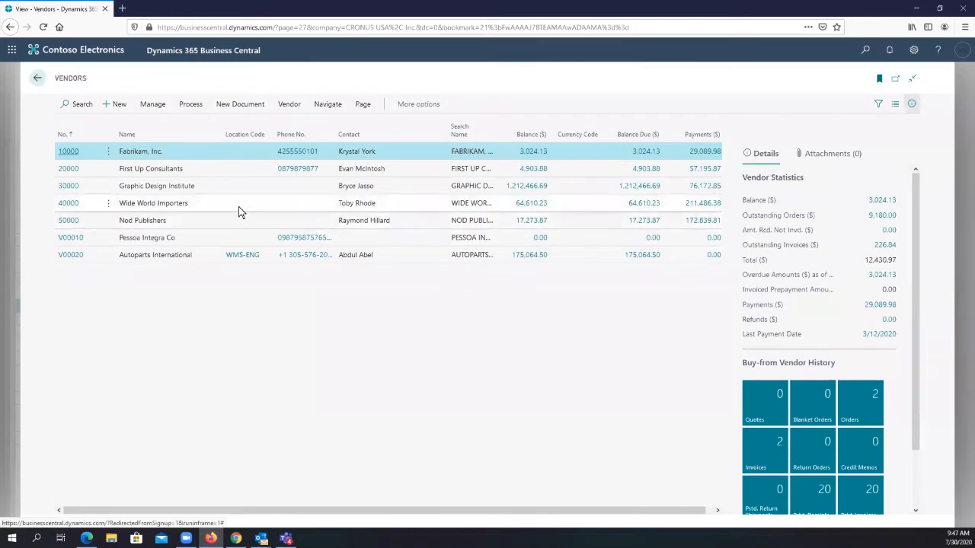
left_click(74, 205)
left_click(74, 205)
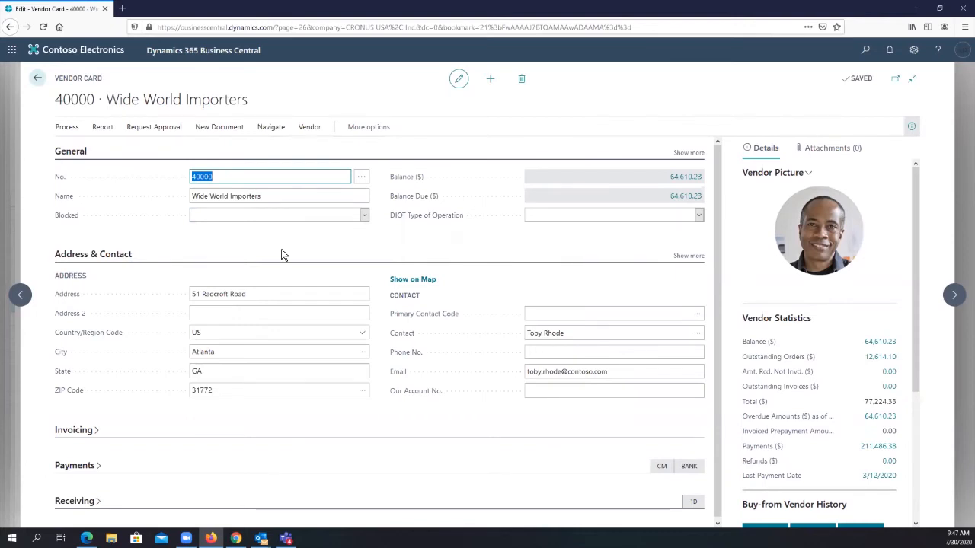
- Expand the Receiving section of the Wide World Importers card and check its Lead Time Calculation
scroll(281, 255, "down", 1)
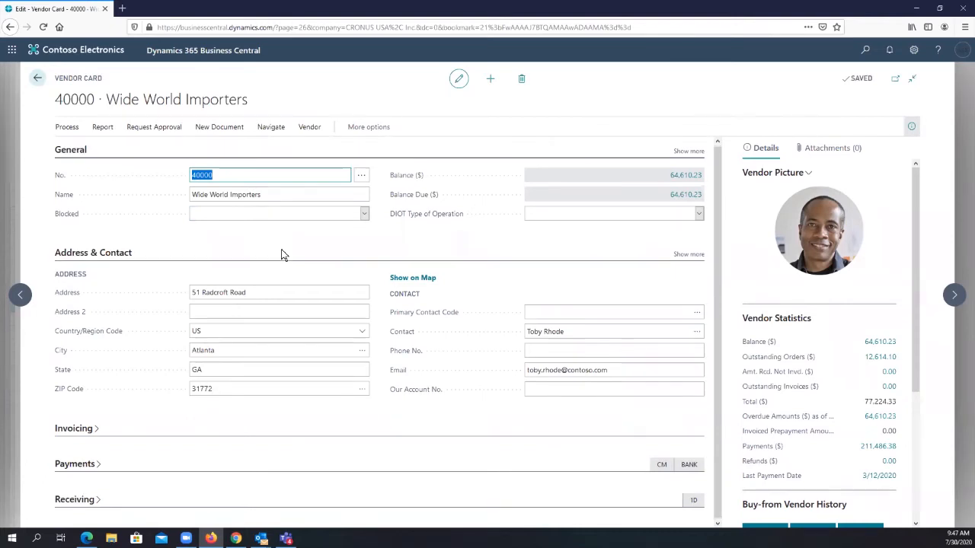
left_click(95, 498)
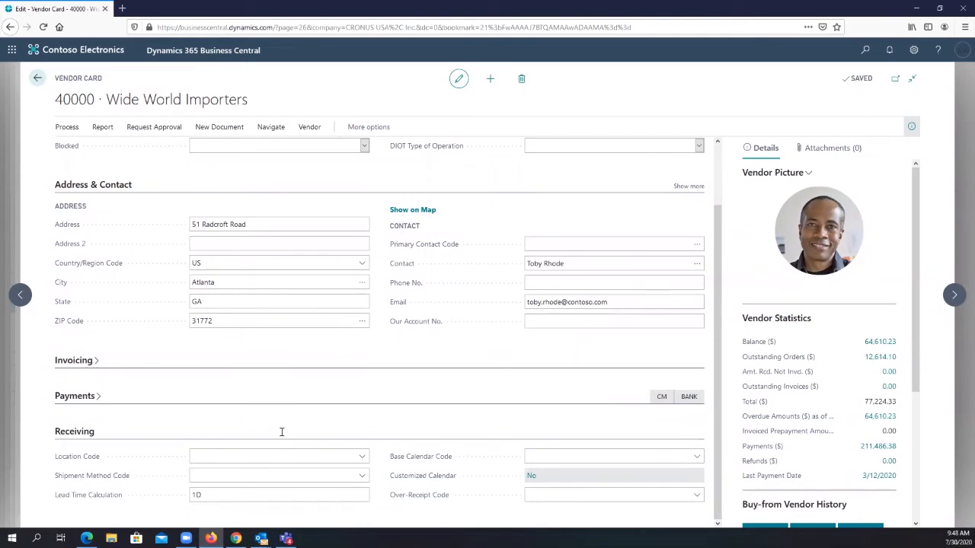
left_click(197, 498)
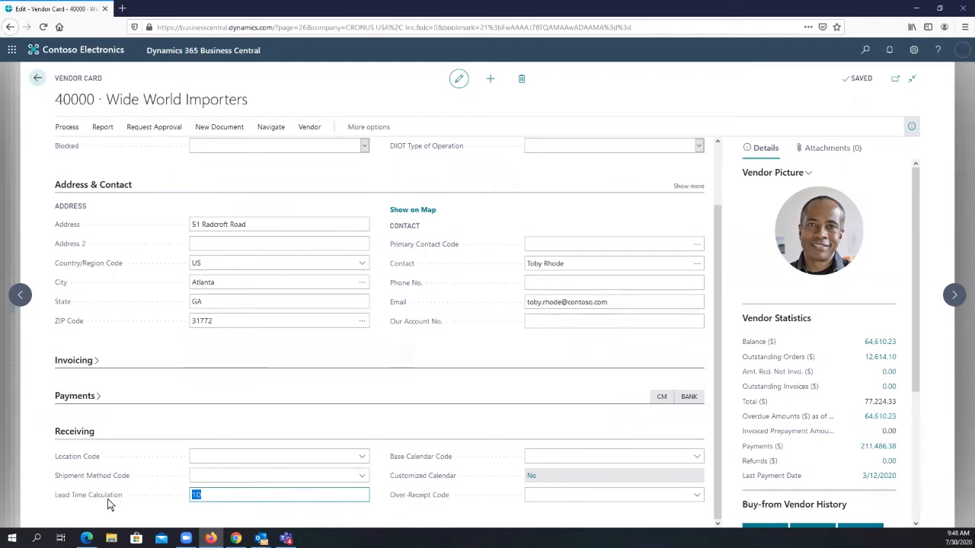
- Set the vendor's Shipment Method Code to DELIVERY and its Location Code to MAIN
left_click(364, 477)
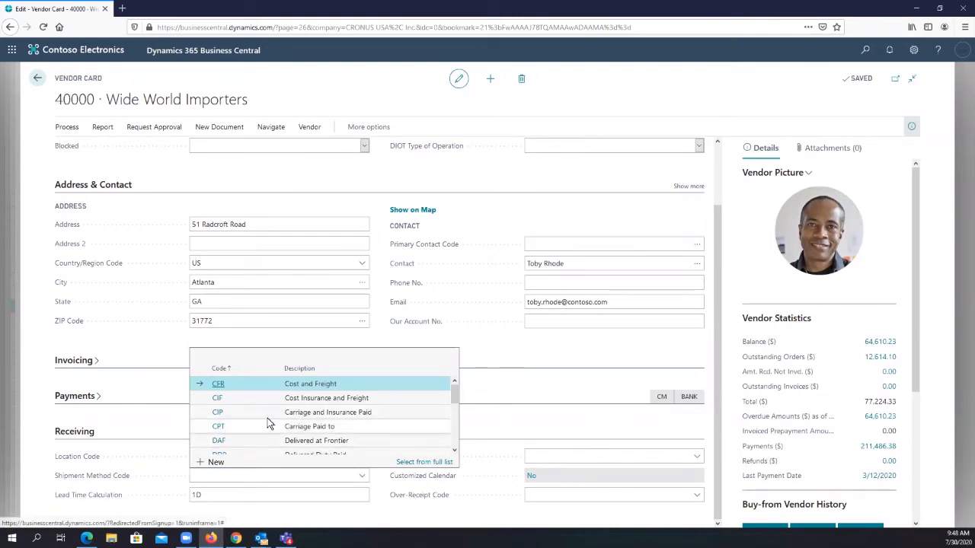
scroll(297, 415, "down", 2)
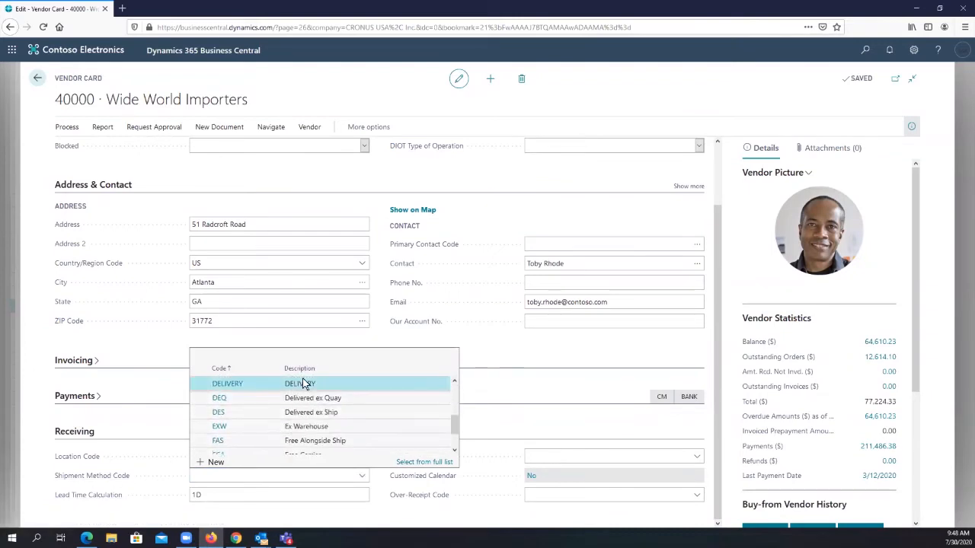
left_click(304, 381)
left_click(358, 457)
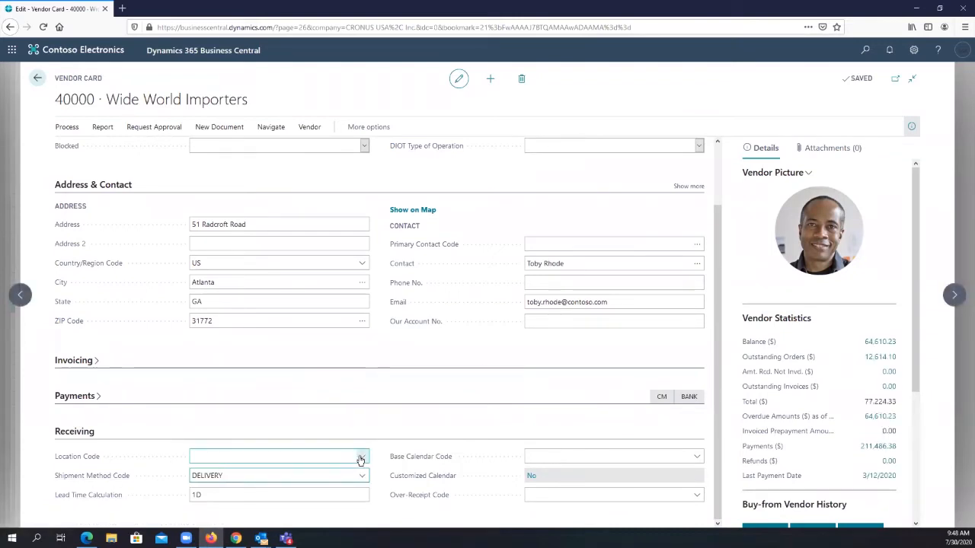
left_click(361, 457)
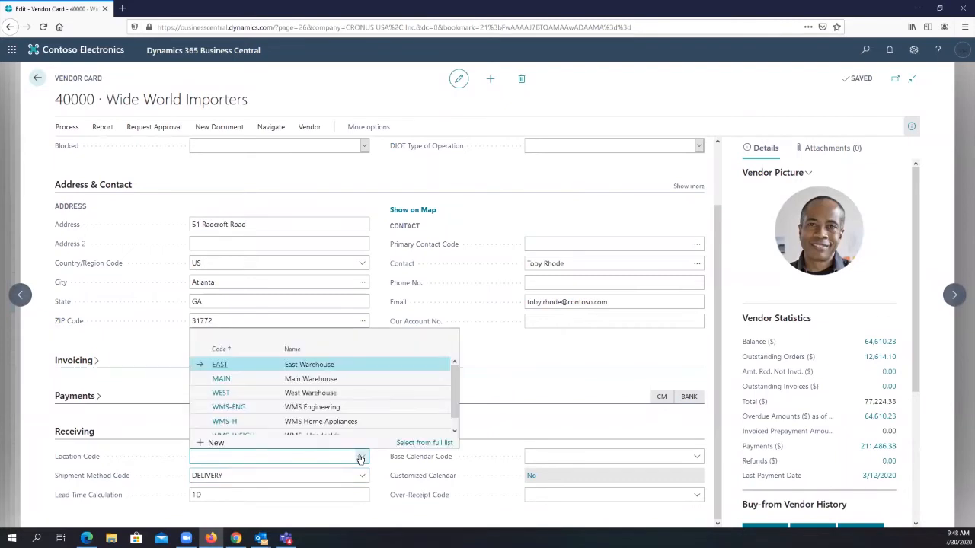
left_click(307, 383)
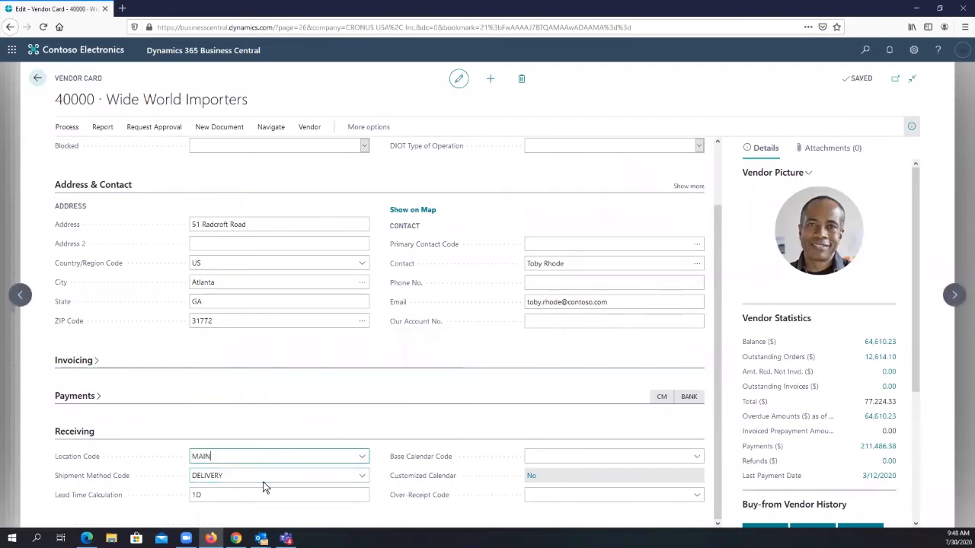
- Set the vendor's Base Calendar Code to BASE CALEN and review its Lead Time Calculation
left_click(699, 458)
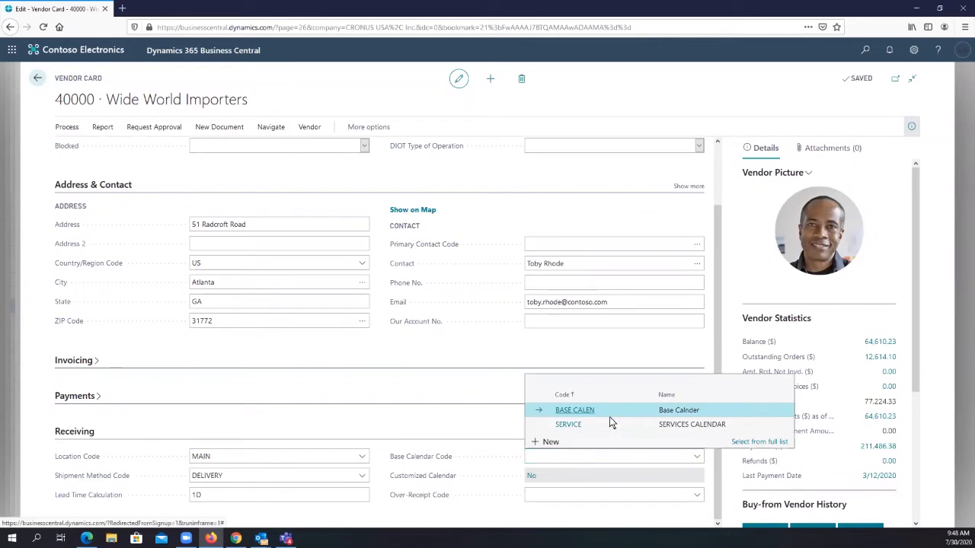
left_click(613, 410)
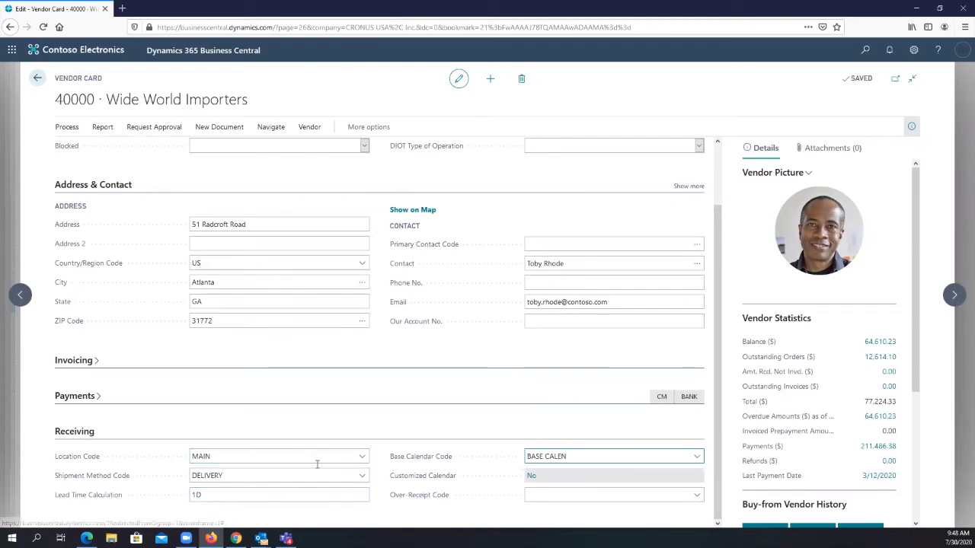
left_click(238, 494)
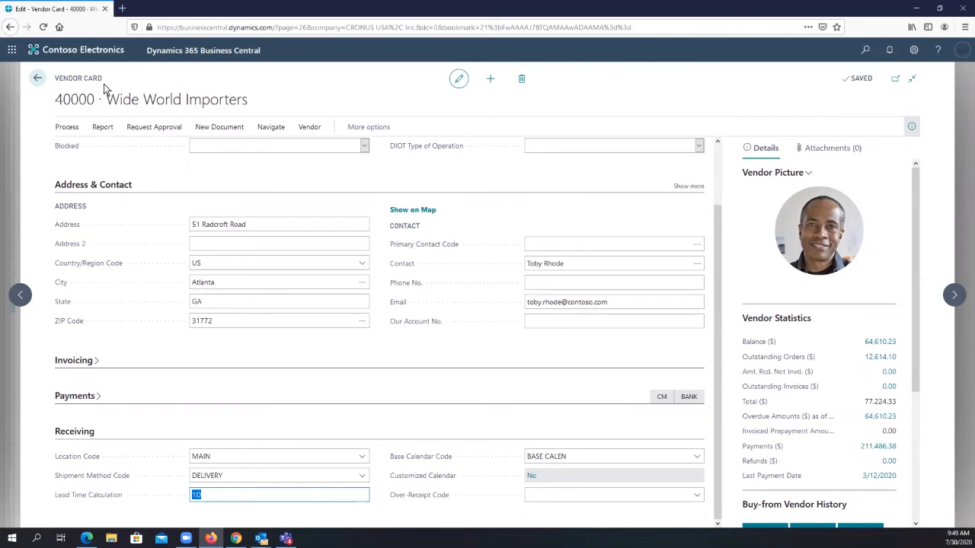
left_click_drag(243, 102, 43, 106)
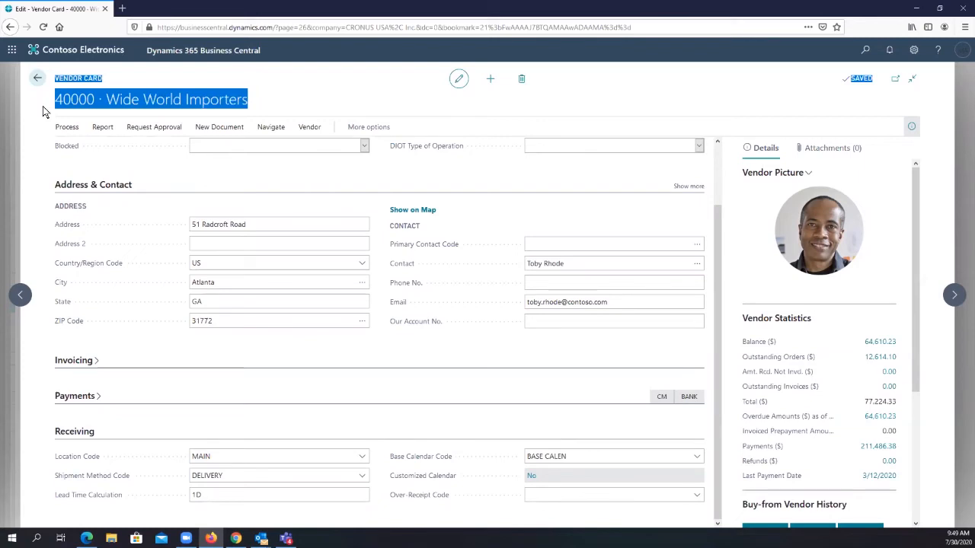
left_click(225, 493)
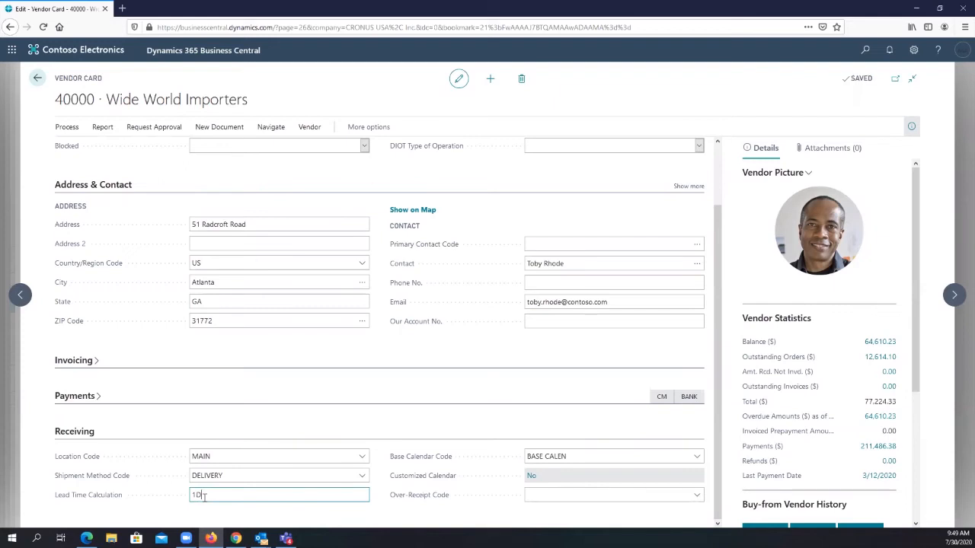
- Return to the requisition worksheet and open the item card of the Whirlpool dishwasher from its line's full item list
left_click(38, 78)
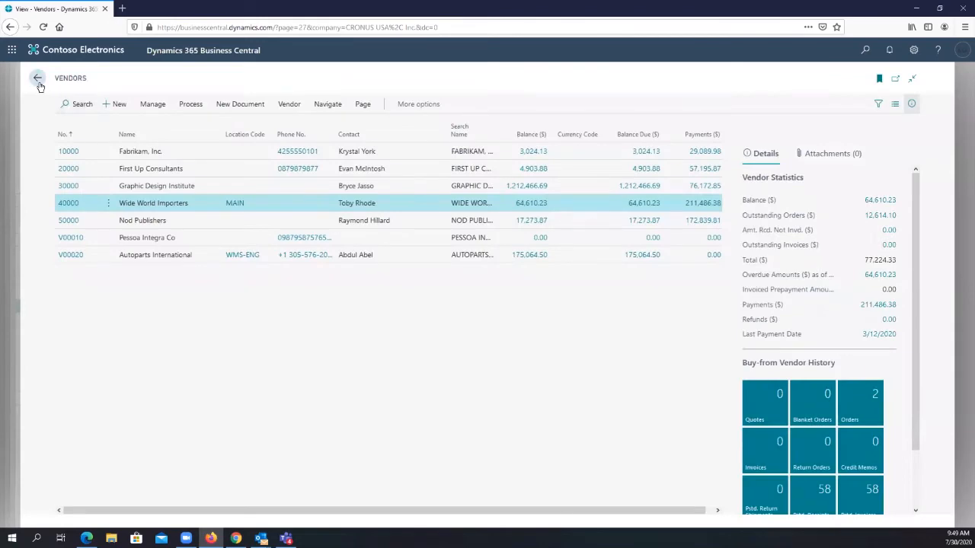
left_click(37, 79)
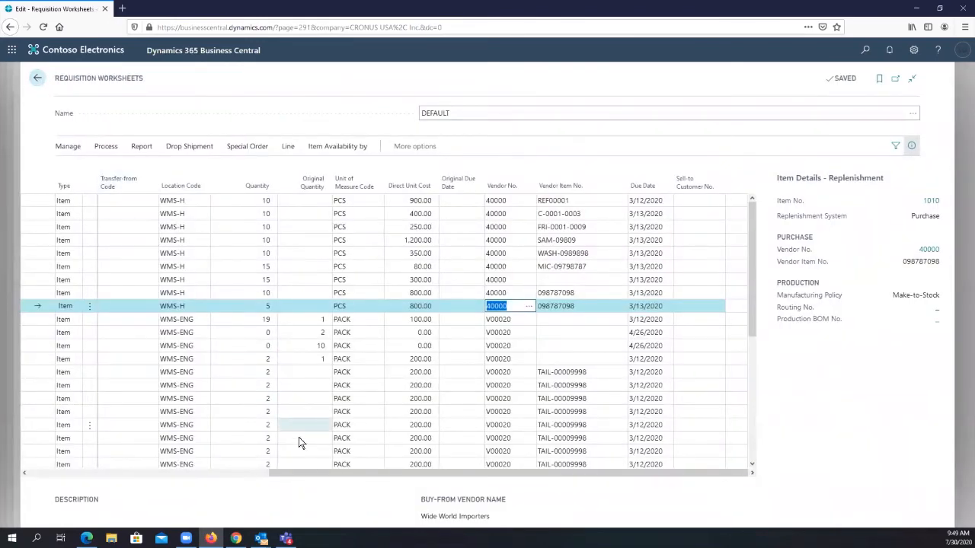
left_click_drag(301, 476, 7, 451)
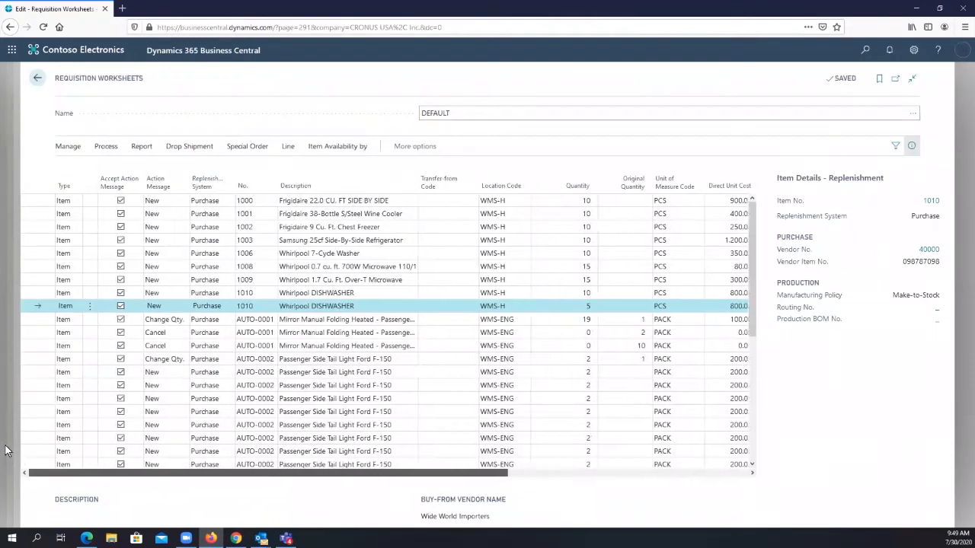
left_click(276, 306)
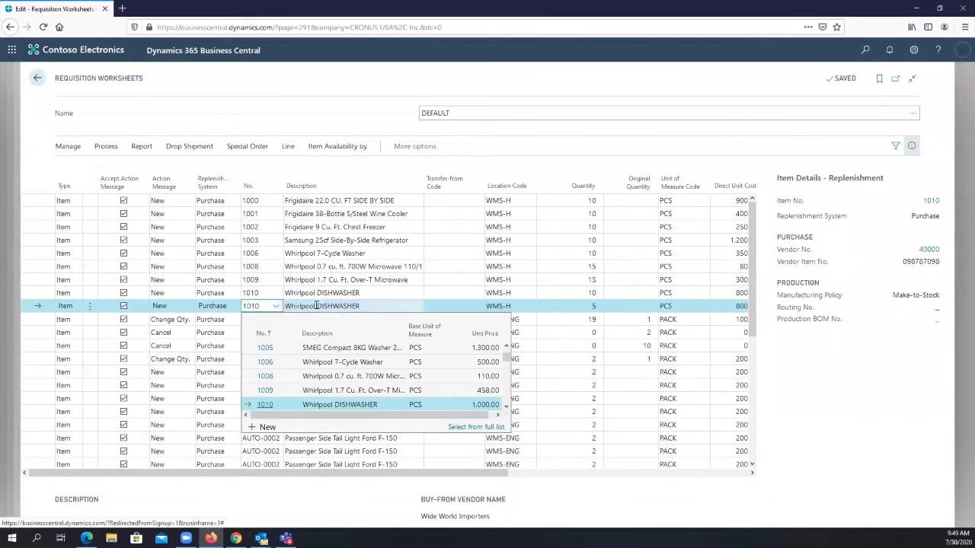
left_click(470, 429)
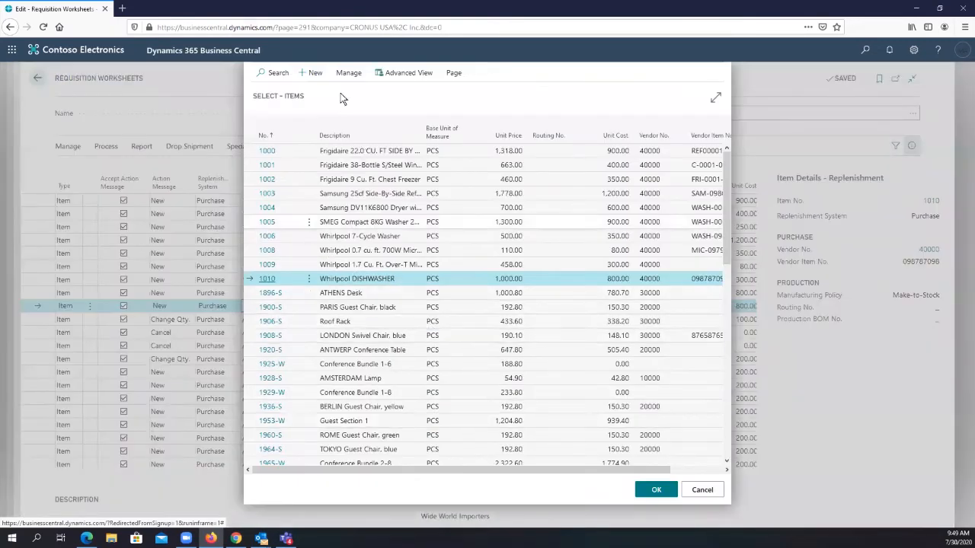
left_click(350, 74)
left_click(272, 95)
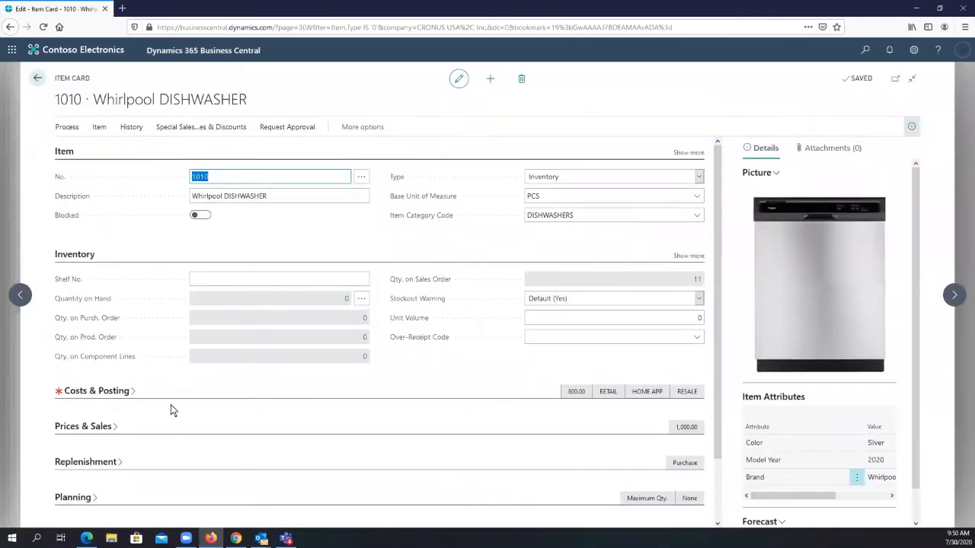
- Expand the Replenishment section of the dishwasher's item card and examine the options for the item's Type
left_click(121, 463)
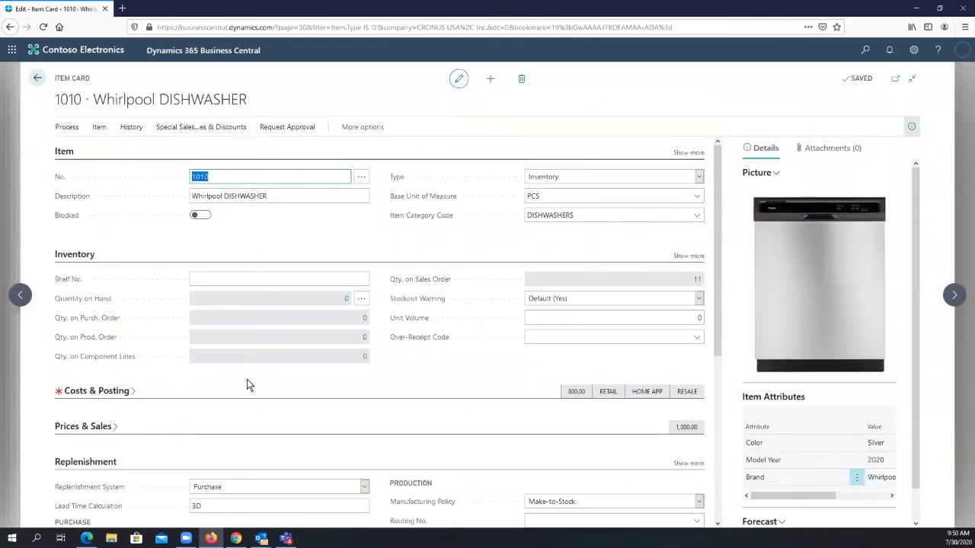
scroll(289, 356, "down", 1)
scroll(290, 357, "down", 5)
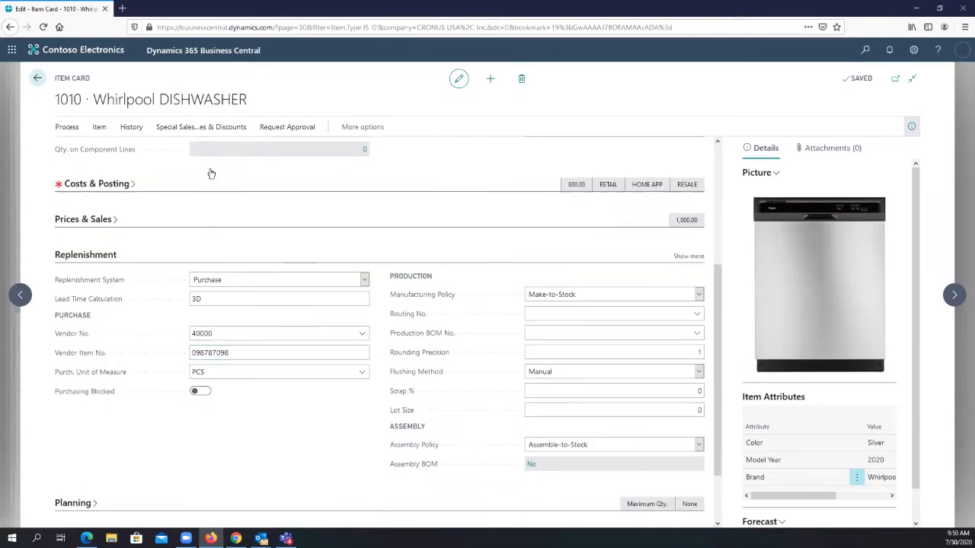
scroll(215, 159, "up", 6)
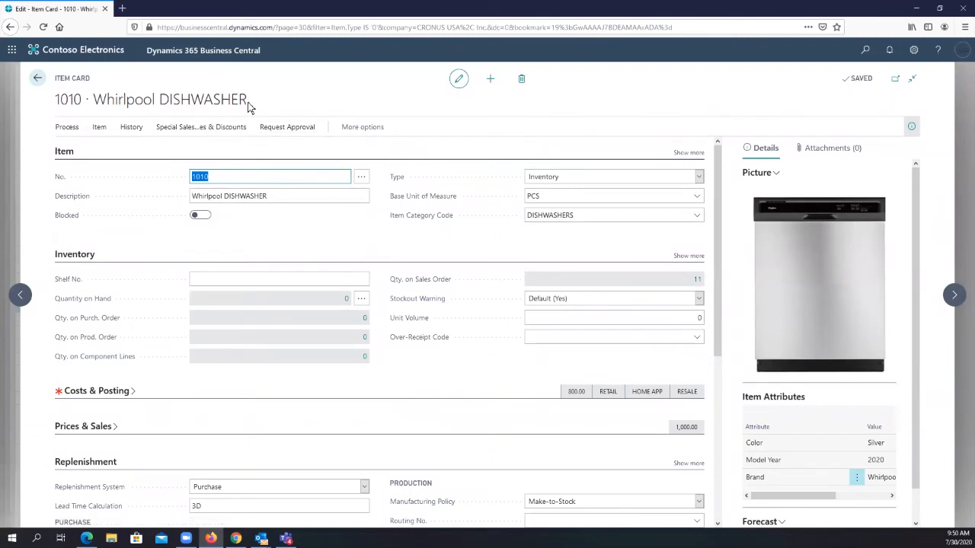
left_click_drag(247, 99, 55, 104)
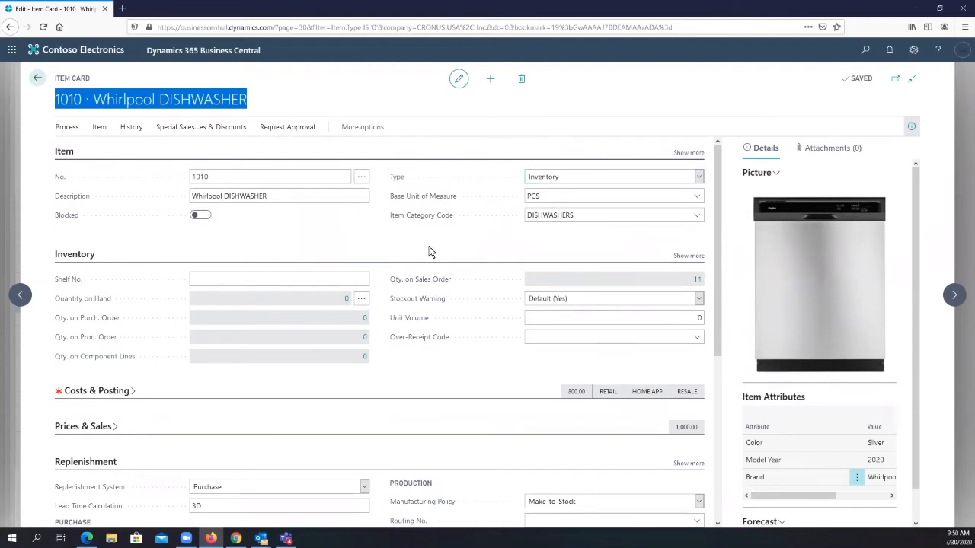
left_click(698, 177)
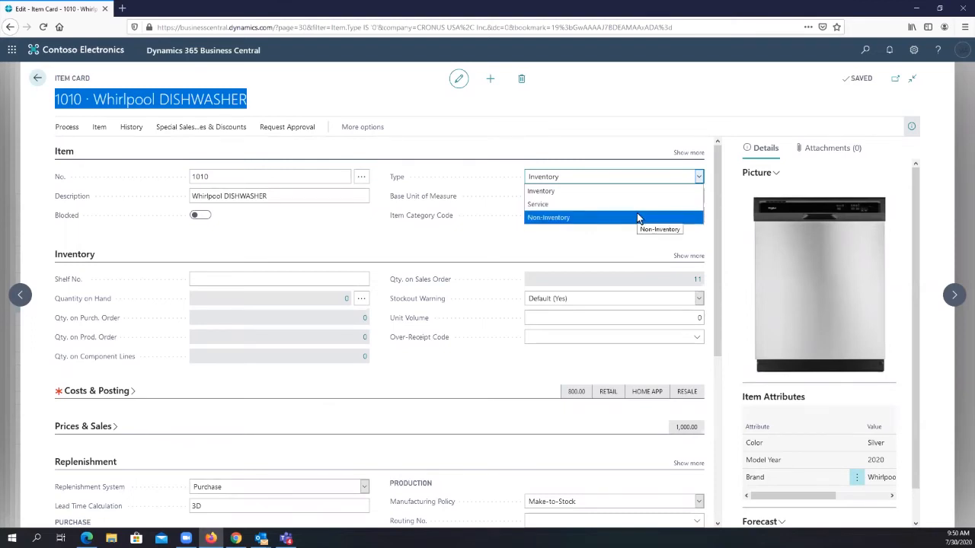
left_click(320, 215)
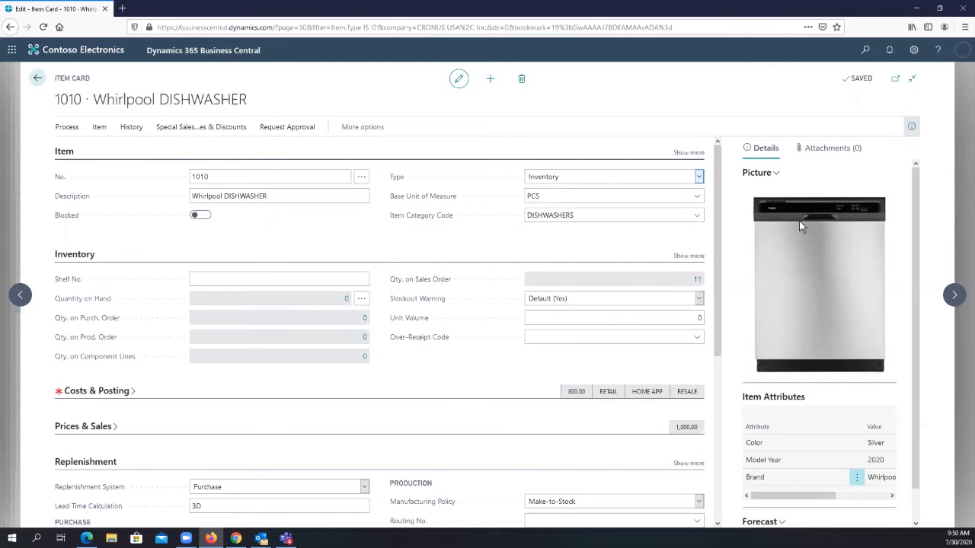
- Examine the dishwasher's Replenishment System options and its Lead Time Calculation in the Replenishment section
scroll(804, 221, "down", 1)
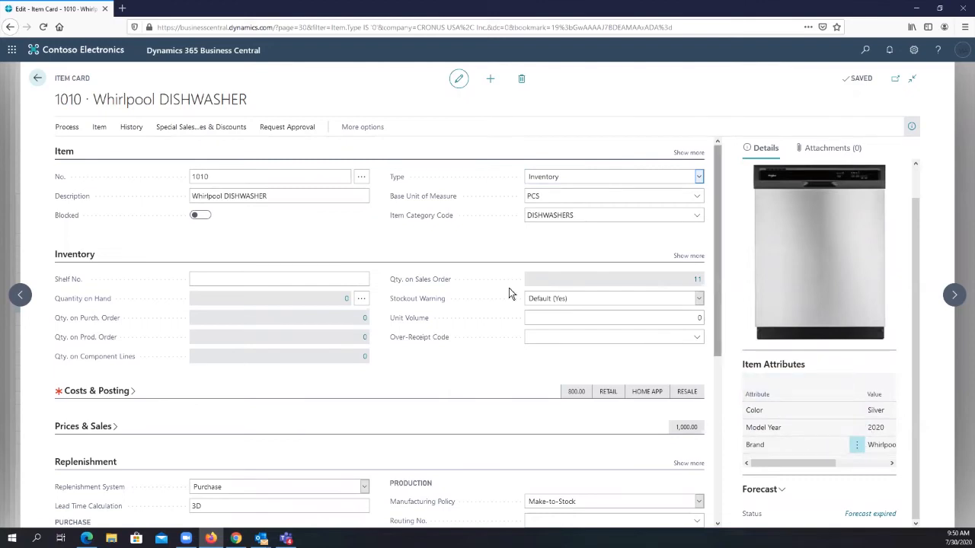
scroll(409, 284, "down", 2)
scroll(409, 284, "down", 2)
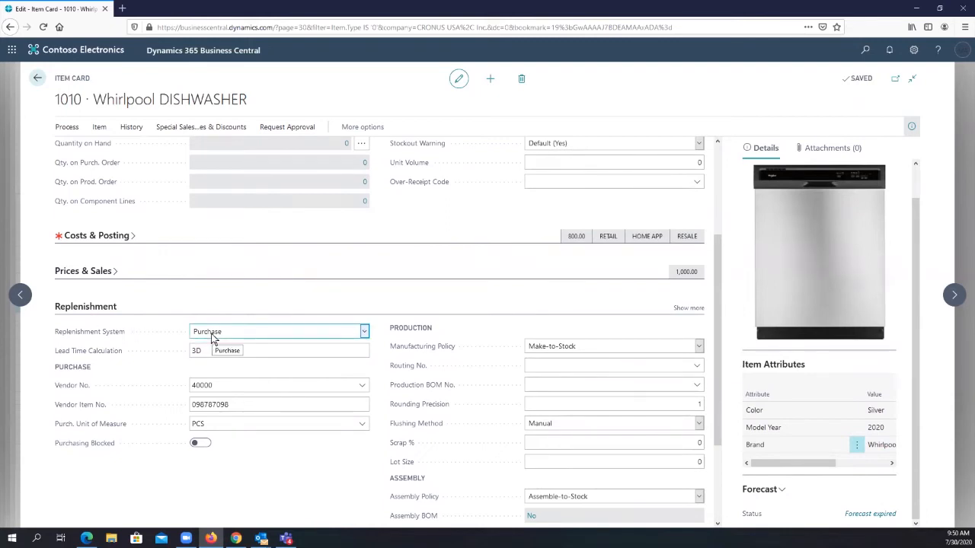
left_click(365, 335)
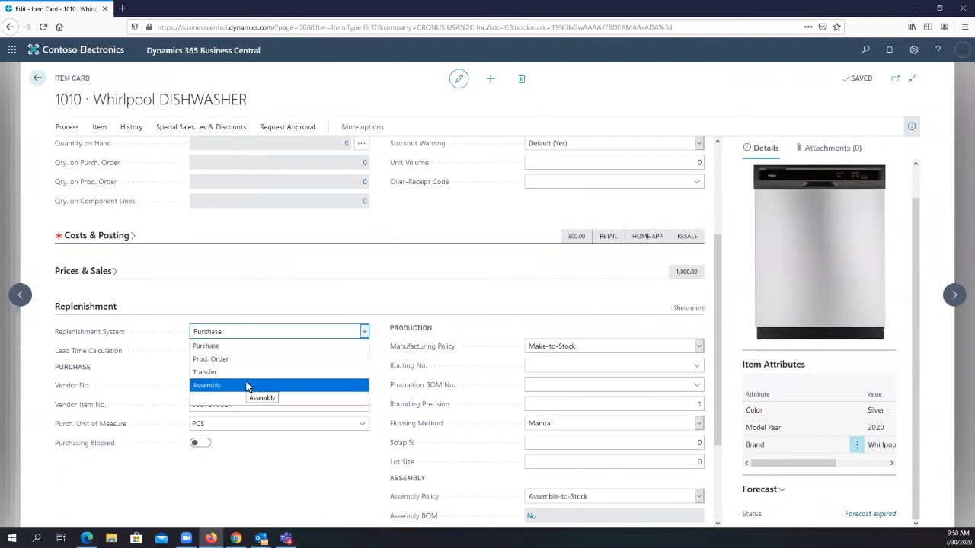
left_click(381, 344)
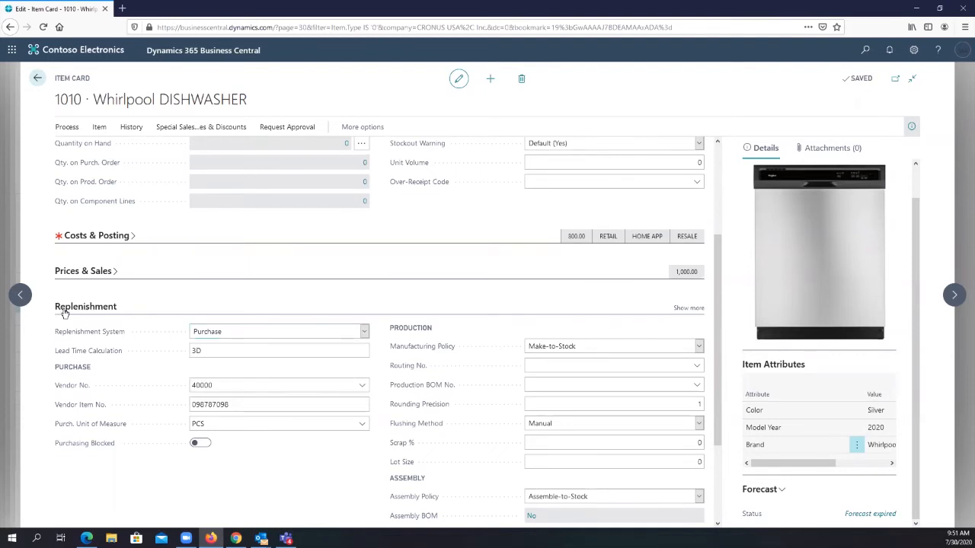
left_click(199, 350)
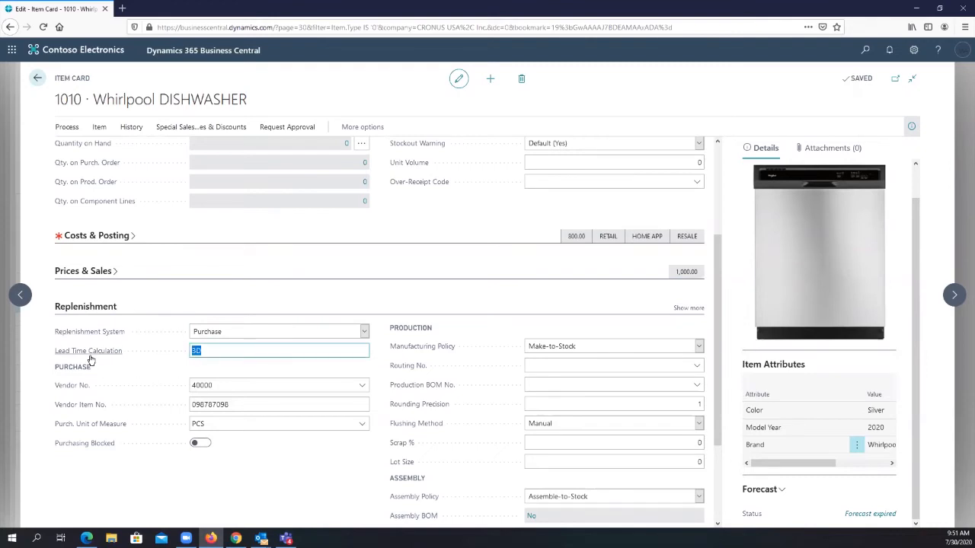
- Leave the item card, item selection, requisition worksheet and sales order, returning to the Sales Orders list
mouse_move(90, 358)
left_click(38, 79)
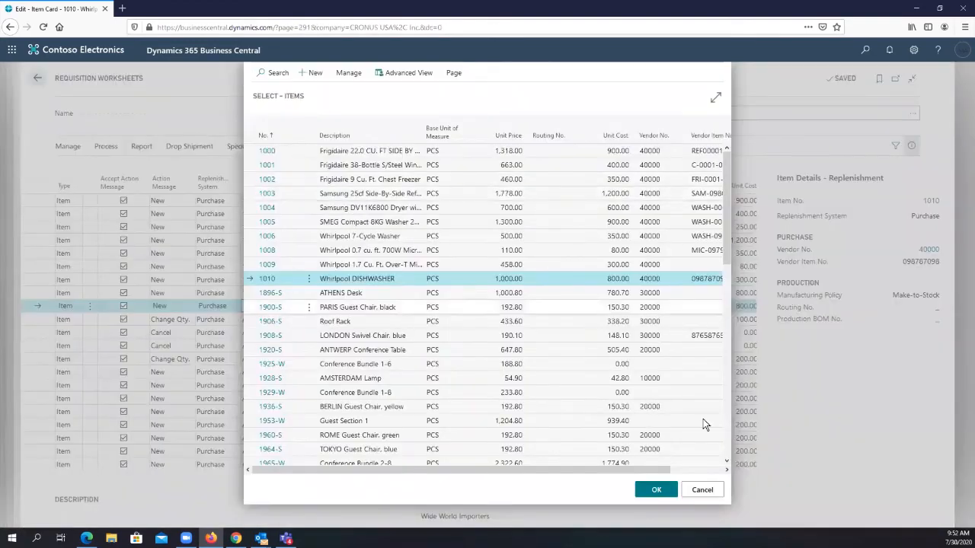
left_click(703, 491)
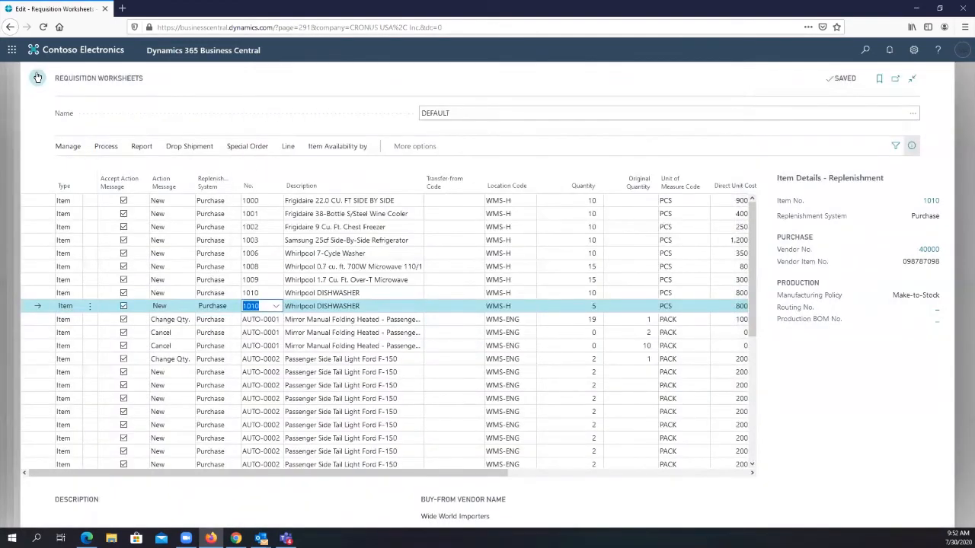
left_click(38, 78)
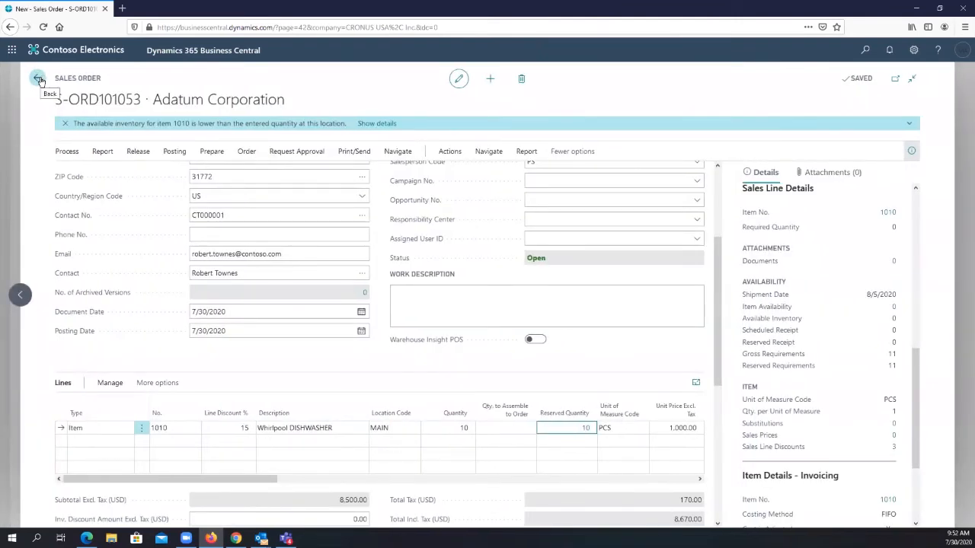
left_click(38, 79)
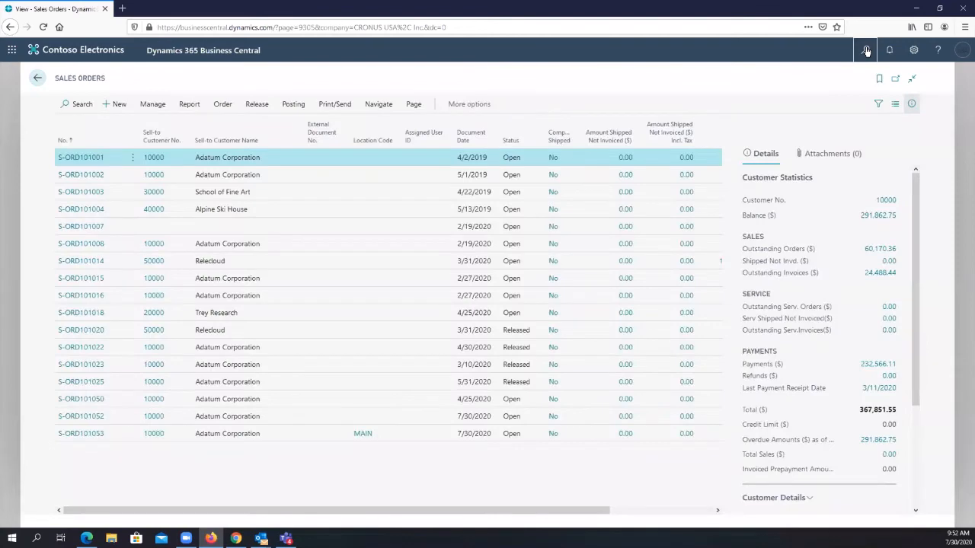
- Search for "purchase" and open the Purchase Orders list
left_click(866, 51)
type("purchase")
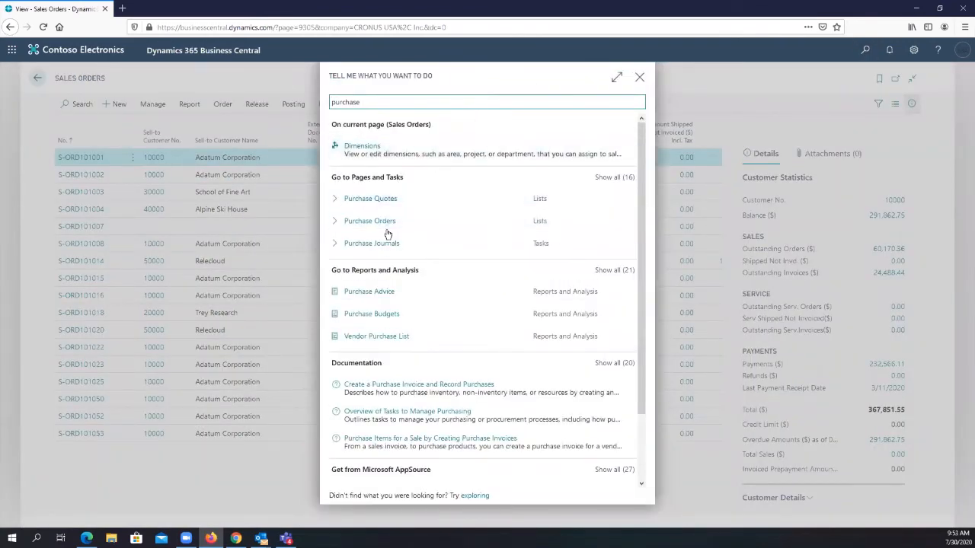
left_click(378, 225)
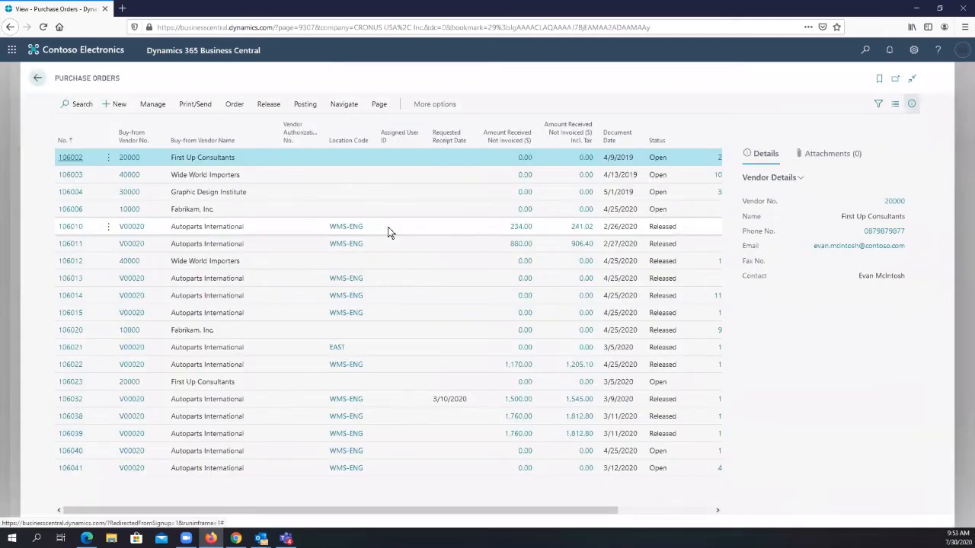
- Create a new purchase order for vendor Wide World Importers with Vendor Invoice No. 879877987
left_click(115, 105)
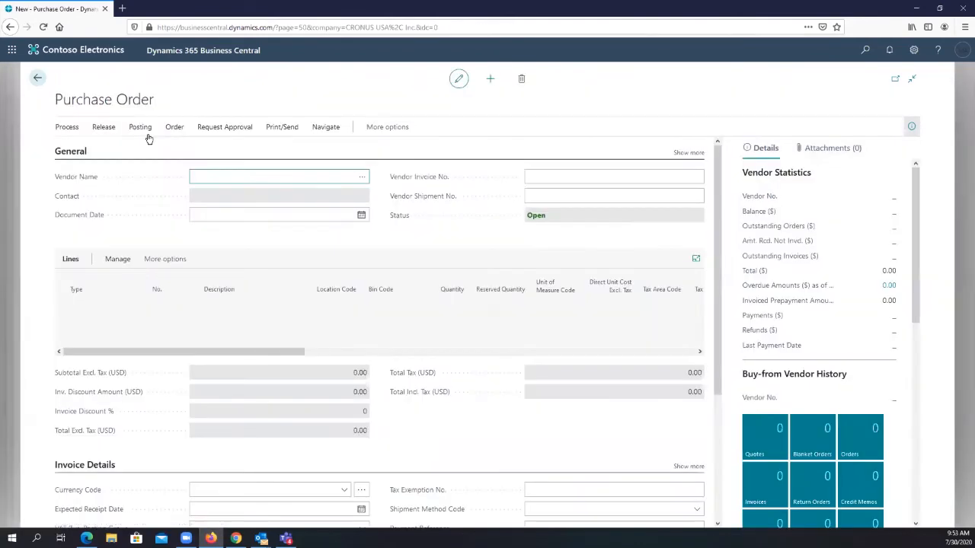
left_click(362, 180)
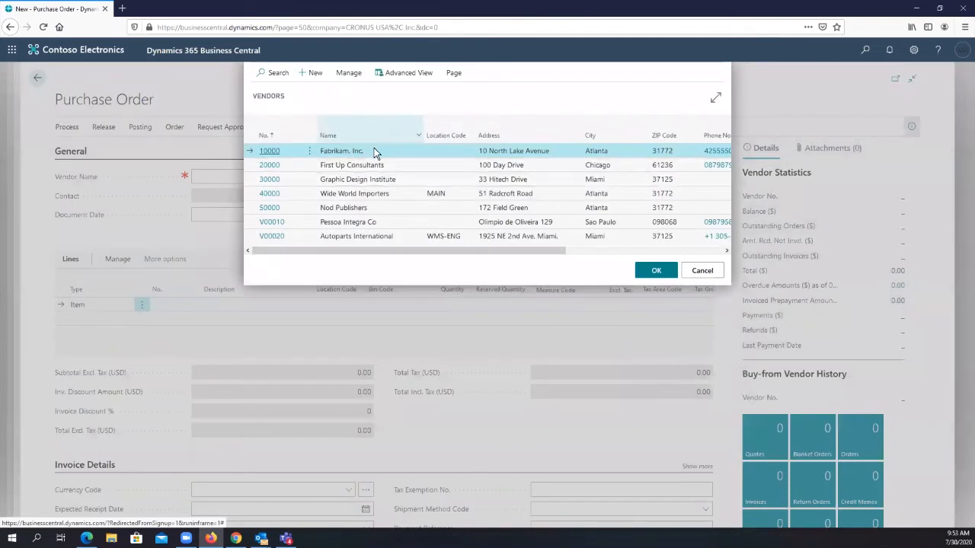
left_click(346, 194)
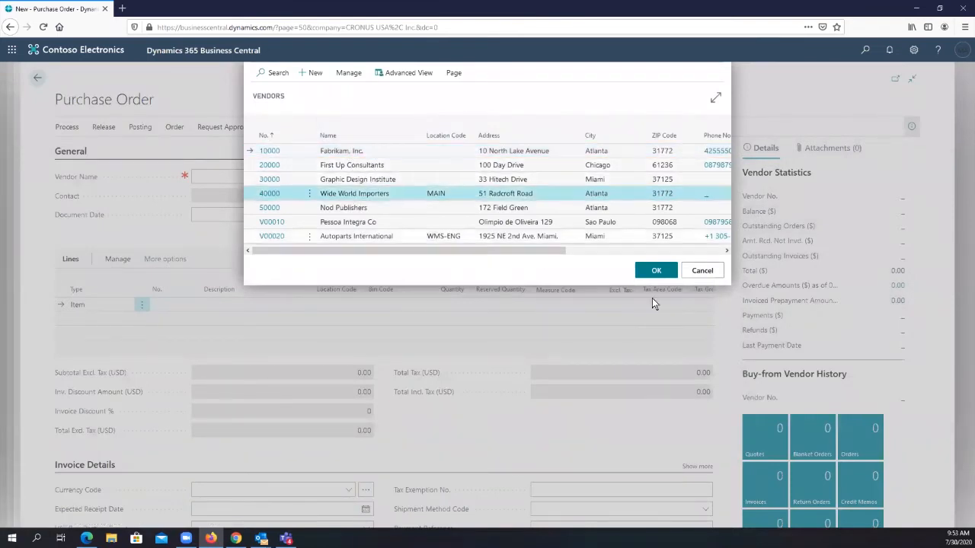
left_click(654, 273)
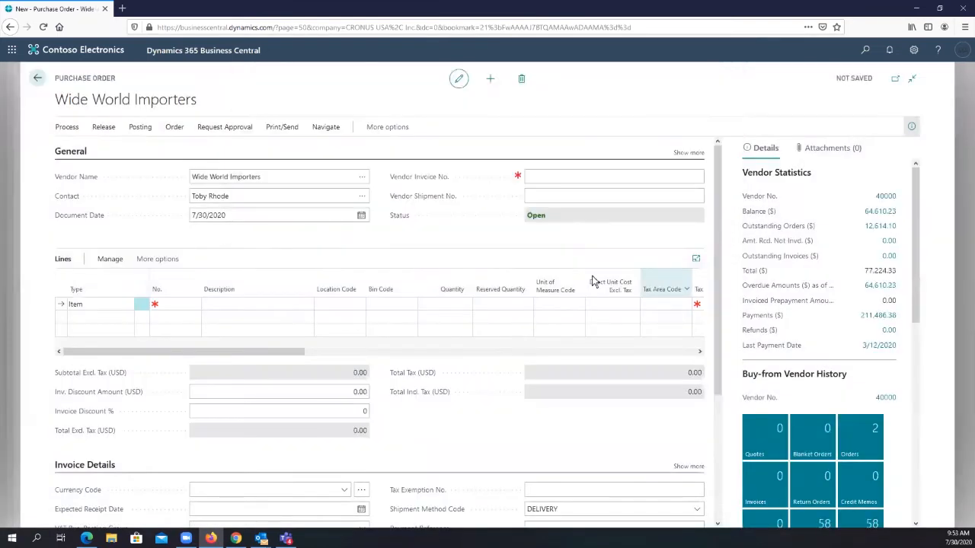
left_click(557, 177)
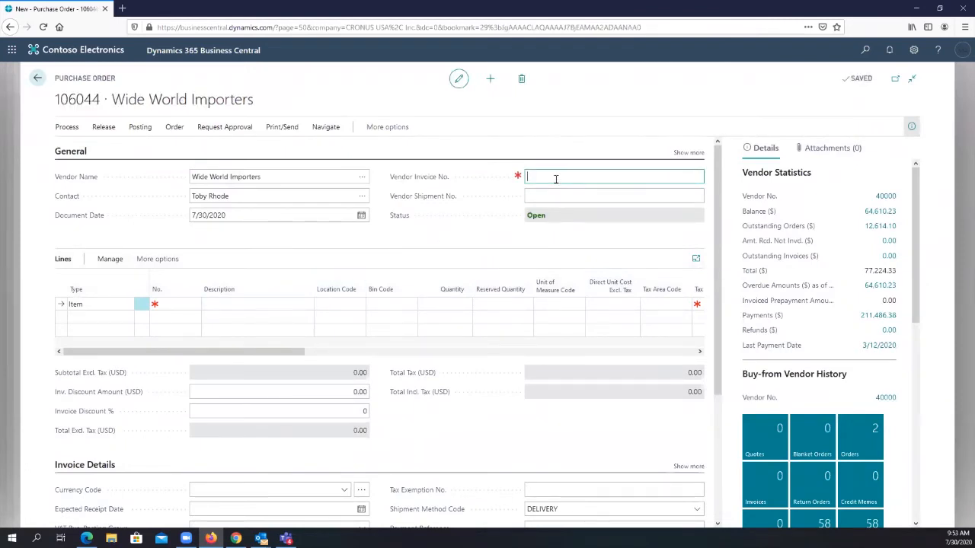
type("87987987")
key("Tab")
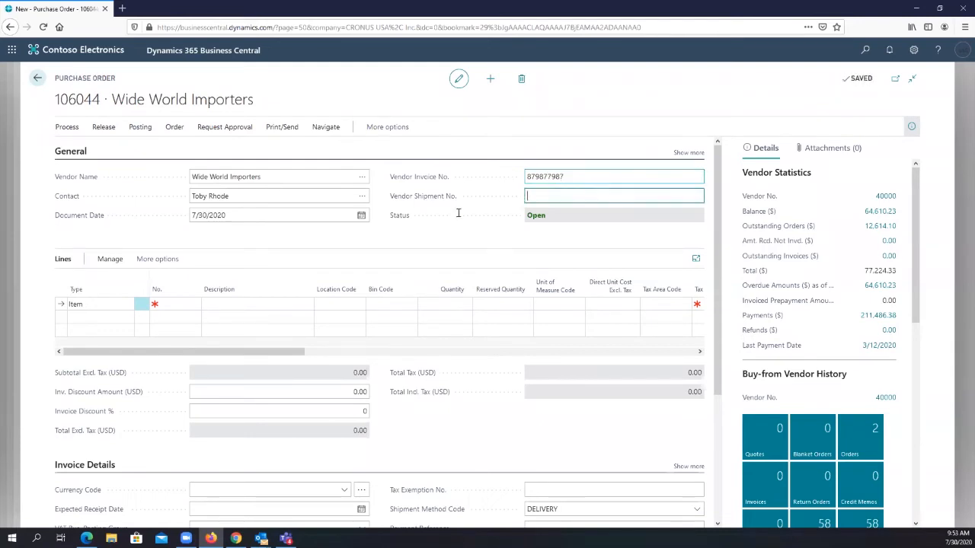
- Add item 1010 to the first purchase order line with a quantity of 10
left_click(177, 303)
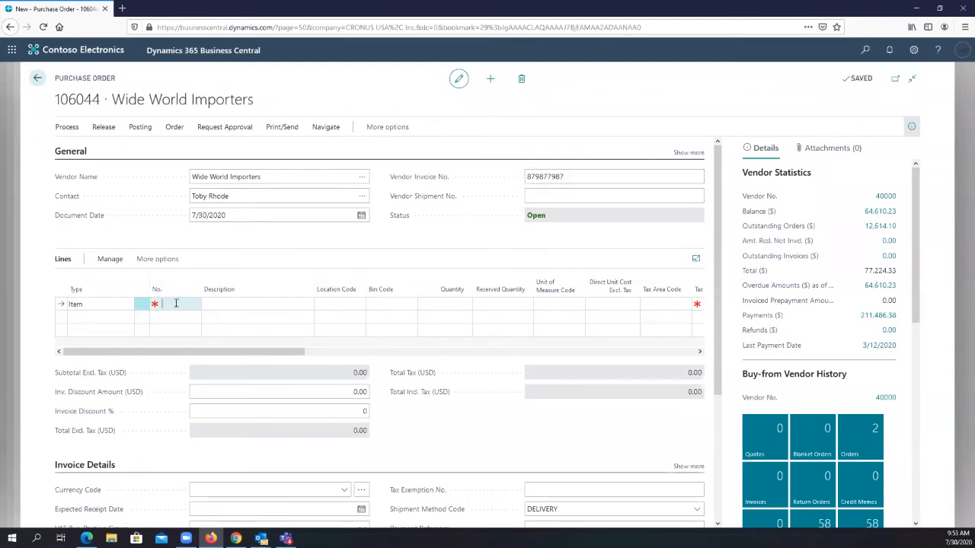
type("1011")
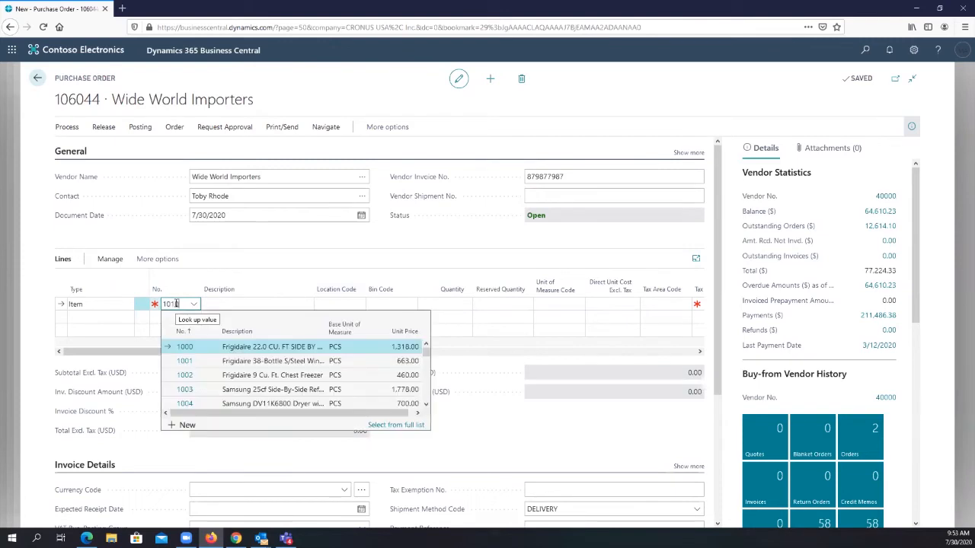
type("0")
key("Tab")
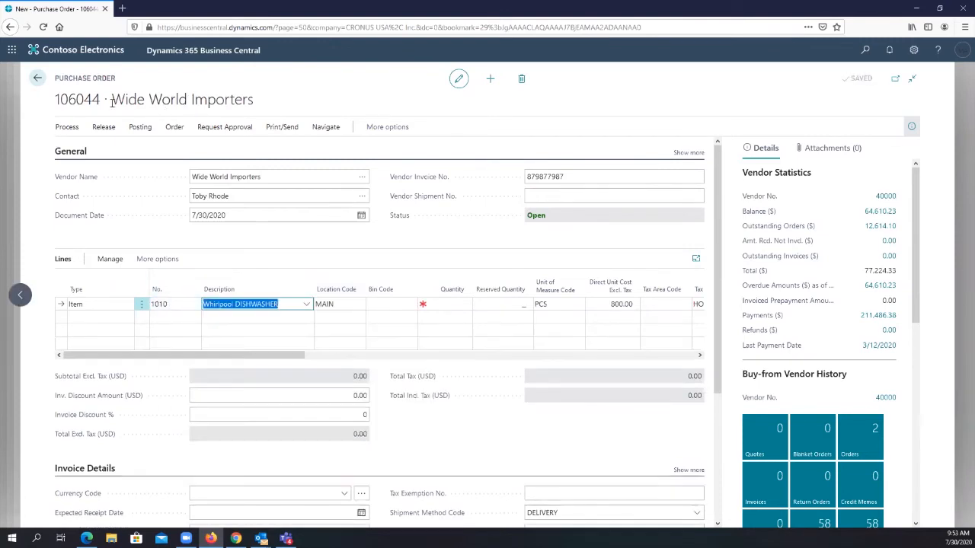
left_click(256, 176)
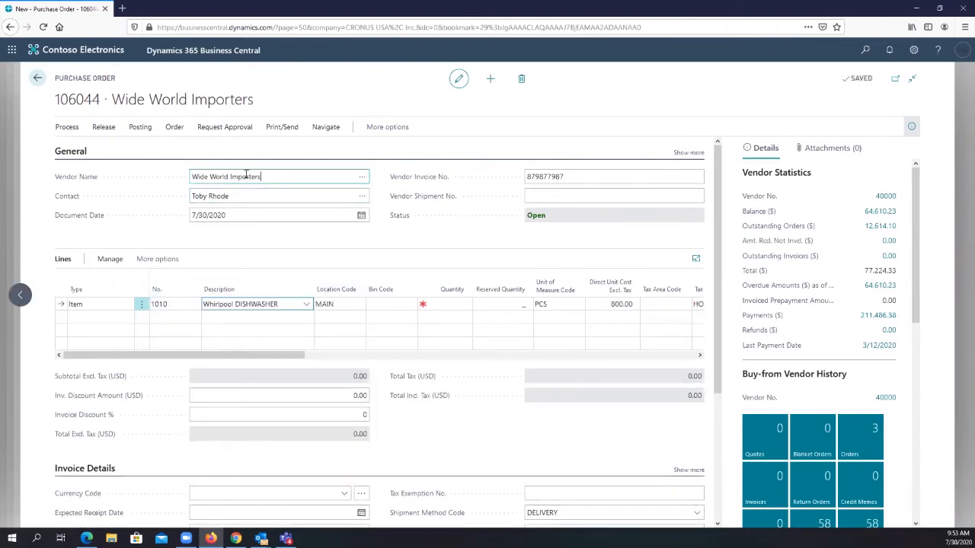
left_click(336, 303)
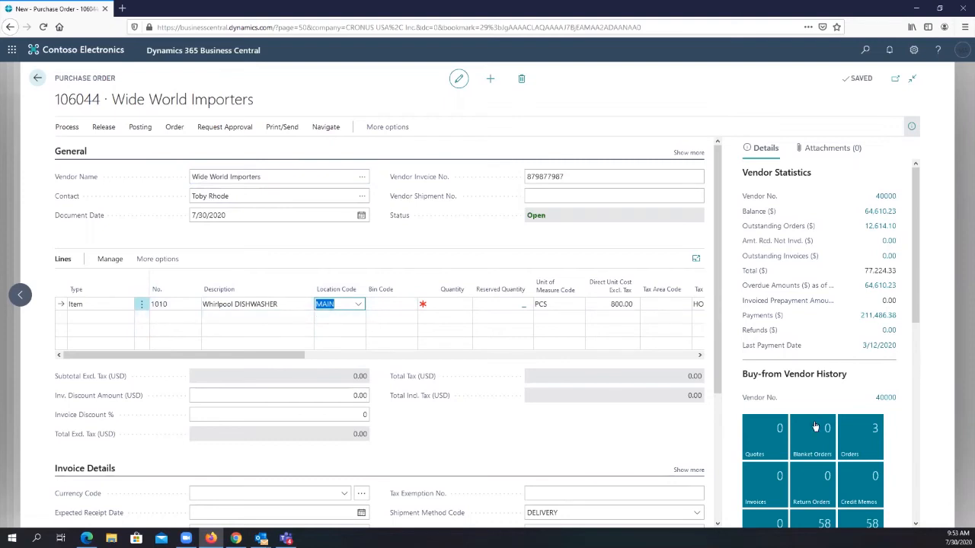
left_click(447, 304)
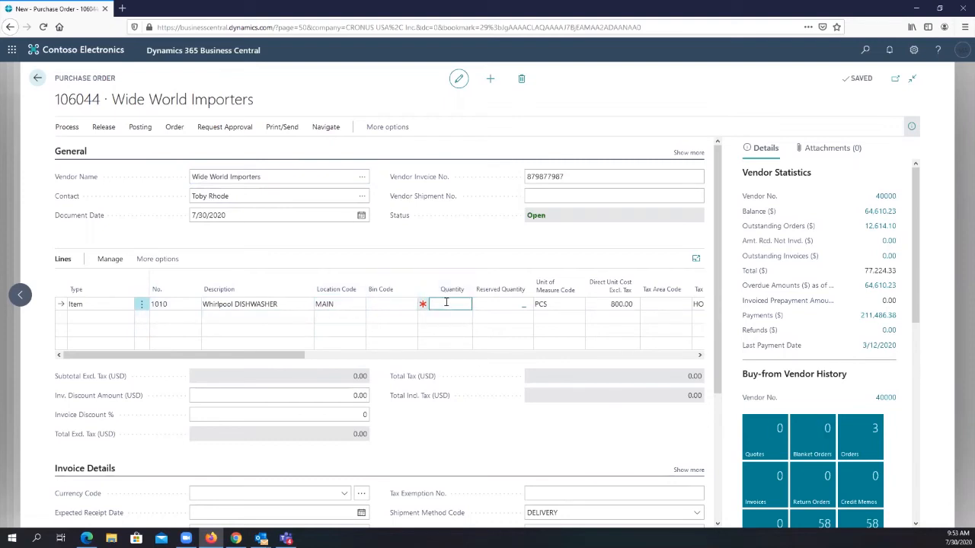
type("10")
key("Tab")
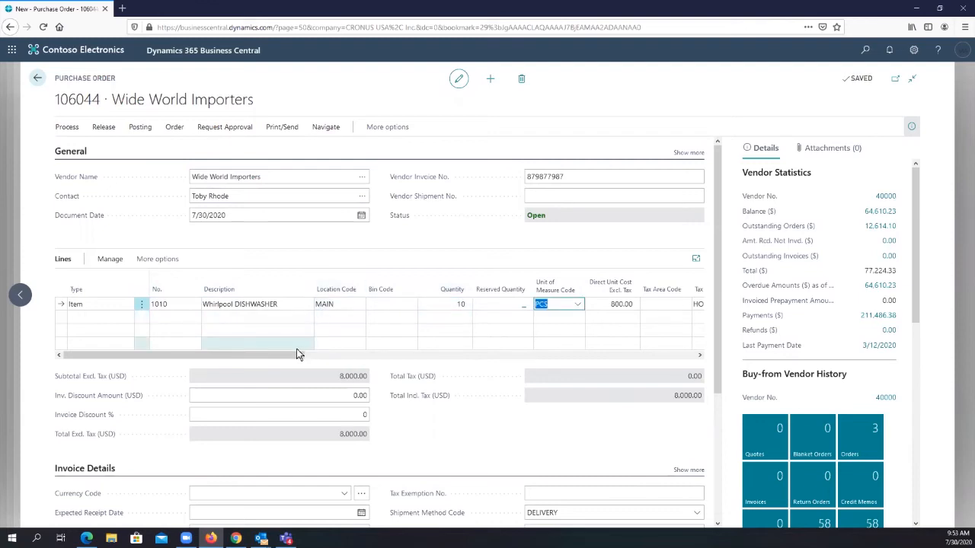
- Set the dishwasher line's quantity to 50
left_click(468, 305)
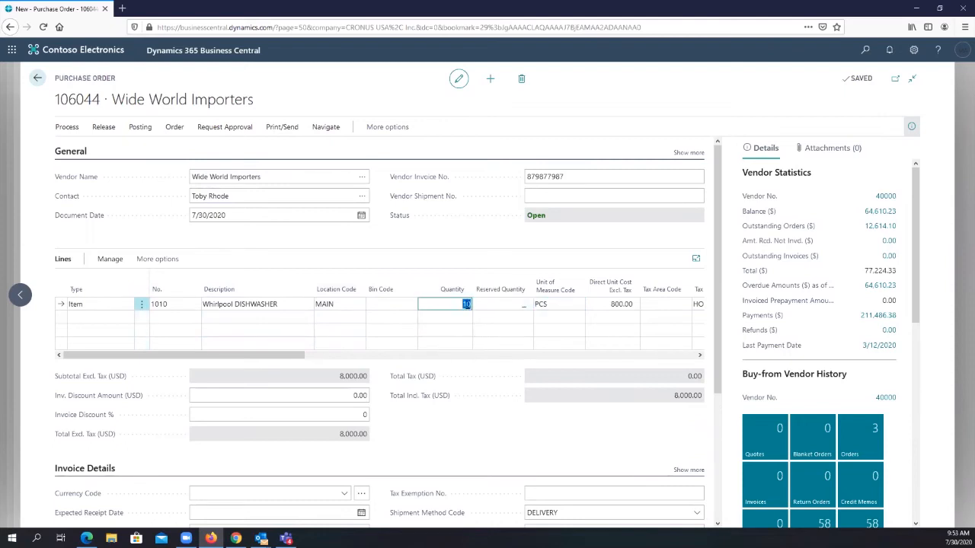
left_click(470, 306)
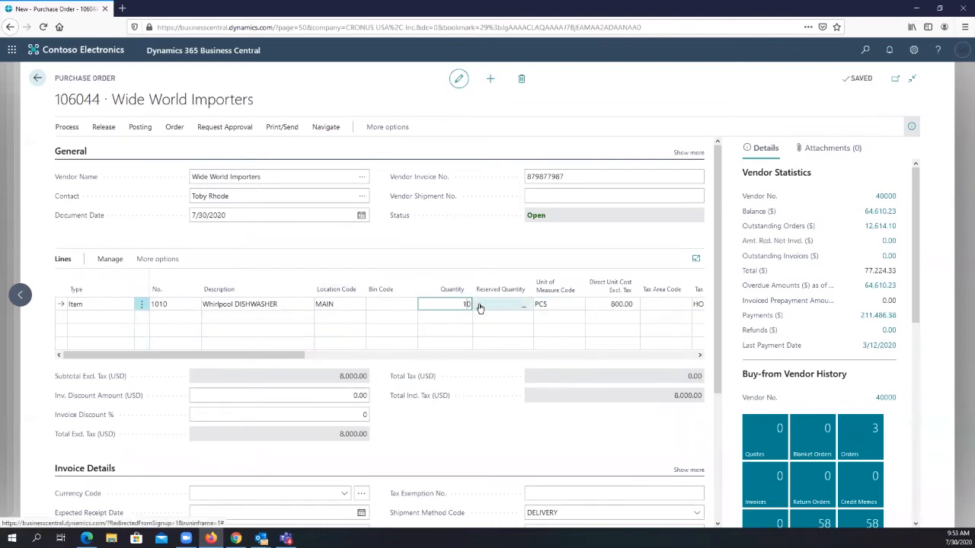
type("50")
key("Tab")
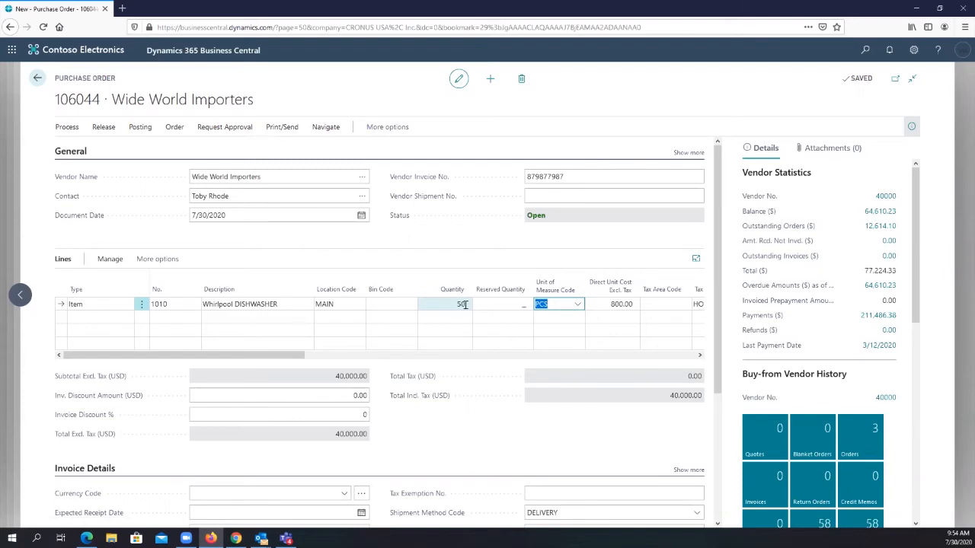
- Open the Reservation page for the dishwasher purchase line, review its sales demand summary, and close it
left_click(110, 260)
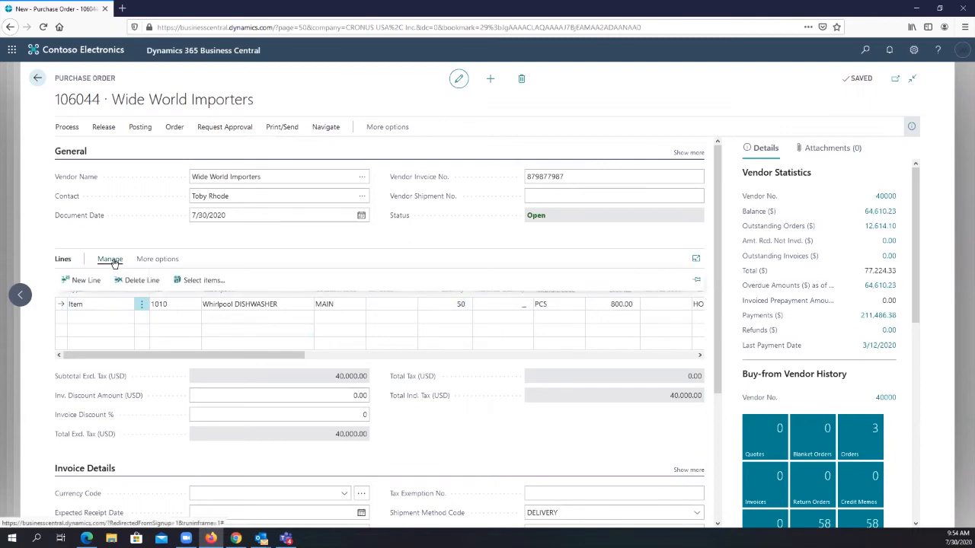
left_click(152, 259)
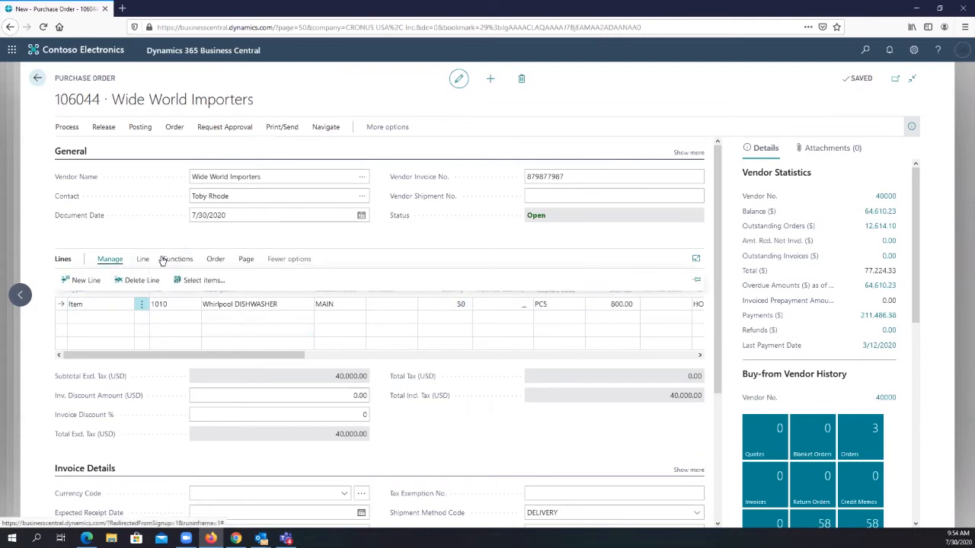
left_click(165, 260)
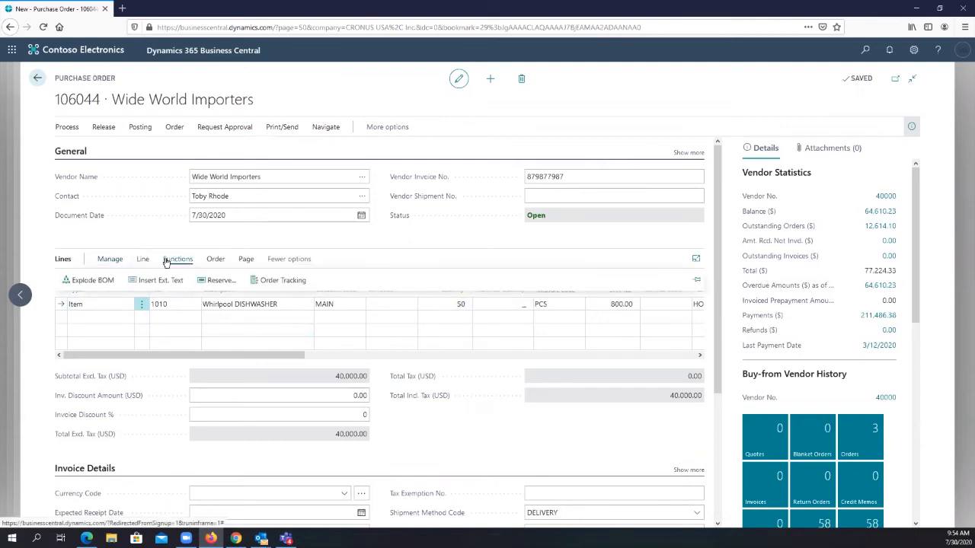
left_click(214, 282)
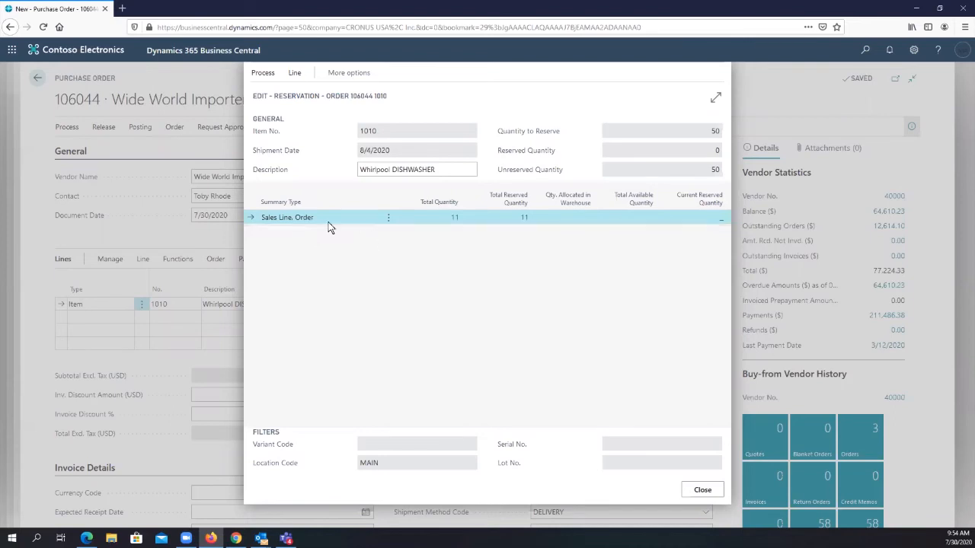
left_click(695, 490)
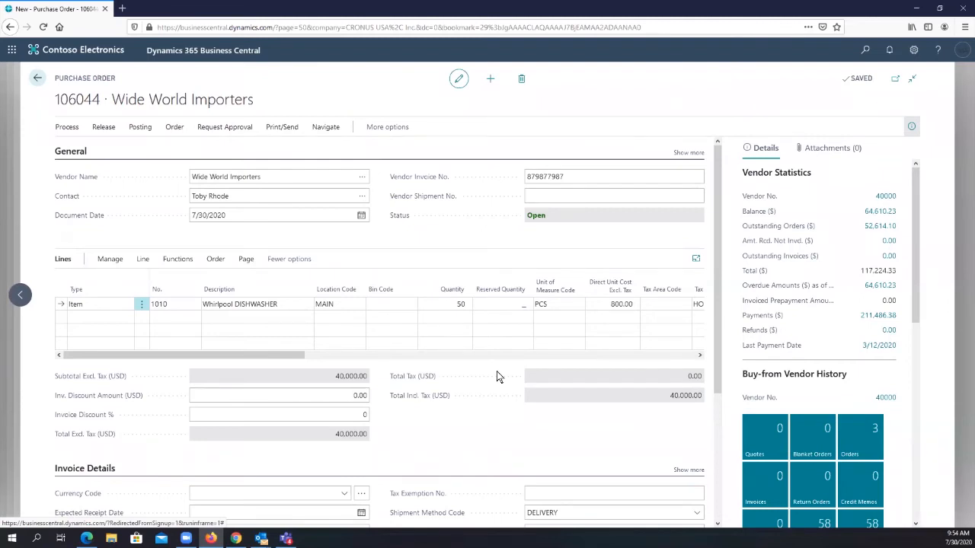
- Reopen the dishwasher line's reservation and list the sales lines behind its total quantity
left_click(179, 260)
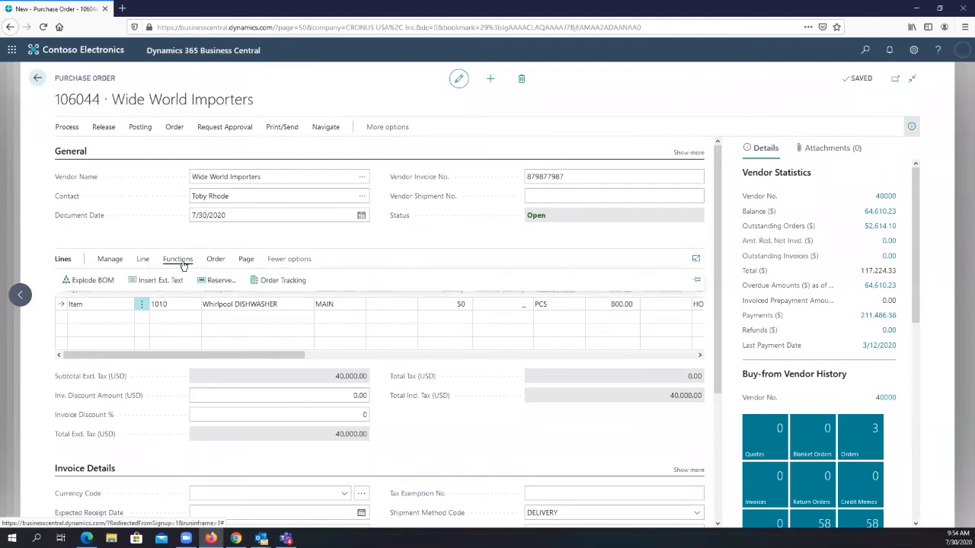
left_click(215, 280)
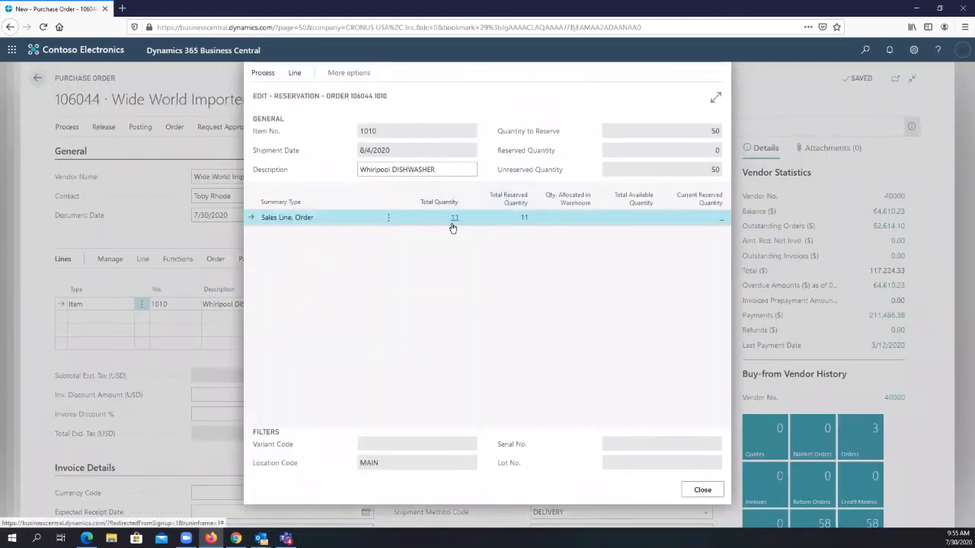
left_click(455, 221)
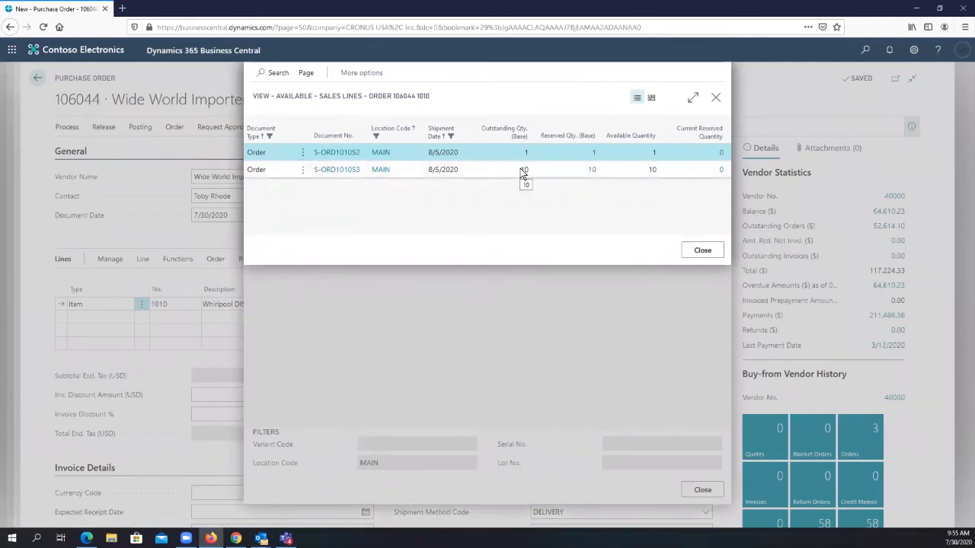
- Cancel the existing reservation on the sales order line for 1 dishwasher and return to the Reservation page
left_click(307, 73)
left_click(352, 73)
left_click(299, 97)
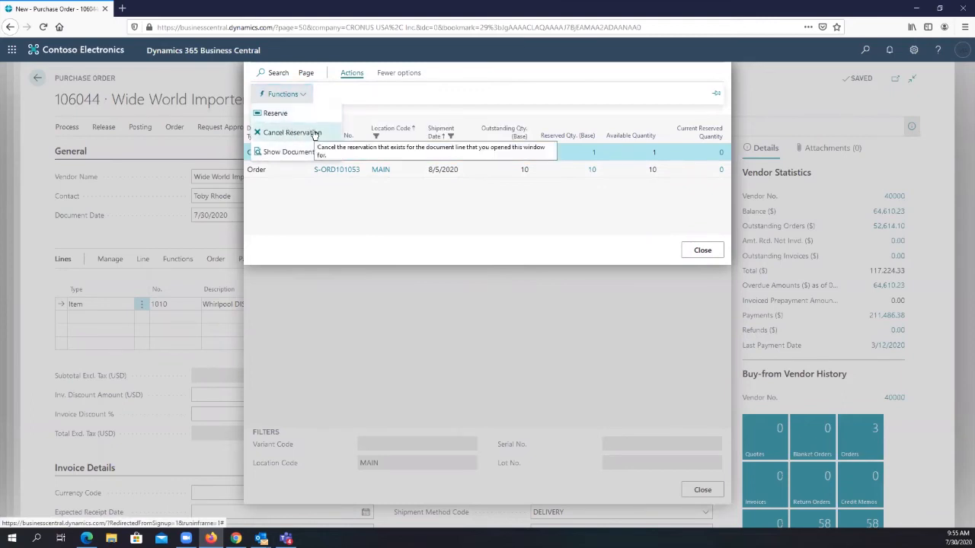
left_click(315, 134)
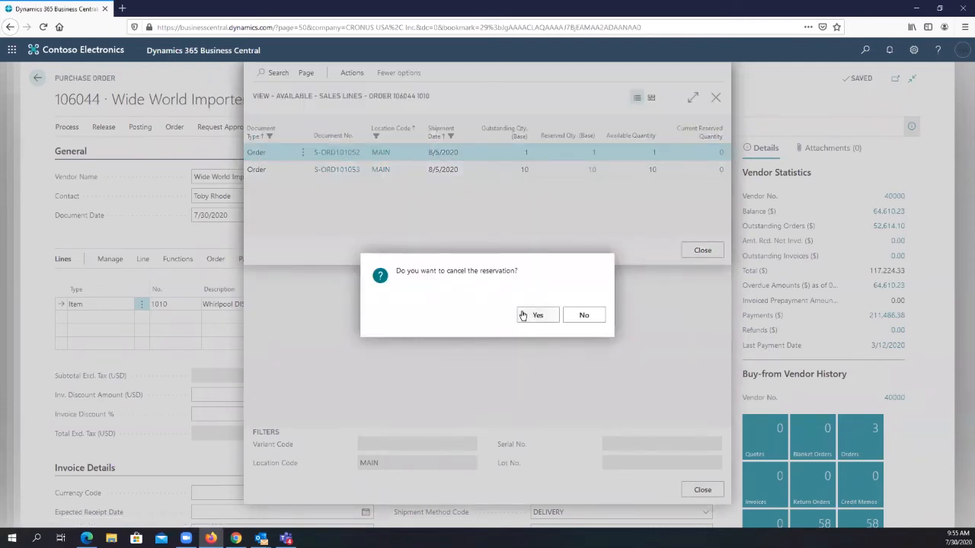
left_click(527, 316)
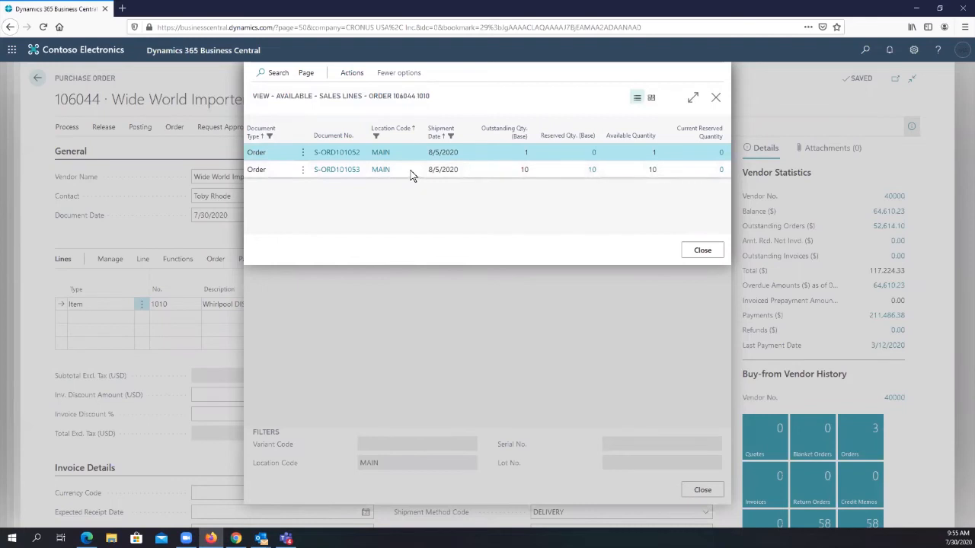
left_click(702, 250)
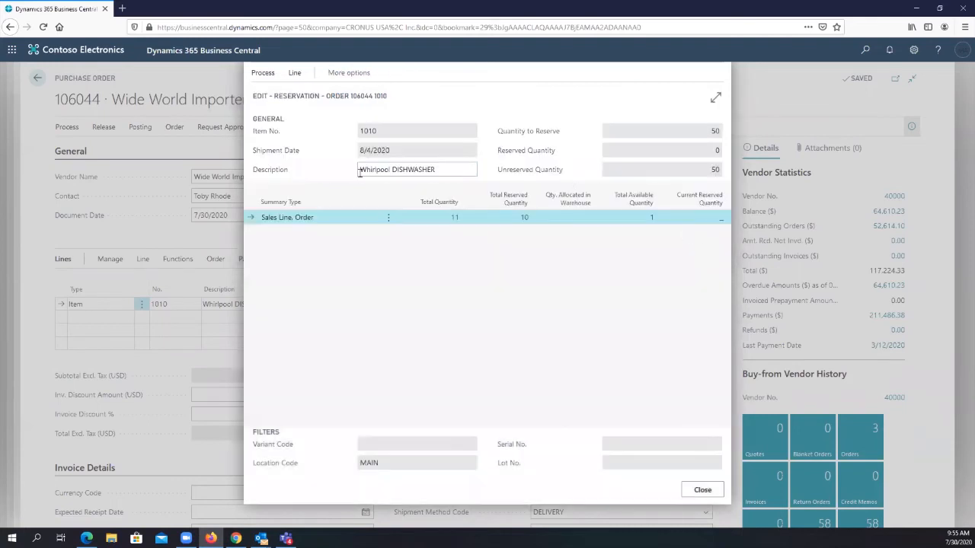
- Run Auto Reserve for the dishwasher purchase line and acknowledge the message
left_click(347, 73)
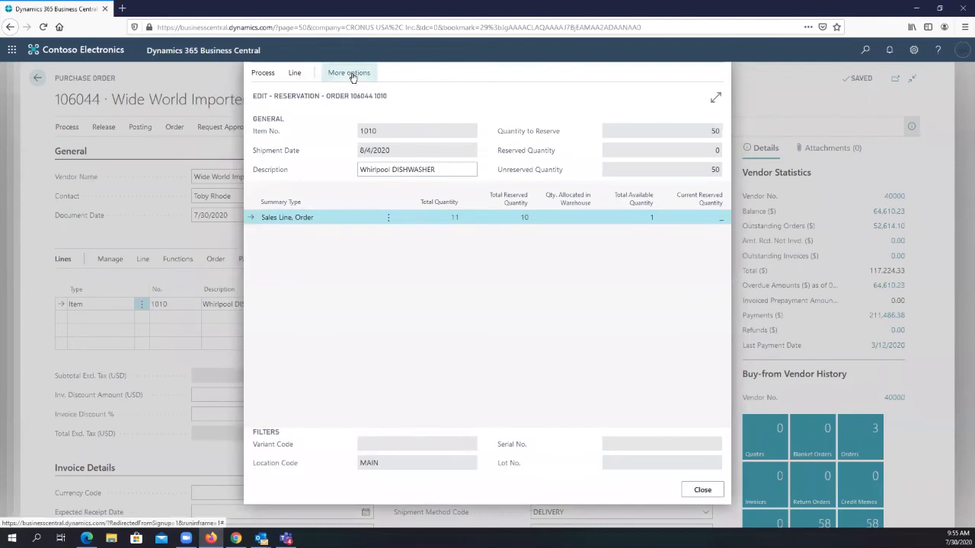
left_click(268, 74)
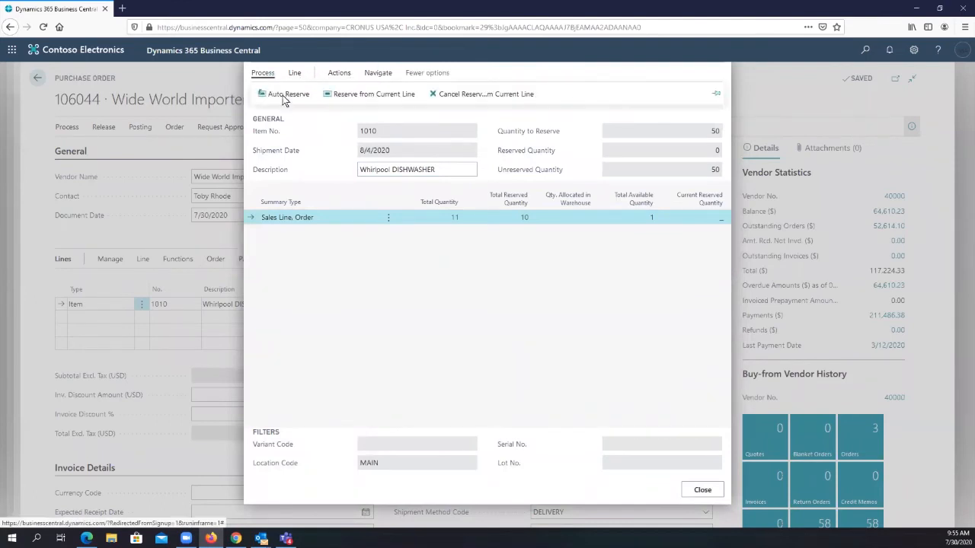
left_click(281, 94)
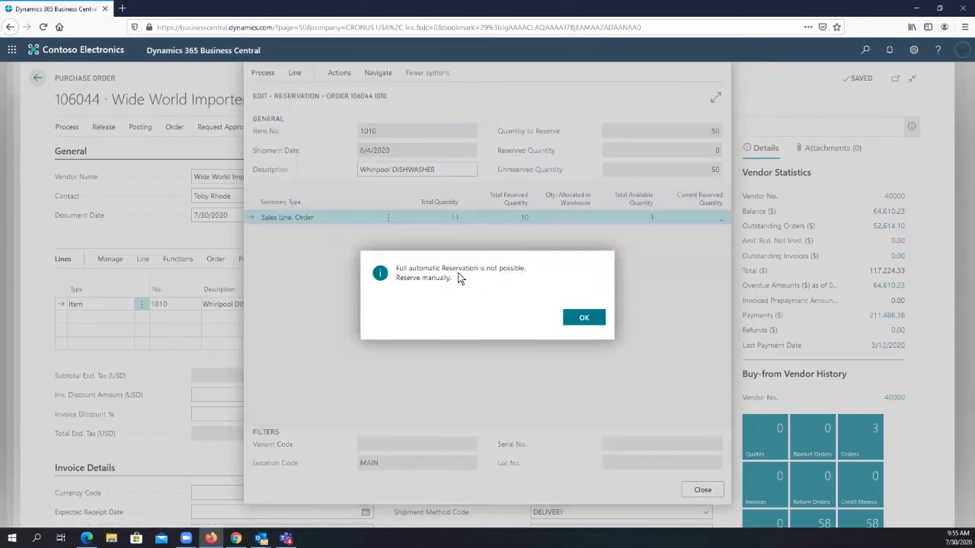
left_click(582, 318)
left_click(267, 74)
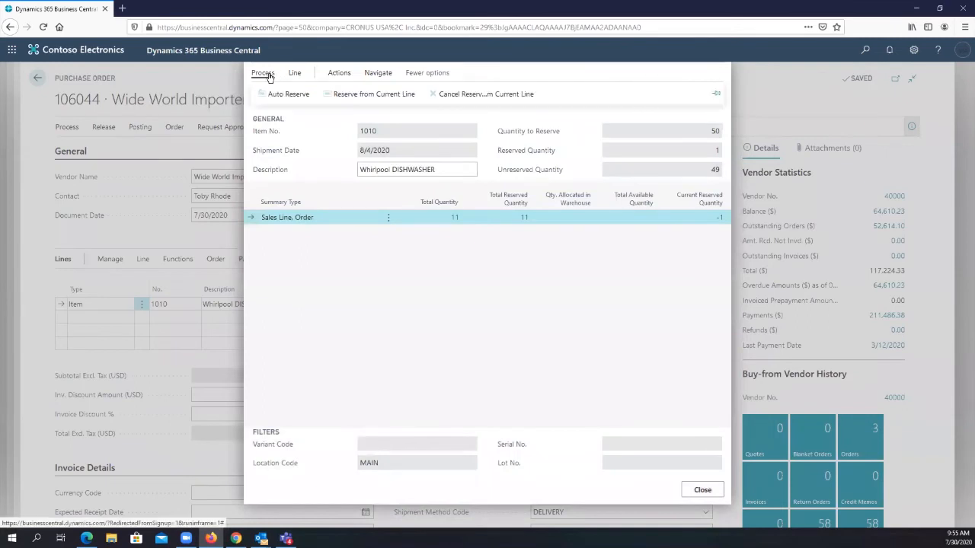
- Examine the reservation entries behind the current reserved quantity, then return to the Reservation page
left_click(720, 220)
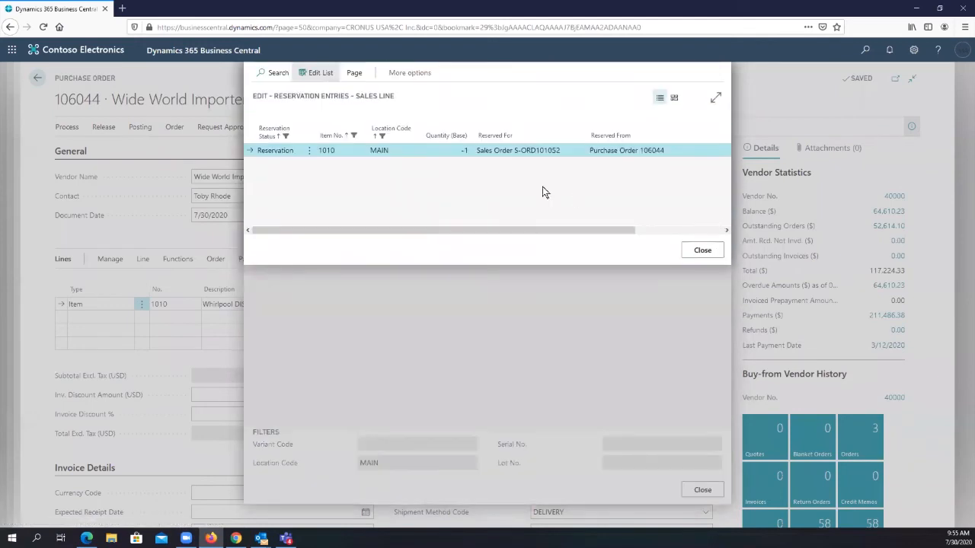
left_click(354, 75)
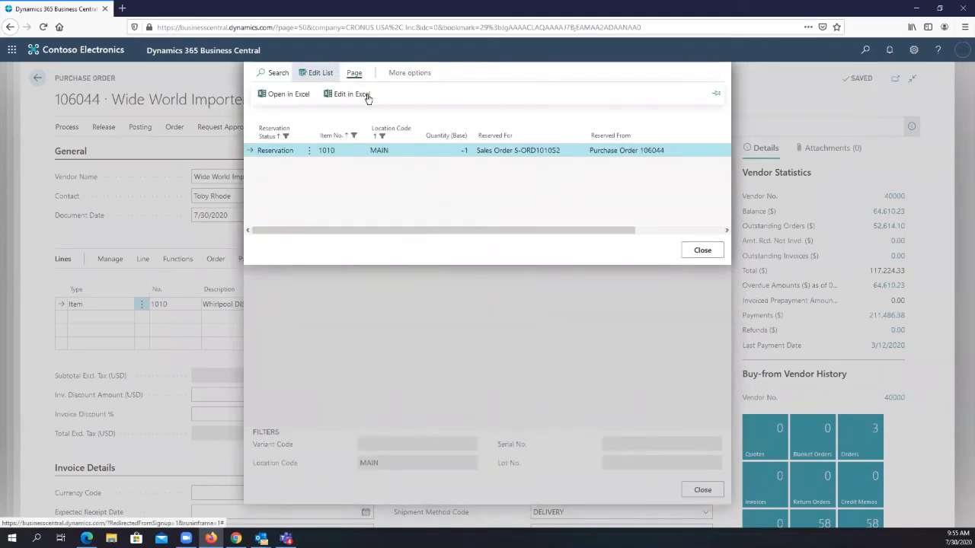
left_click(702, 251)
- Try to reserve more dishwashers from the current sales line summary and dismiss the message
left_click(339, 73)
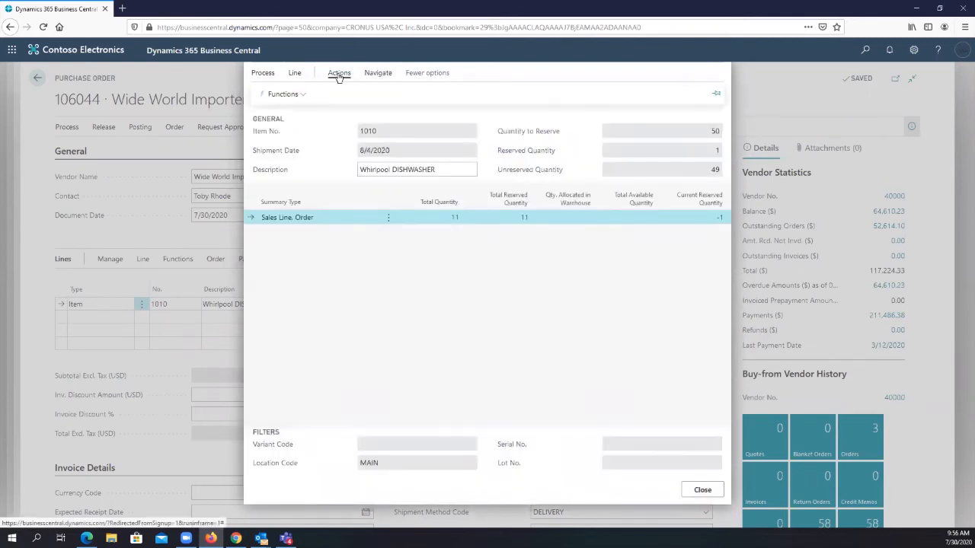
left_click(304, 93)
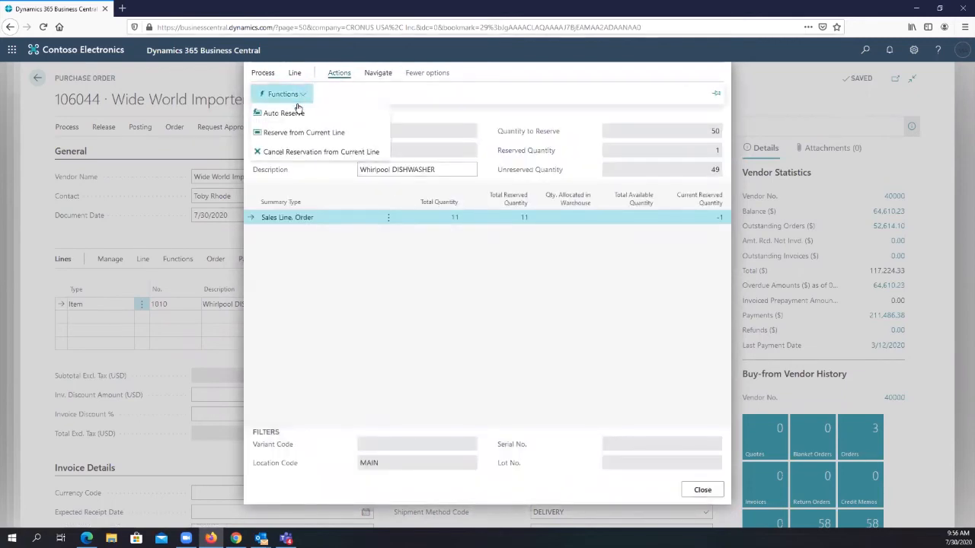
left_click(305, 133)
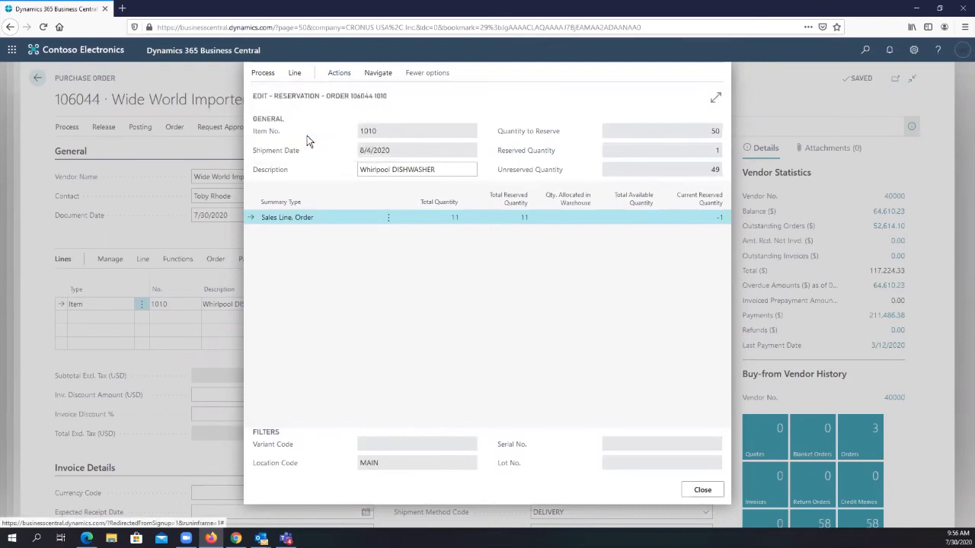
left_click(583, 316)
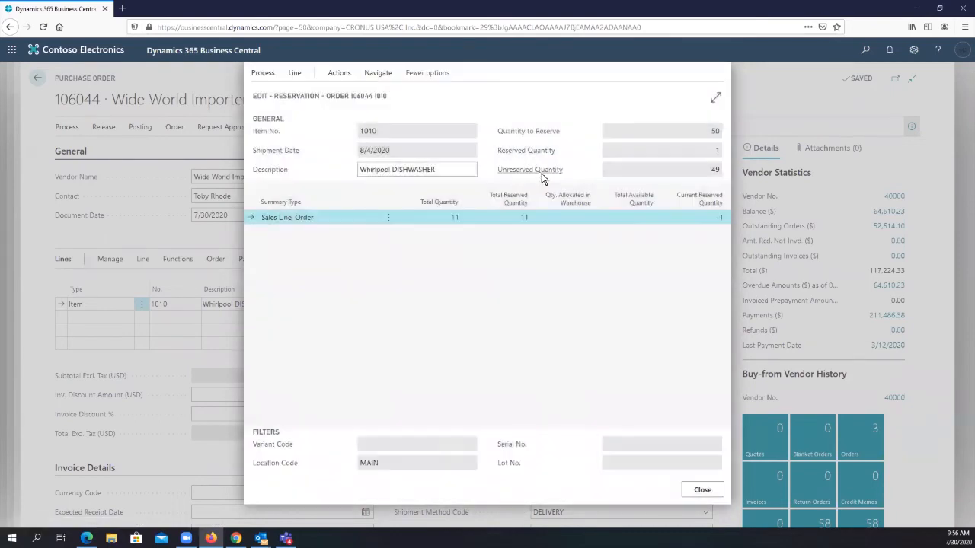
- Open the available sales lines behind the total quantity and try to reserve the sales order line for 1 dishwasher
left_click(455, 218)
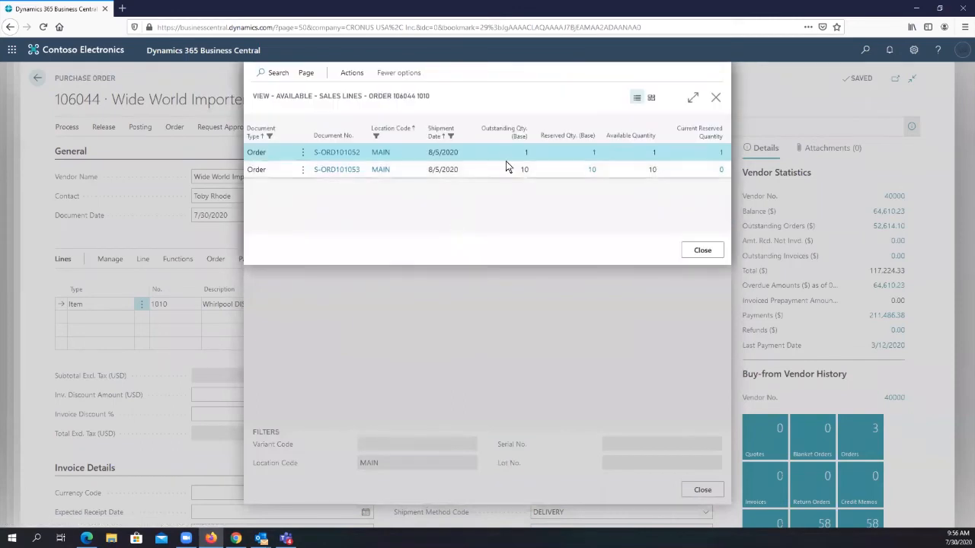
left_click(351, 73)
left_click(276, 98)
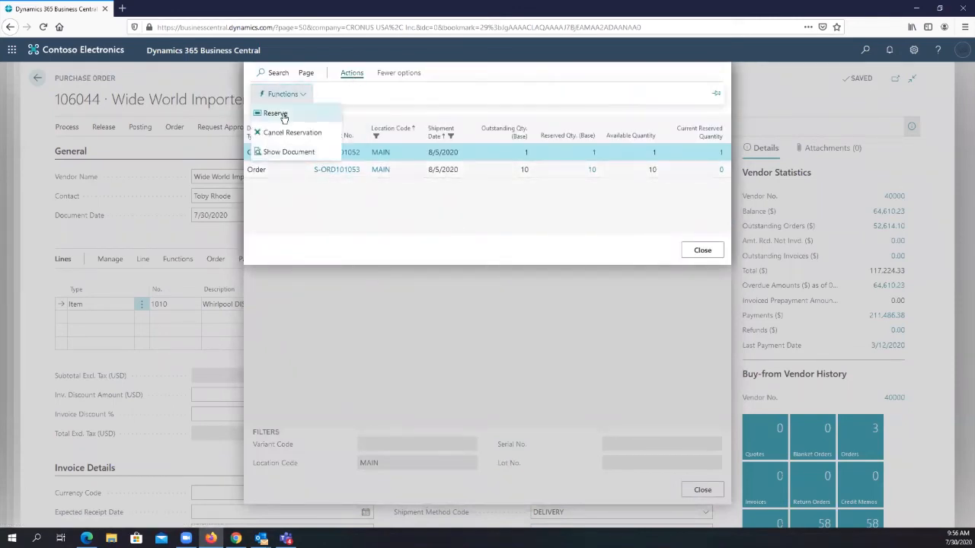
left_click(404, 73)
left_click(362, 74)
left_click(352, 74)
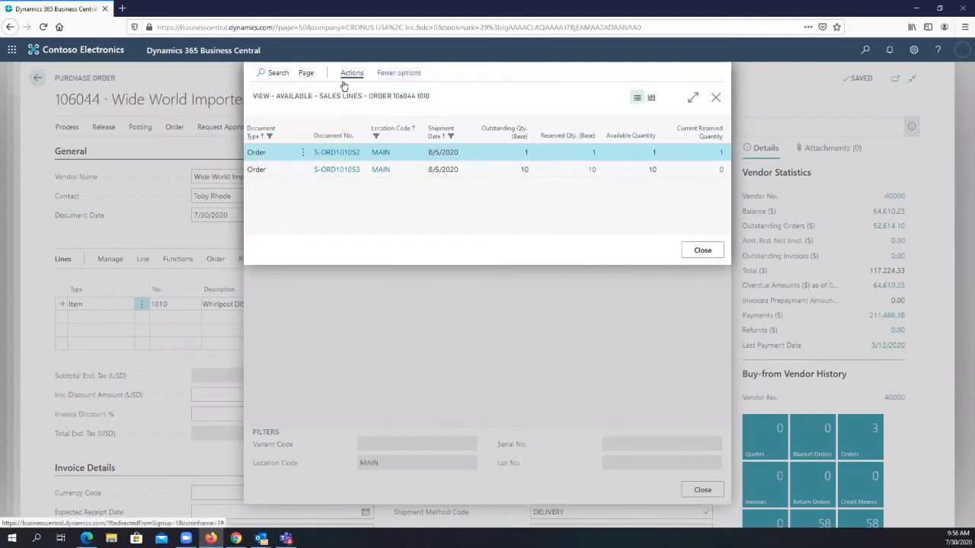
left_click(349, 73)
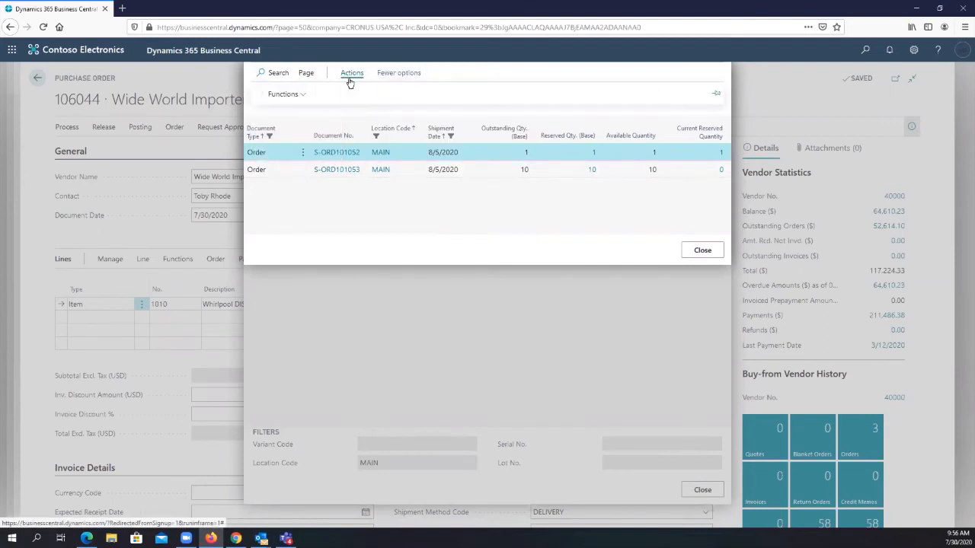
left_click(279, 94)
left_click(299, 114)
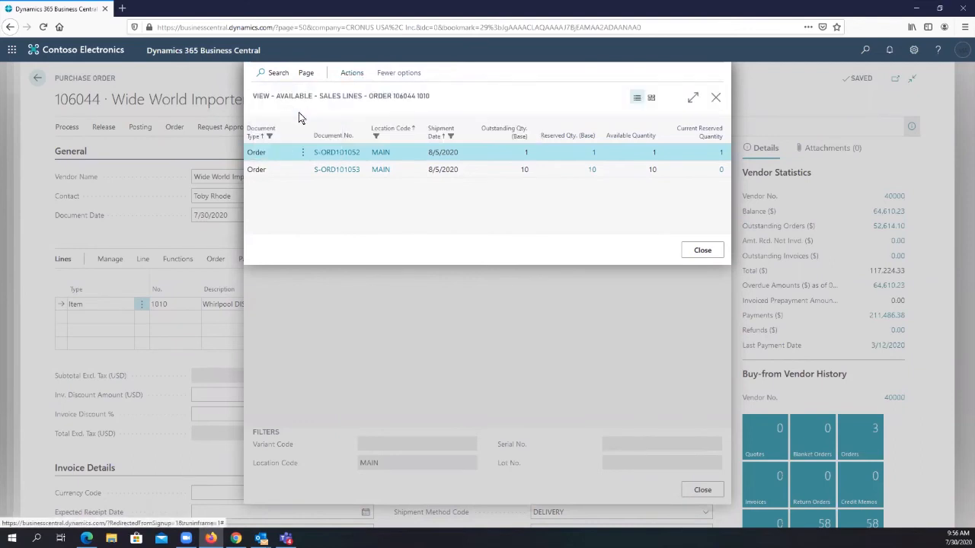
- Reserve the sales order line for 10 dishwashers against the purchase order
left_click(352, 73)
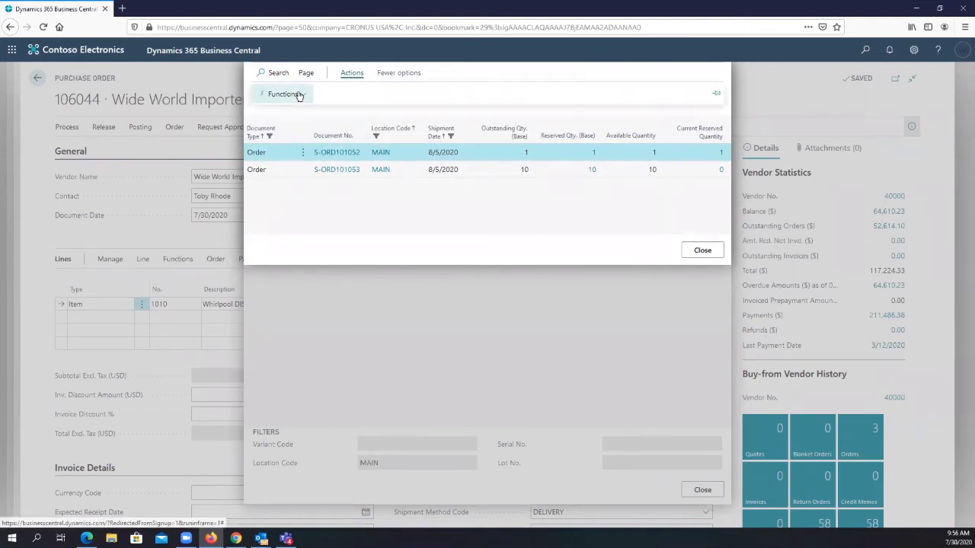
left_click(280, 93)
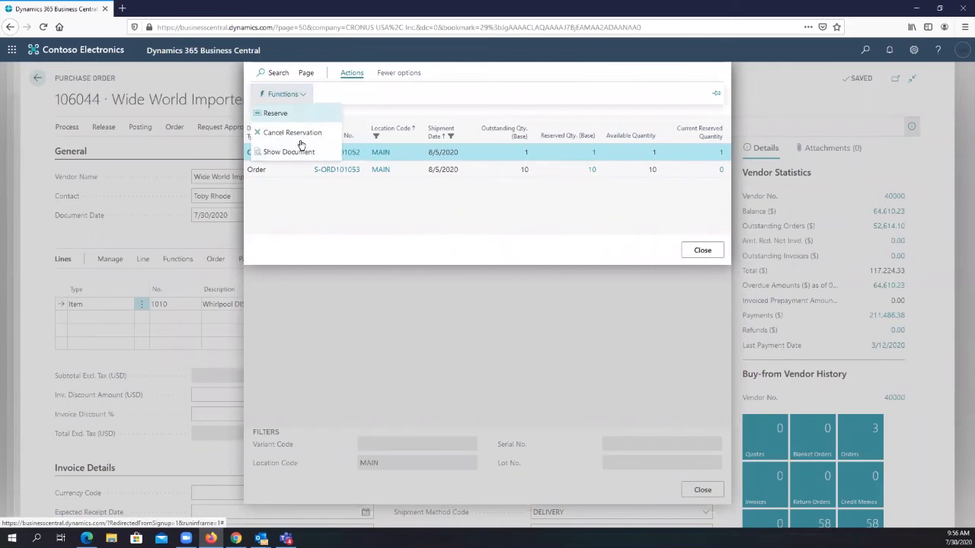
left_click(414, 170)
key("ctrl+a")
left_click(425, 169)
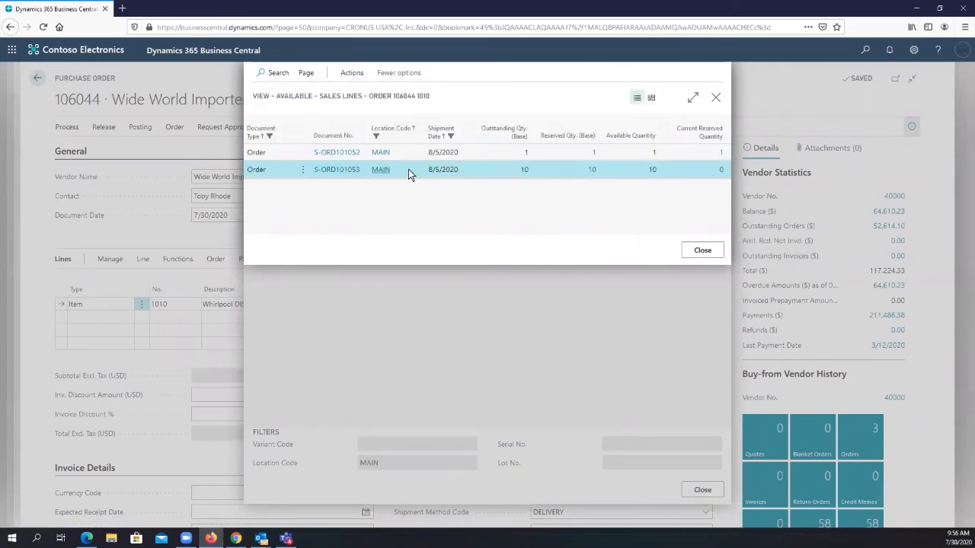
left_click(397, 74)
left_click(359, 73)
left_click(300, 95)
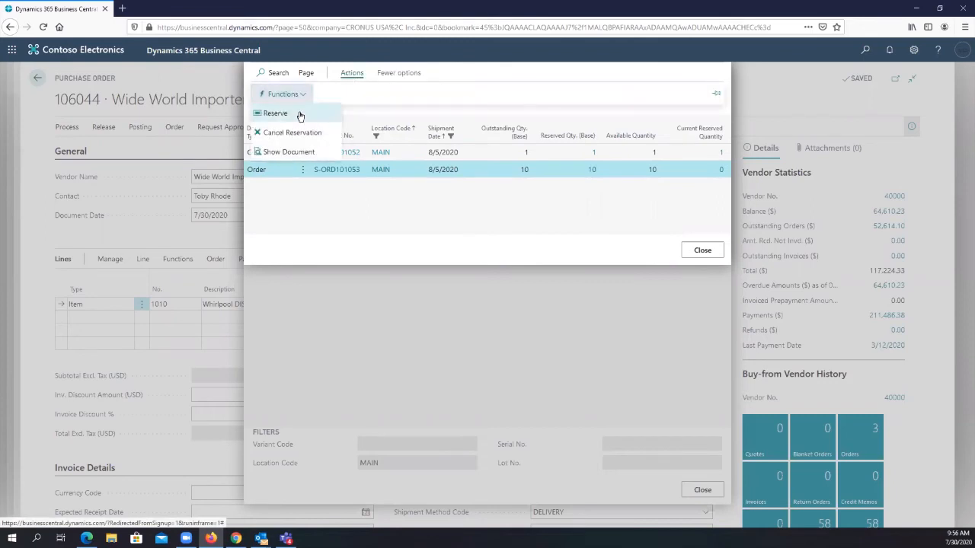
left_click(300, 112)
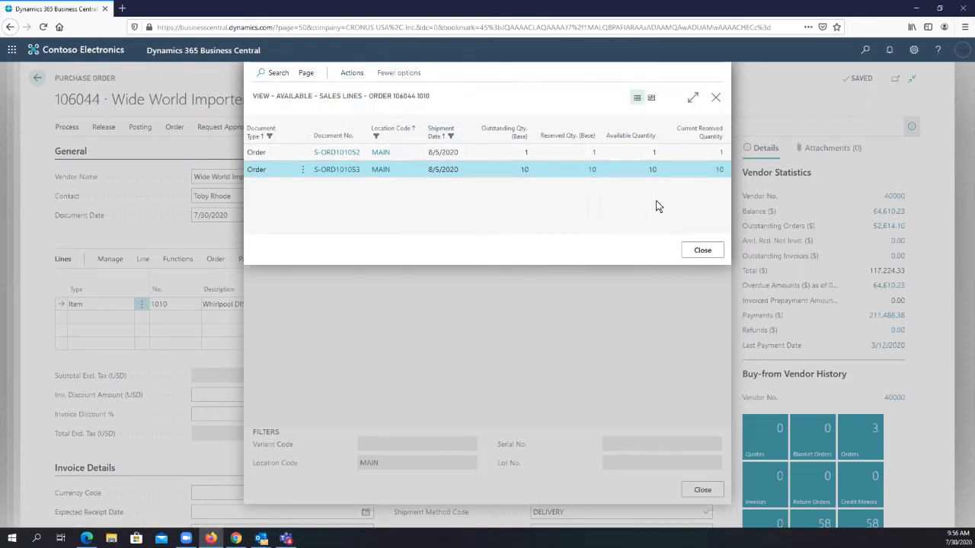
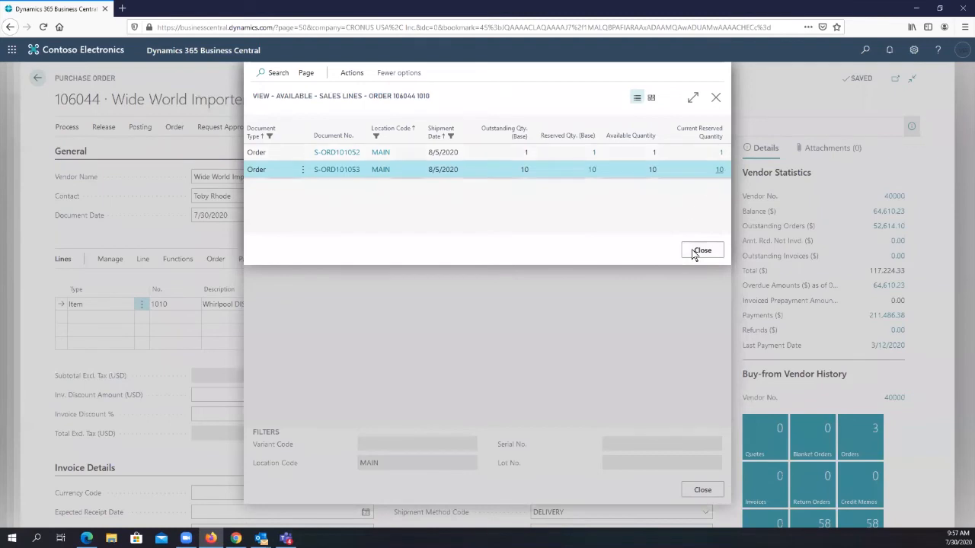
- Close the reservation pages and post the Wide World Importers purchase order as Receive and Invoice, without opening the posted invoice
left_click(695, 252)
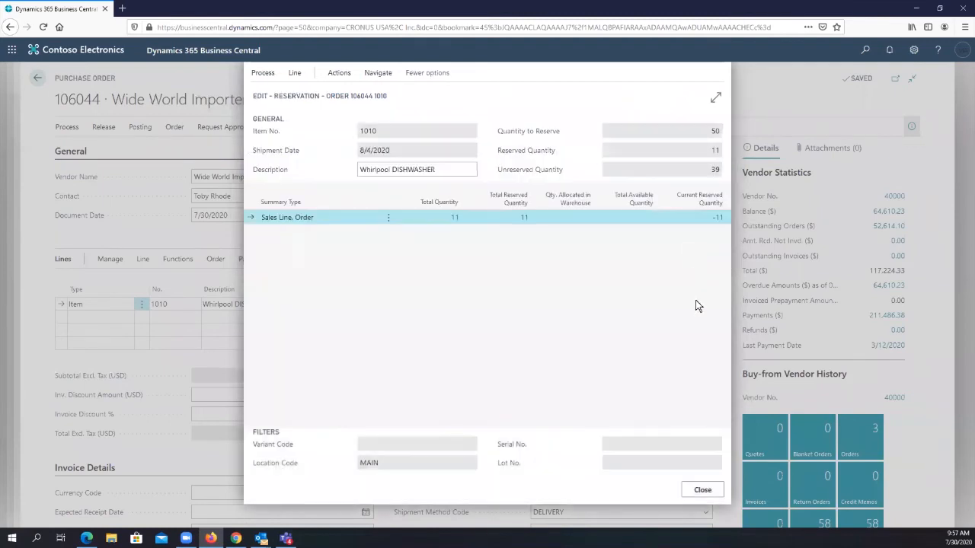
left_click(702, 489)
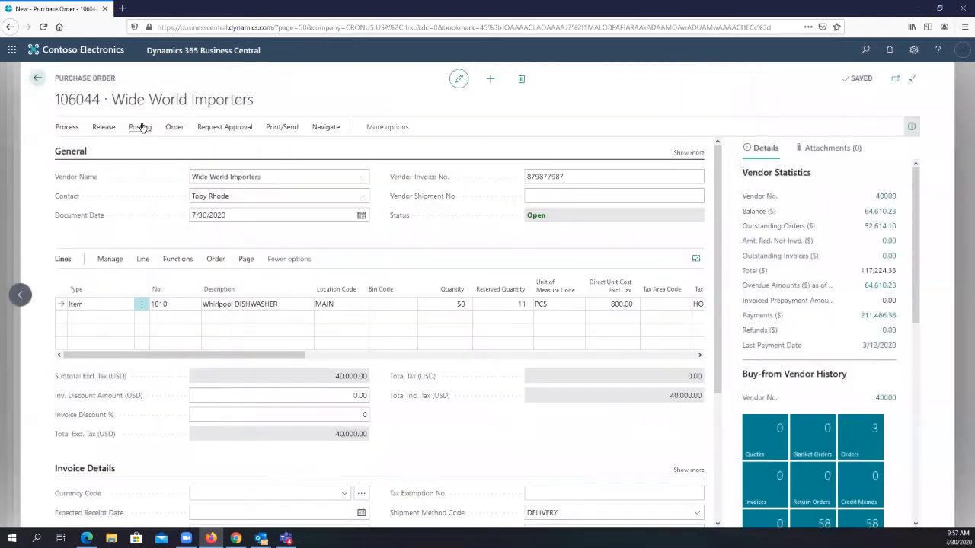
left_click(141, 127)
left_click(75, 156)
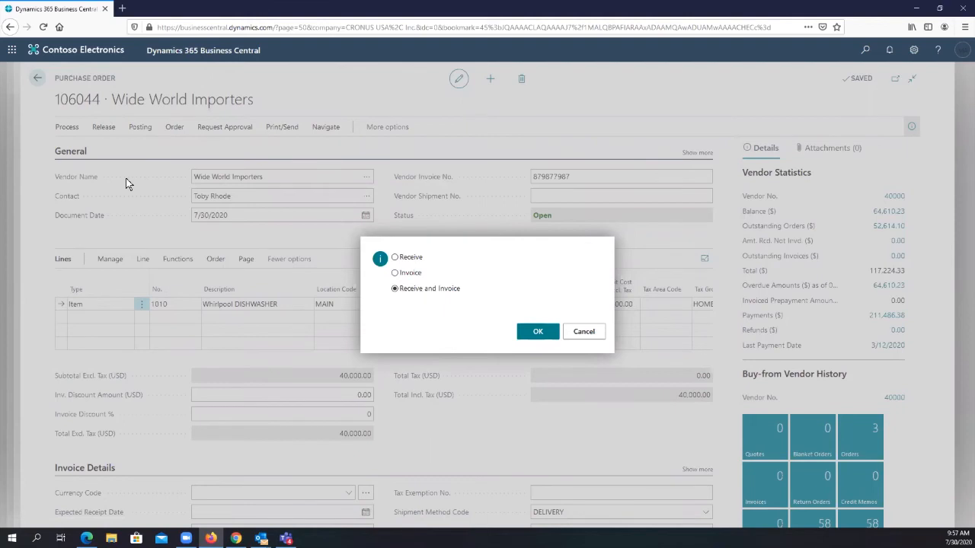
left_click(542, 332)
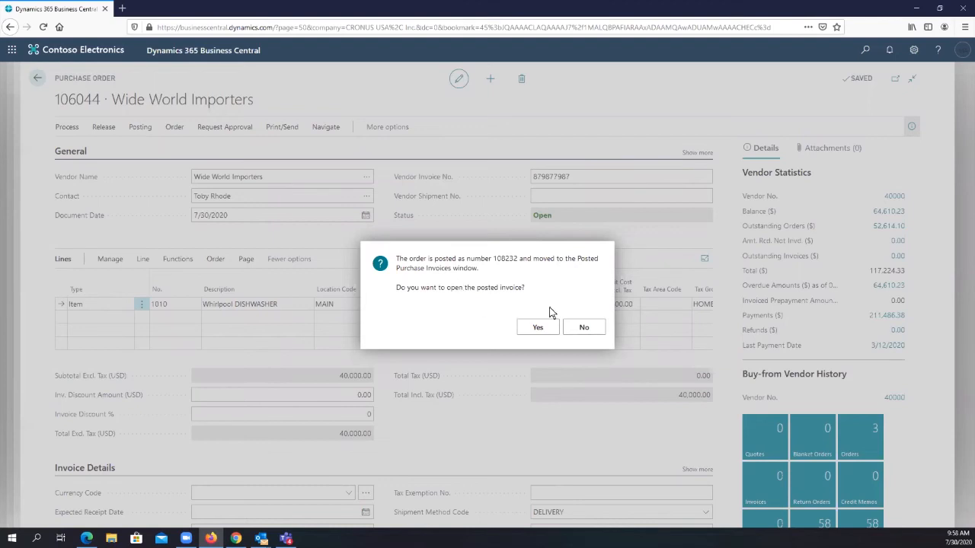
left_click(579, 330)
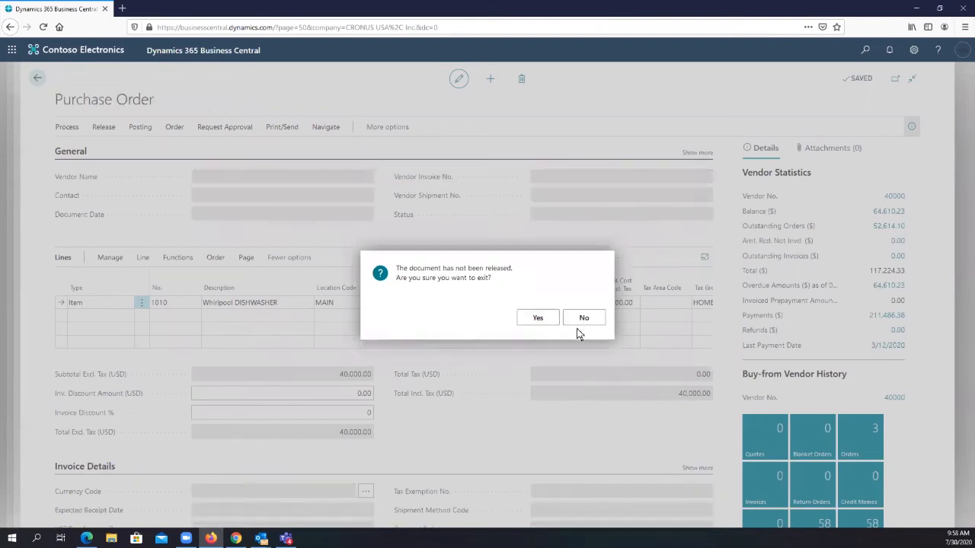
- Exit the purchase order card without releasing the document and go back to the Sales Orders list
left_click(583, 323)
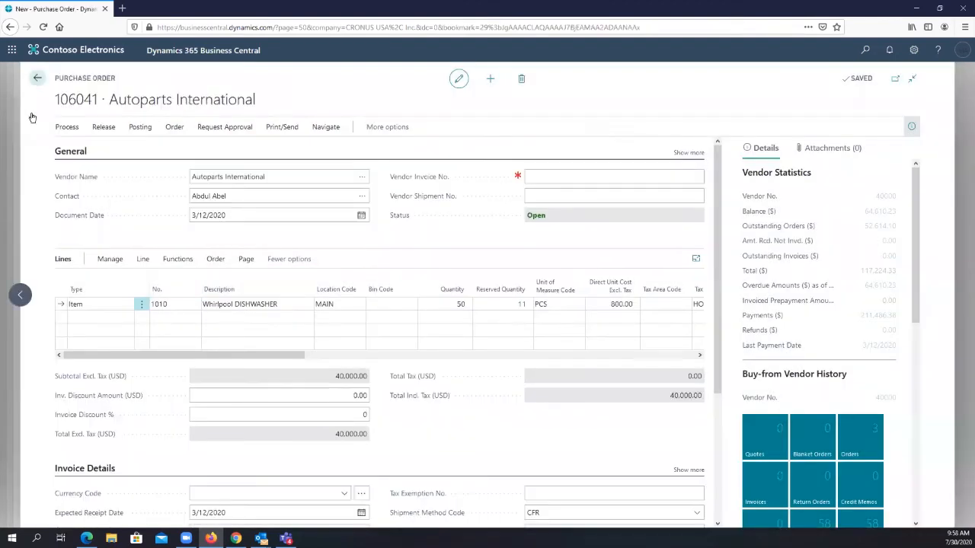
left_click(35, 81)
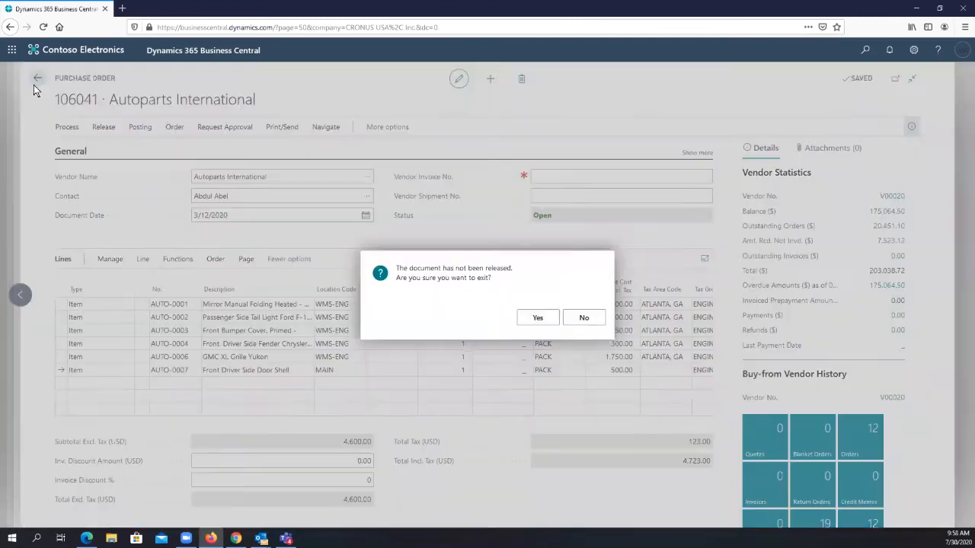
left_click(539, 320)
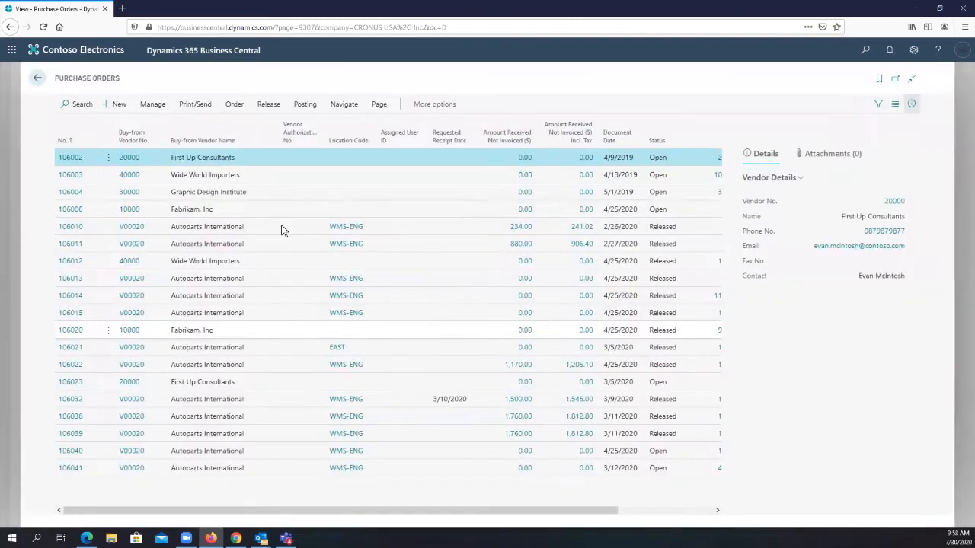
left_click(36, 78)
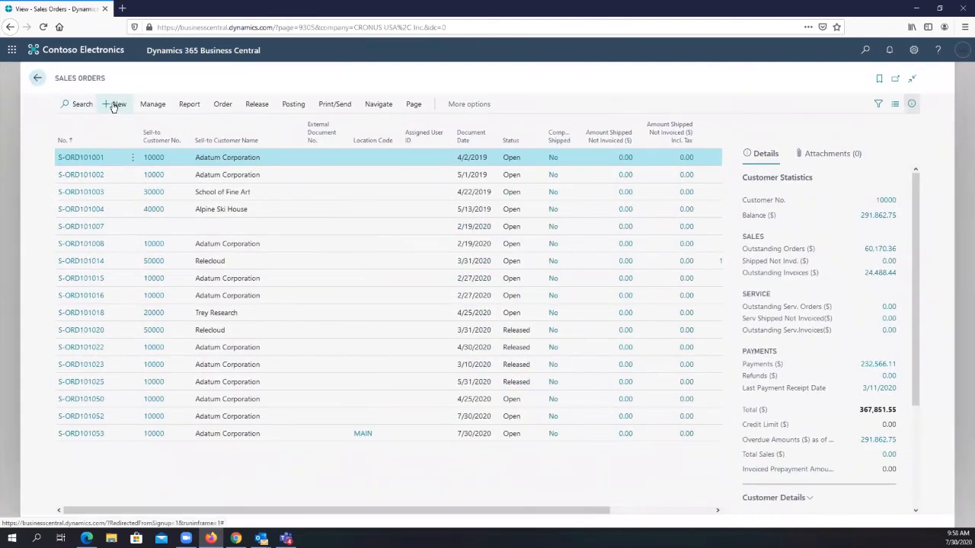
- Create a new sales order for the customer Adatum Corporation
left_click(114, 105)
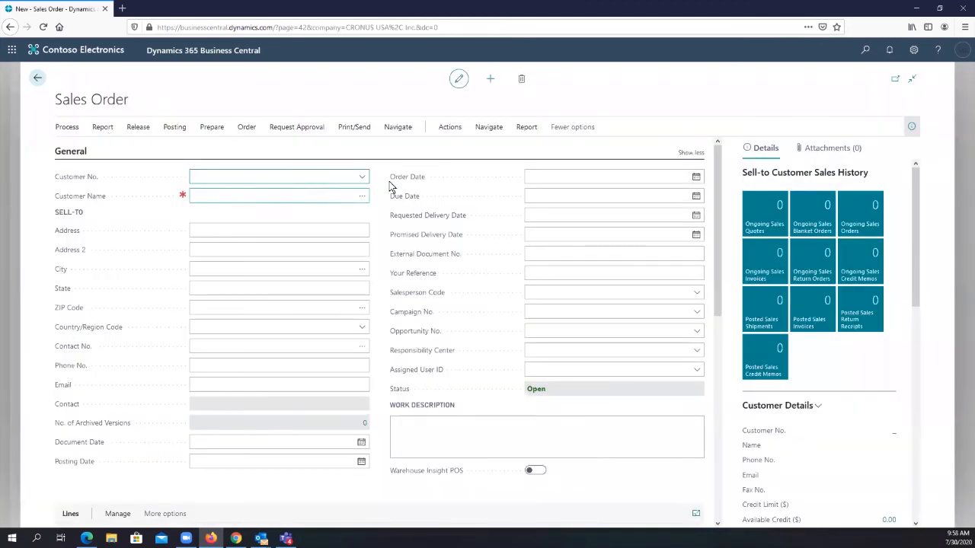
left_click(362, 178)
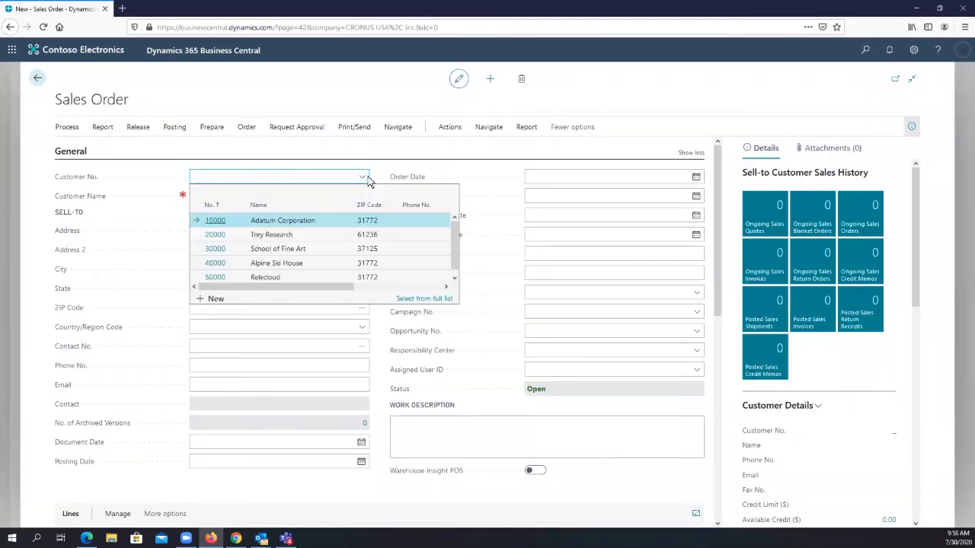
left_click(300, 218)
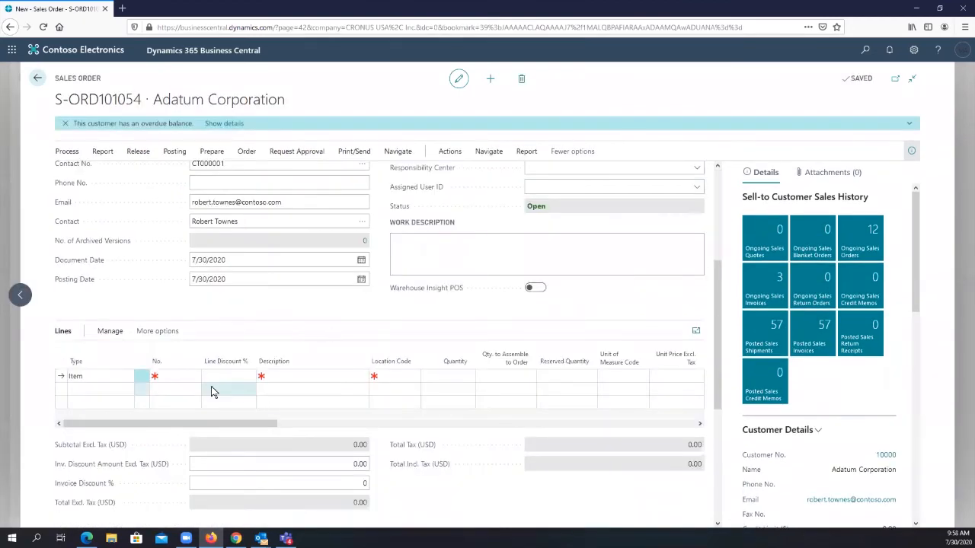
- Add item 1010, Whirlpool DISHWASHER, to the first sales order line with a quantity of 4
left_click(175, 376)
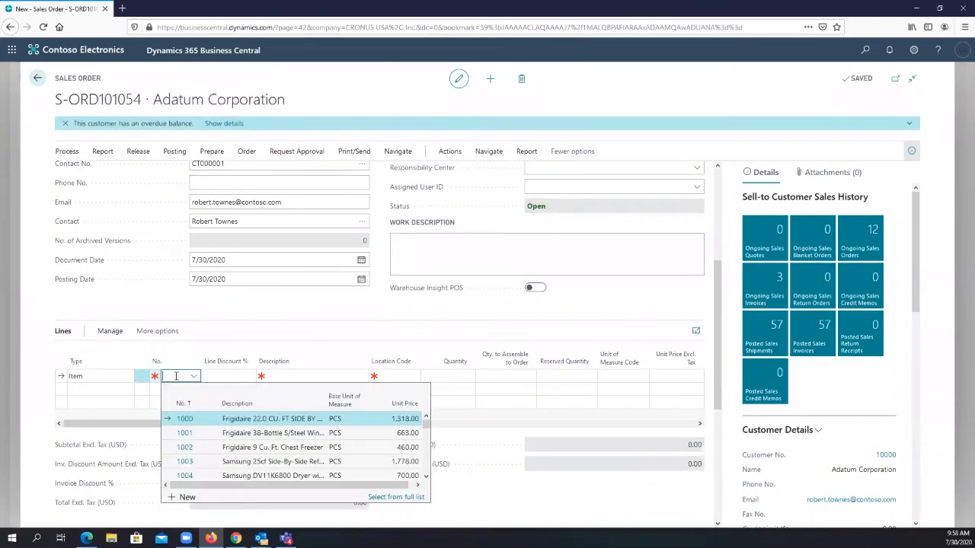
type("1010")
key("Tab")
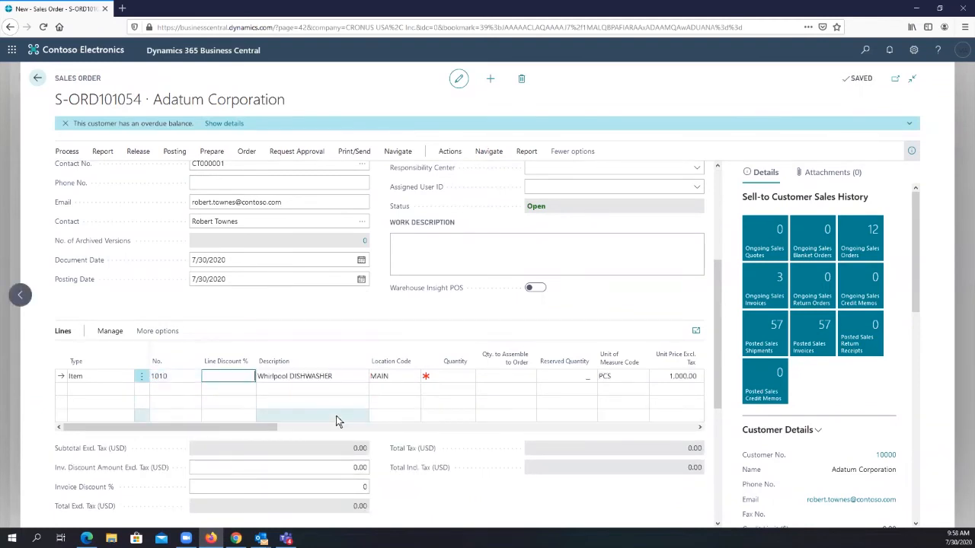
left_click(449, 378)
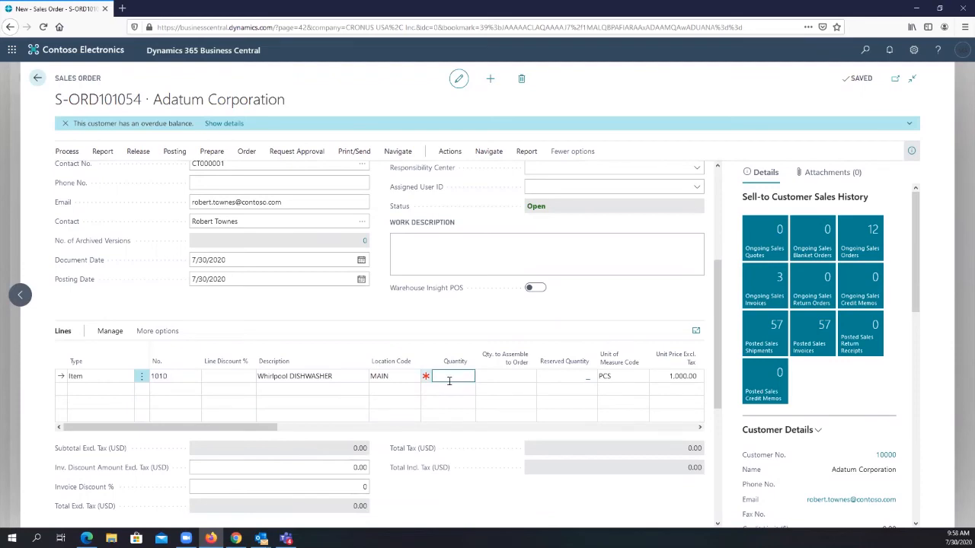
key("Tab")
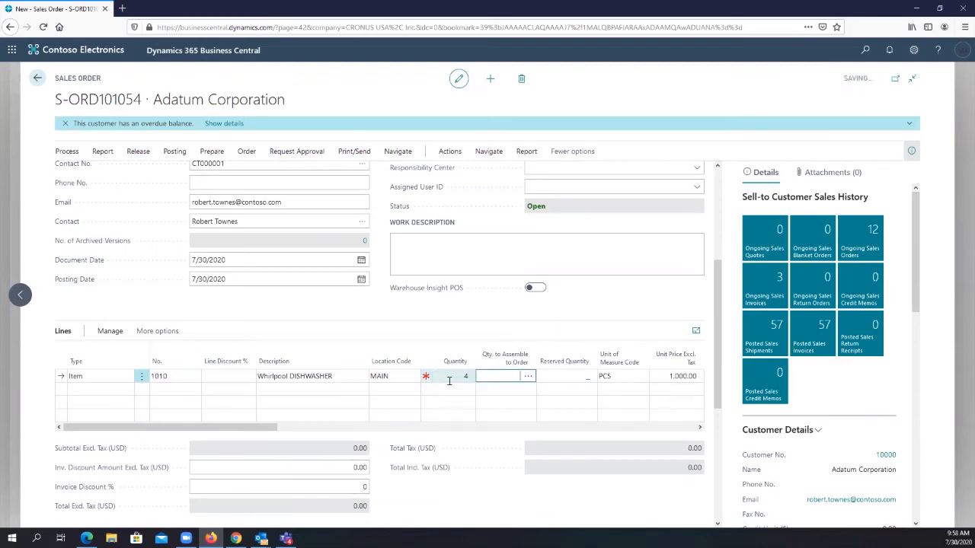
- Review the dishwasher line's item availability and available inventory in the Sales Line Details
scroll(620, 335, "down", 3)
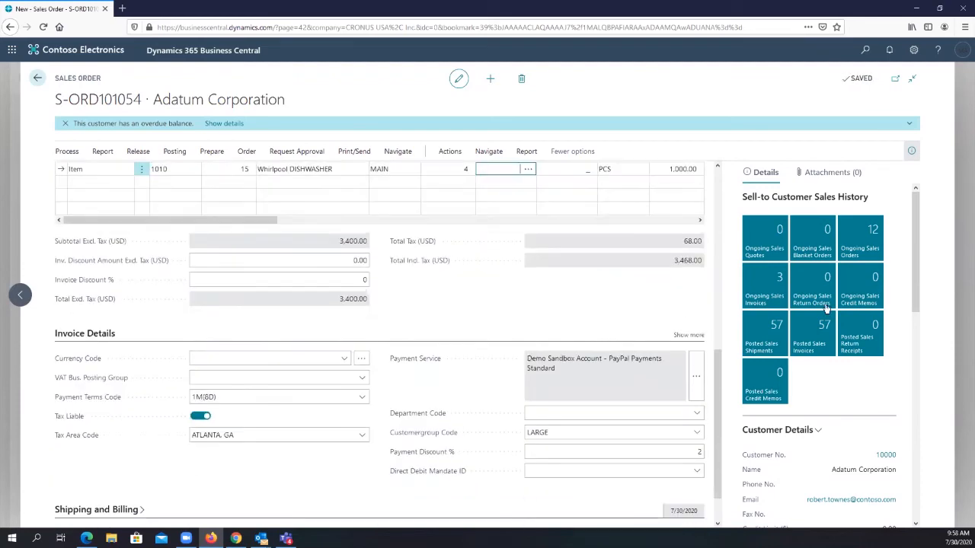
scroll(829, 305, "down", 6)
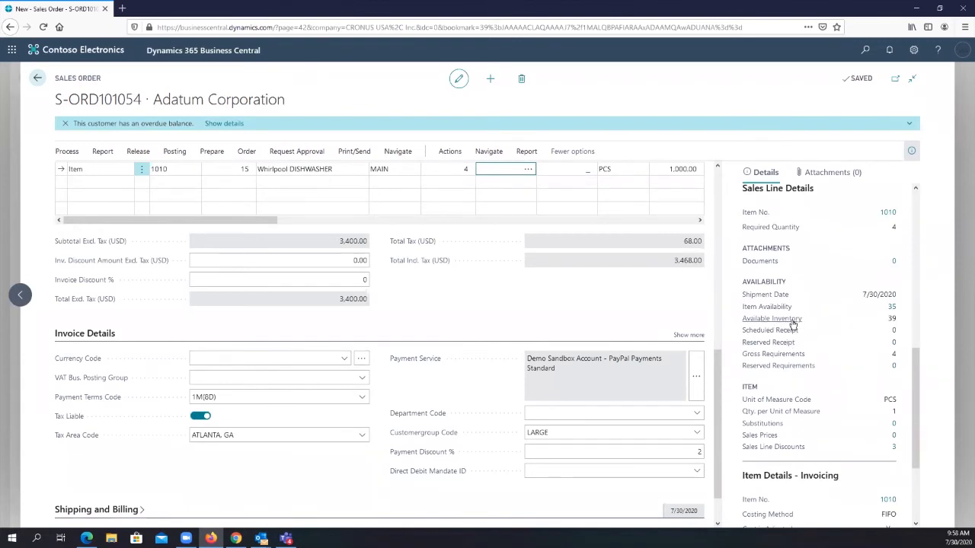
mouse_move(785, 325)
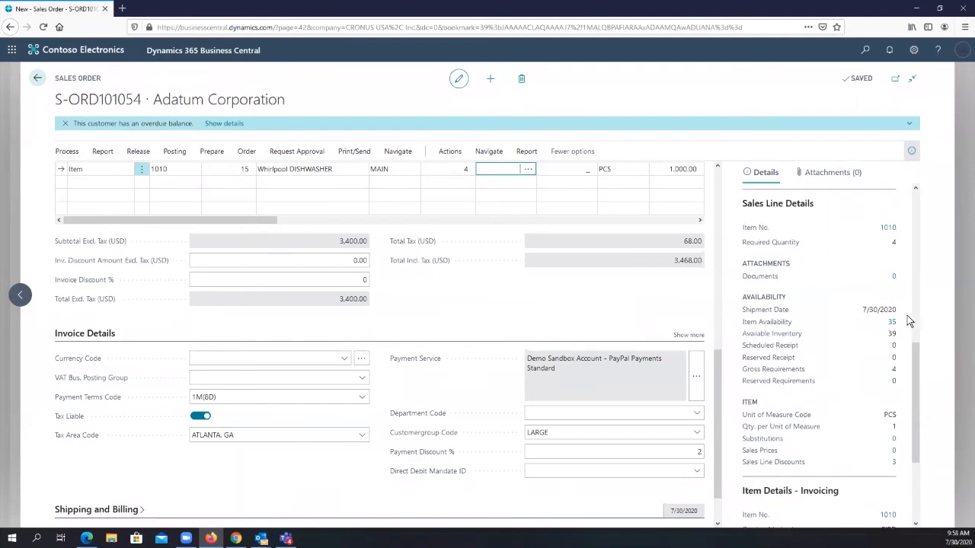
scroll(893, 327, "up", 1)
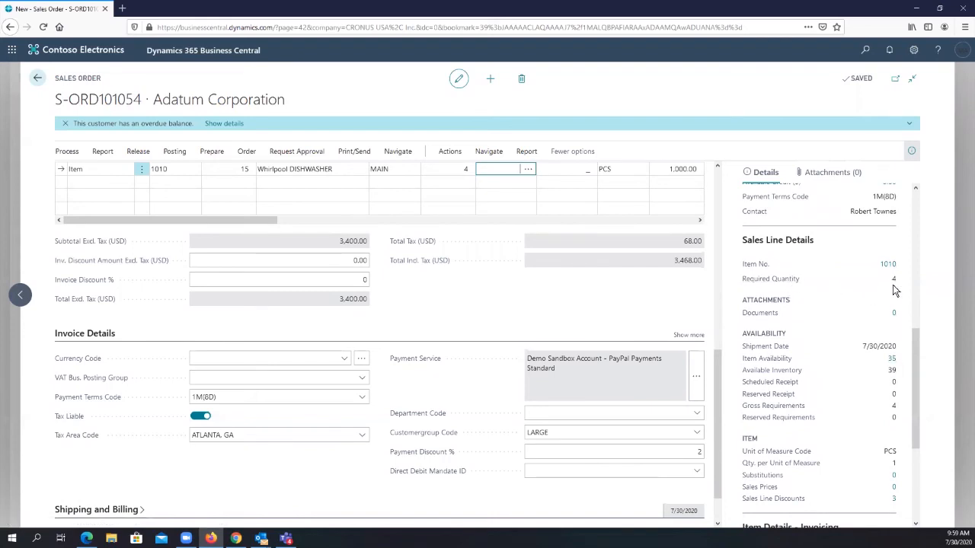
left_click(519, 297)
- Examine the dishwasher line's Shipment Date, Planned Shipment Date and Planned Delivery Date, along with the order's header dates
left_click_drag(268, 220, 540, 226)
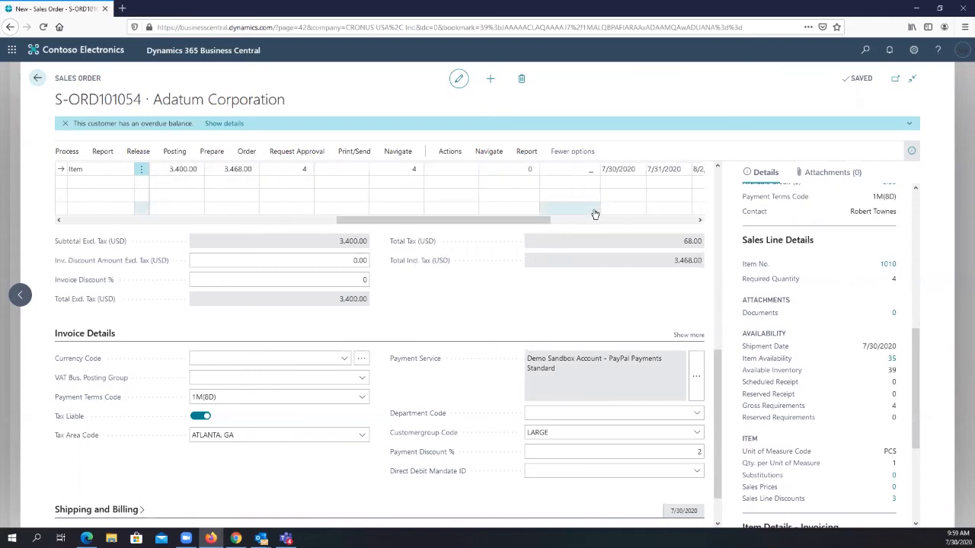
scroll(596, 209, "up", 3)
left_click_drag(507, 427, 607, 427)
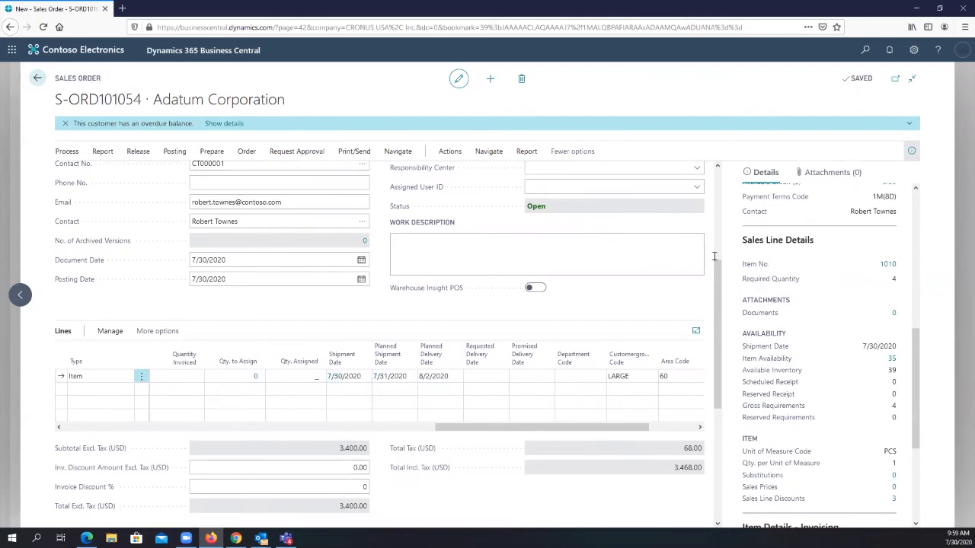
scroll(864, 310, "up", 3)
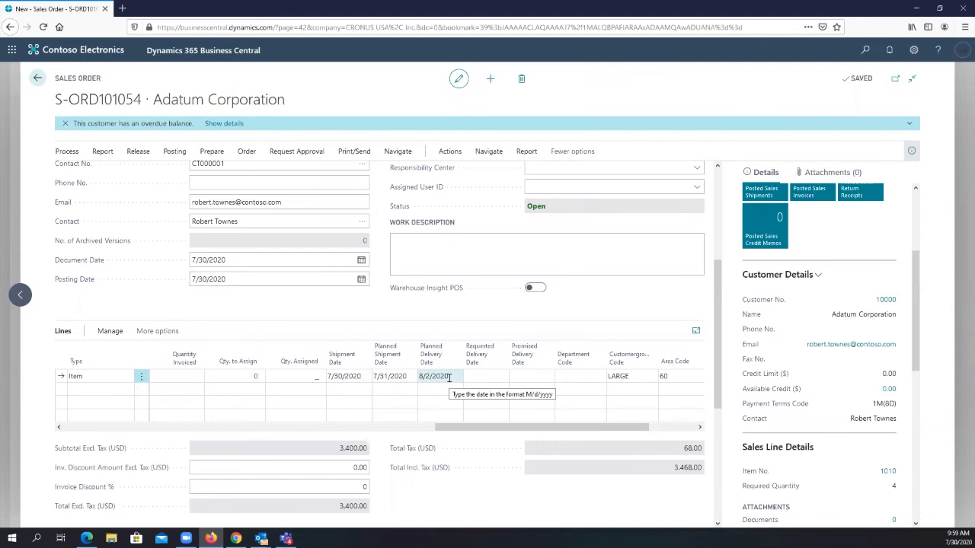
left_click_drag(450, 378, 420, 389)
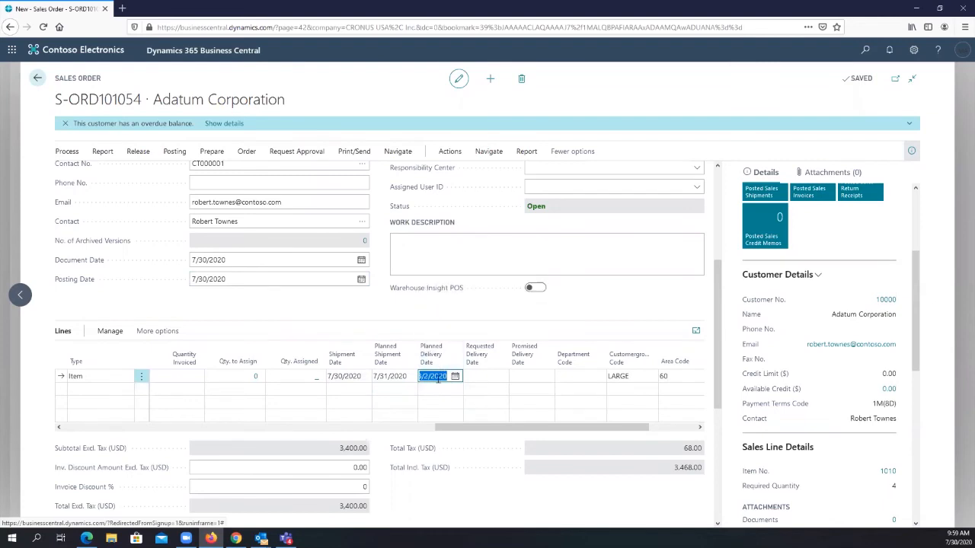
left_click(347, 374)
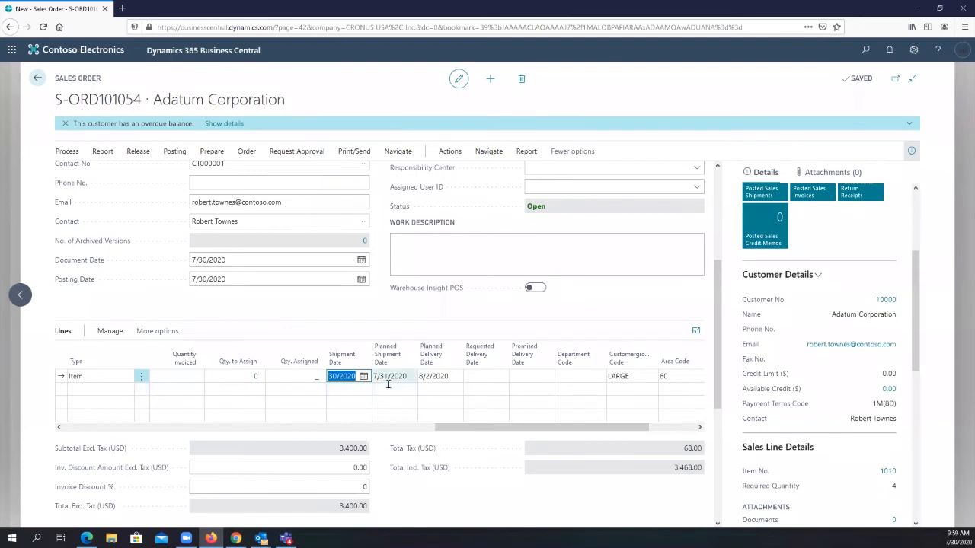
key("Tab")
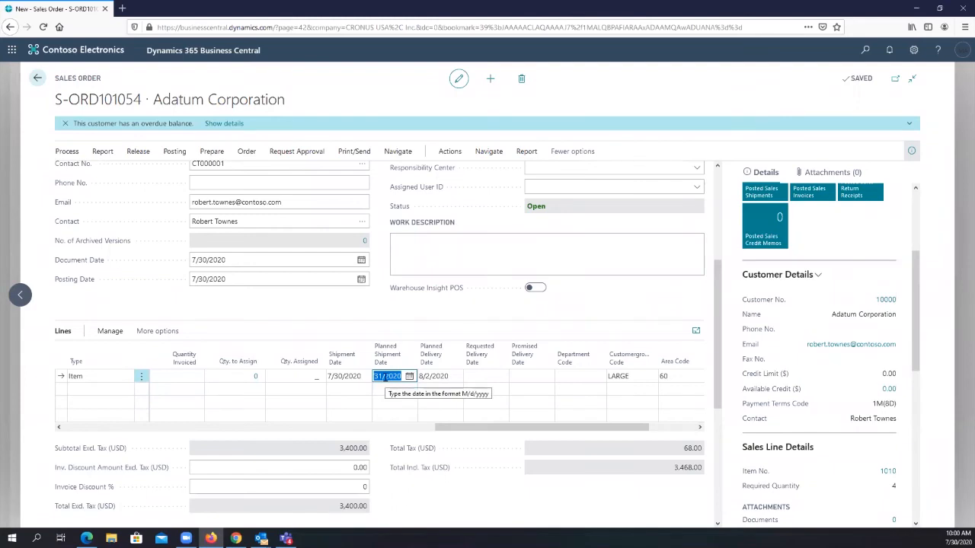
left_click(435, 378)
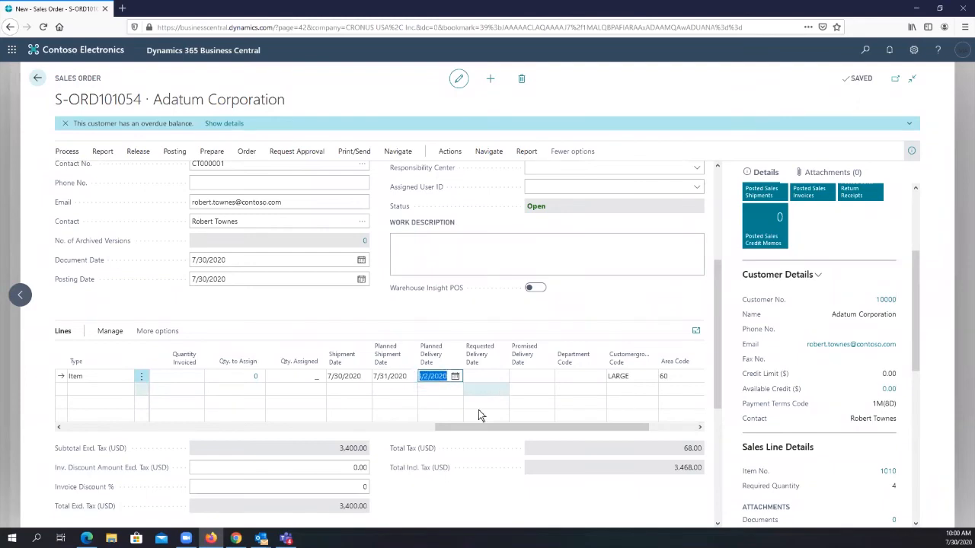
left_click(503, 314)
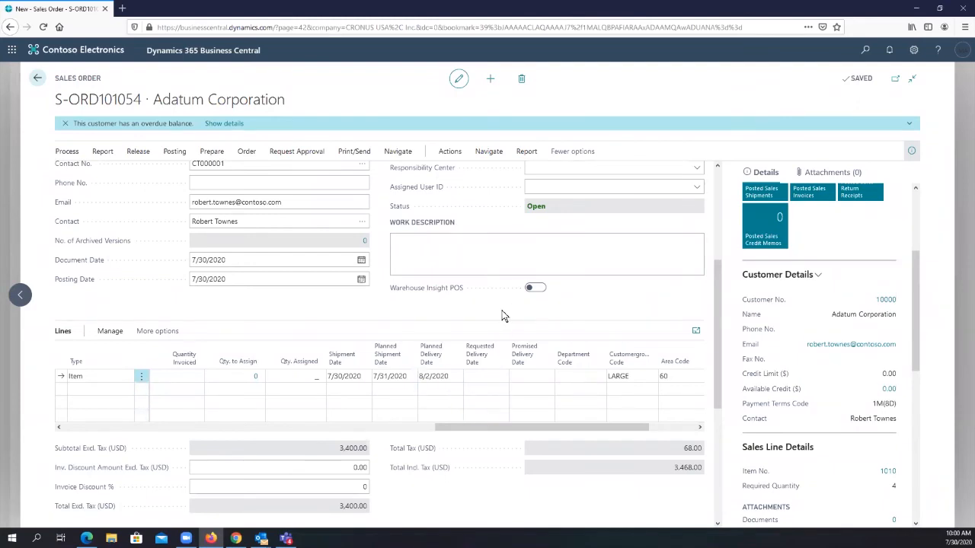
left_click(477, 401)
left_click(448, 378)
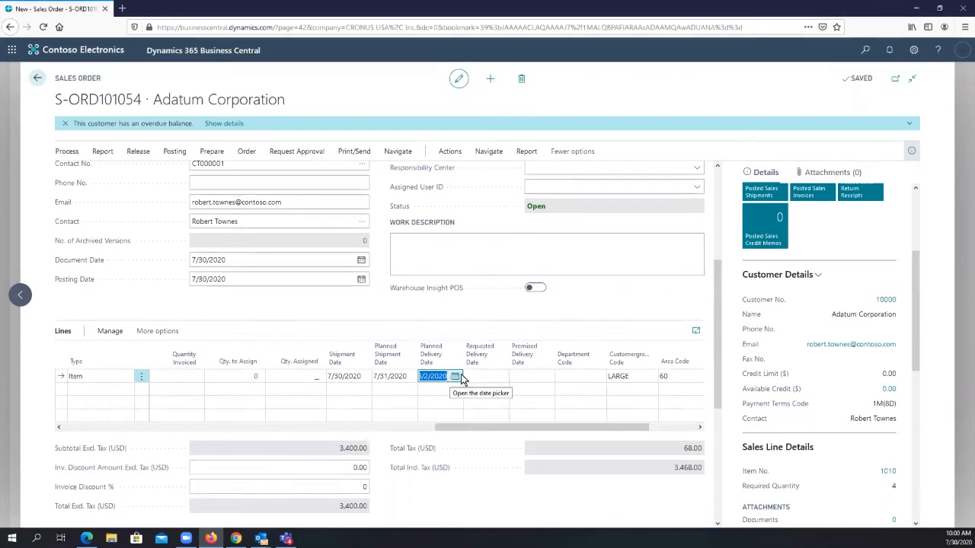
left_click(577, 323)
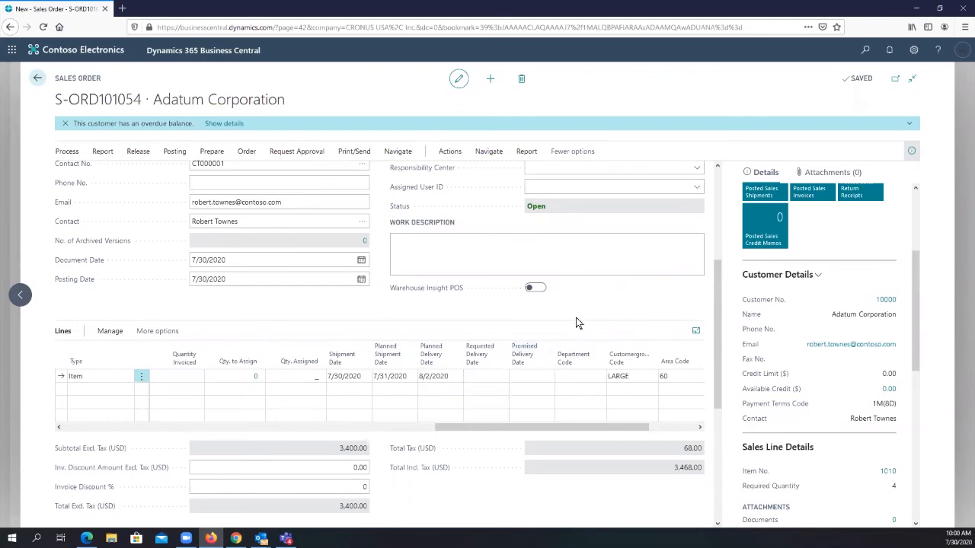
scroll(594, 301, "up", 3)
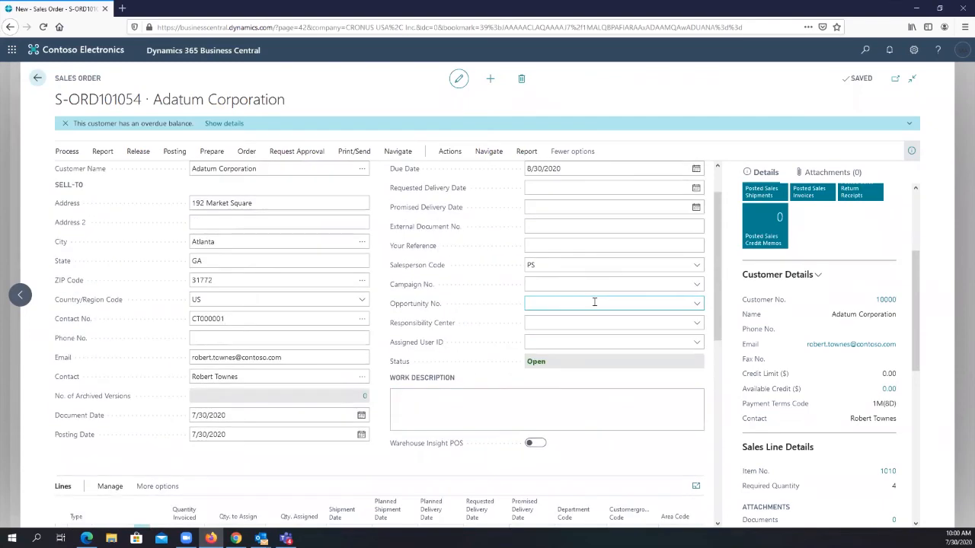
scroll(594, 301, "down", 2)
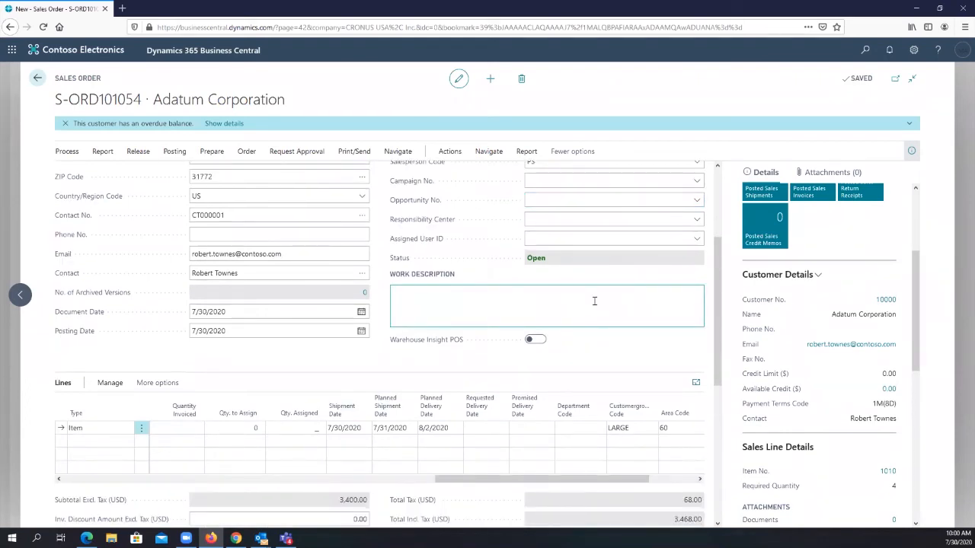
- Open the dishwasher's Item Availability by Event and expand the Inventory and 7/30/2020 entries
scroll(856, 364, "down", 4)
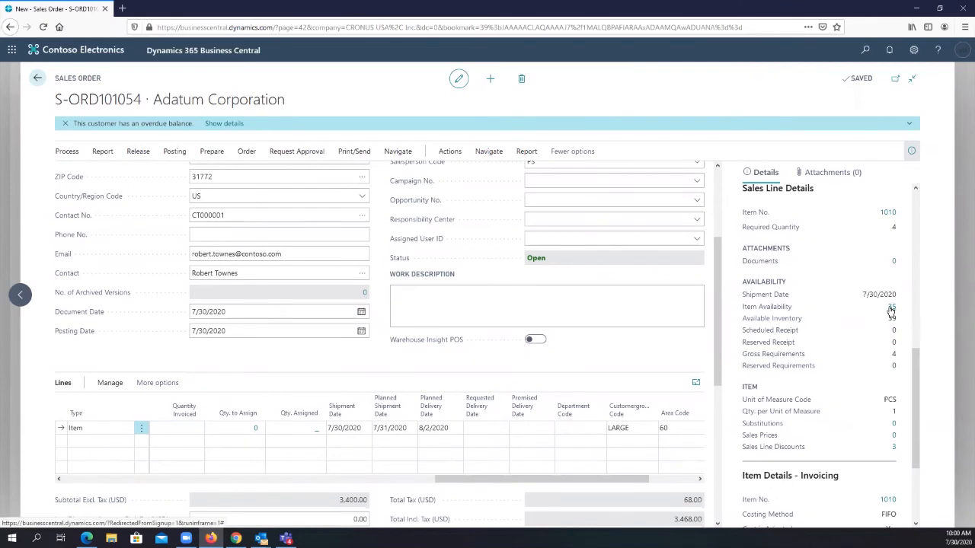
left_click(891, 308)
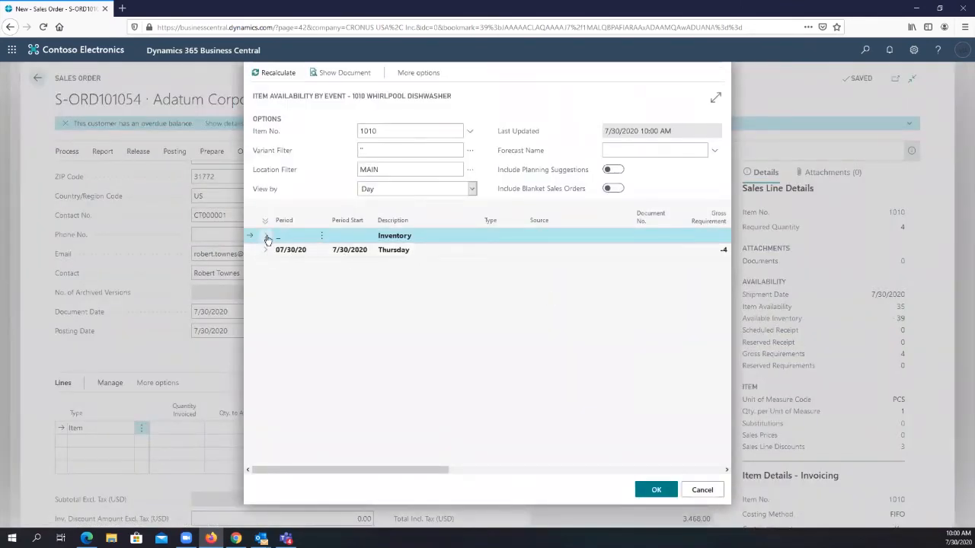
left_click(266, 237)
left_click(266, 264)
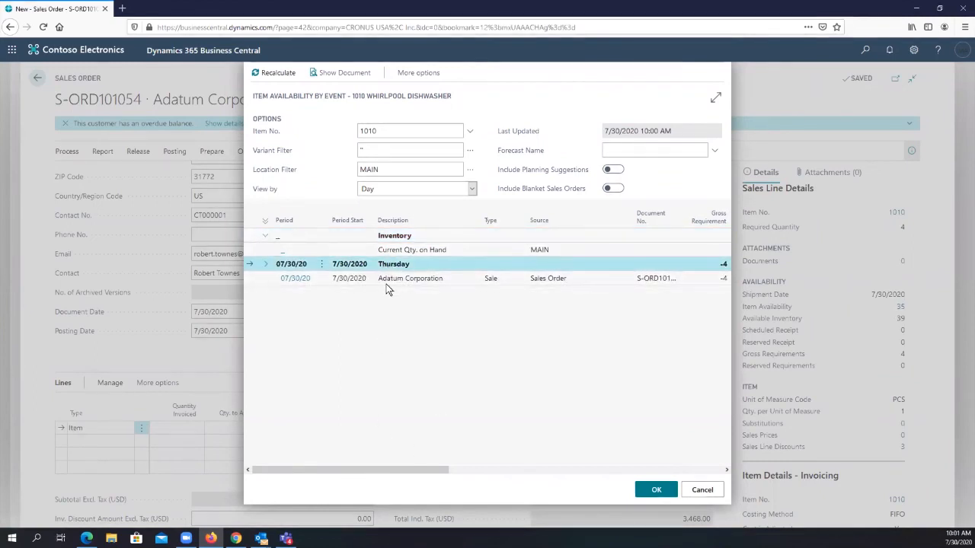
- Review the dishwasher's gross requirement, scheduled receipt, reserved receipt and projected available balance by event, and close the availability view
left_click_drag(399, 469, 480, 428)
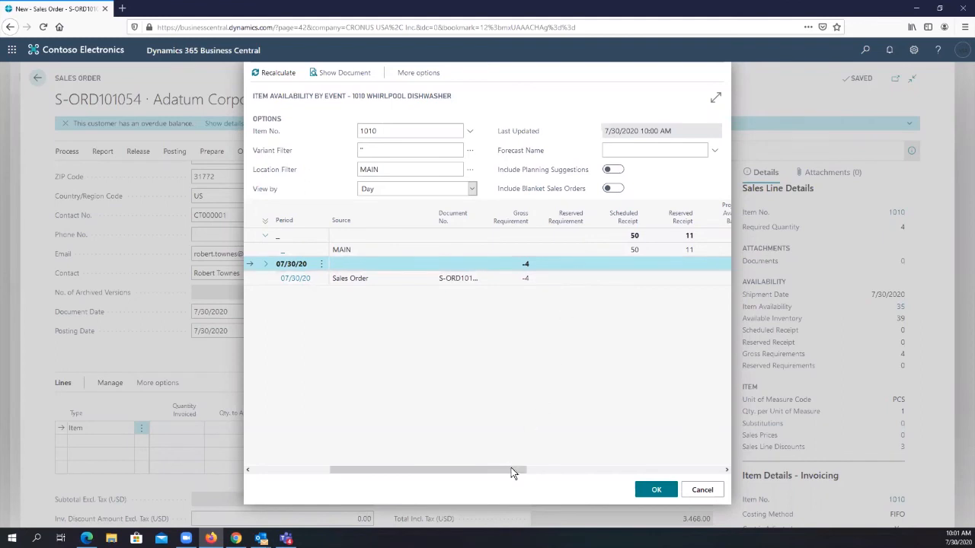
left_click_drag(512, 475, 570, 472)
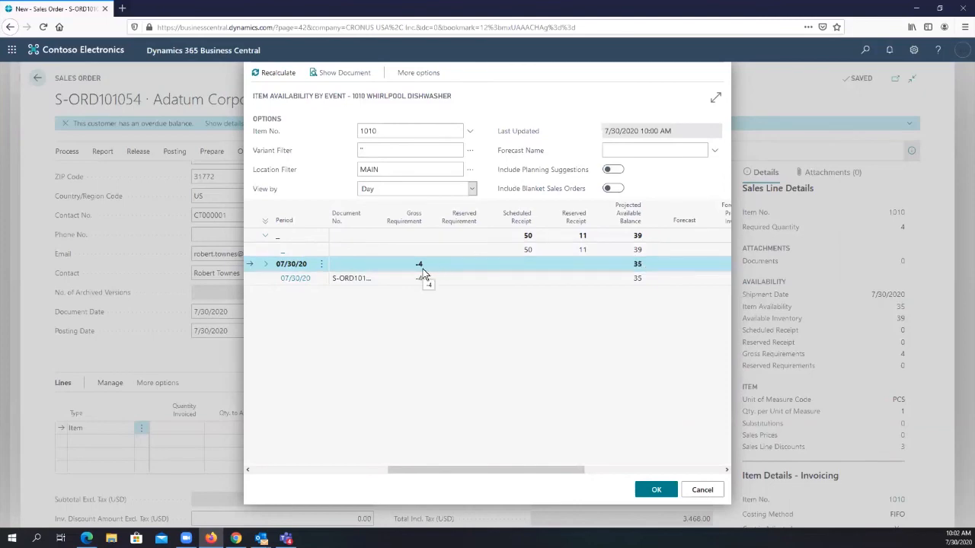
left_click(695, 490)
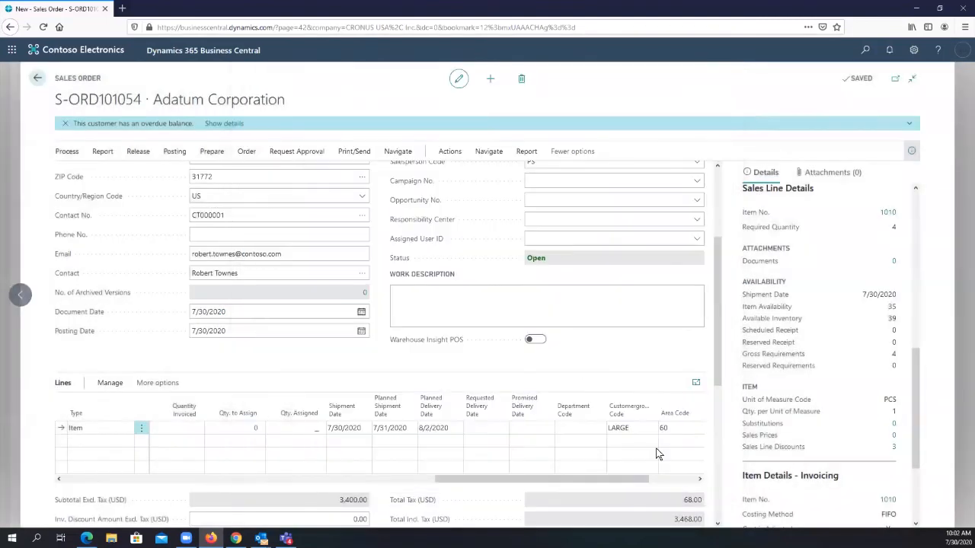
- Compare the Requested and Promised Delivery Date fields in the order header with the dishwasher line's planned, requested and promised delivery dates
scroll(601, 297, "up", 3)
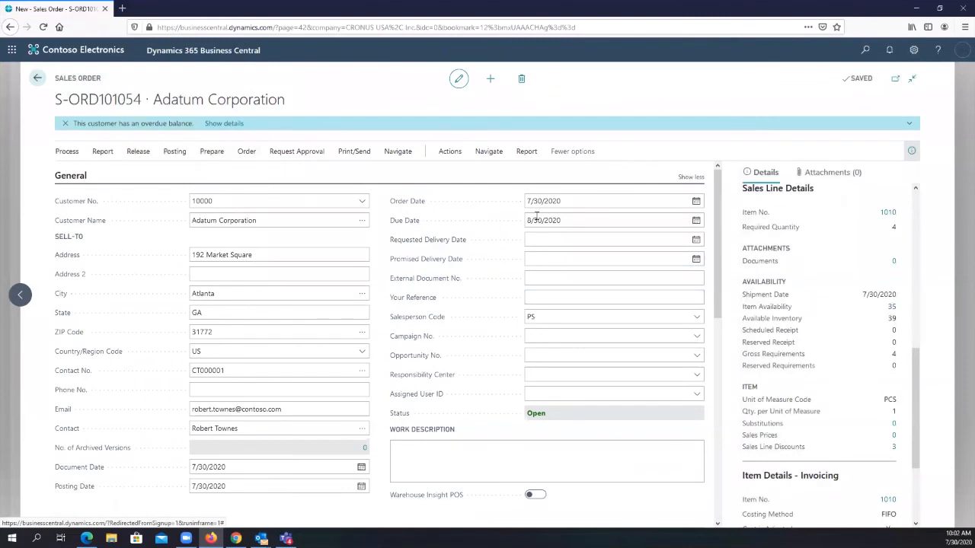
left_click(560, 240)
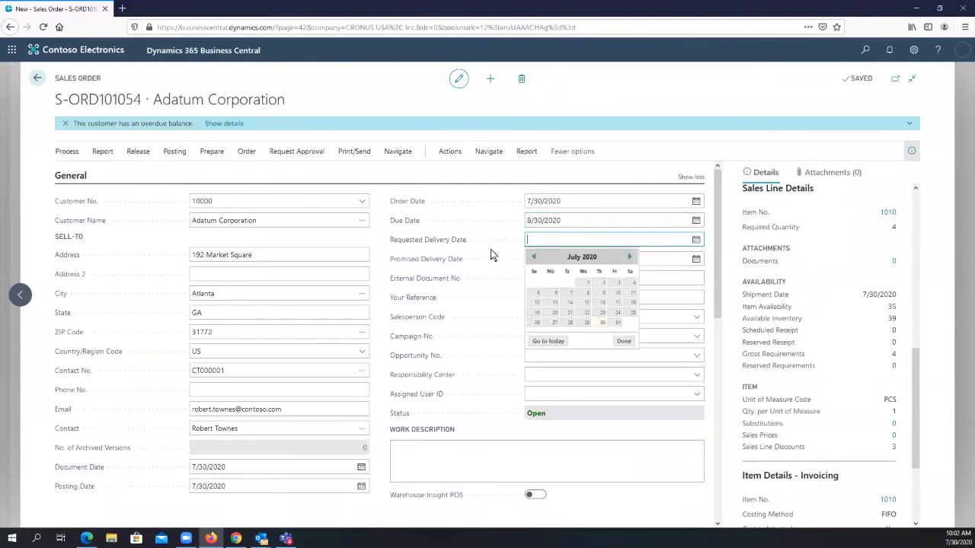
left_click(599, 109)
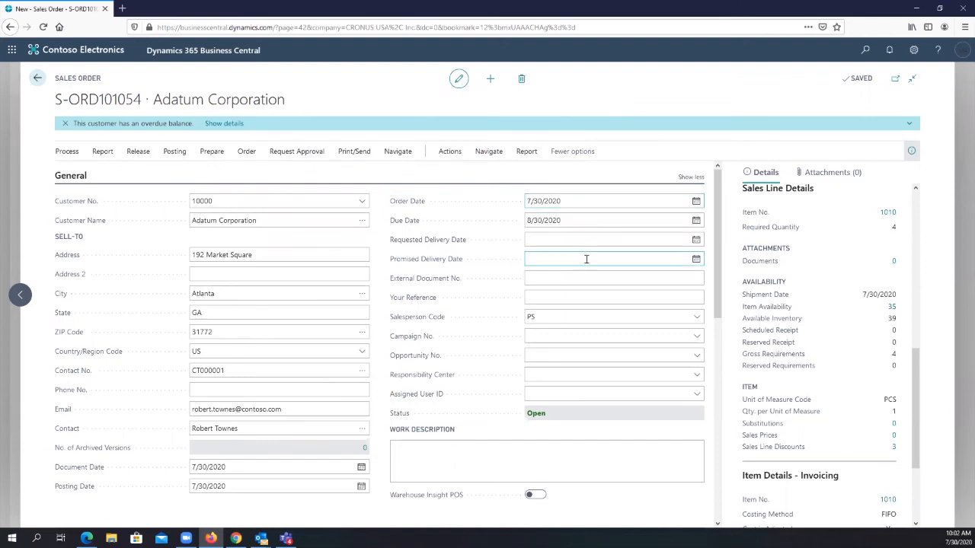
scroll(601, 270, "down", 4)
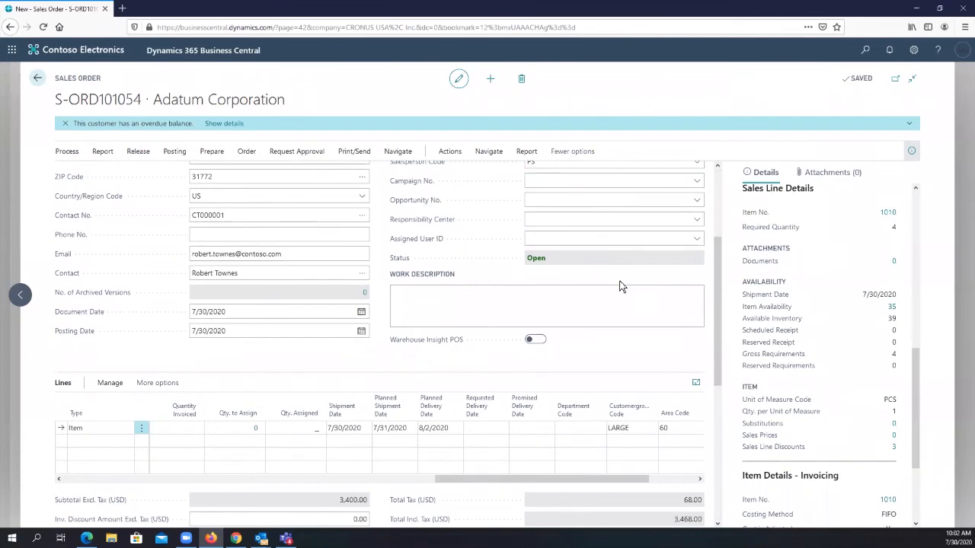
scroll(621, 286, "up", 4)
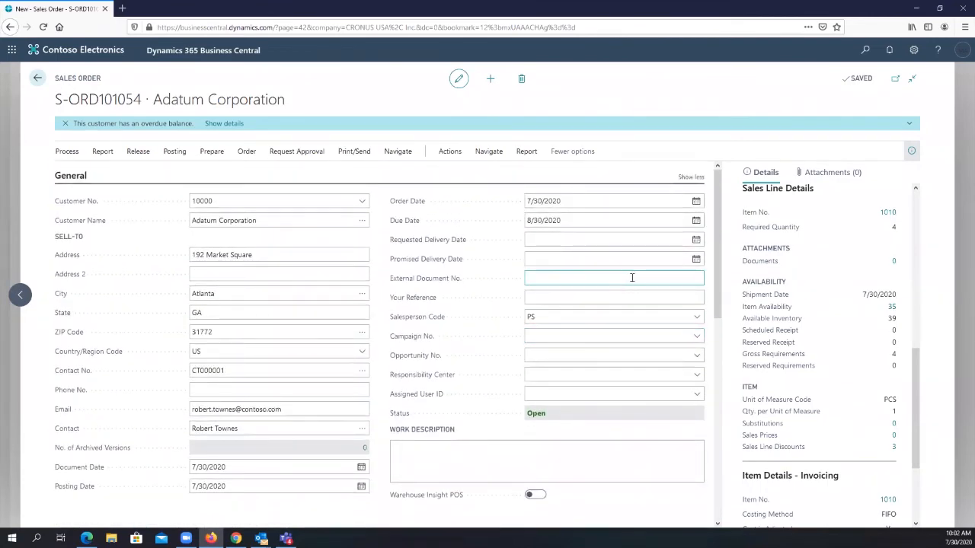
scroll(648, 267, "down", 4)
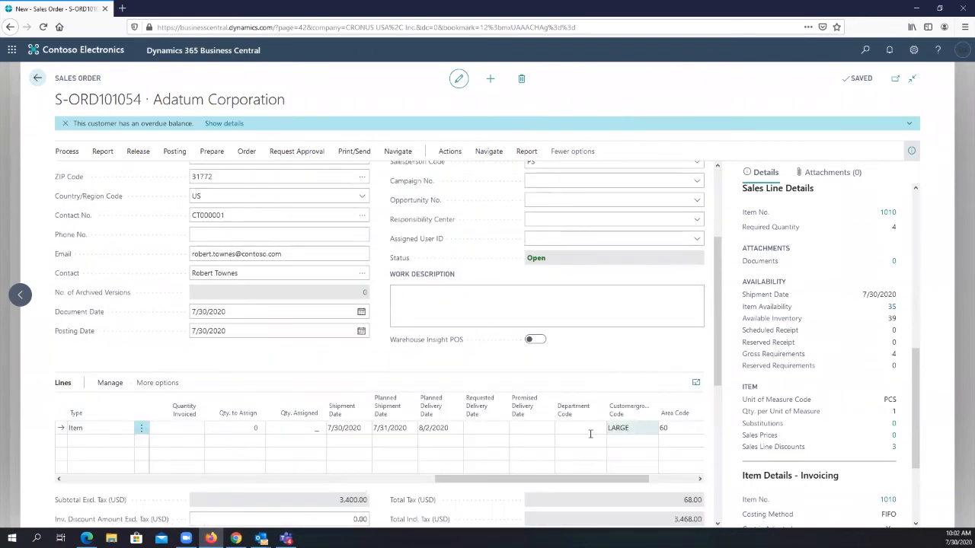
left_click(457, 430)
left_click(457, 430)
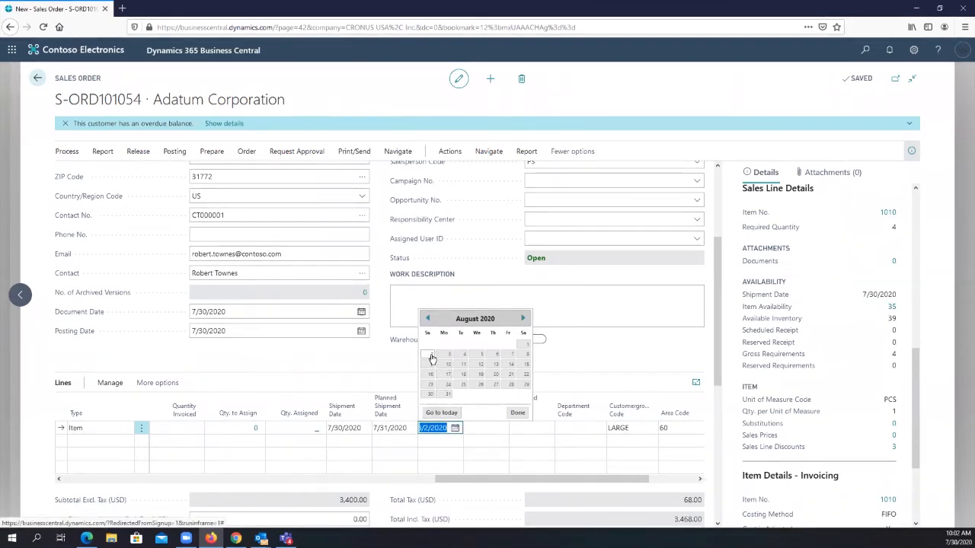
left_click(491, 430)
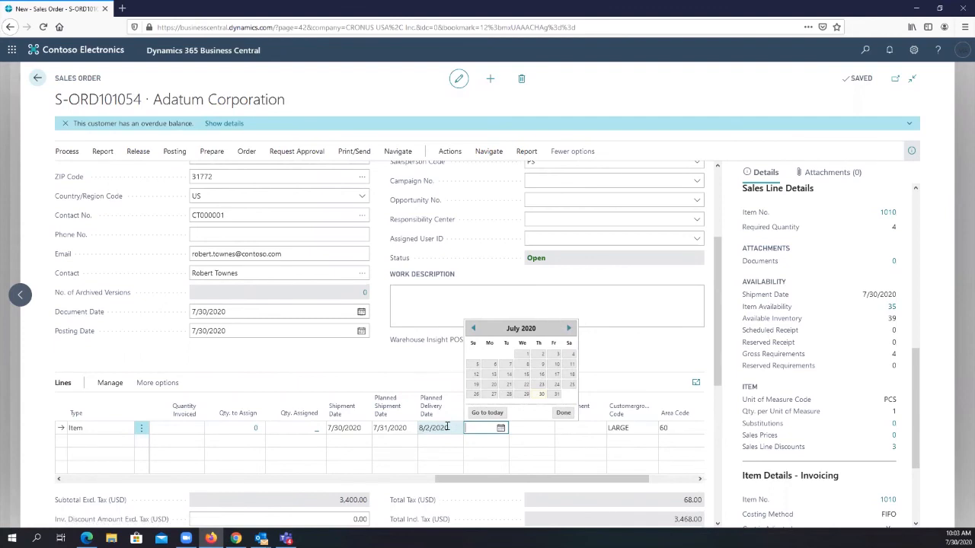
left_click(636, 303)
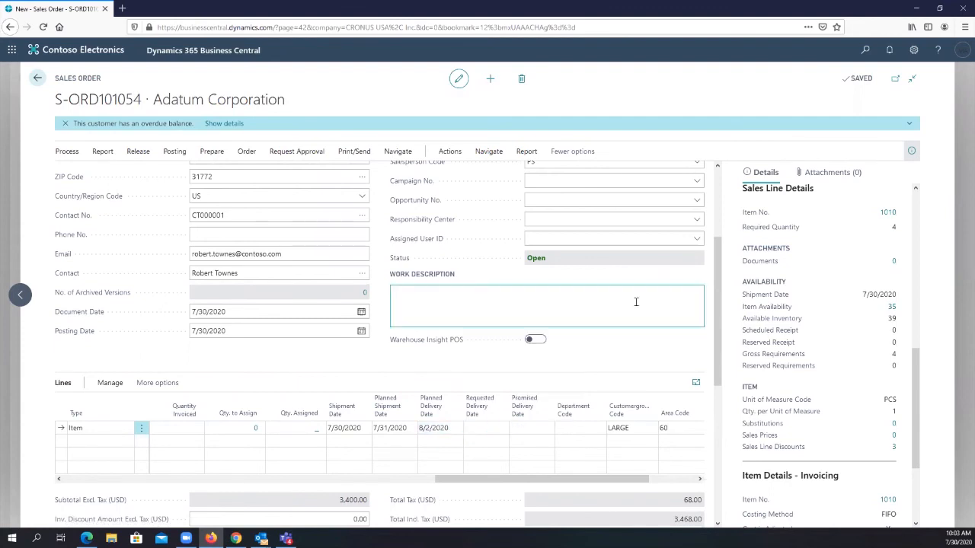
- Set the order header's Requested Delivery Date to 8/3/2020 and accept updating the lines
scroll(636, 302, "up", 4)
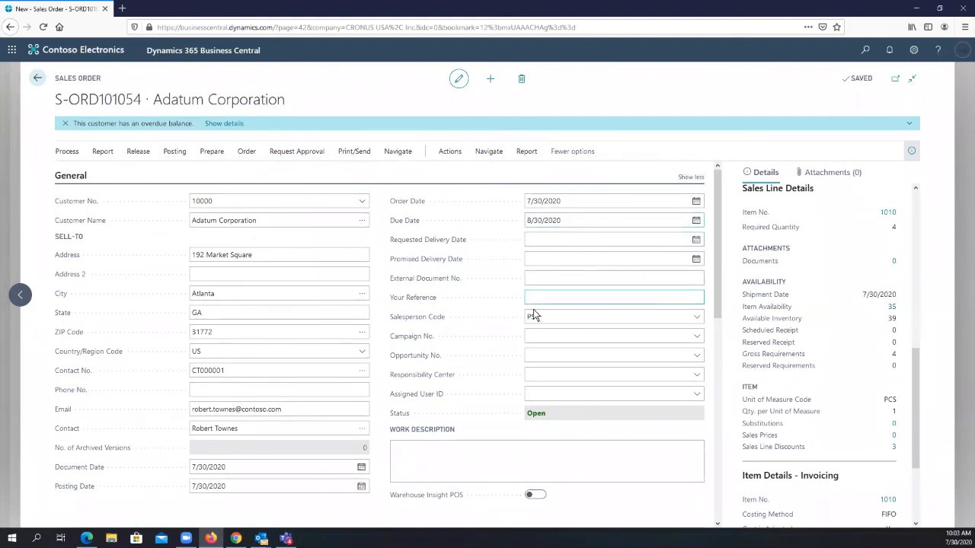
left_click(696, 242)
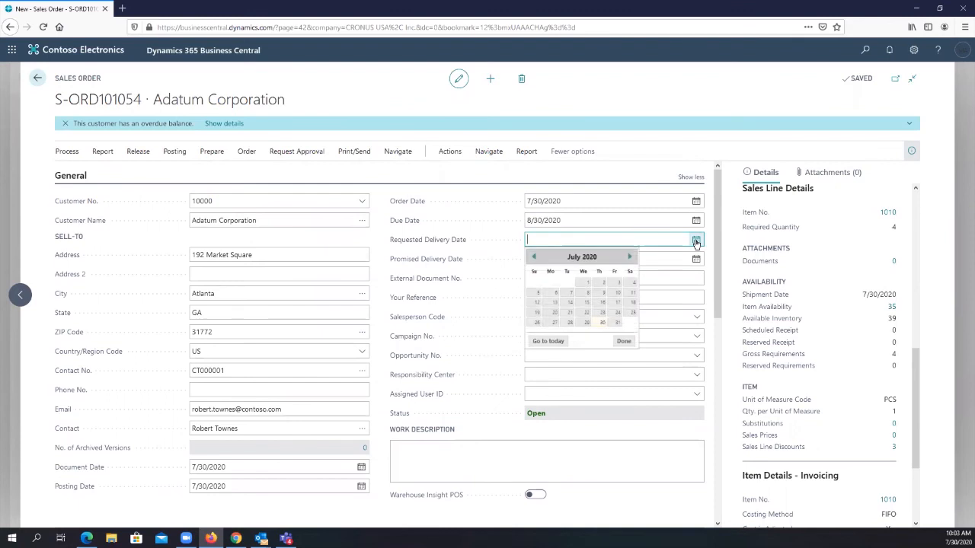
left_click(629, 258)
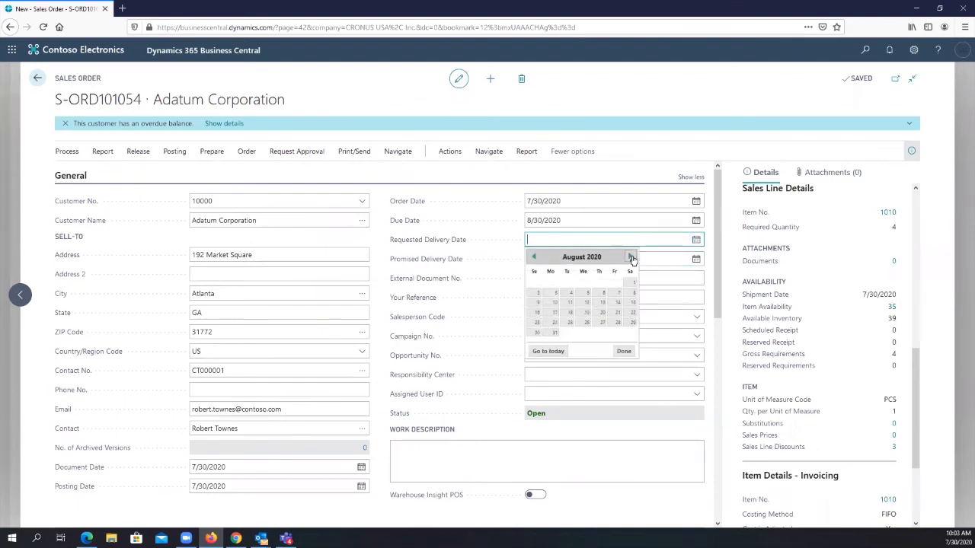
left_click(554, 295)
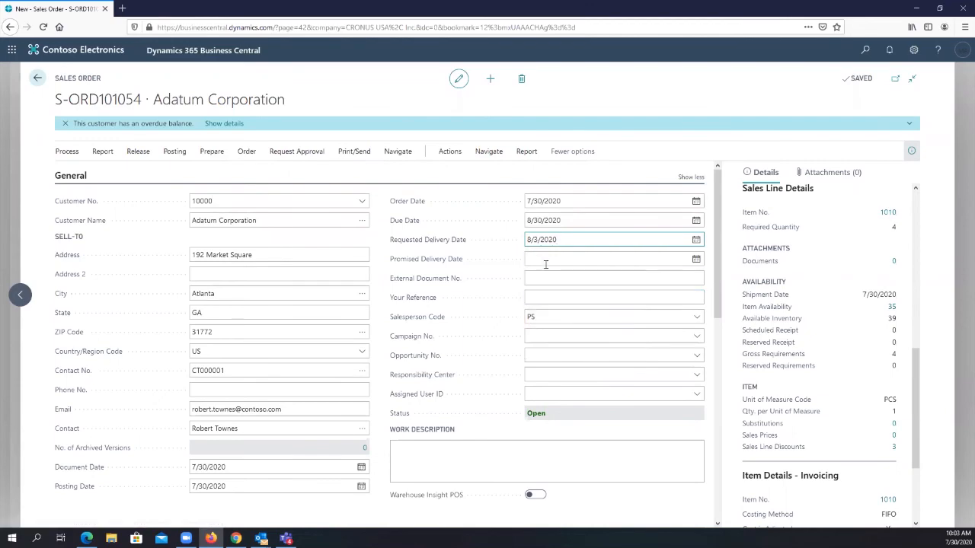
left_click(546, 259)
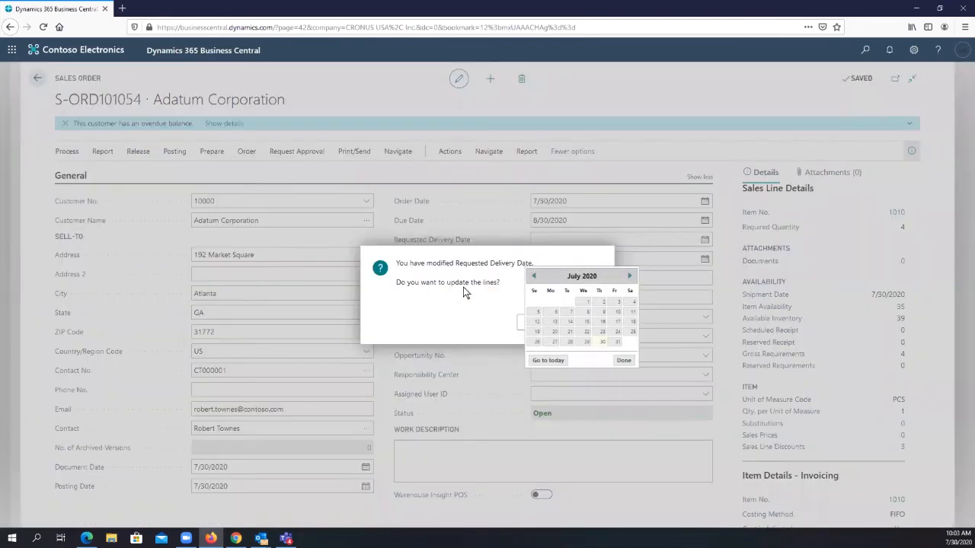
left_click(527, 326)
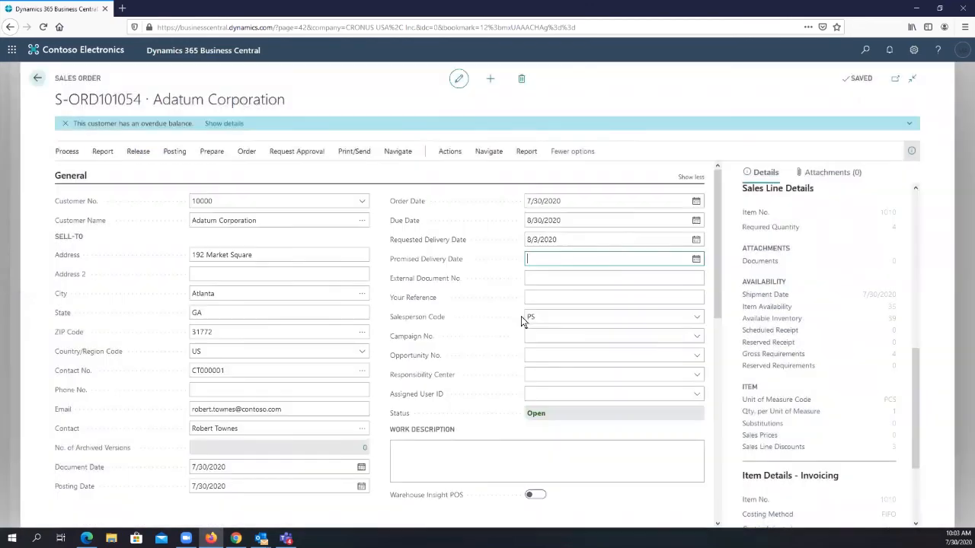
- Check how the requested delivery date carries into the dishwasher line's Planned Shipment Date and Shipment Date
left_click(555, 239)
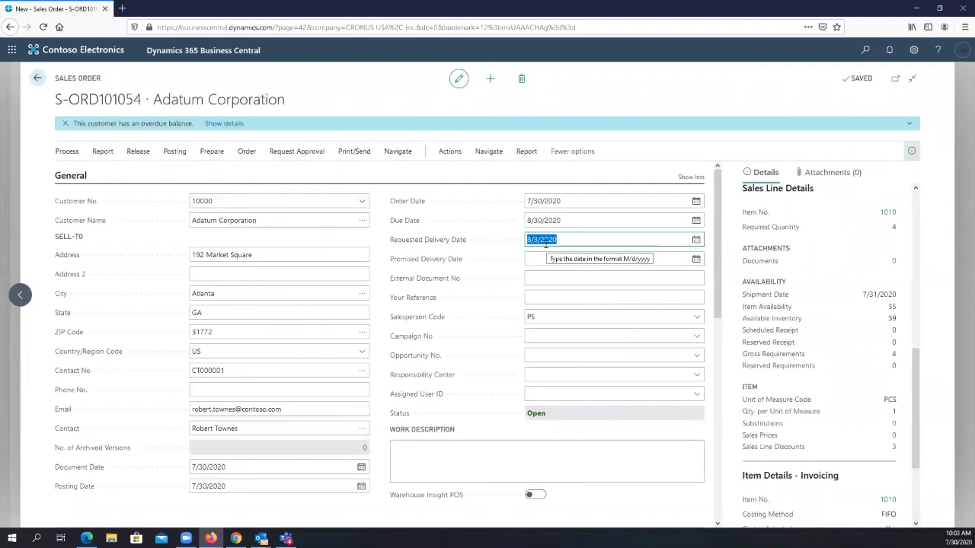
scroll(442, 259, "down", 3)
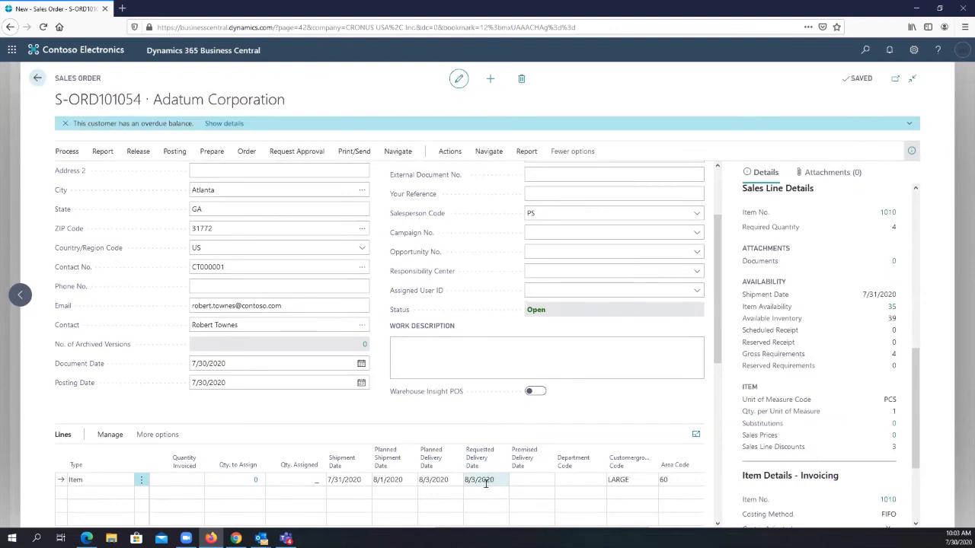
left_click(400, 481)
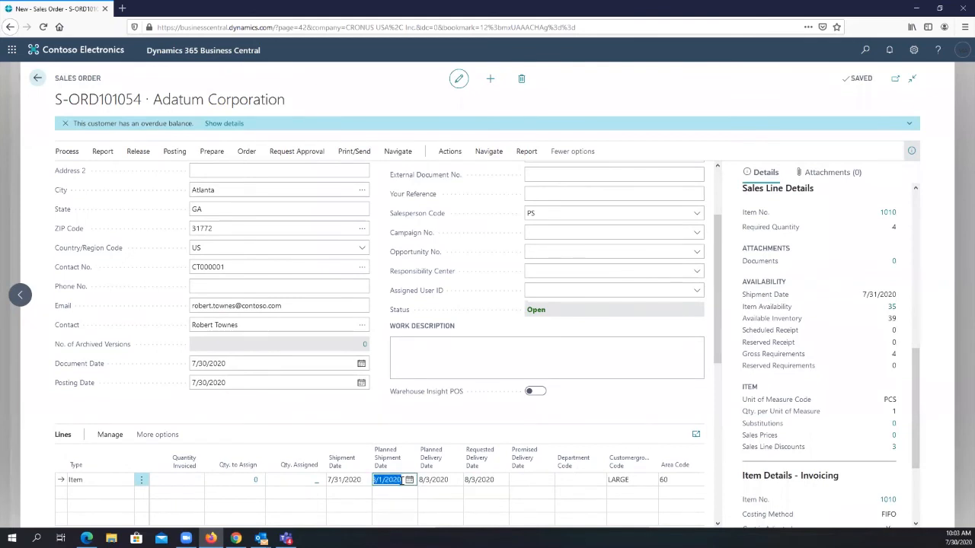
left_click(353, 481)
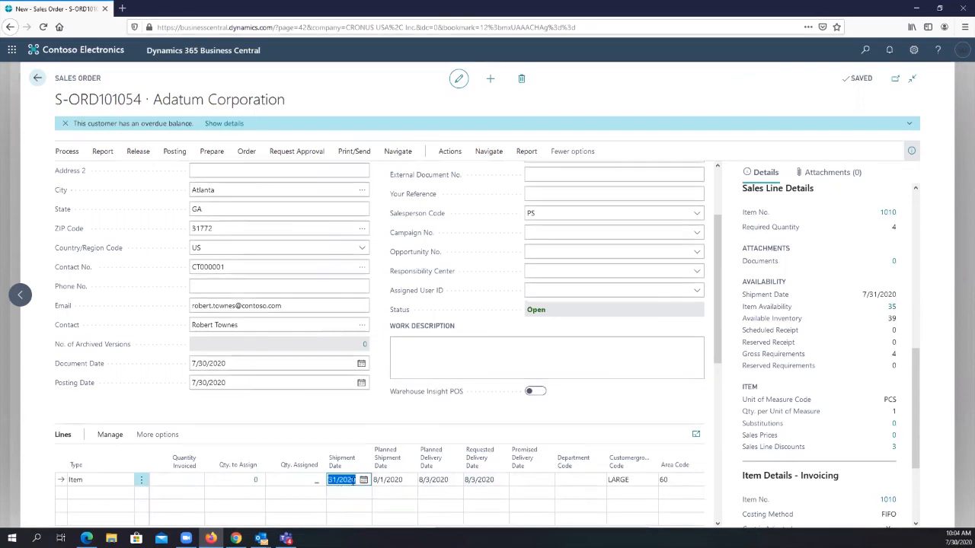
left_click(352, 429)
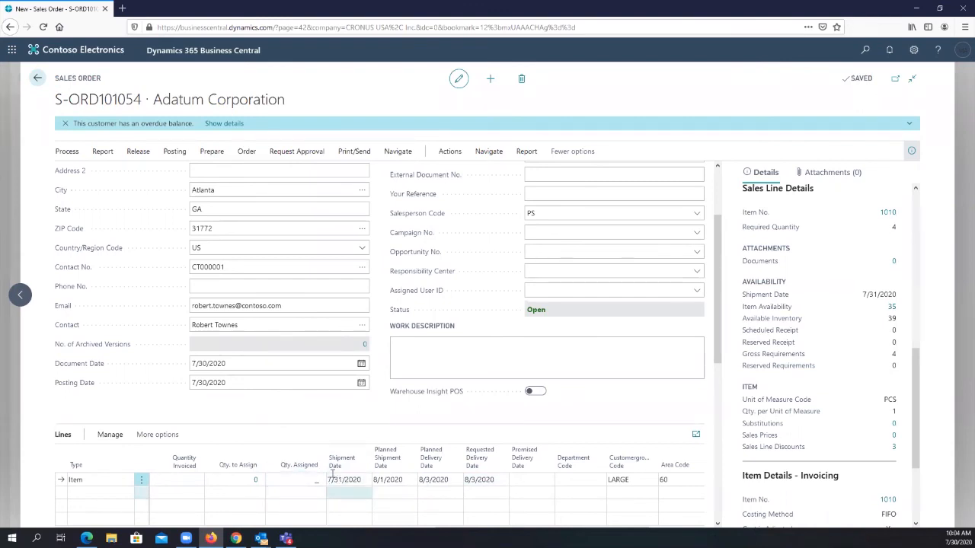
- Set the order header's Promised Delivery Date to 7/8/2020
scroll(591, 325, "up", 3)
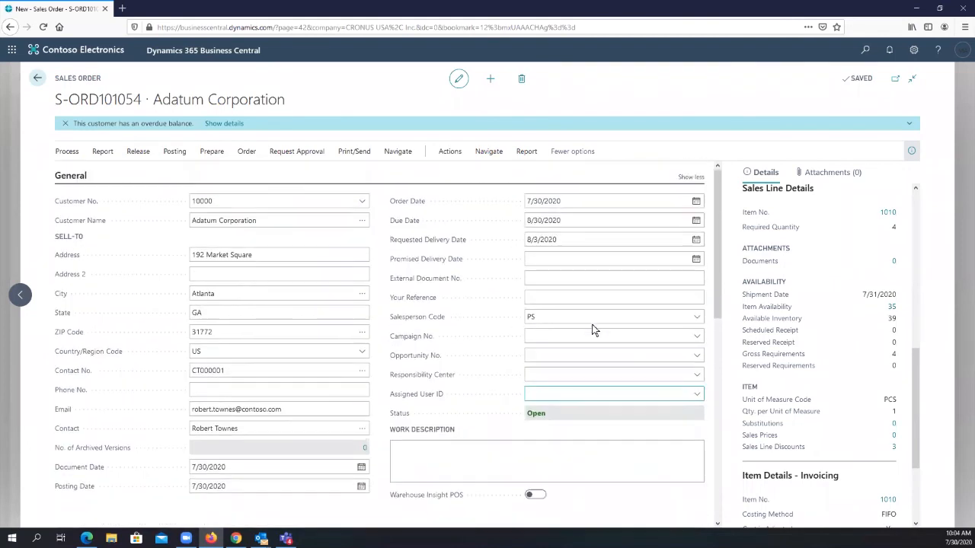
left_click(539, 260)
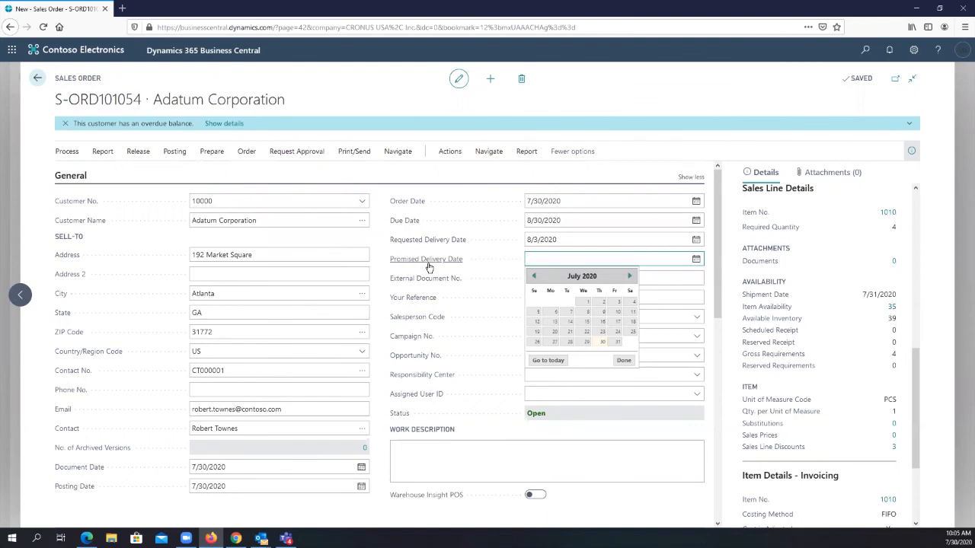
mouse_move(429, 263)
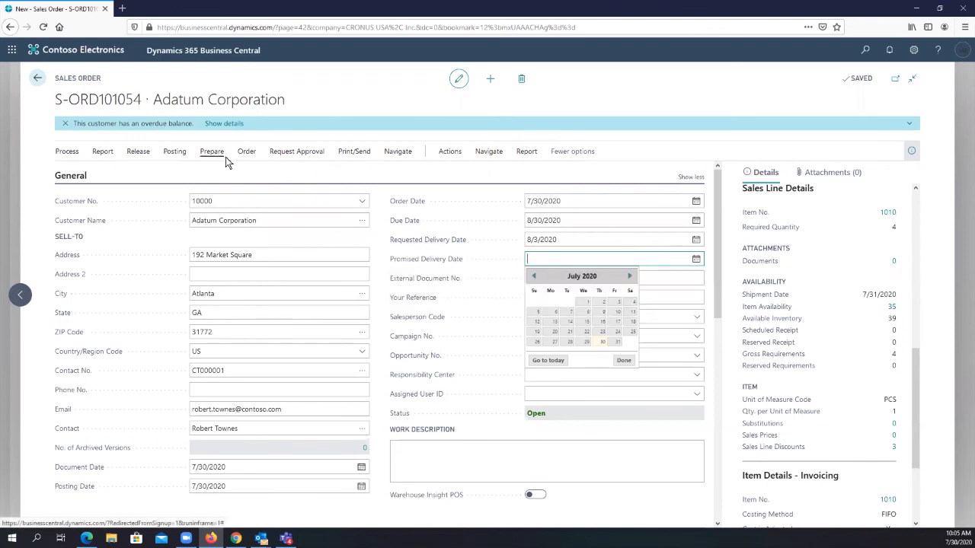
left_click(697, 259)
left_click(696, 259)
left_click(584, 315)
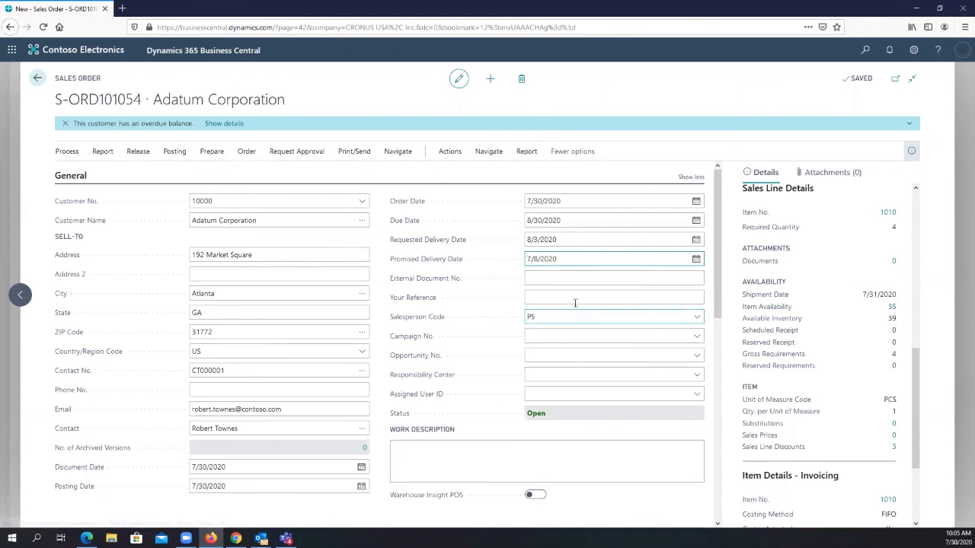
- Set the order header's Promised Delivery Date to 8/7/2020 and accept updating the lines
left_click(695, 262)
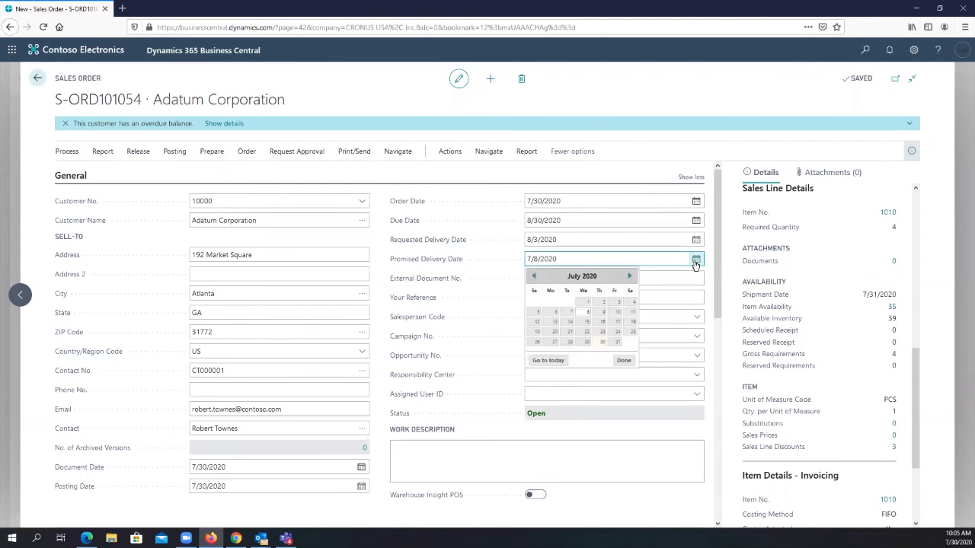
left_click(629, 275)
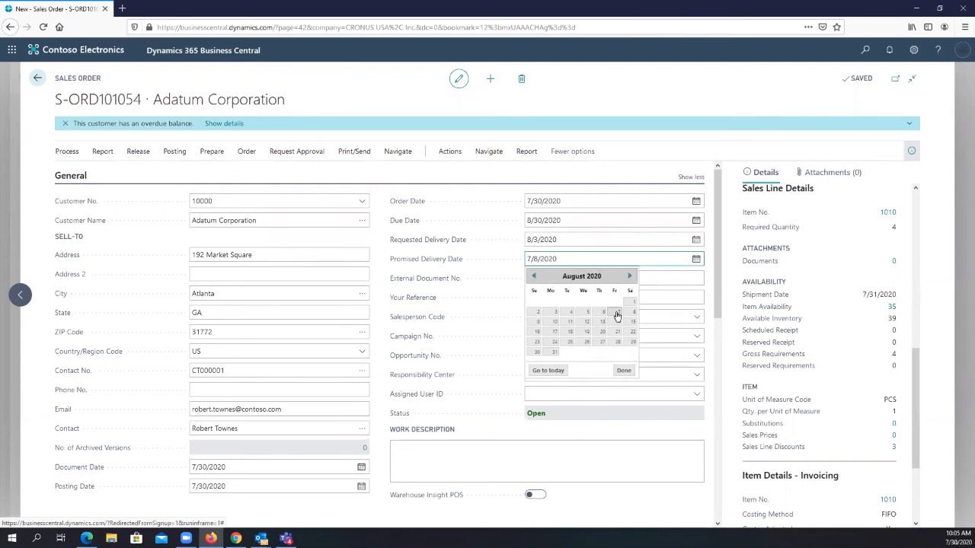
left_click(617, 316)
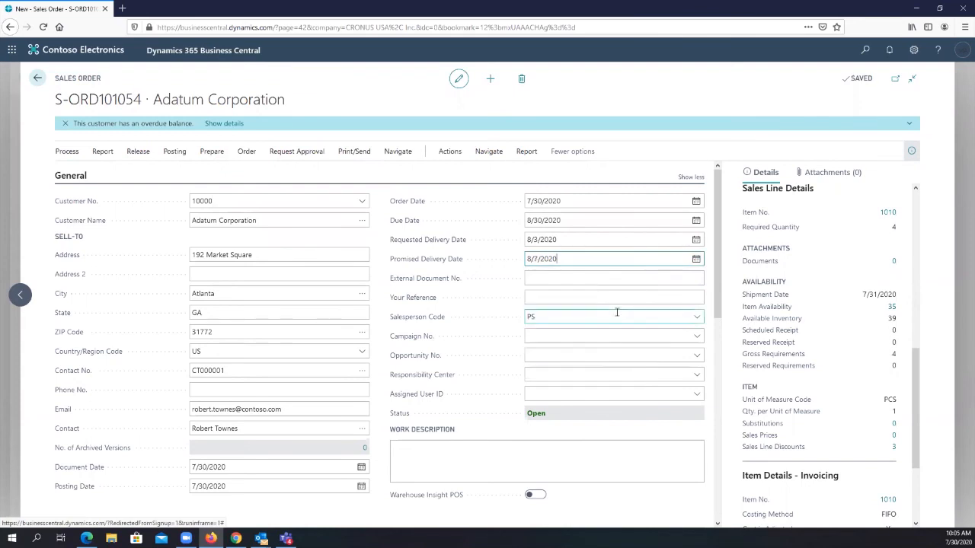
left_click(576, 280)
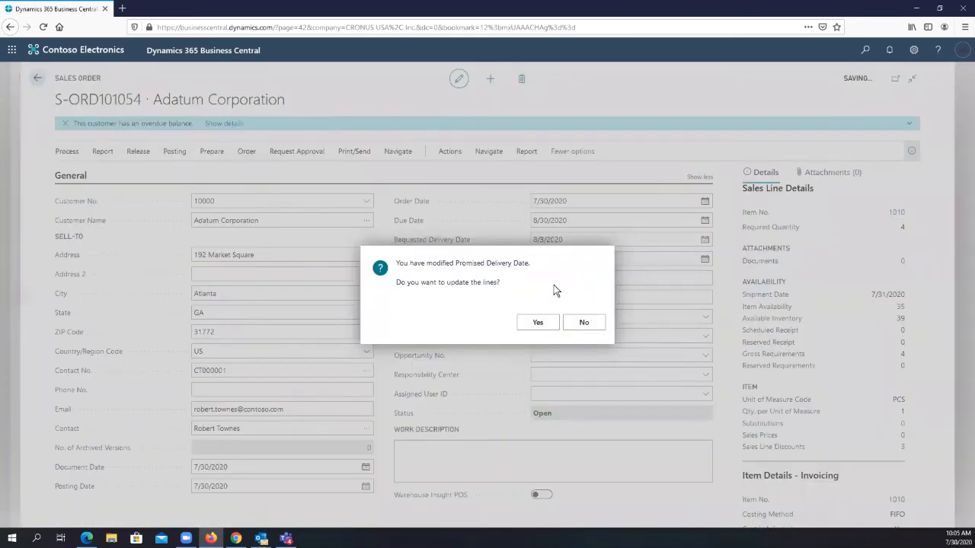
key("Return")
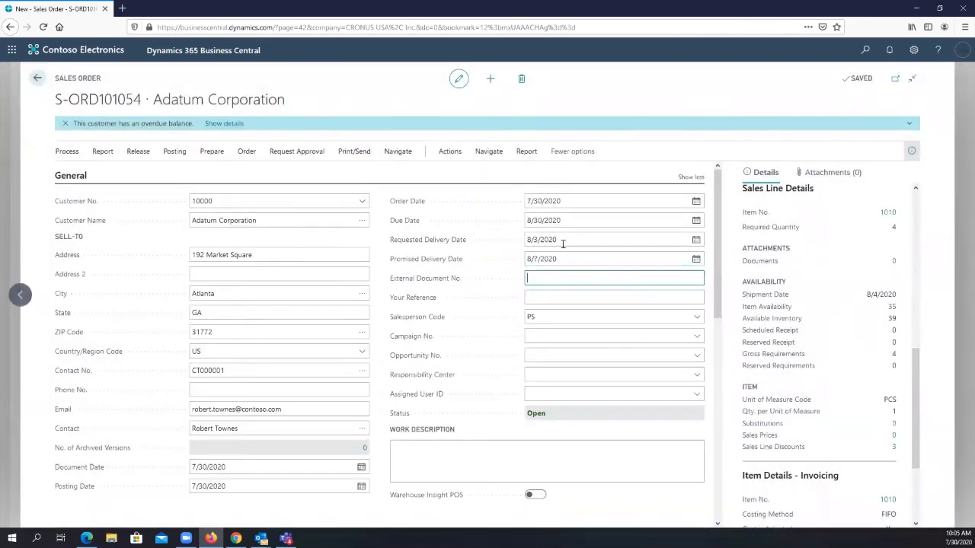
- Examine the dishwasher line's Promised Delivery Date alongside its shipment and planned delivery dates
scroll(614, 276, "down", 3)
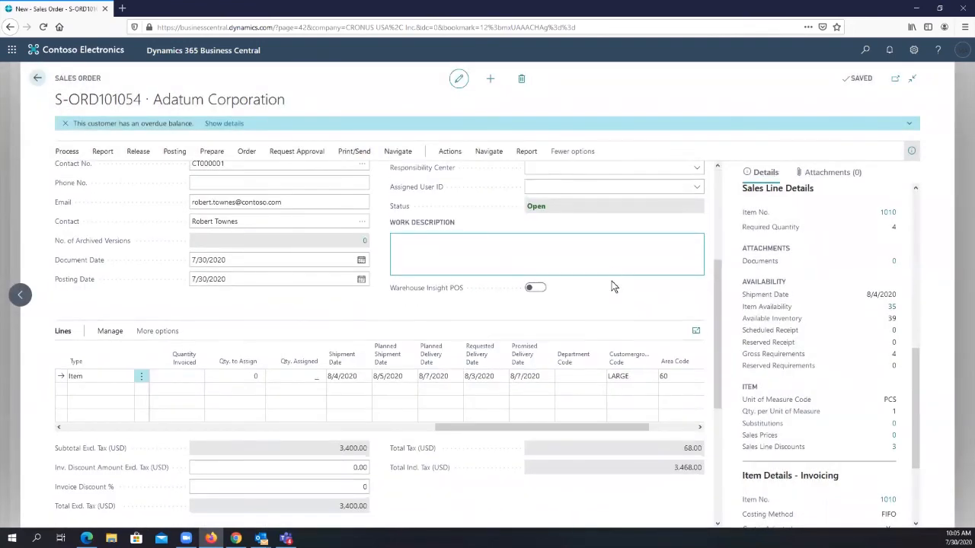
left_click(532, 381)
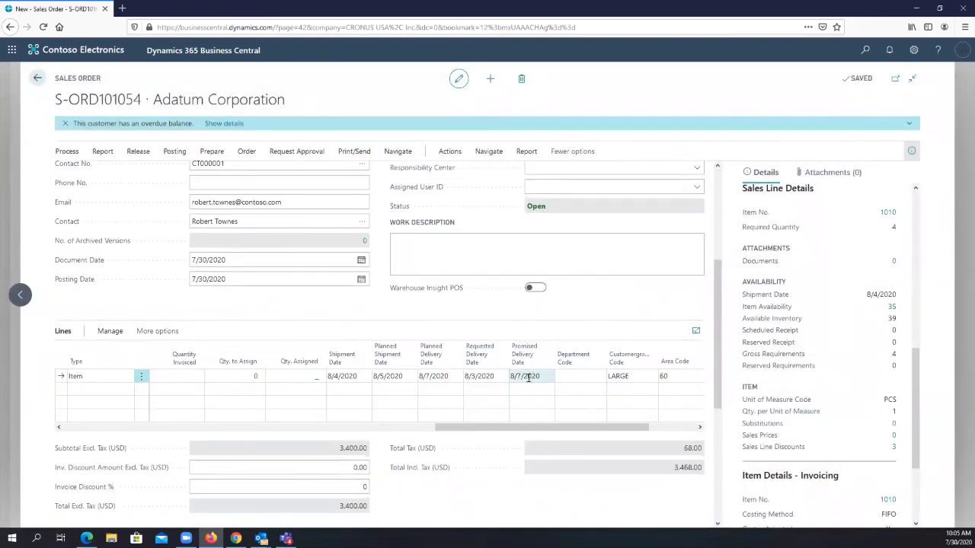
left_click(531, 377)
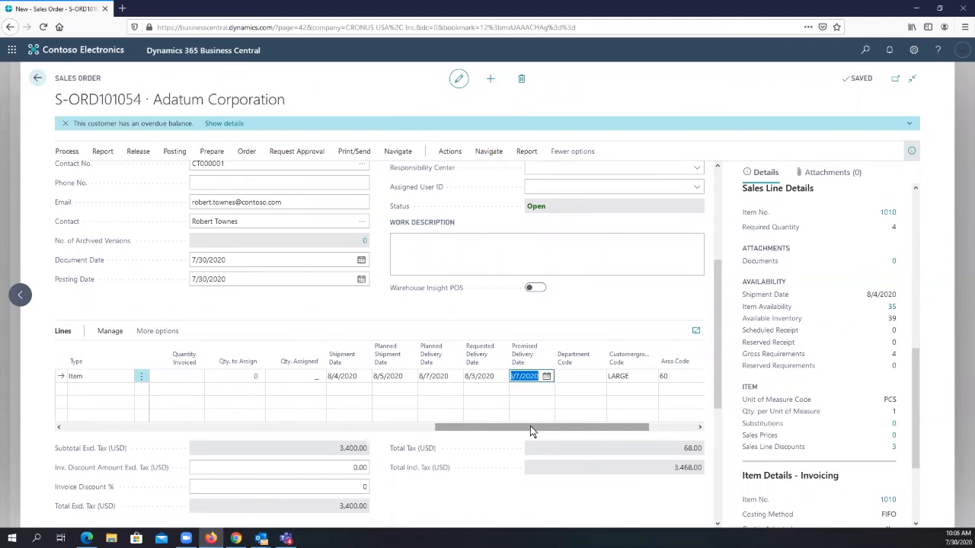
- Compare the Requested Delivery Date and Promised Delivery Date in the order's General section
scroll(596, 274, "up", 5)
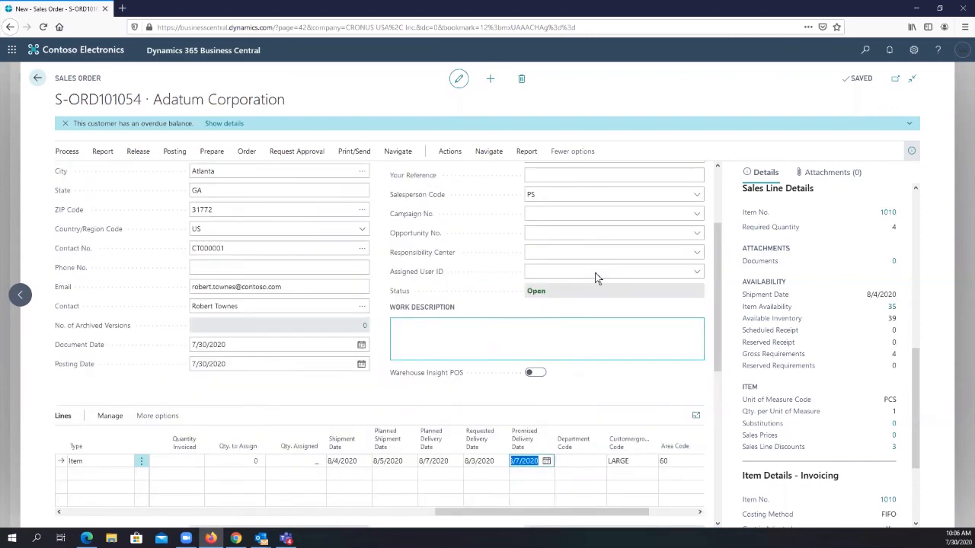
left_click(596, 274)
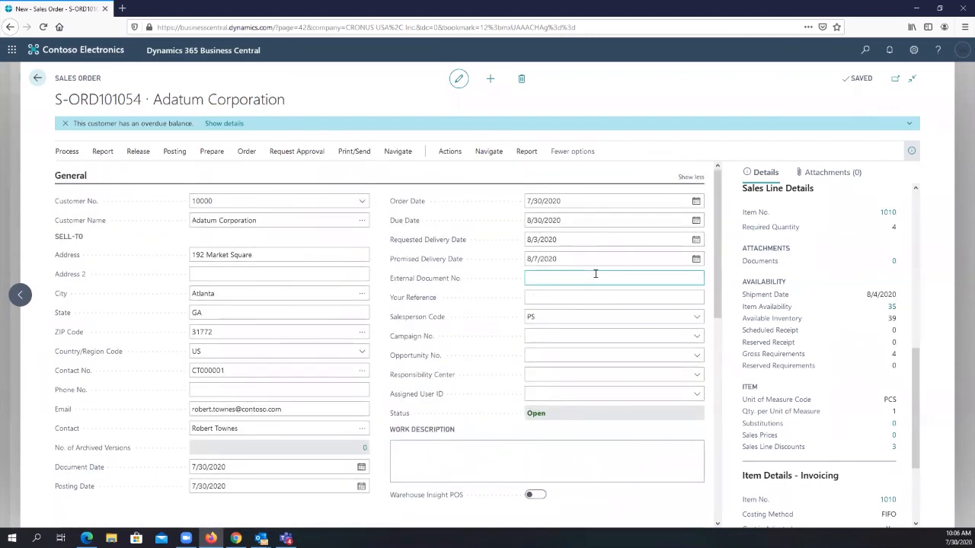
left_click(561, 241)
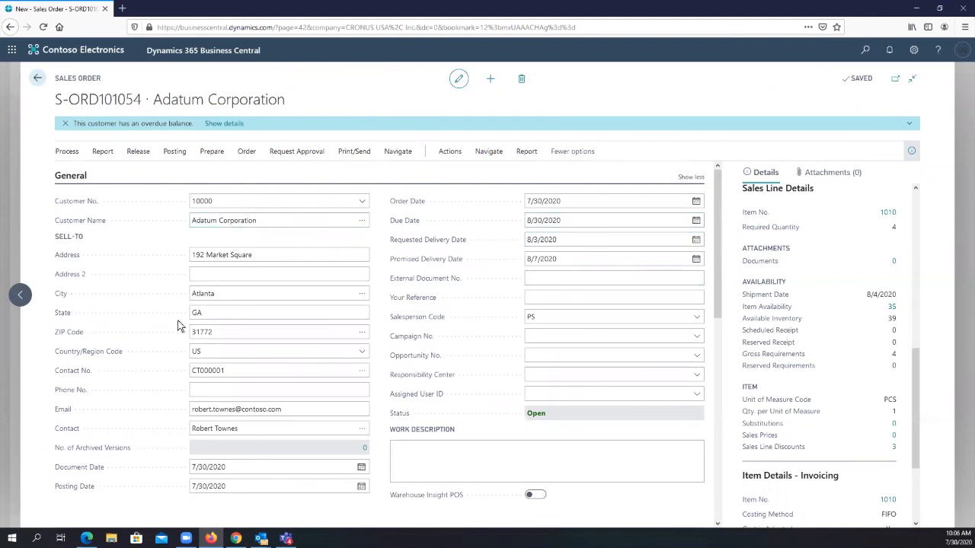
left_click(553, 298)
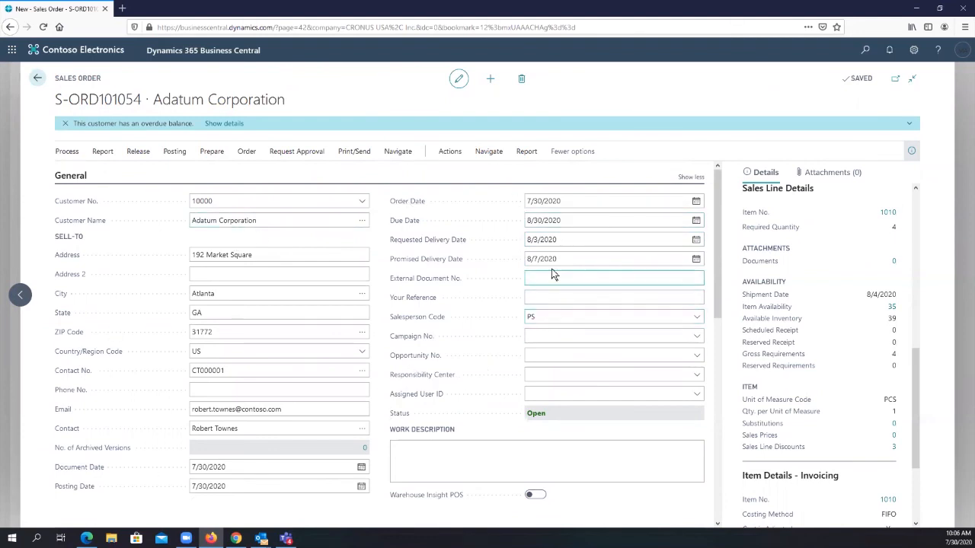
left_click(561, 239)
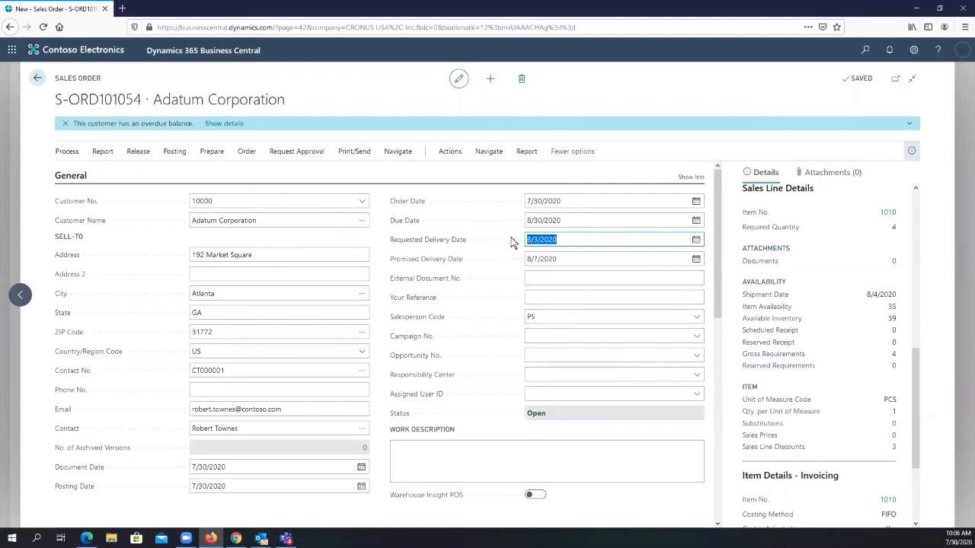
left_click(566, 262)
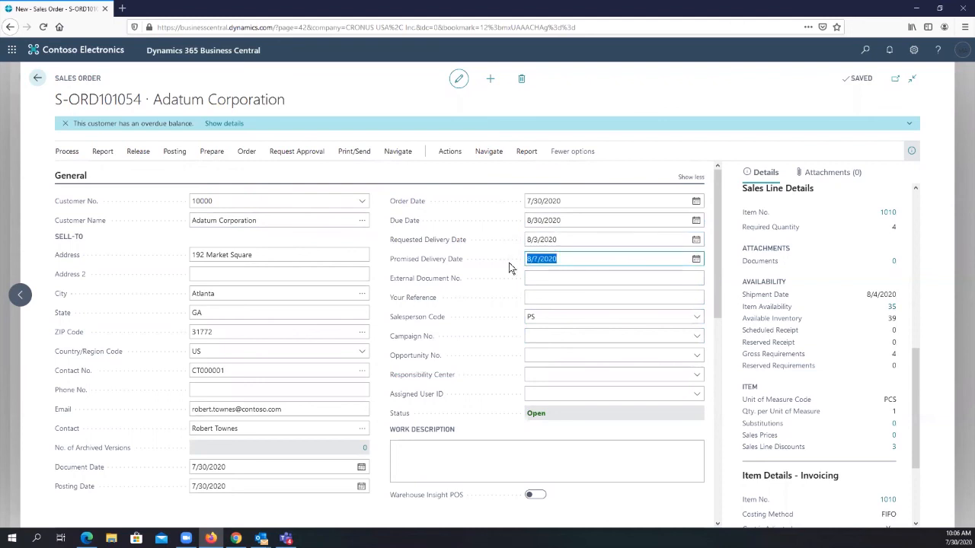
left_click(460, 268)
- Compare the dishwasher line's promised and requested delivery dates, and review the item availability in the Sales Line Details
scroll(602, 259, "down", 4)
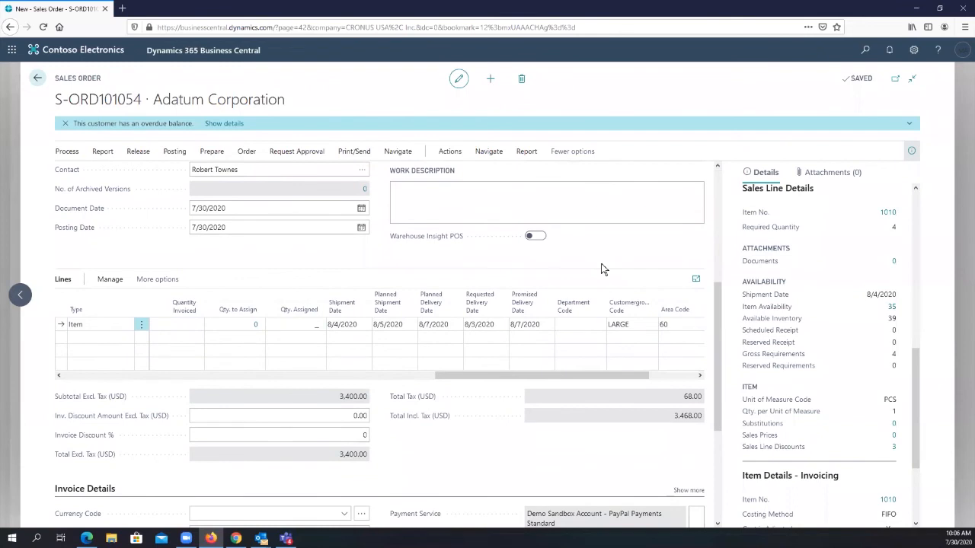
left_click(533, 325)
left_click(478, 325)
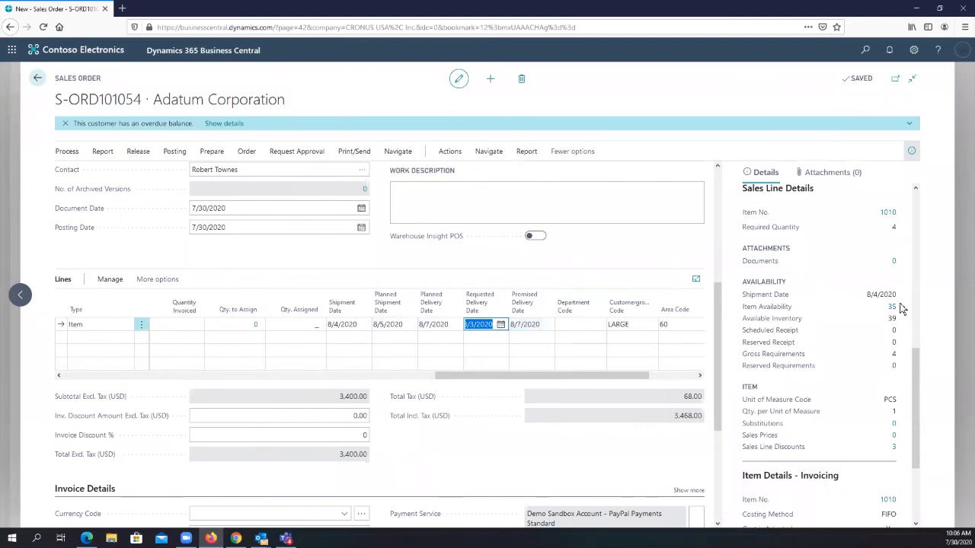
scroll(893, 297, "down", 4)
scroll(857, 363, "up", 3)
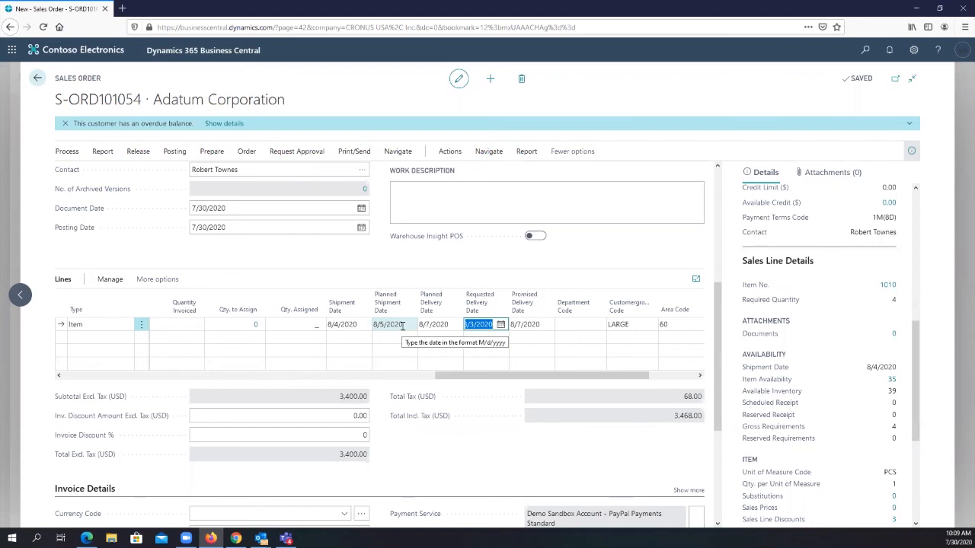
- Leave the Adatum sales order and the Sales Orders list to return to the Business Manager home page
left_click(38, 83)
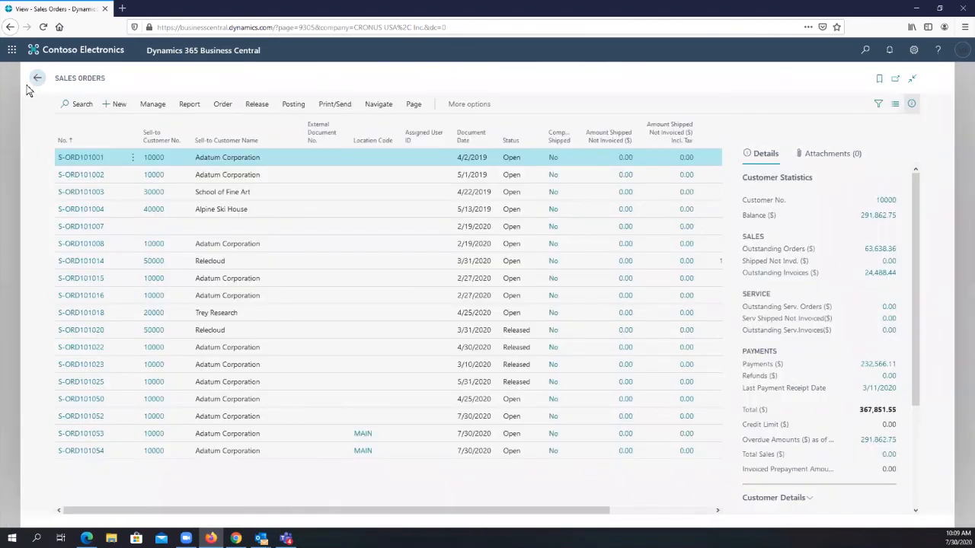
left_click(29, 87)
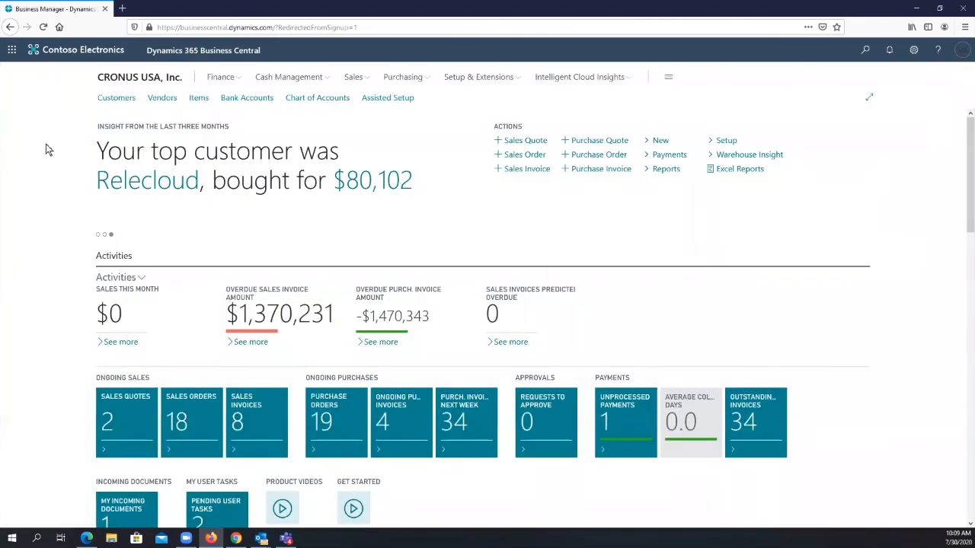